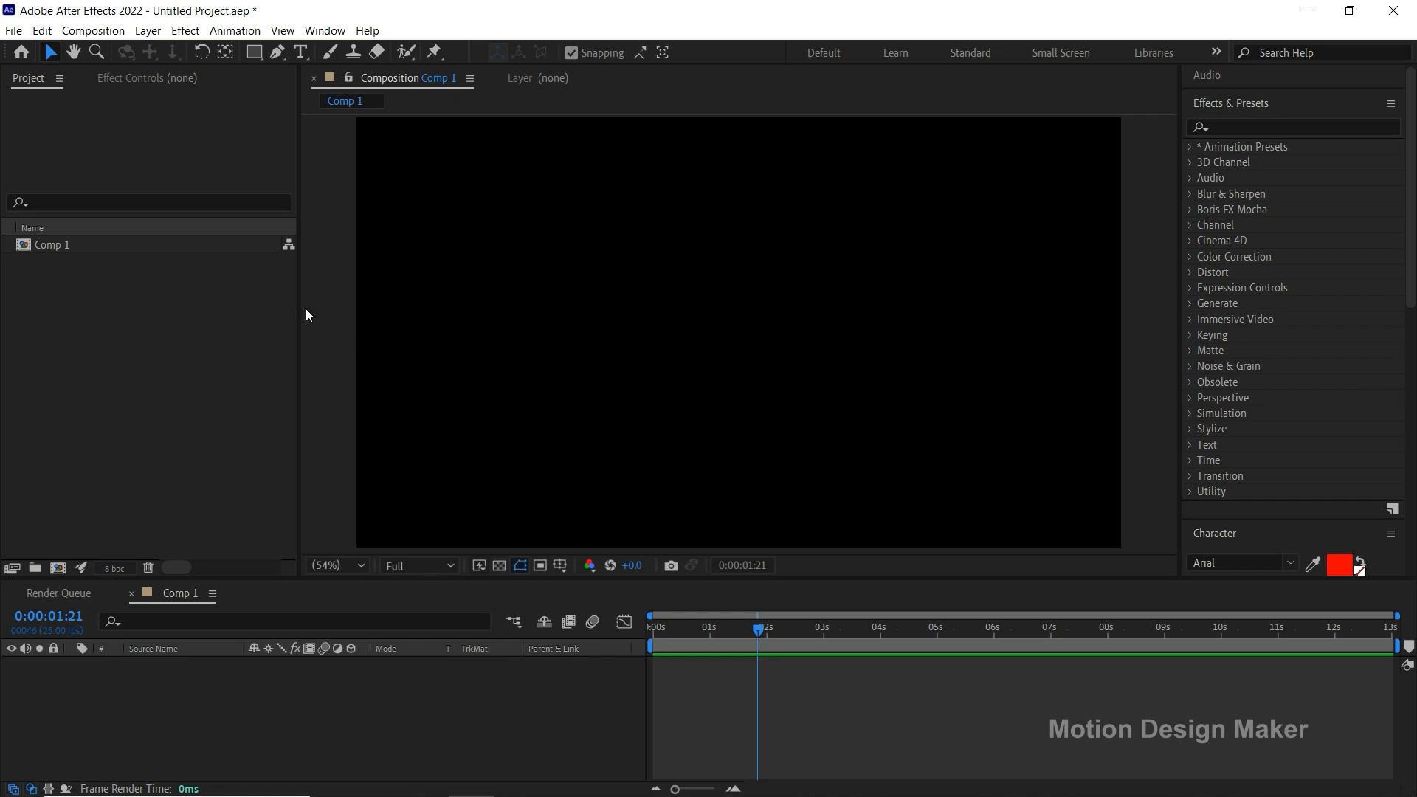
# Import the BG image from the 110_Heart_JPEG folder as footage.
pyautogui.click(13, 30)
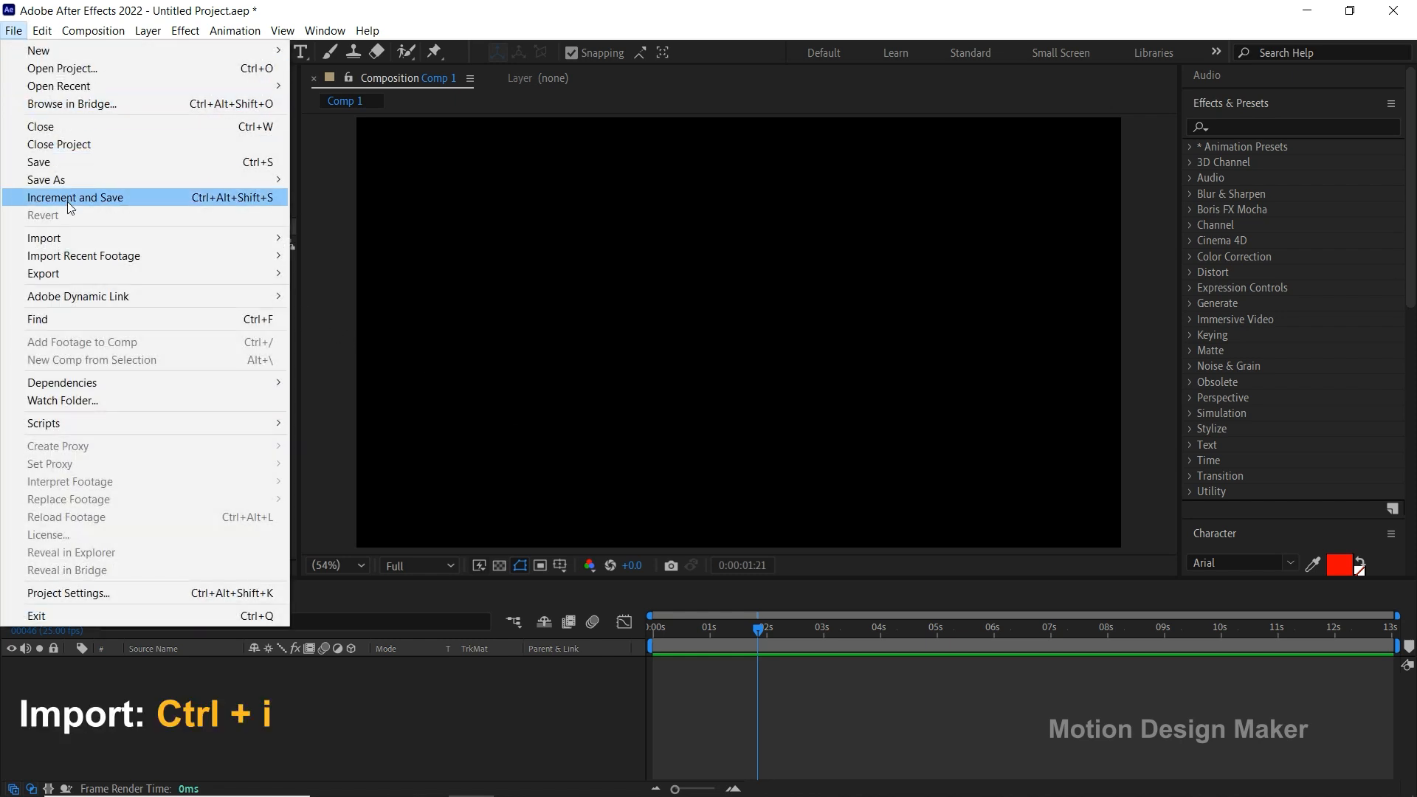
pyautogui.moveTo(75, 237)
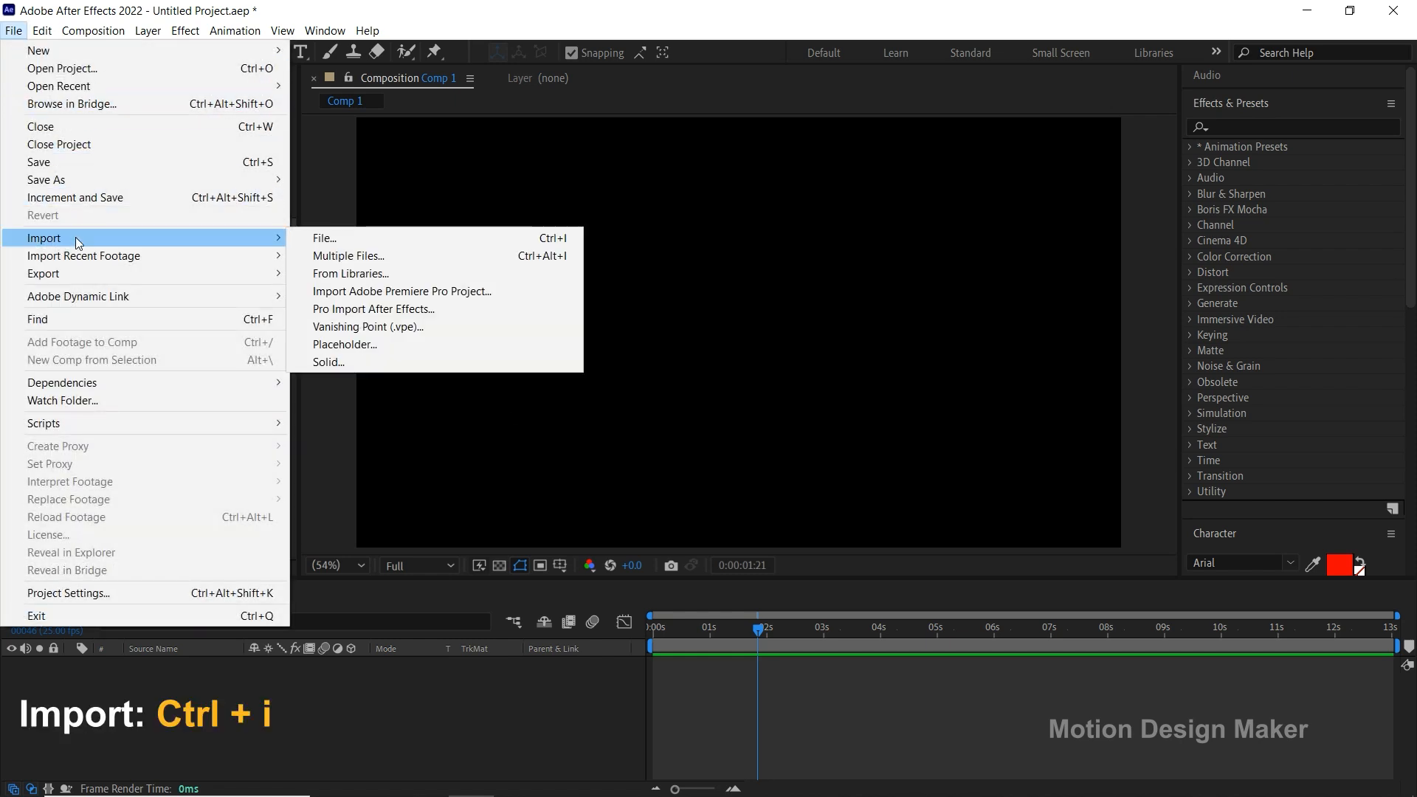
pyautogui.click(409, 234)
pyautogui.click(431, 194)
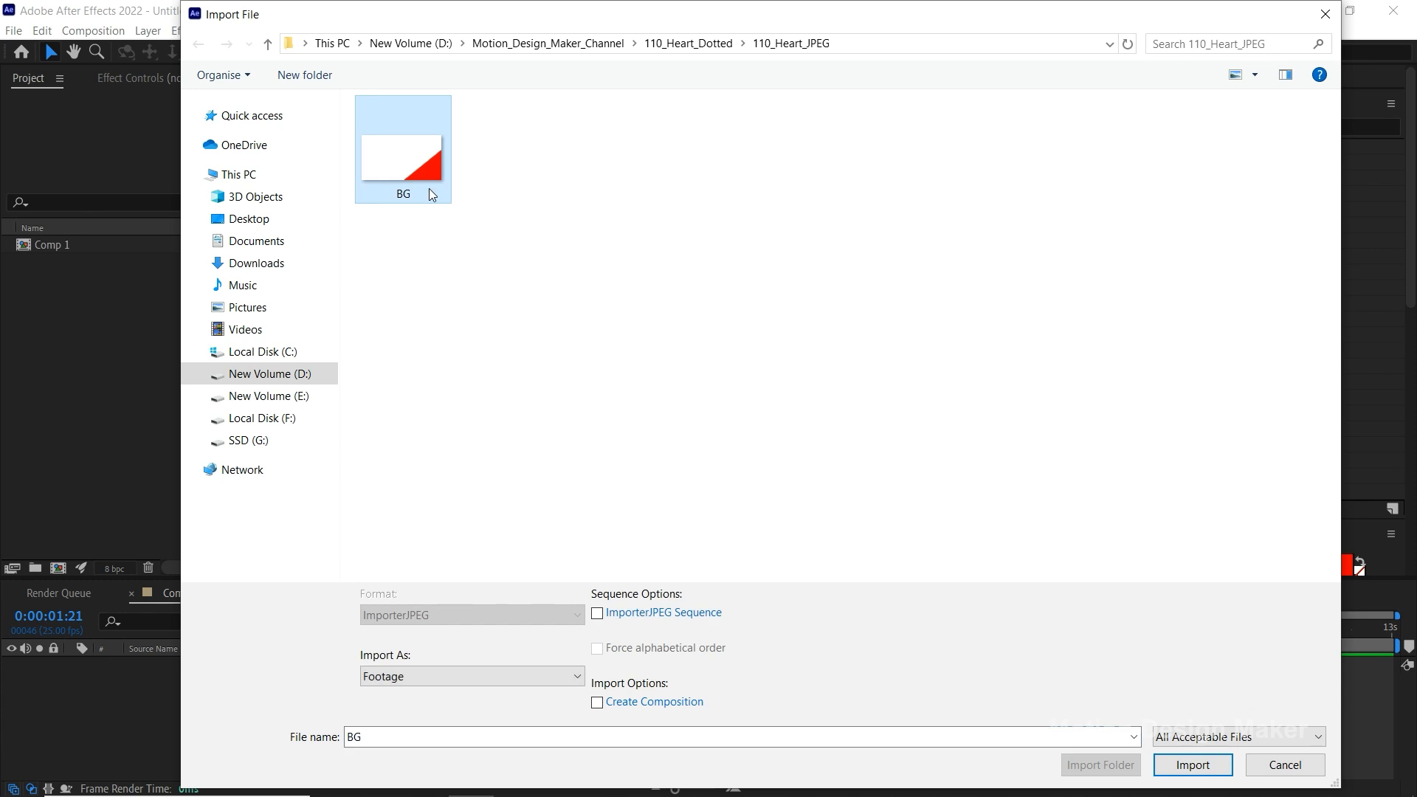
pyautogui.click(1225, 769)
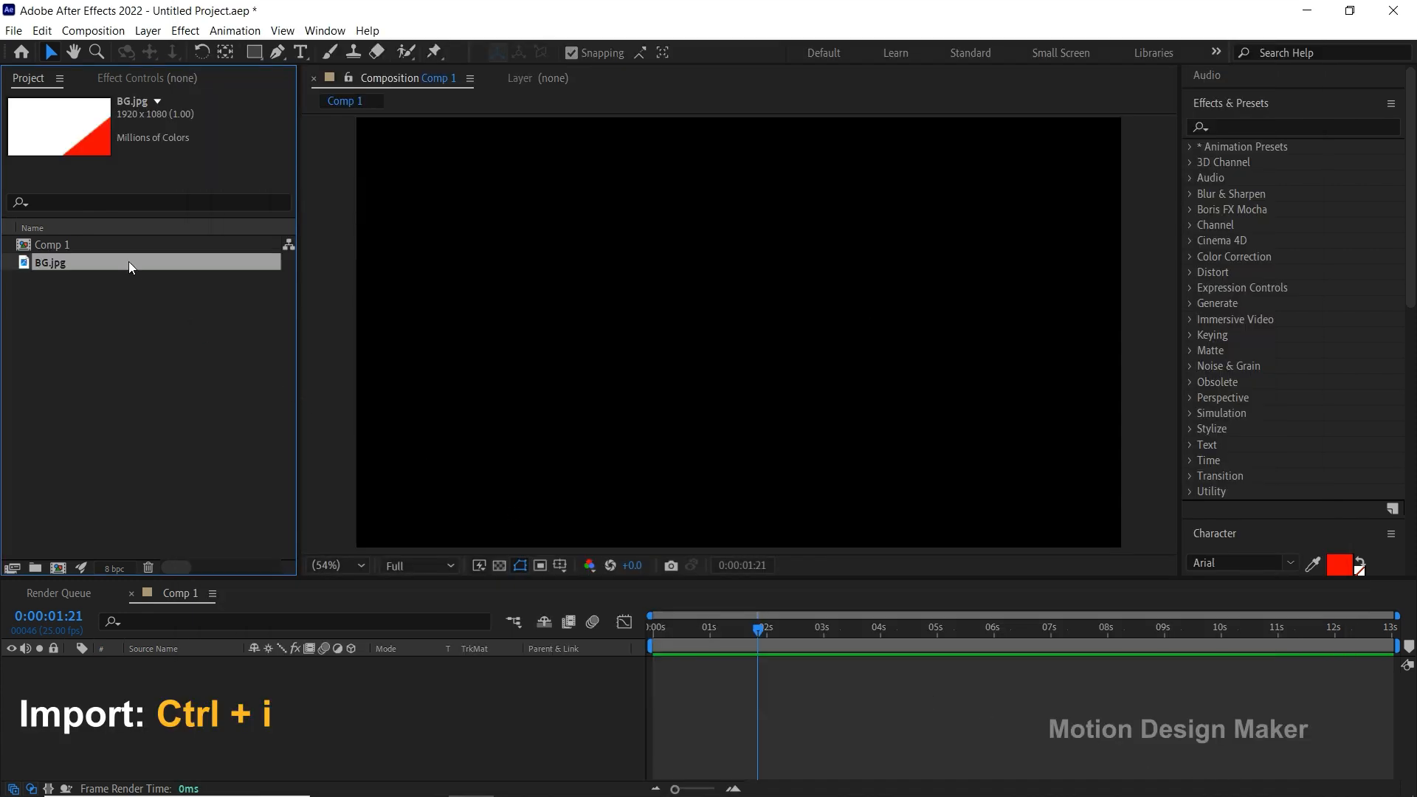
# Add BG.jpg to the Comp 1 timeline as a layer and hide that layer.
pyautogui.moveTo(129, 261); pyautogui.dragTo(184, 665)
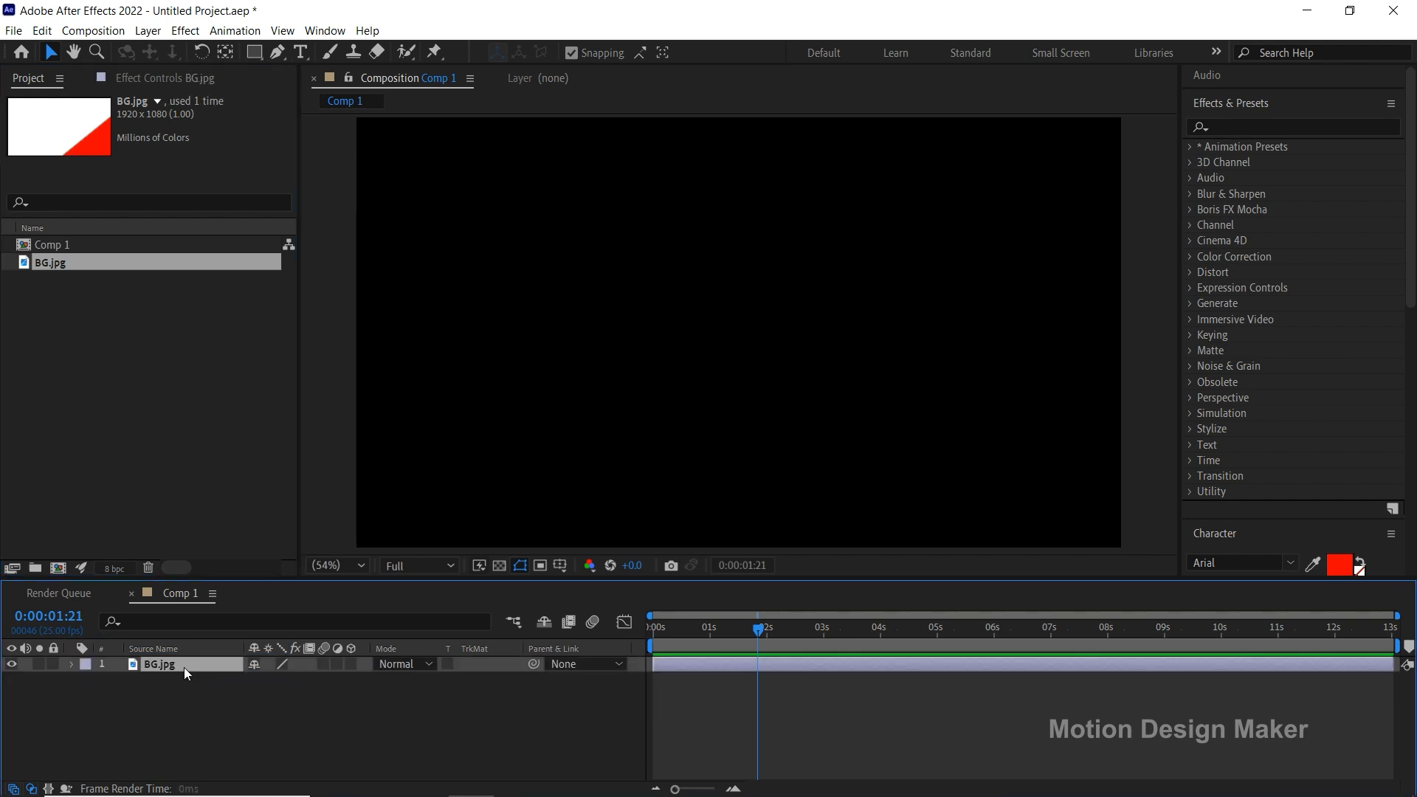
pyautogui.moveTo(718, 635); pyautogui.dragTo(674, 634)
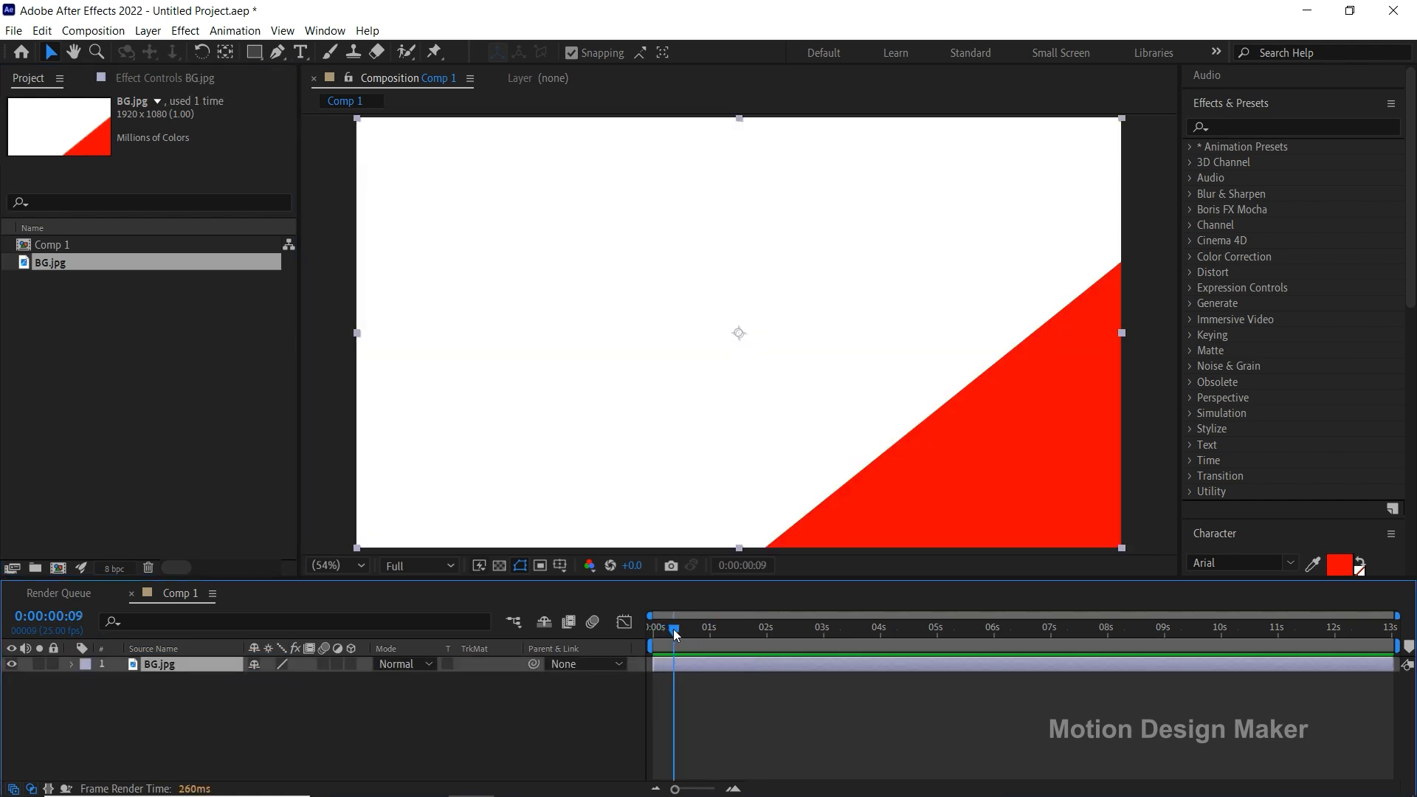
pyautogui.click(11, 664)
pyautogui.click(24, 674)
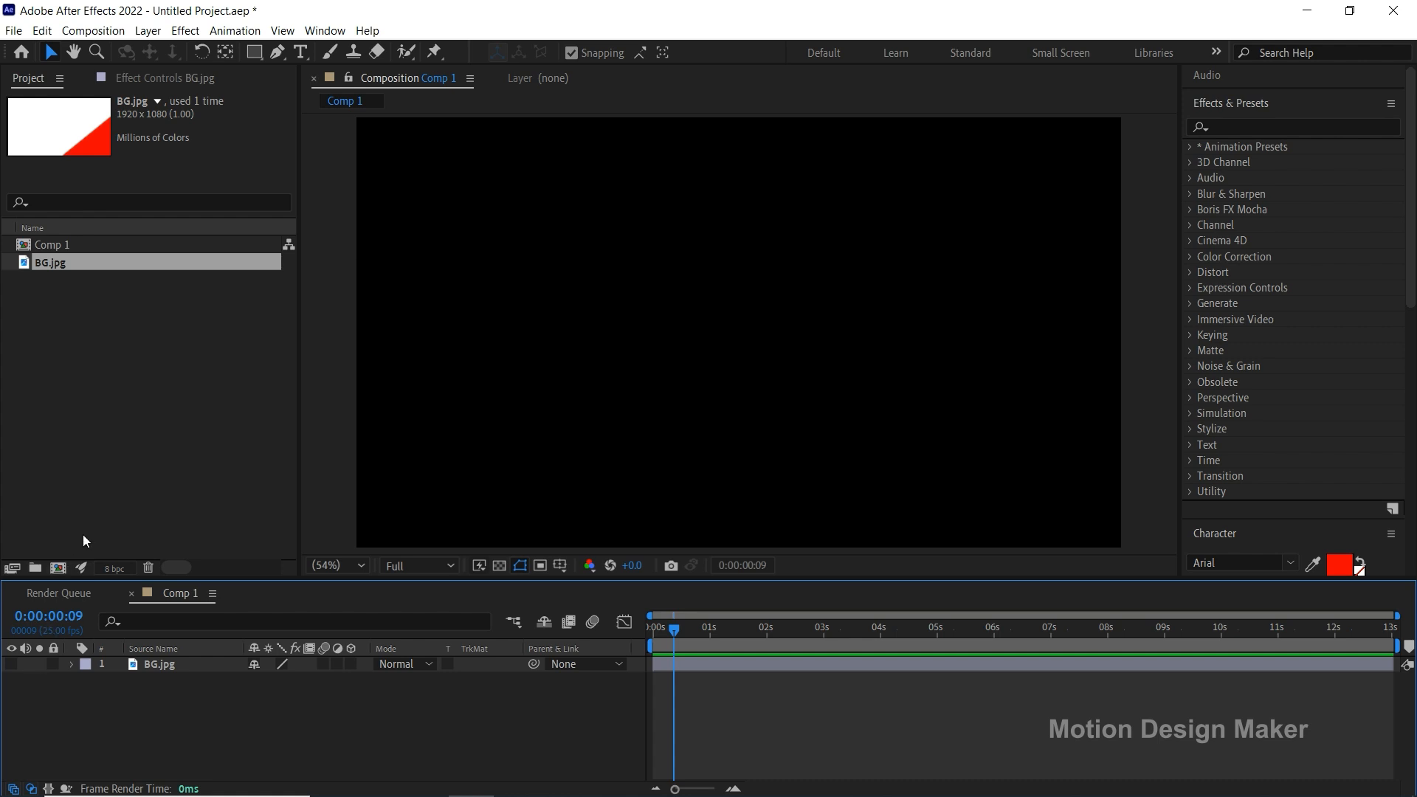
# Create a composition-sized ellipse shape layer with the Ellipse tool and set its fill to None, keeping the white stroke.
pyautogui.moveTo(255, 55); pyautogui.dragTo(336, 90)
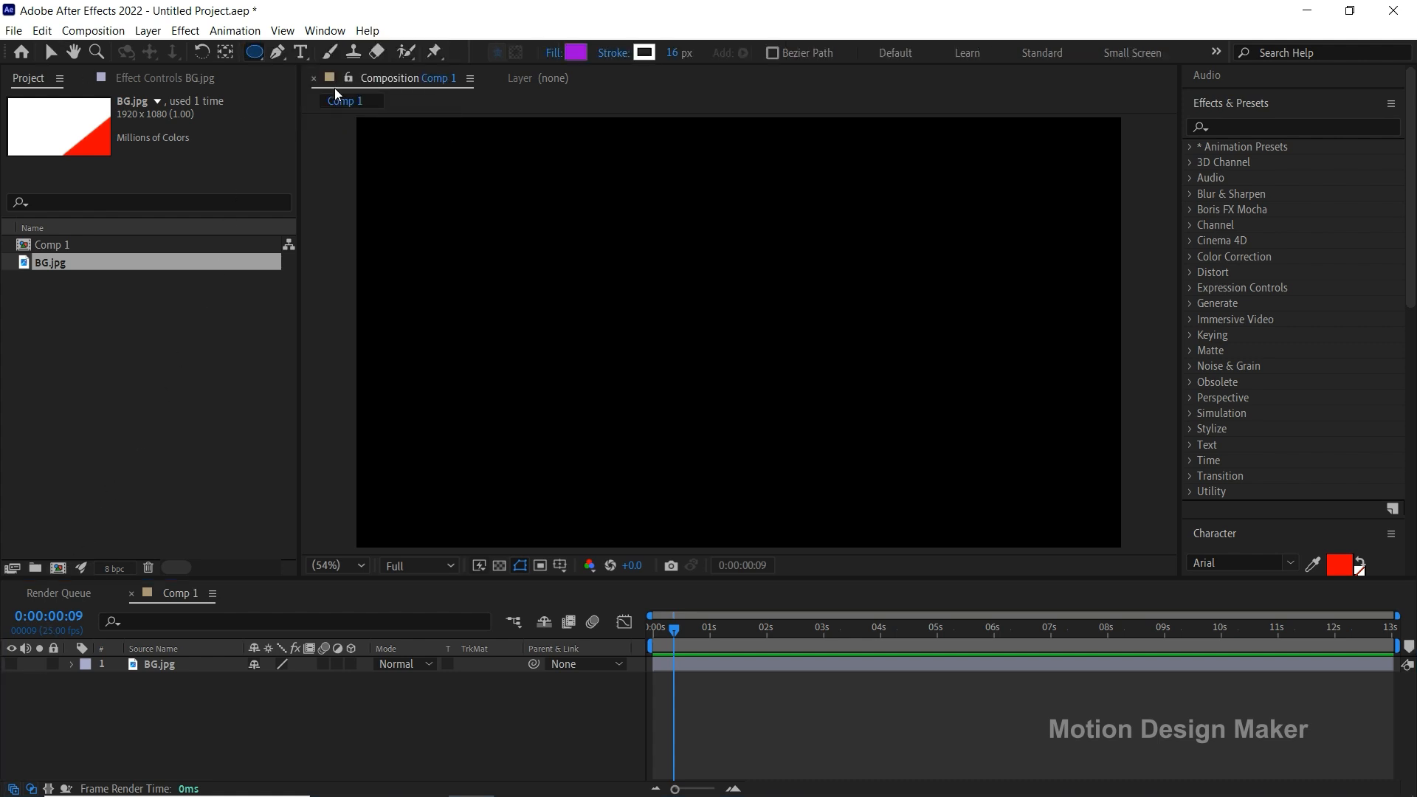
pyautogui.doubleClick(255, 53)
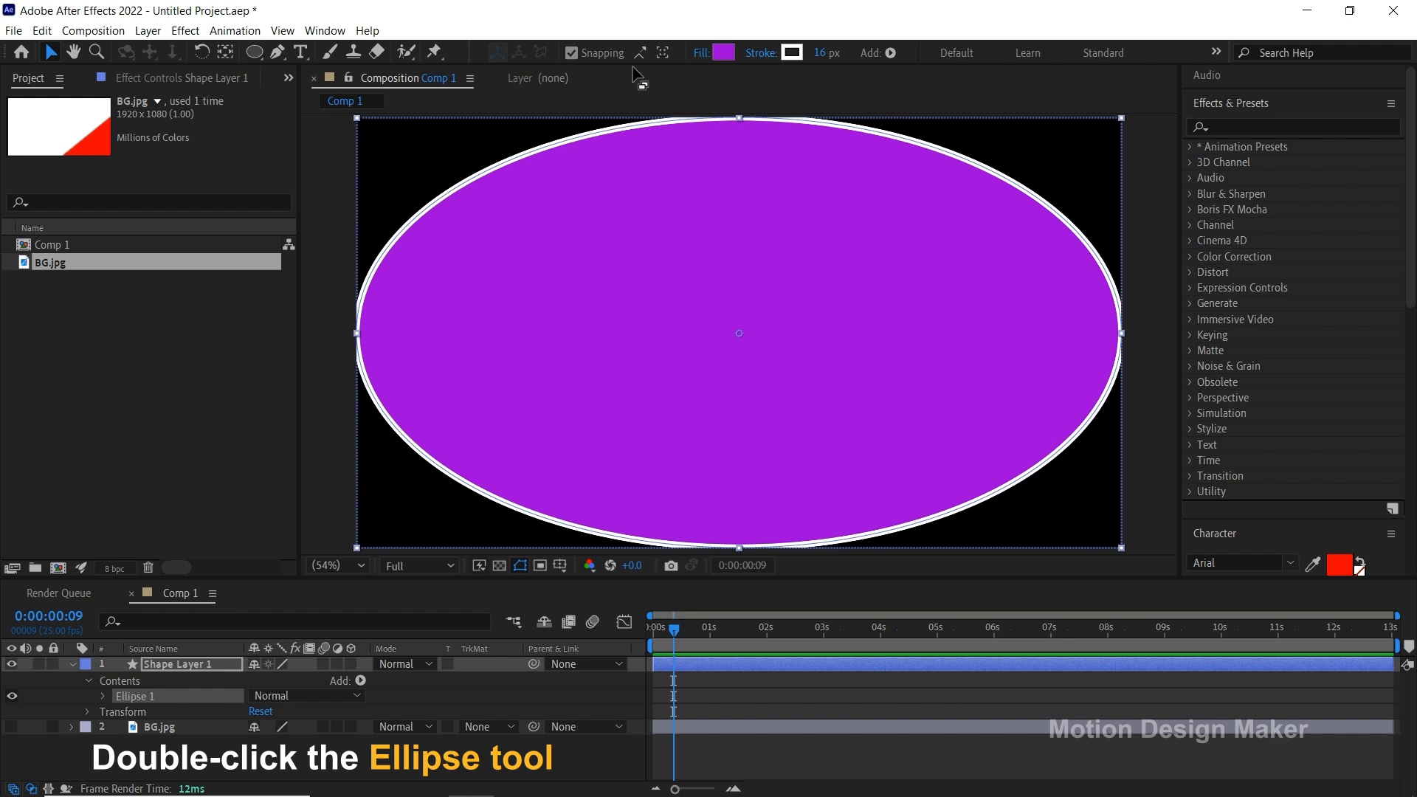
pyautogui.click(699, 53)
pyautogui.click(382, 245)
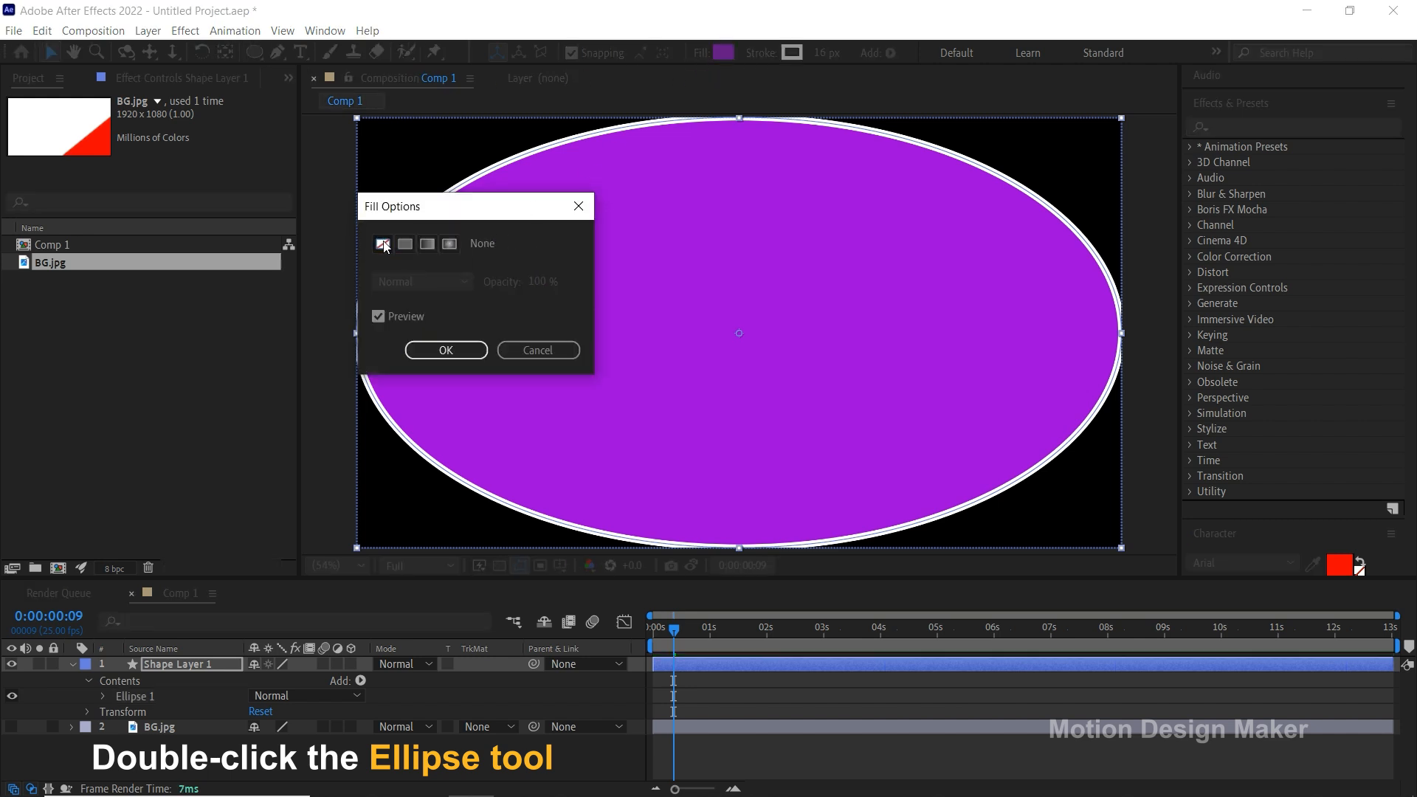
pyautogui.click(472, 350)
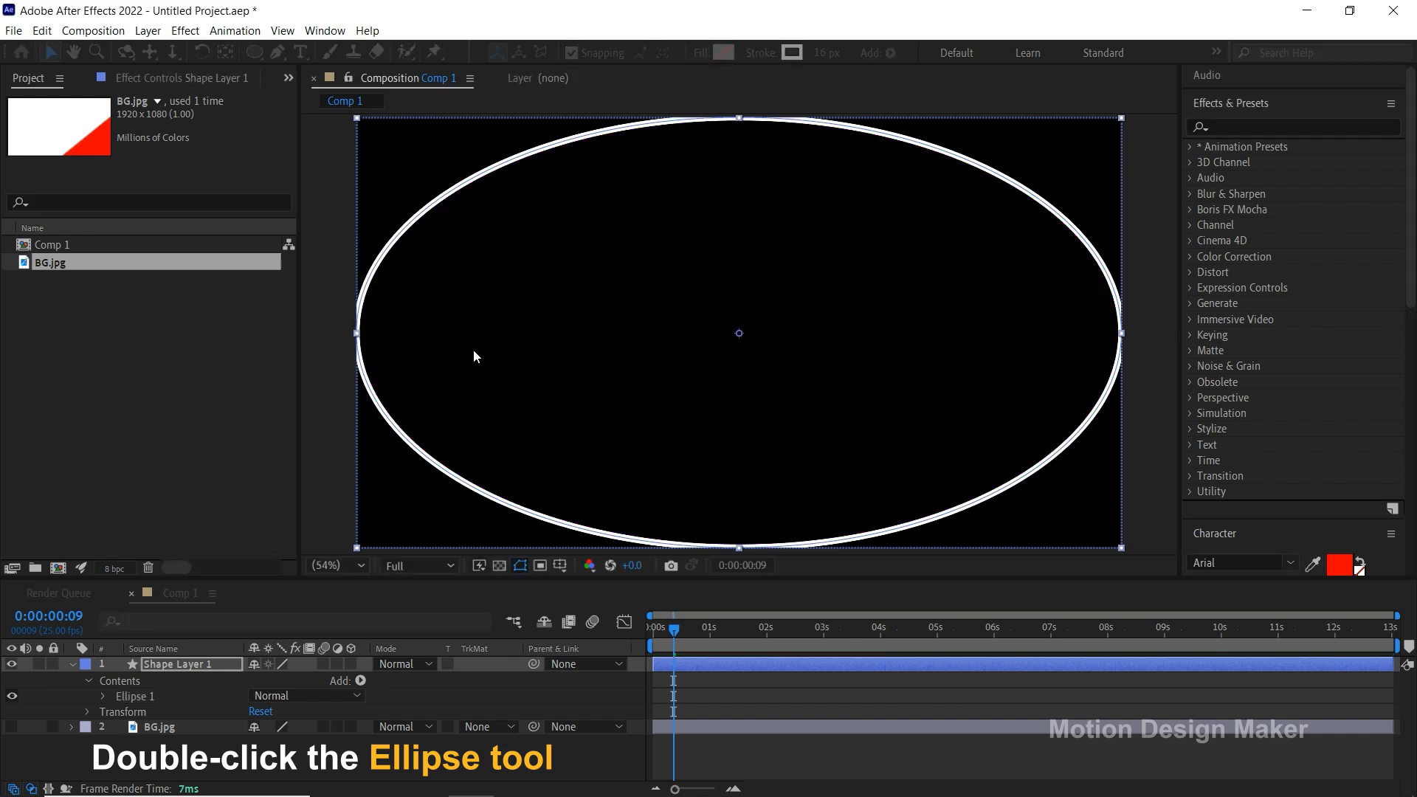
# Set the size of Ellipse Path 1 to 900 by 900 without constrained proportions.
pyautogui.click(138, 698)
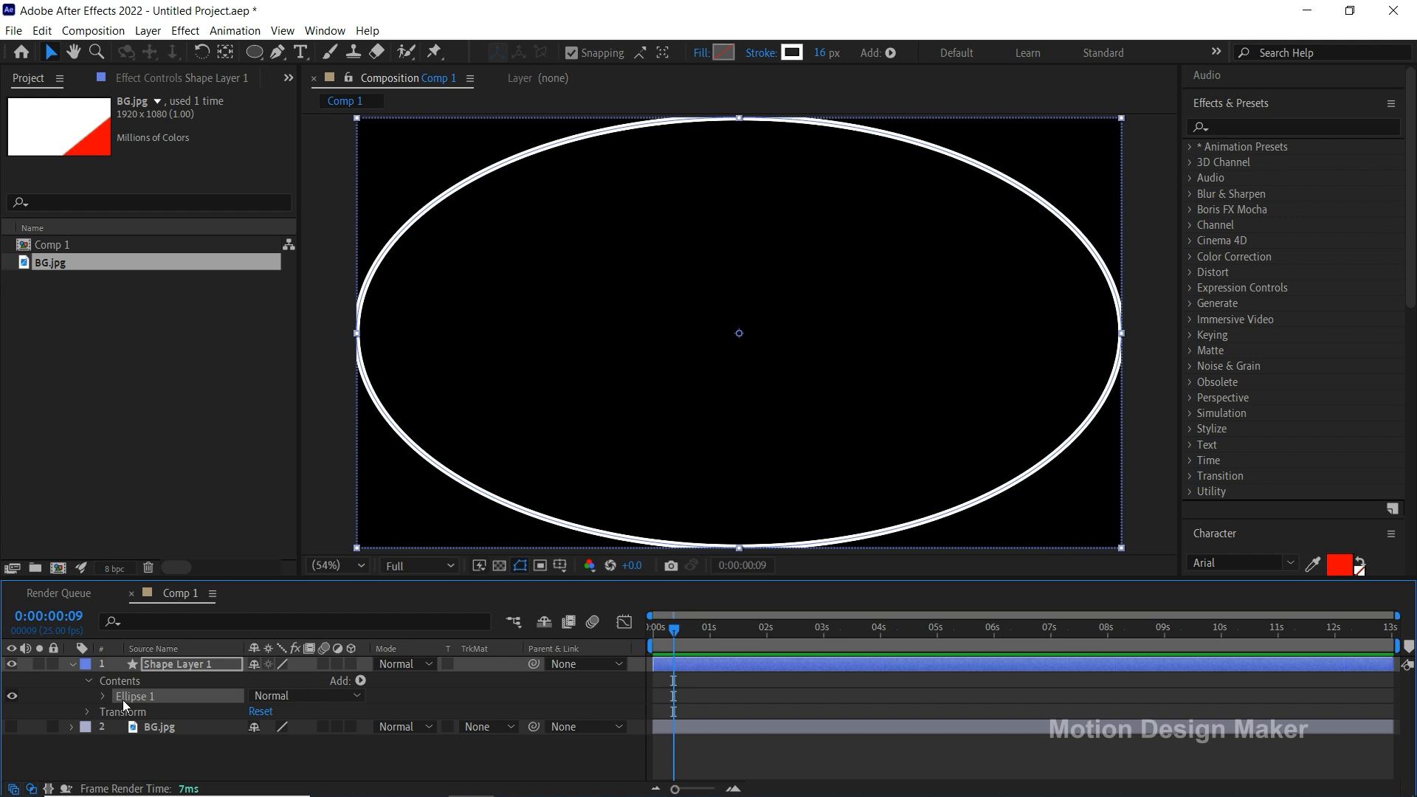
pyautogui.click(104, 697)
pyautogui.click(152, 710)
pyautogui.click(120, 712)
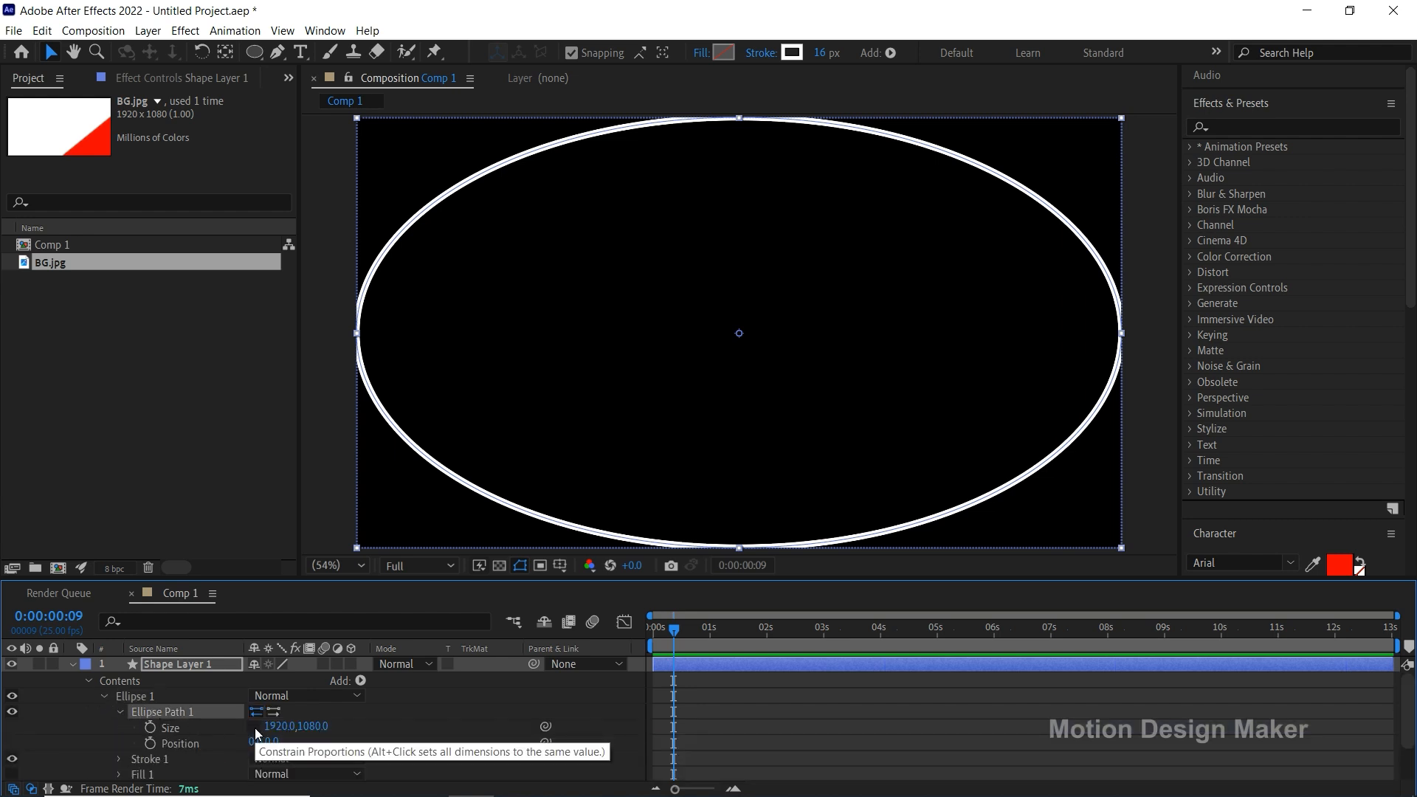
pyautogui.click(287, 727)
pyautogui.write('900')
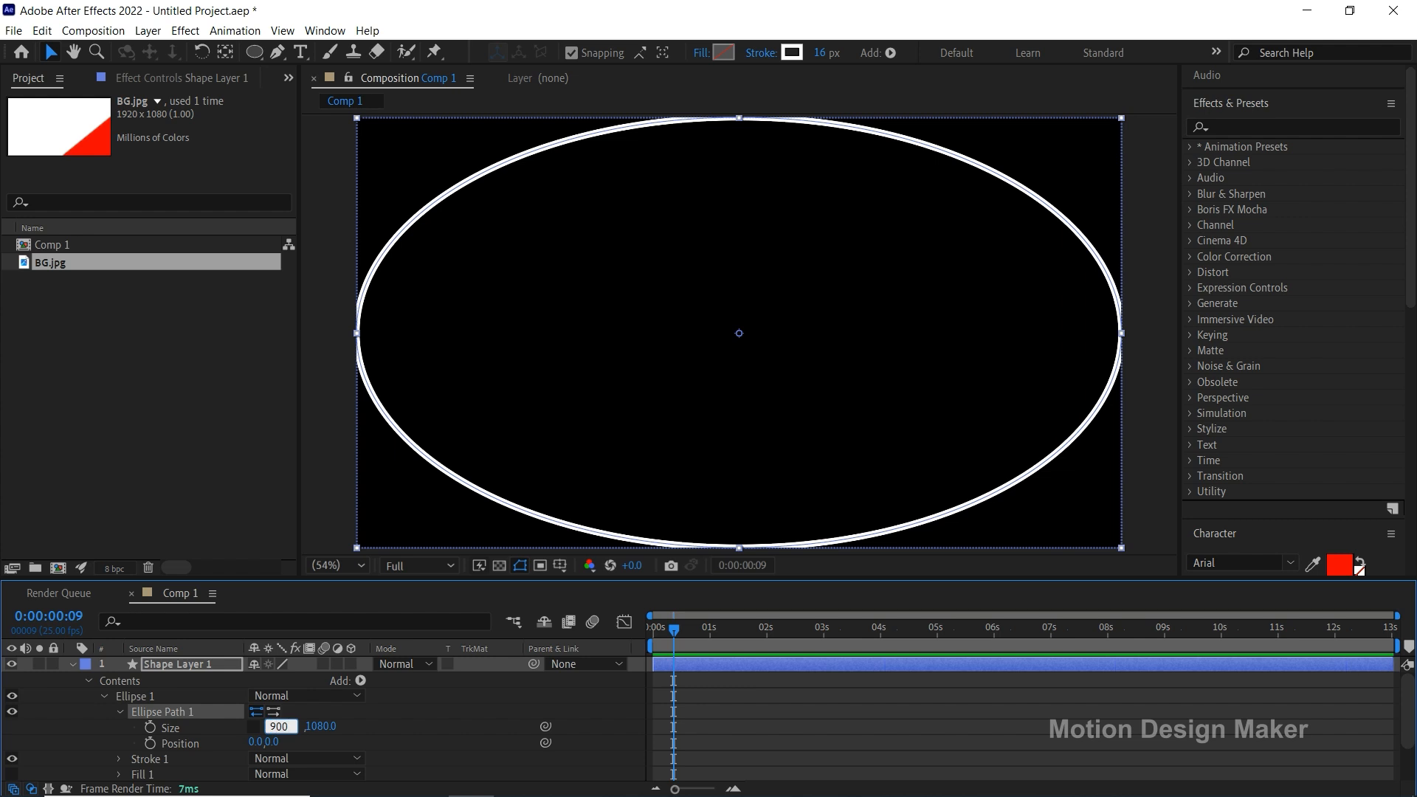
pyautogui.press('Return')
pyautogui.click(310, 728)
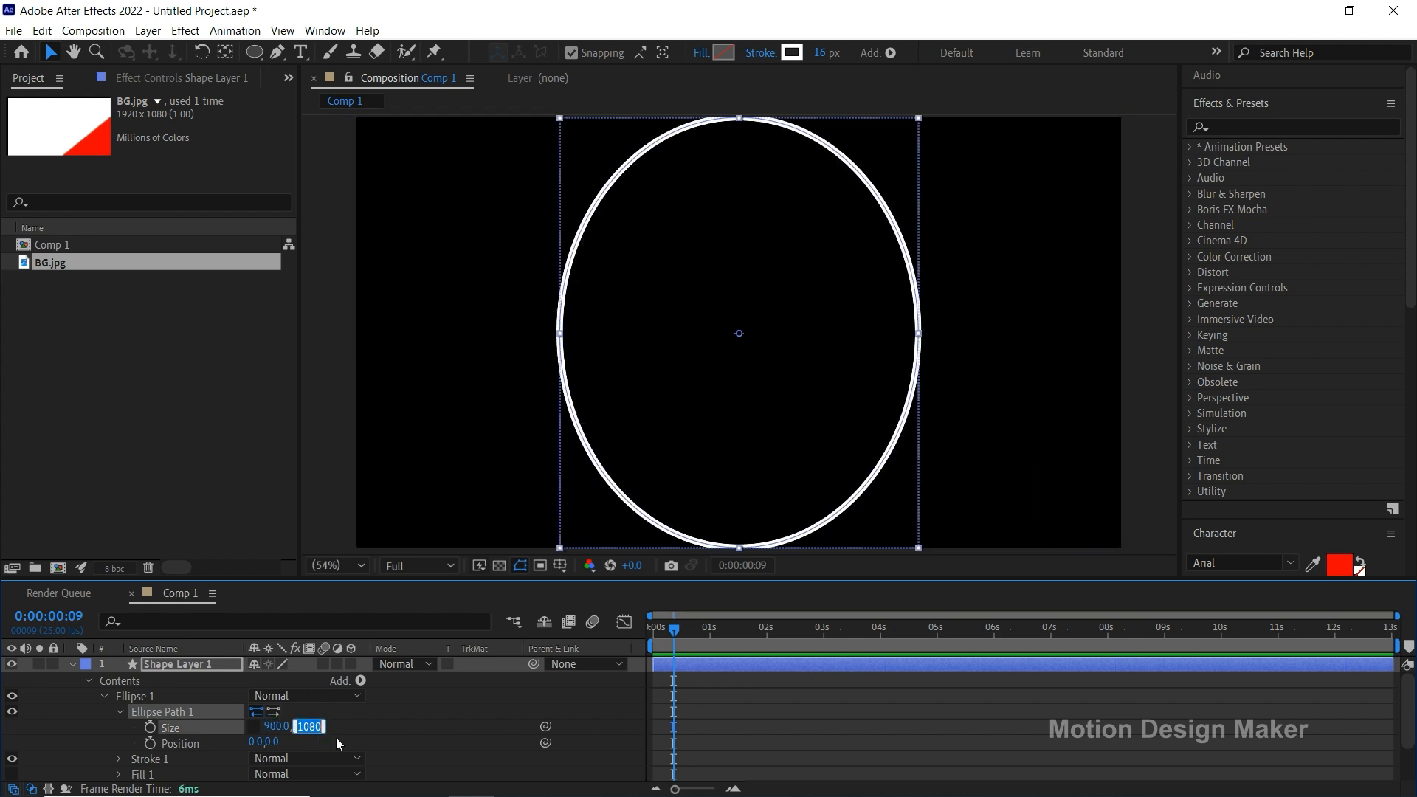
pyautogui.press('Return')
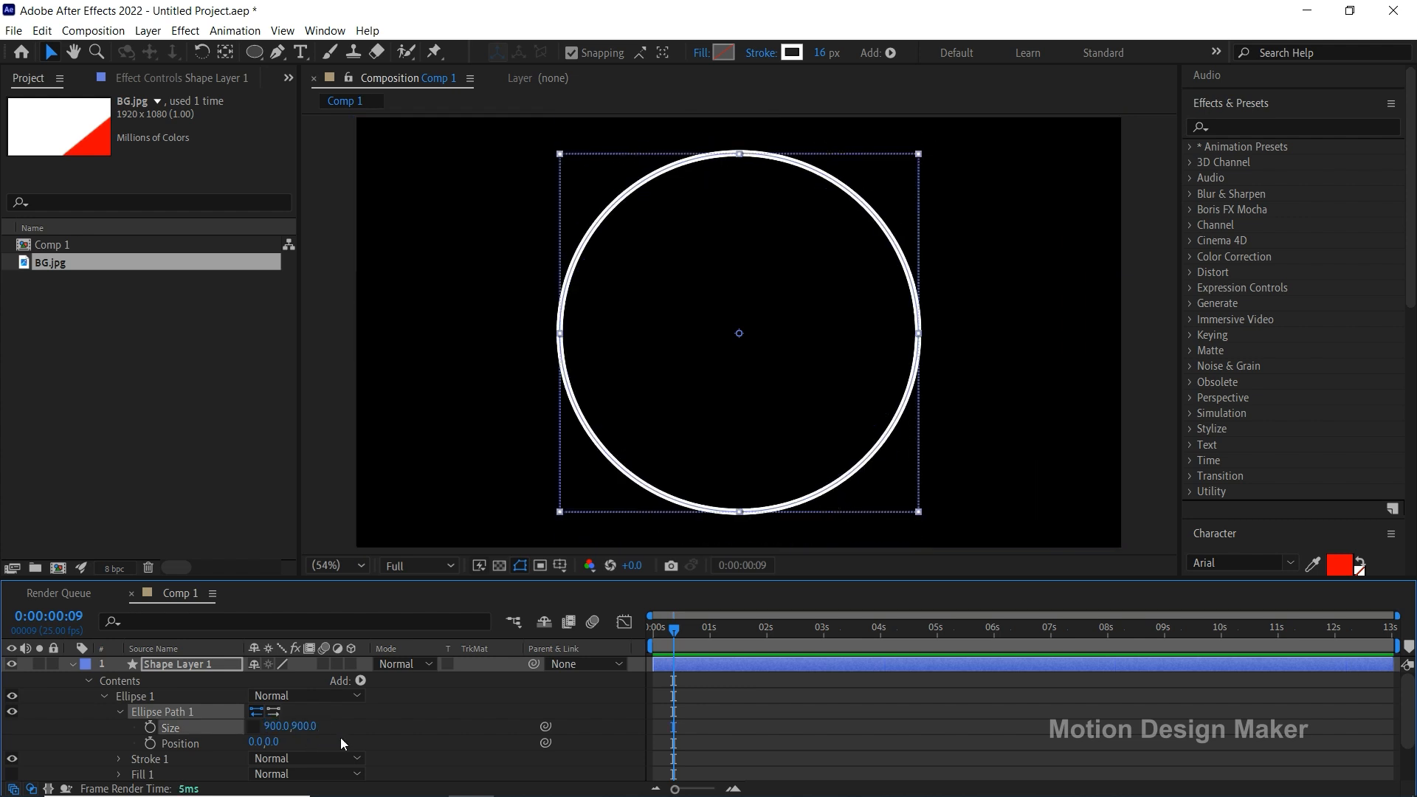
# Convert Ellipse Path 1 to a Bezier path.
pyautogui.click(340, 737)
pyautogui.rightClick(171, 710)
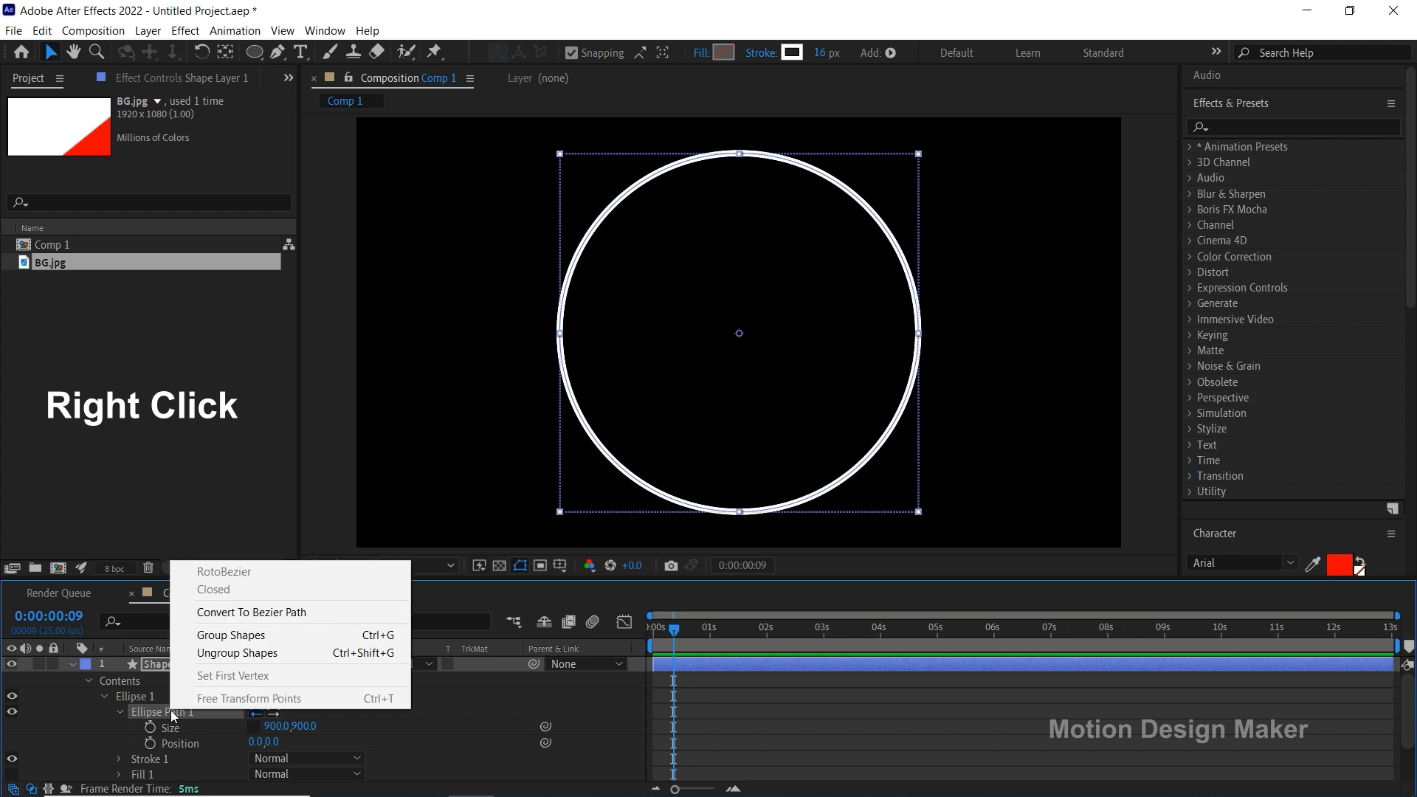
pyautogui.click(336, 615)
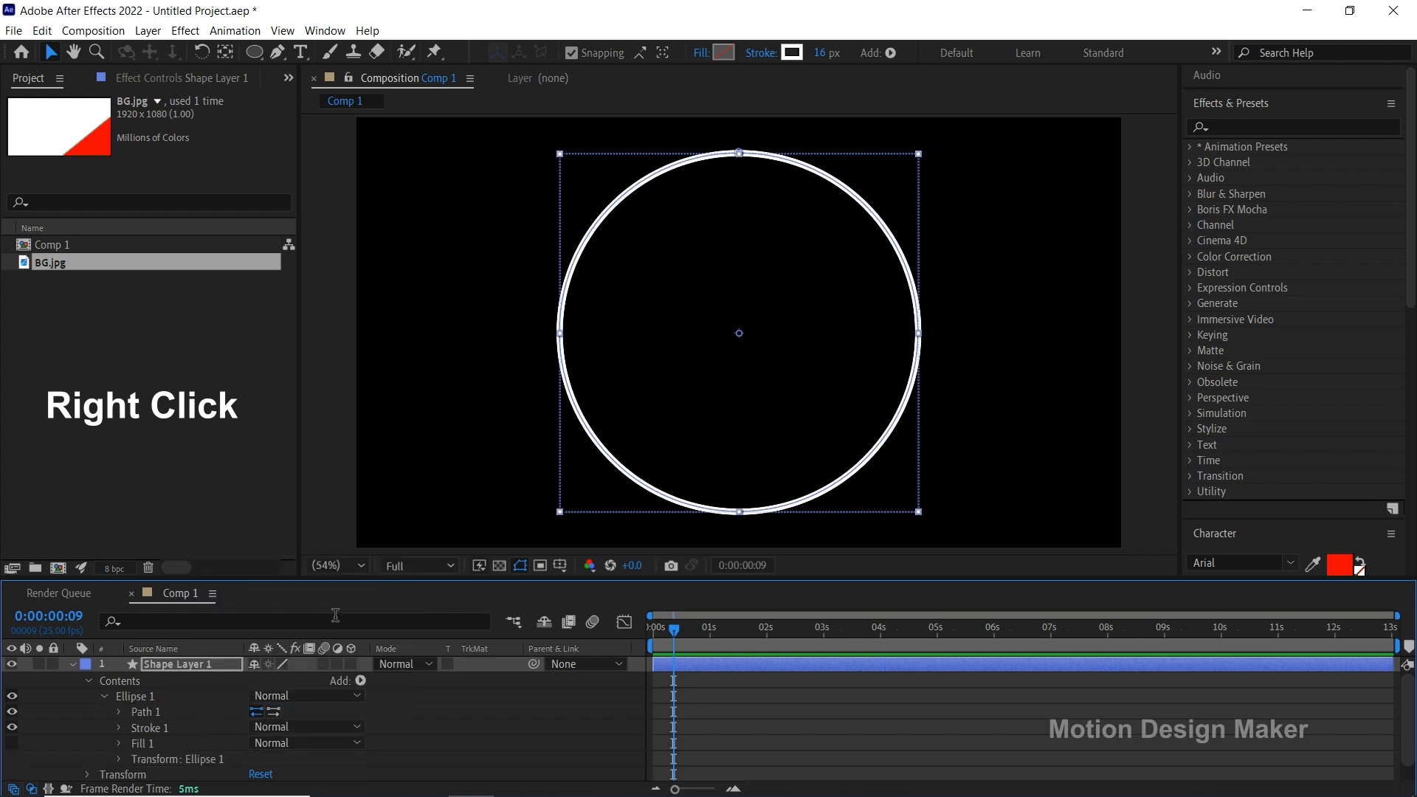
# Add one vertex on the circle's upper-left arc and one on its upper-right arc with the Pen tool.
pyautogui.click(211, 666)
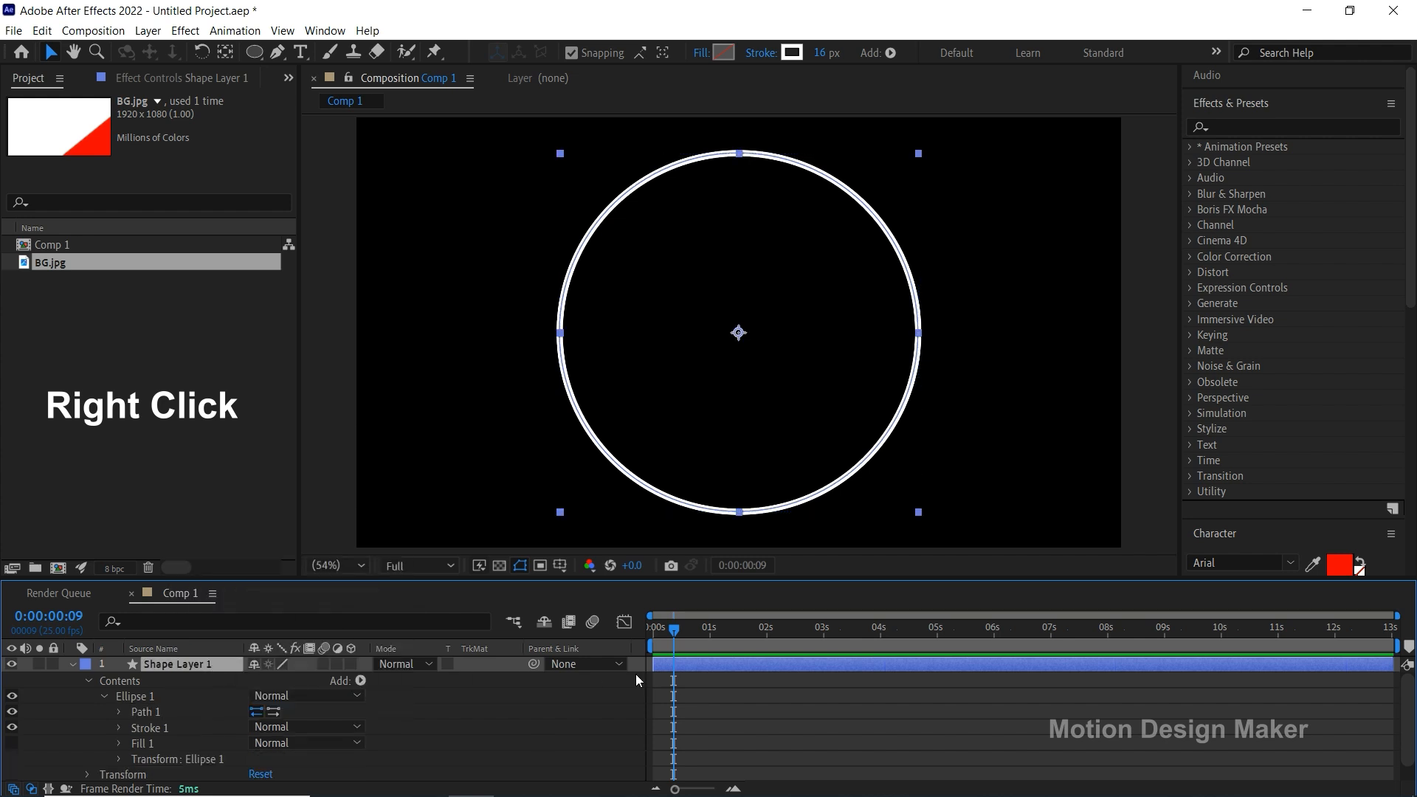
pyautogui.click(278, 54)
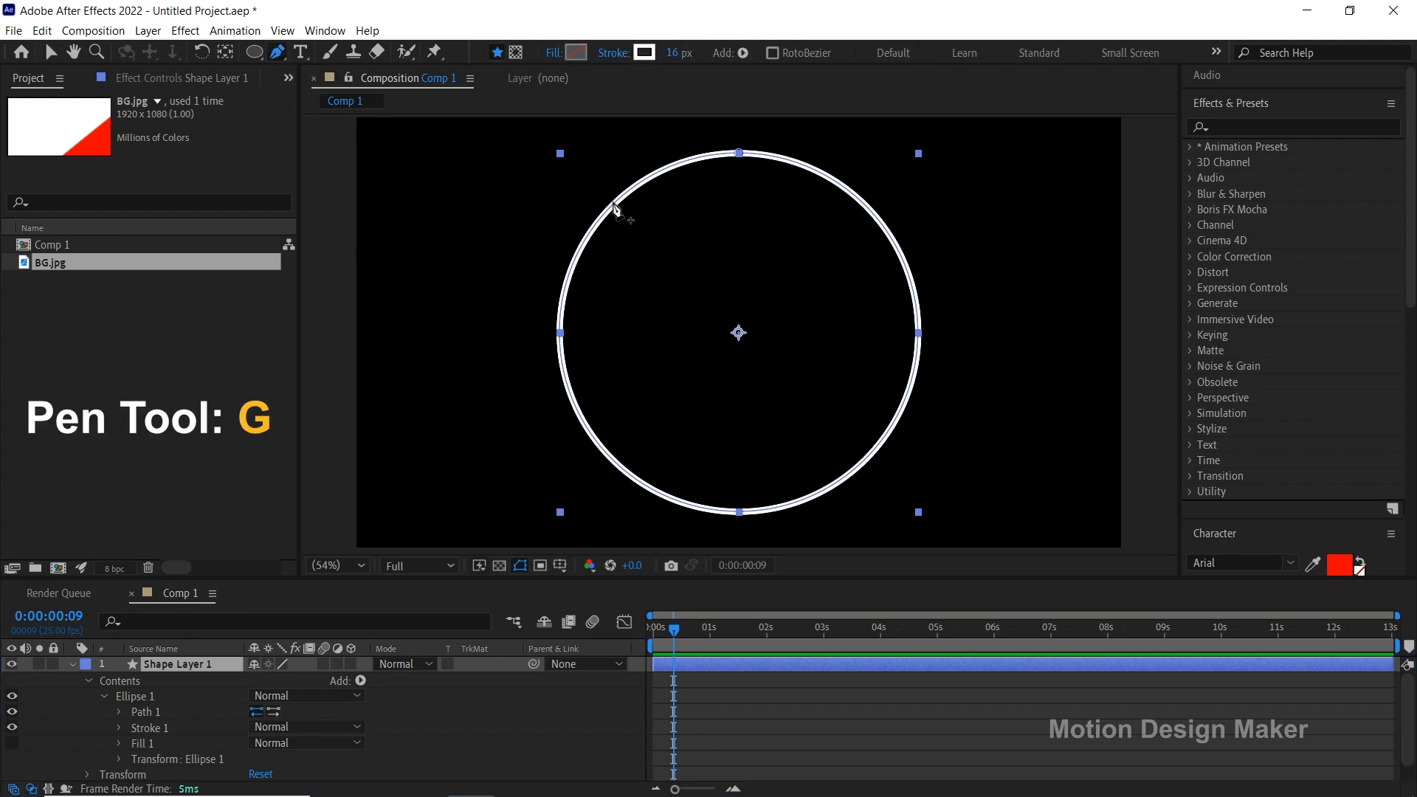
pyautogui.click(613, 204)
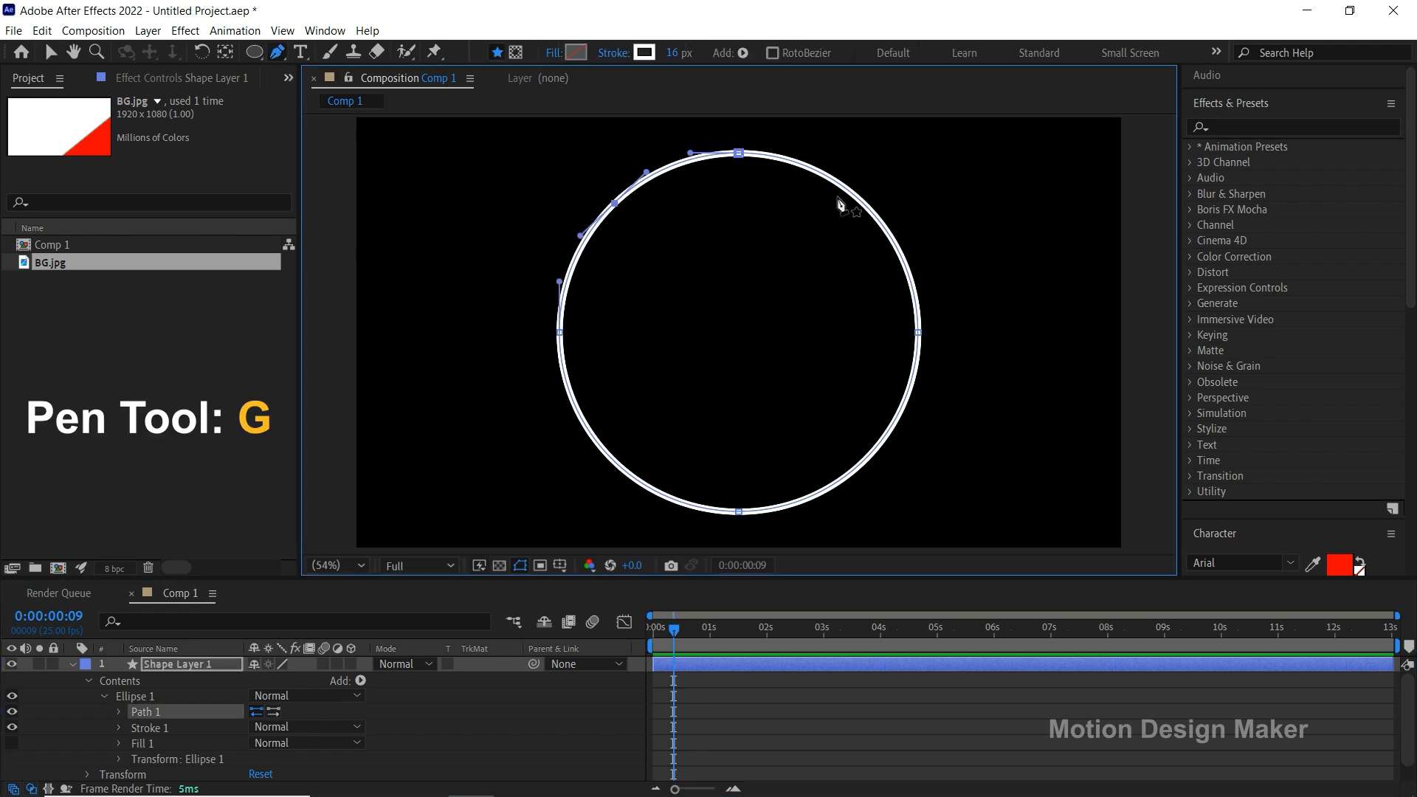
pyautogui.click(853, 194)
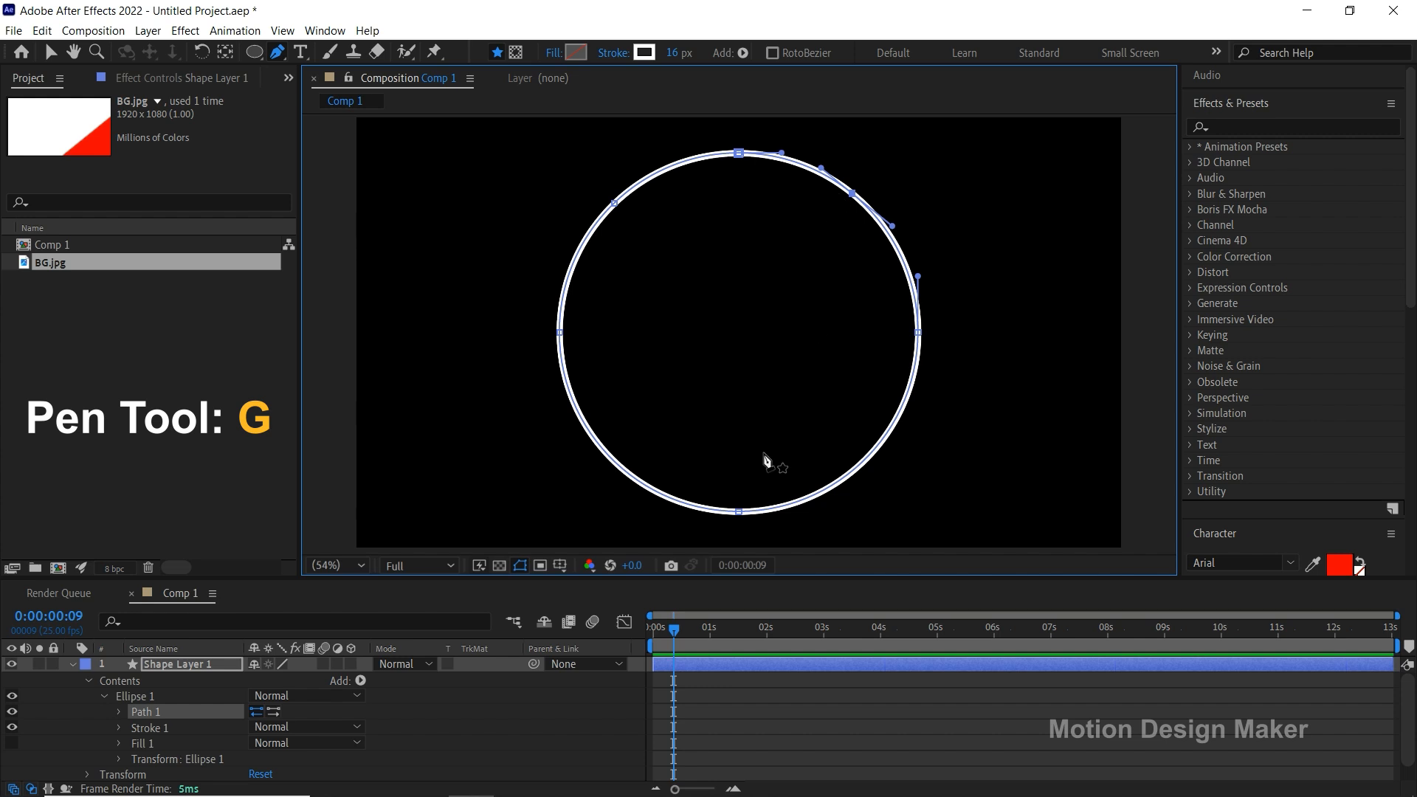
# Convert the circle's bottom and top vertices to corner points and pull the top one down into a heart notch.
pyautogui.keyDown('alt'); pyautogui.click(739, 512); pyautogui.keyUp('alt')
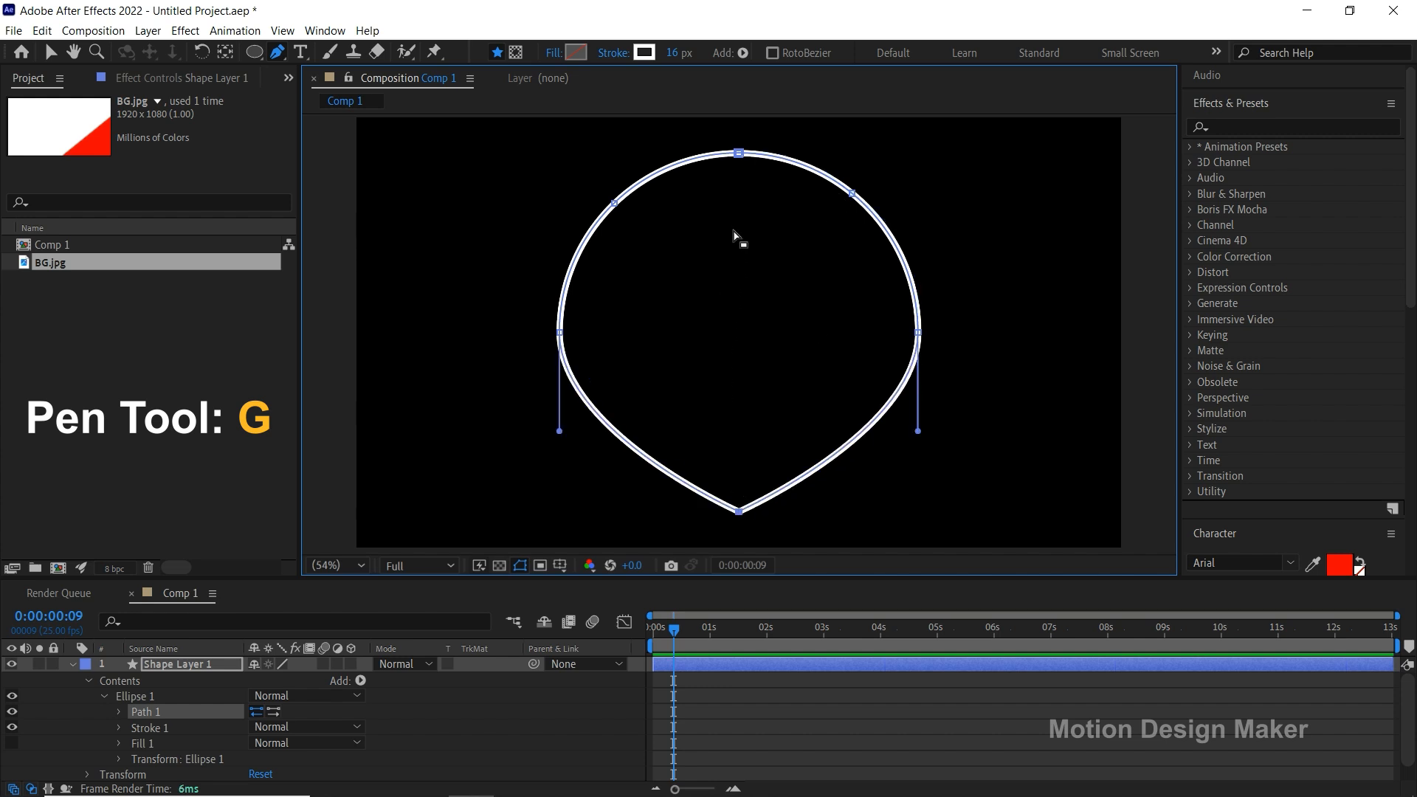
pyautogui.keyDown('alt'); pyautogui.click(739, 154); pyautogui.keyUp('alt')
pyautogui.moveTo(739, 153); pyautogui.dragTo(740, 253)
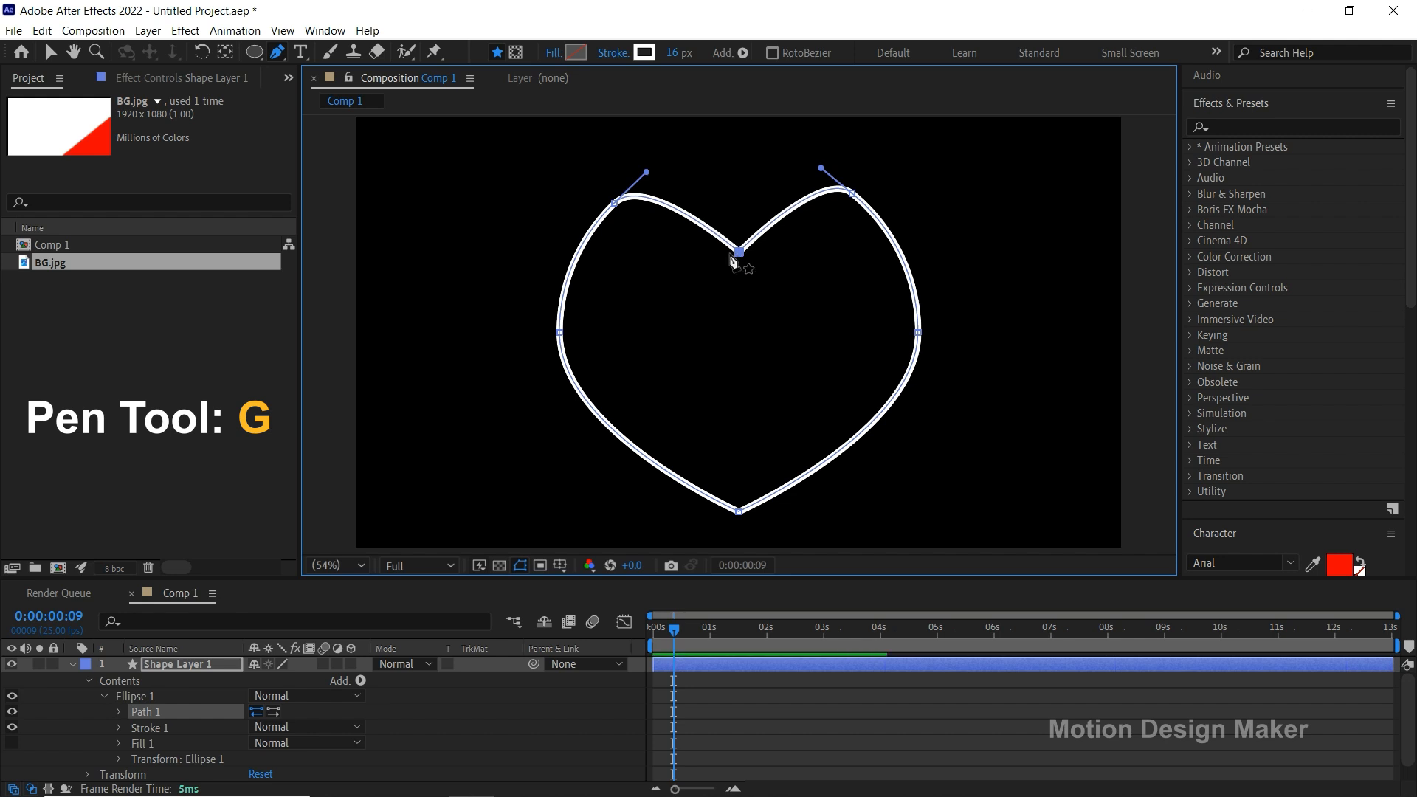
# Select the two added vertices on the heart's lobes and move them slightly down together.
pyautogui.click(853, 194)
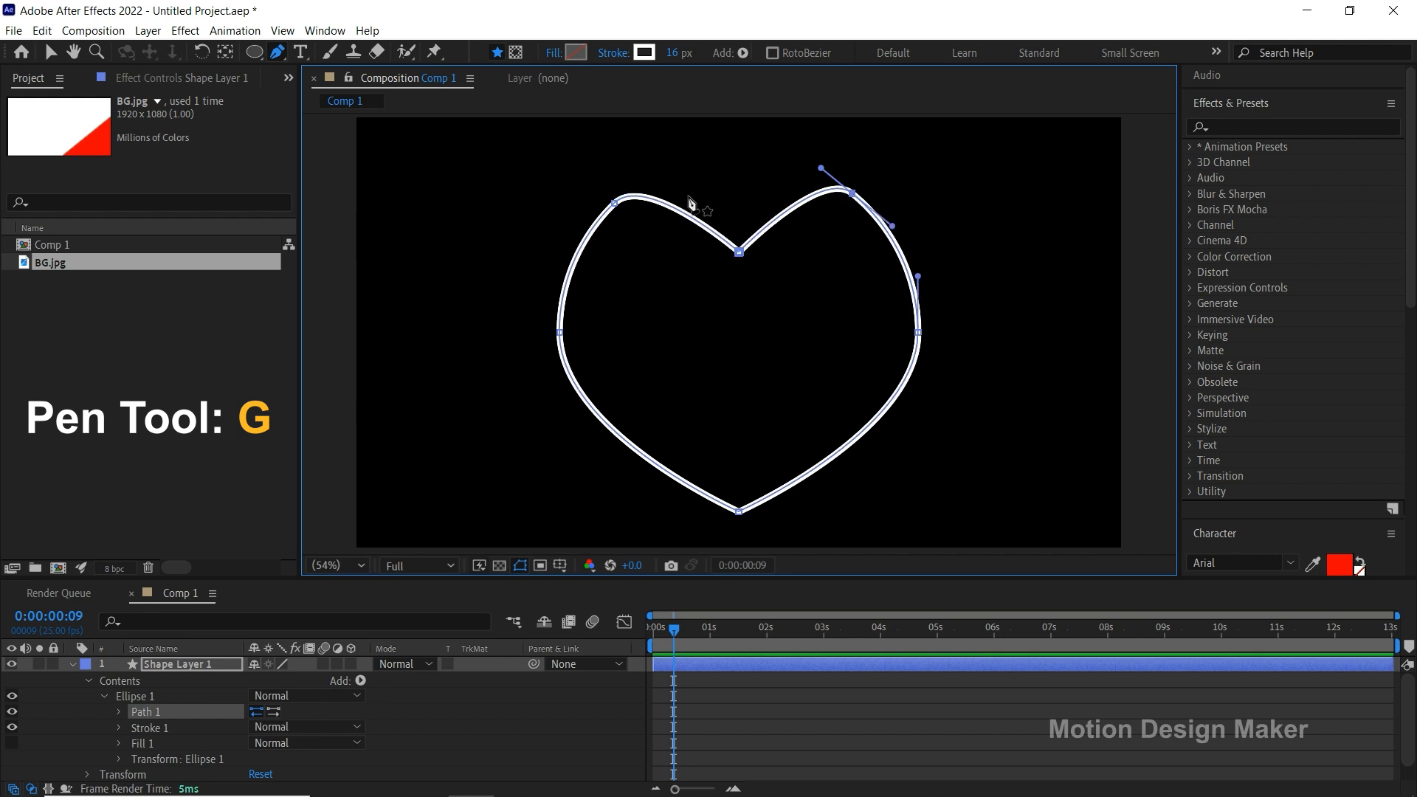
pyautogui.keyDown('shift'); pyautogui.click(614, 203); pyautogui.keyUp('shift')
pyautogui.moveTo(852, 194); pyautogui.dragTo(853, 214)
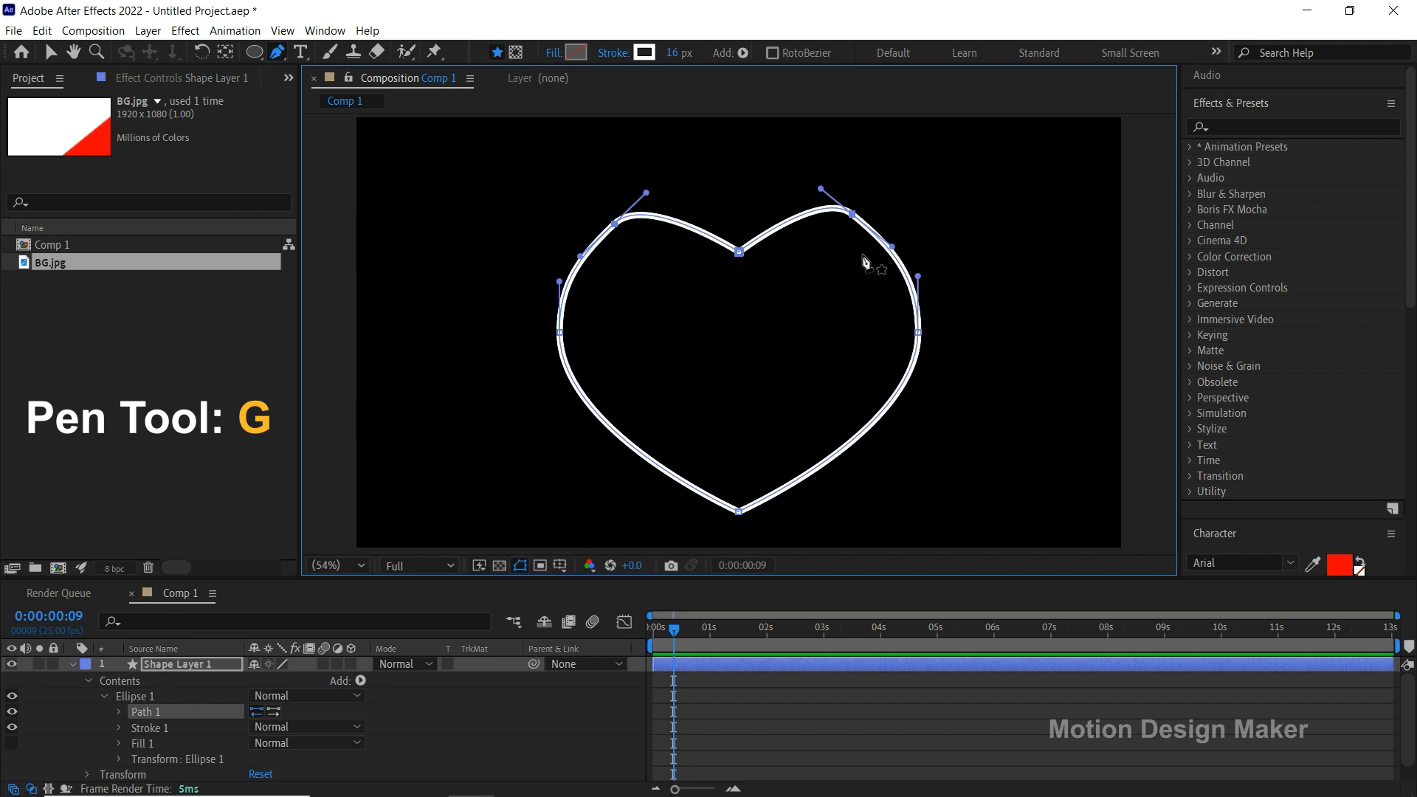
# Round the heart's right lobe by adjusting the Bezier handles of its upper and side vertices.
pyautogui.press('v')
pyautogui.click(853, 215)
pyautogui.click(853, 214)
pyautogui.moveTo(892, 247); pyautogui.dragTo(928, 275)
pyautogui.click(853, 215)
pyautogui.moveTo(814, 200); pyautogui.dragTo(800, 200)
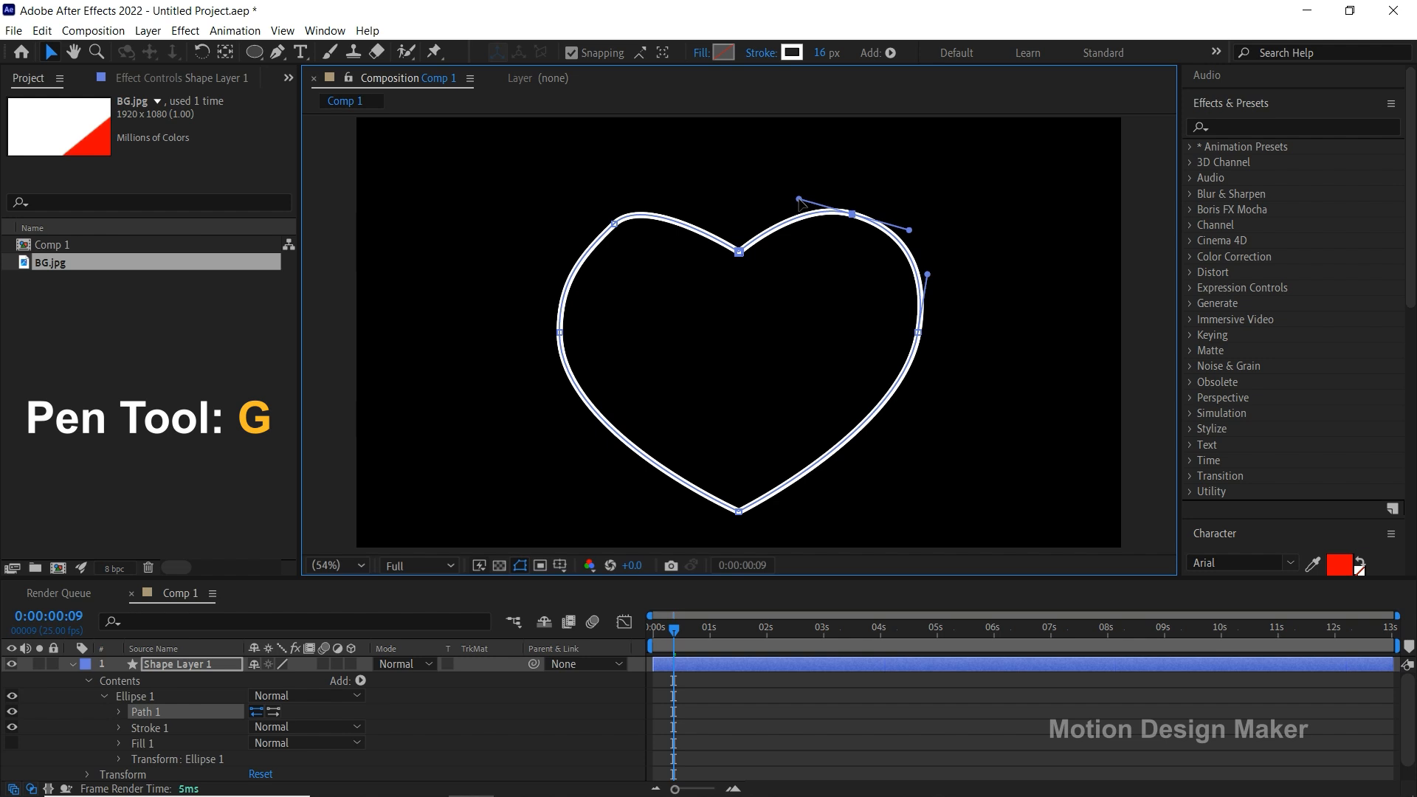
# Round the heart's left lobe to match by adjusting the Bezier handles of its upper and side vertices.
pyautogui.click(615, 224)
pyautogui.moveTo(649, 195); pyautogui.dragTo(673, 202)
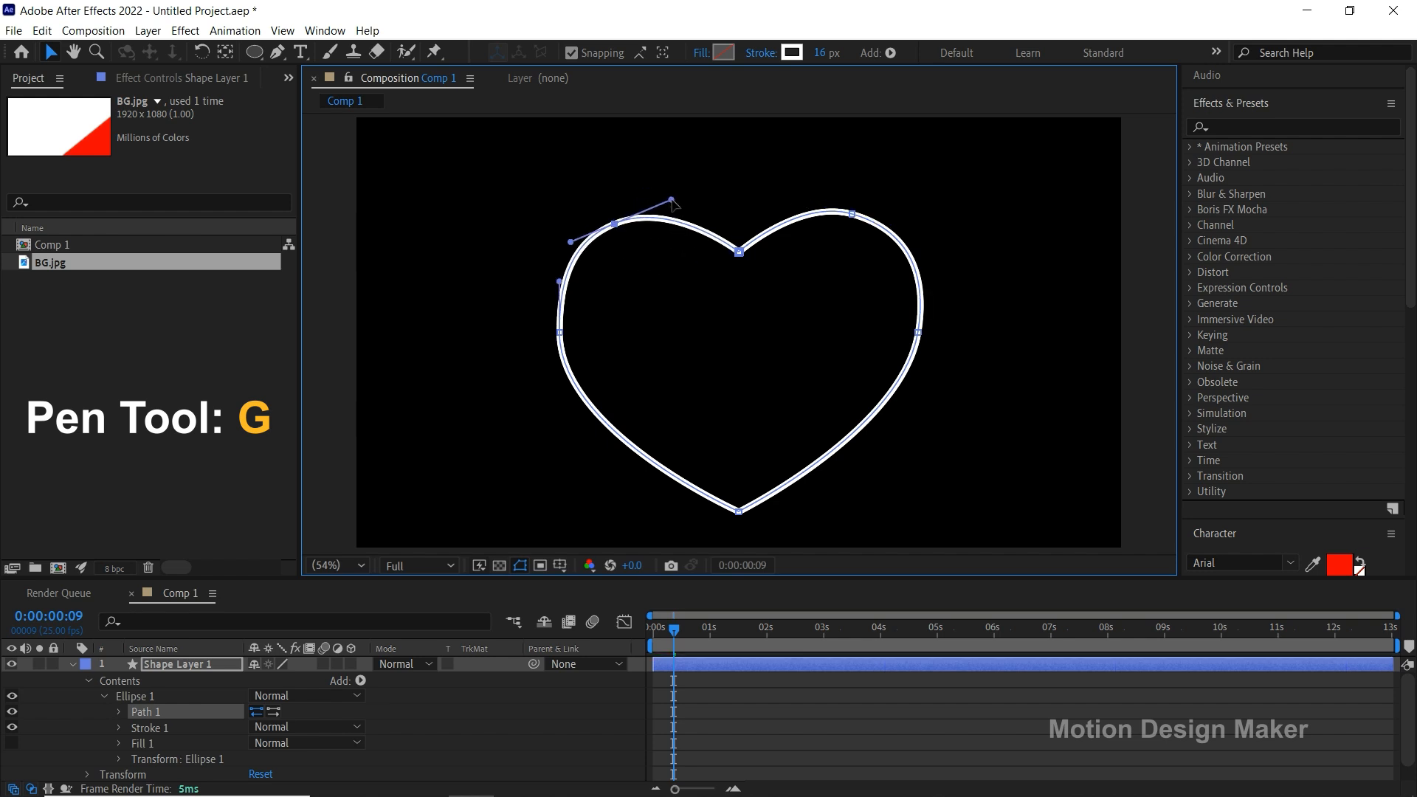
pyautogui.click(560, 332)
pyautogui.moveTo(559, 281); pyautogui.dragTo(557, 283)
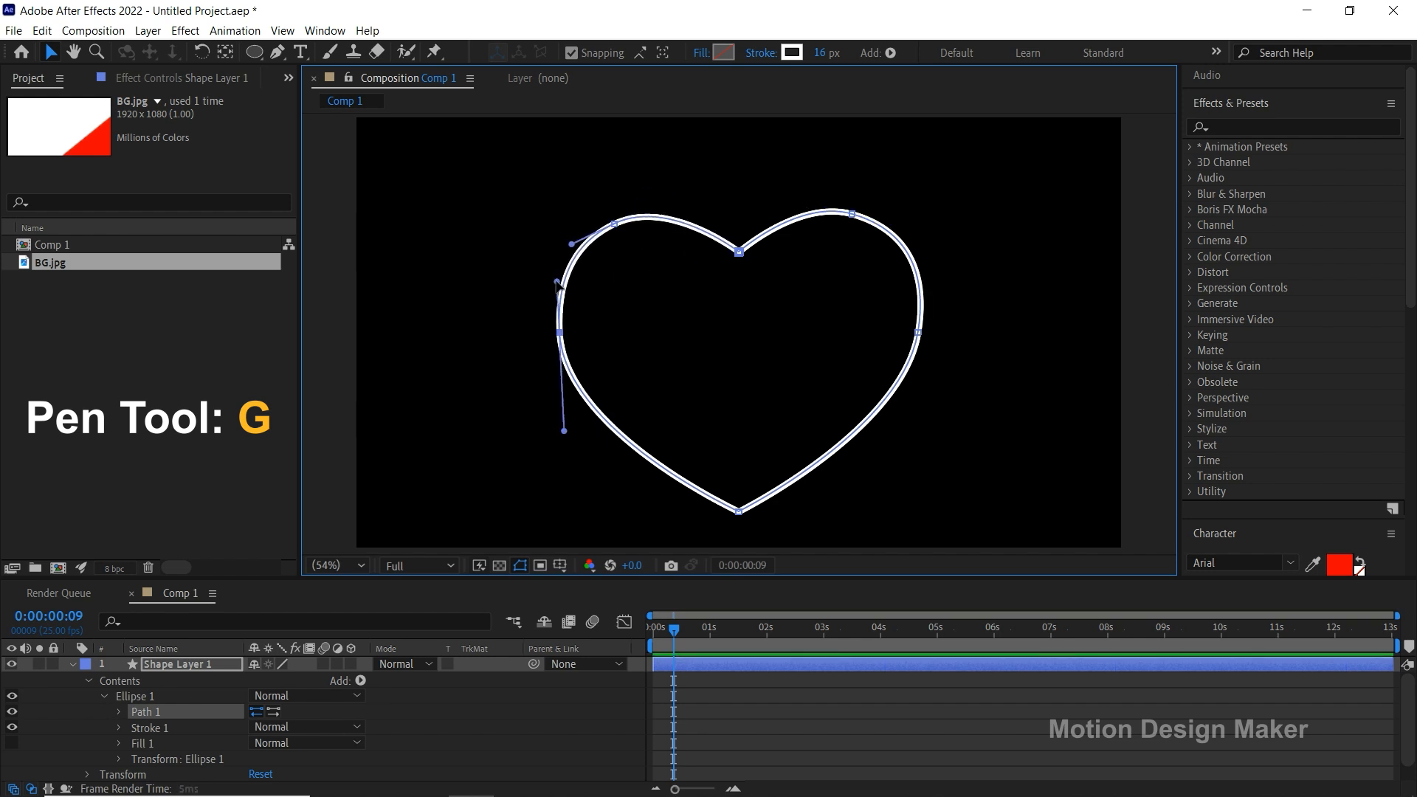
# Fine-tune both Bezier handles of the upper vertex on the heart's right lobe.
pyautogui.click(853, 214)
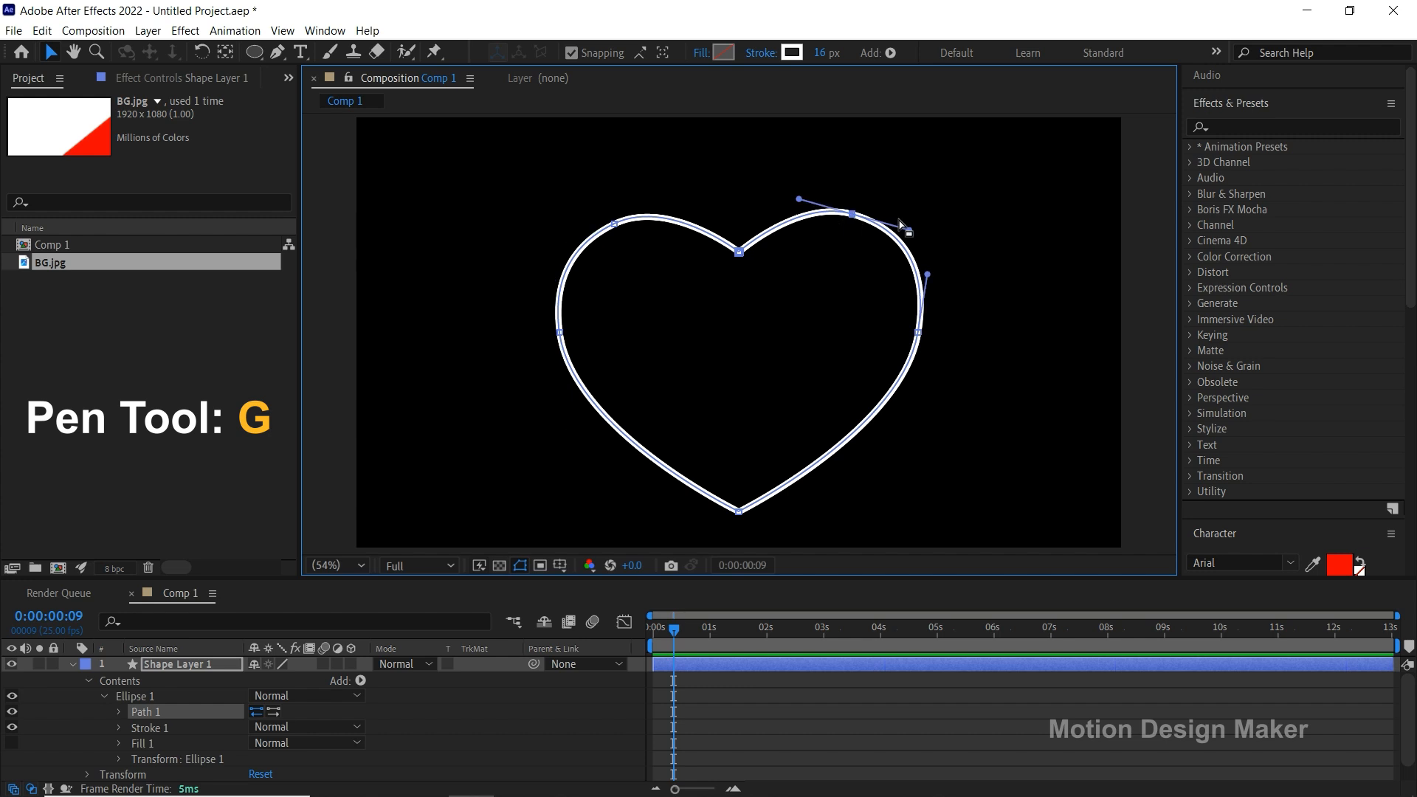
pyautogui.moveTo(910, 230); pyautogui.dragTo(909, 229)
pyautogui.moveTo(799, 199); pyautogui.dragTo(790, 199)
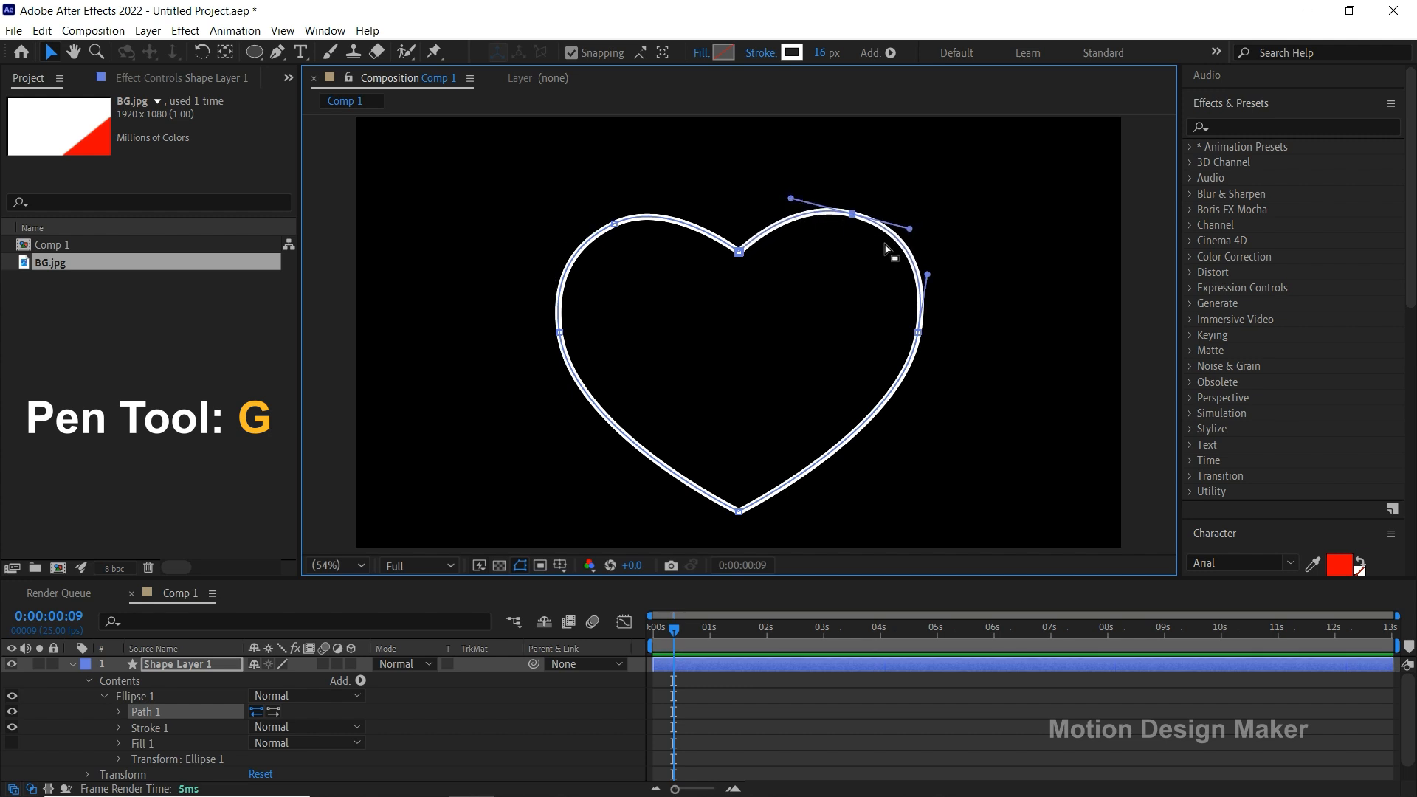
# Show the rulers, place a horizontal guide along the heart's top edge, and level the two lobes against it.
pyautogui.hotkey('ctrl', 'r')
pyautogui.moveTo(786, 121); pyautogui.dragTo(809, 222)
pyautogui.click(630, 240)
pyautogui.moveTo(629, 240); pyautogui.dragTo(628, 230)
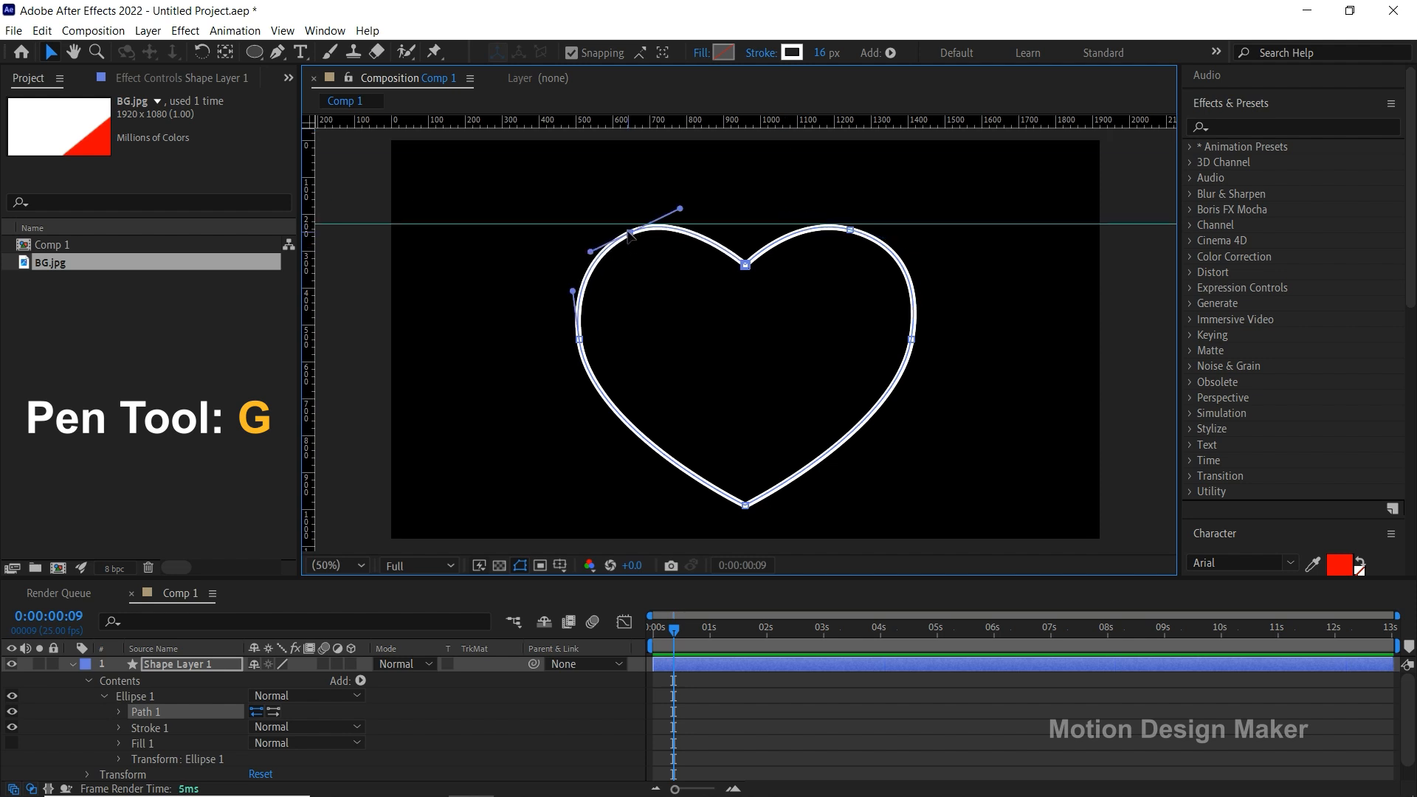
pyautogui.click(853, 230)
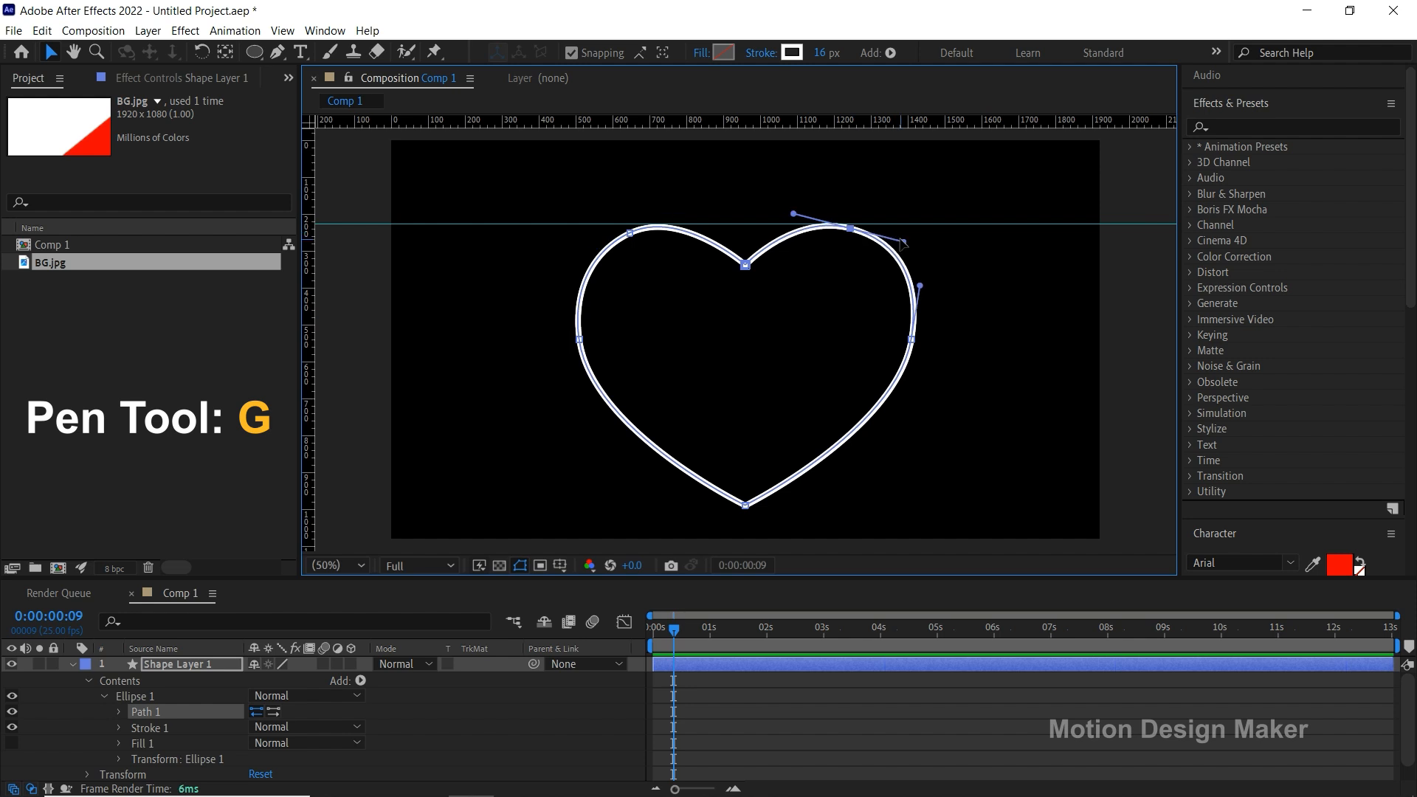
pyautogui.moveTo(905, 243); pyautogui.dragTo(901, 241)
# Hide the rulers and guides, and rename the shape layer as Heart.
pyautogui.hotkey('ctrl', 'r')
pyautogui.hotkey('ctrl', ';')
pyautogui.click(724, 680)
pyautogui.click(719, 669)
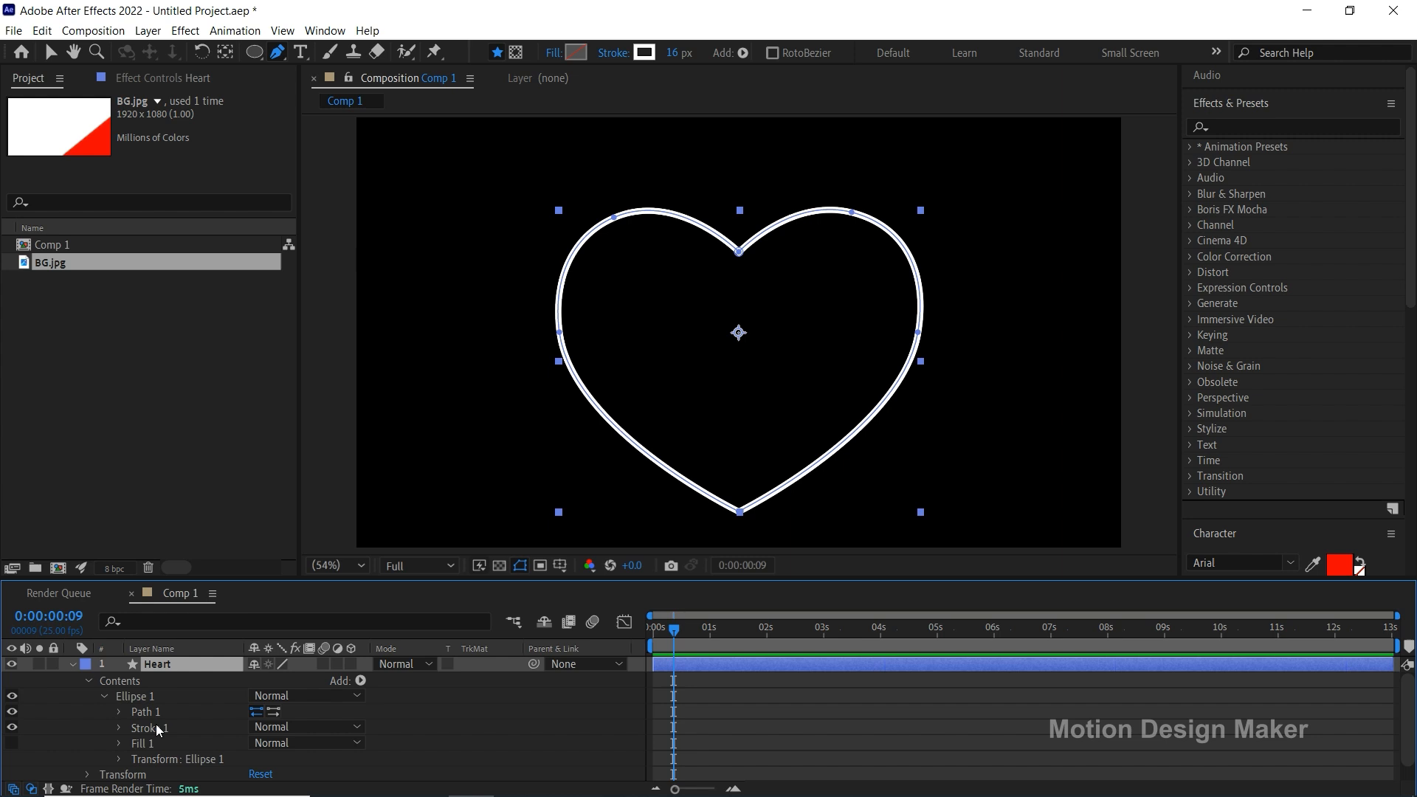
# Add a dash and a gap to the Heart layer's Stroke 1, and set the gap to 45.
pyautogui.click(157, 726)
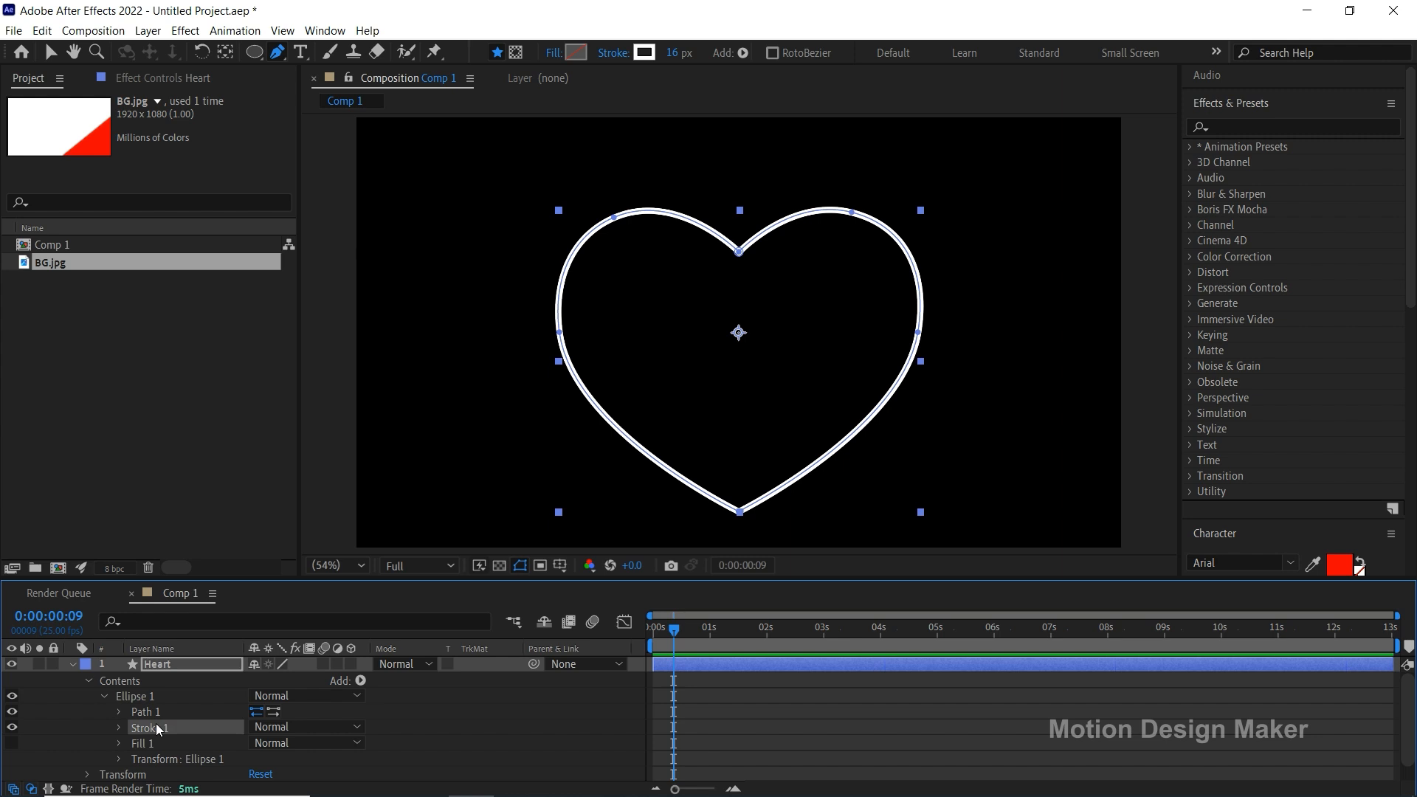
pyautogui.click(119, 728)
pyautogui.scroll(-2, 118, 728)
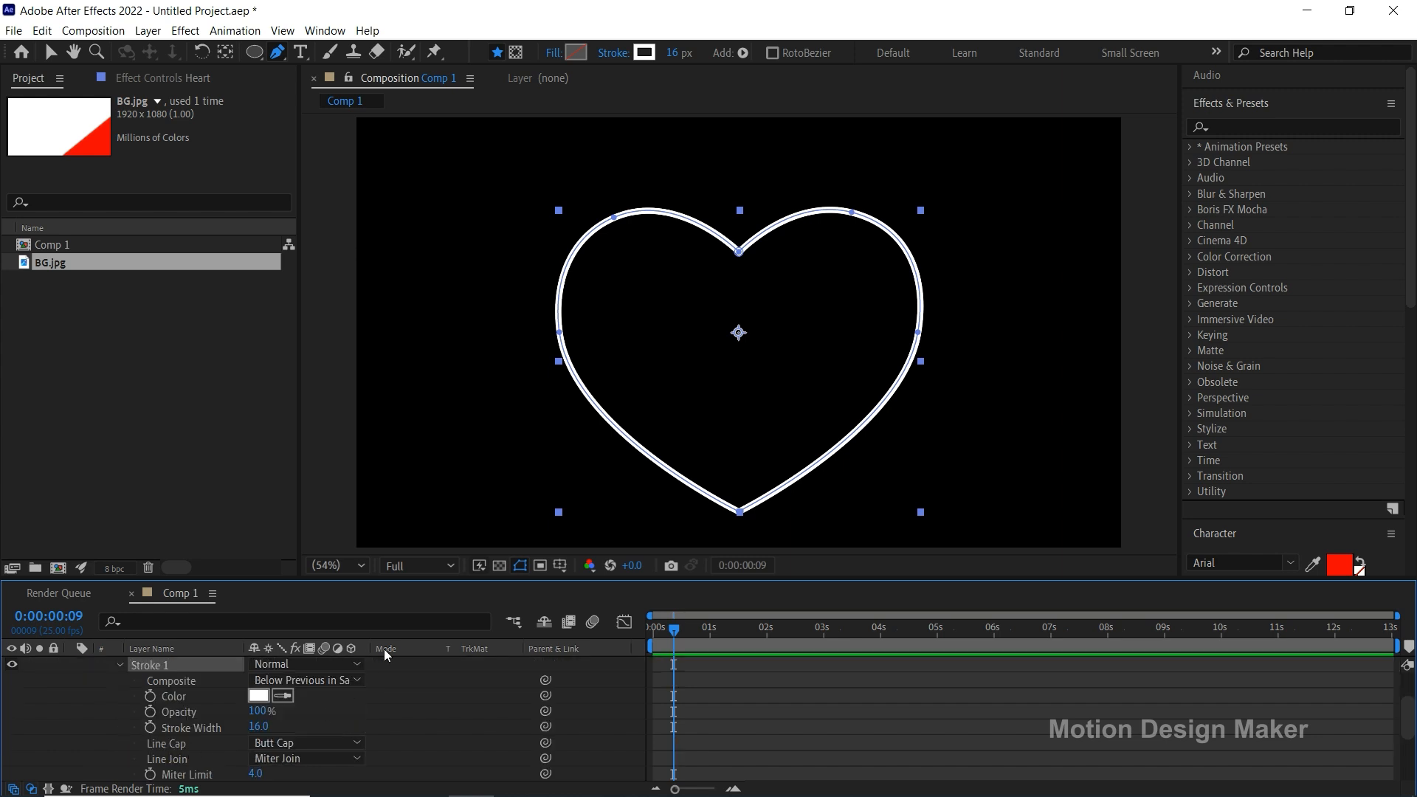
pyautogui.moveTo(438, 577); pyautogui.dragTo(449, 482)
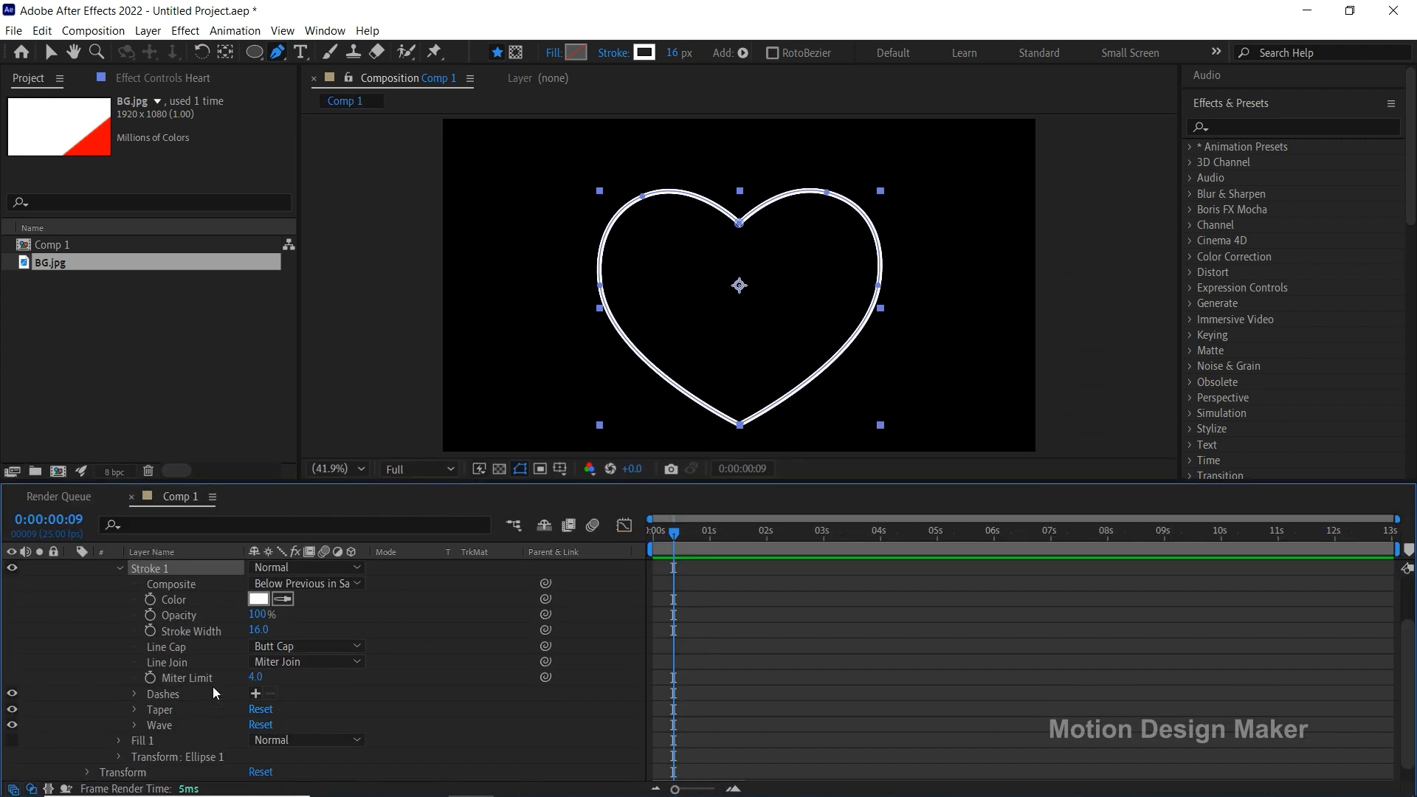
pyautogui.click(172, 697)
pyautogui.click(256, 694)
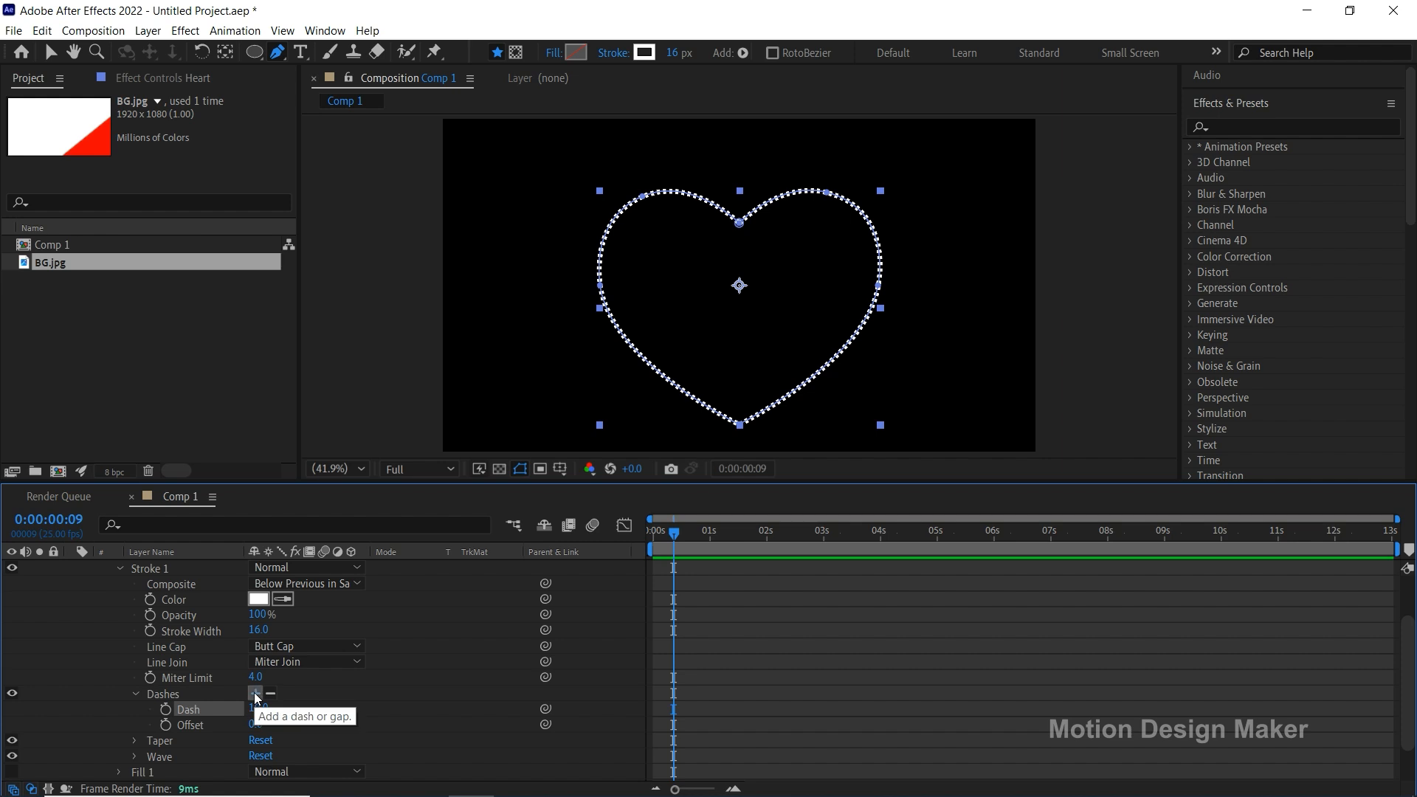
pyautogui.click(256, 694)
pyautogui.click(259, 725)
pyautogui.write('4')
pyautogui.press('Return')
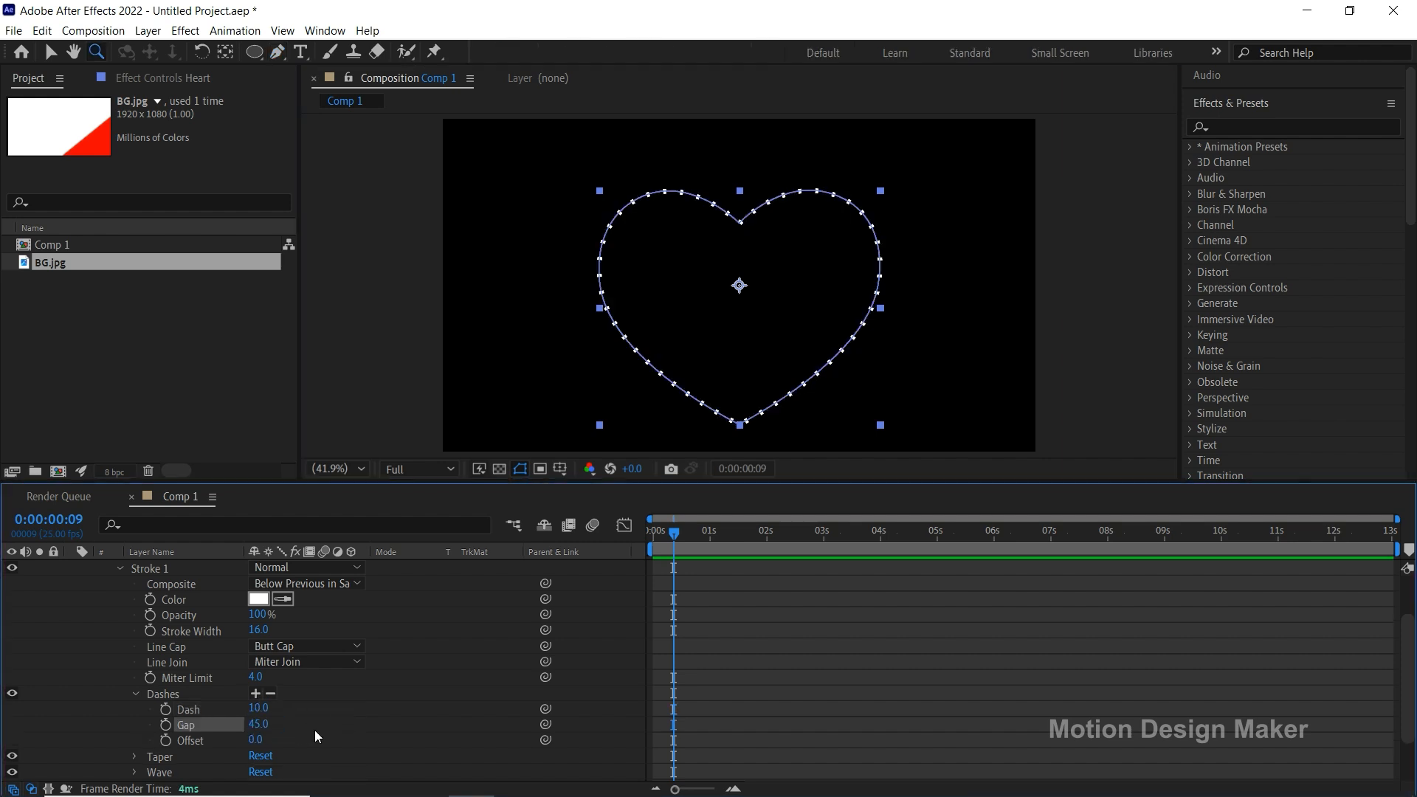
# Turn the heart's dashes into round dots with Round Cap, Round Join and a dash length of 0.
pyautogui.click(310, 647)
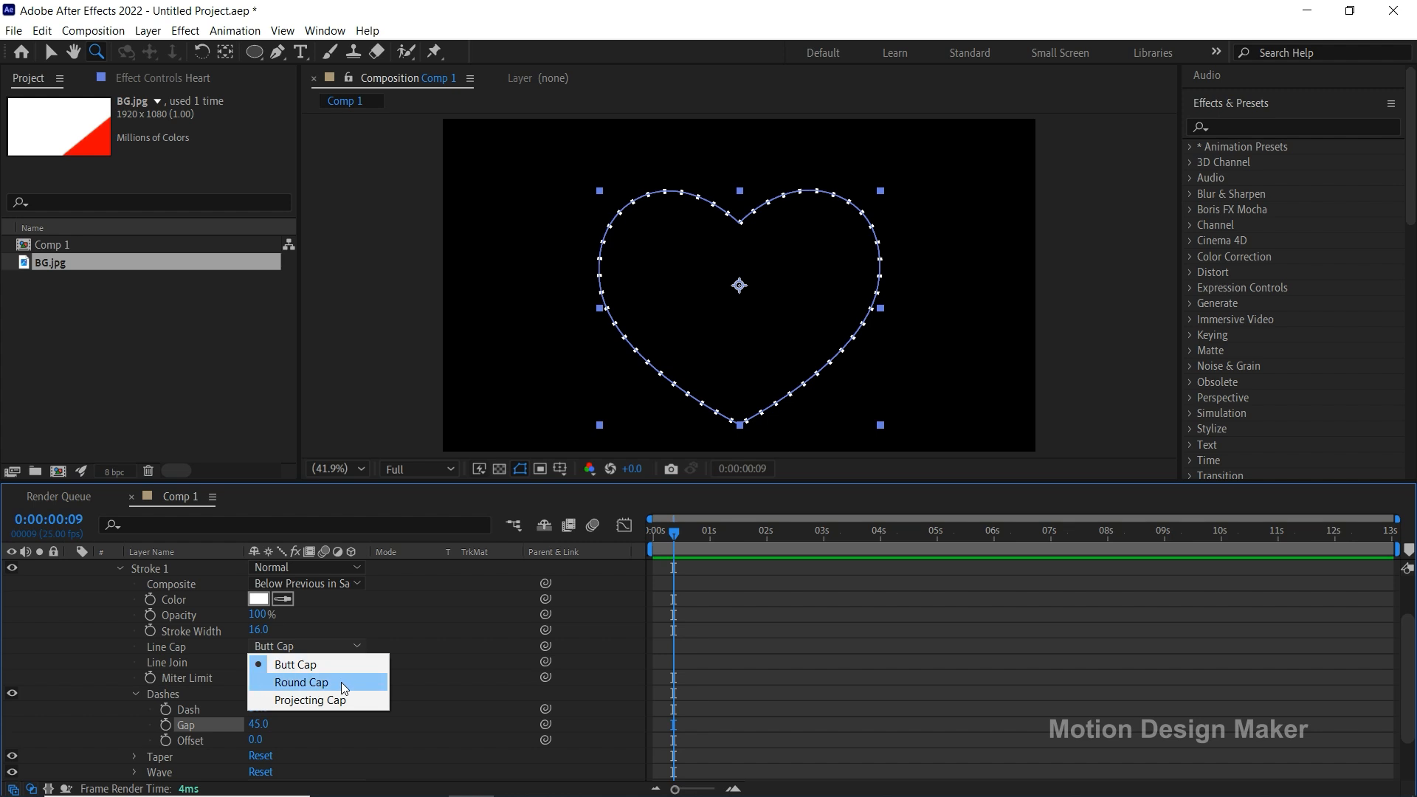
pyautogui.click(342, 682)
pyautogui.click(357, 662)
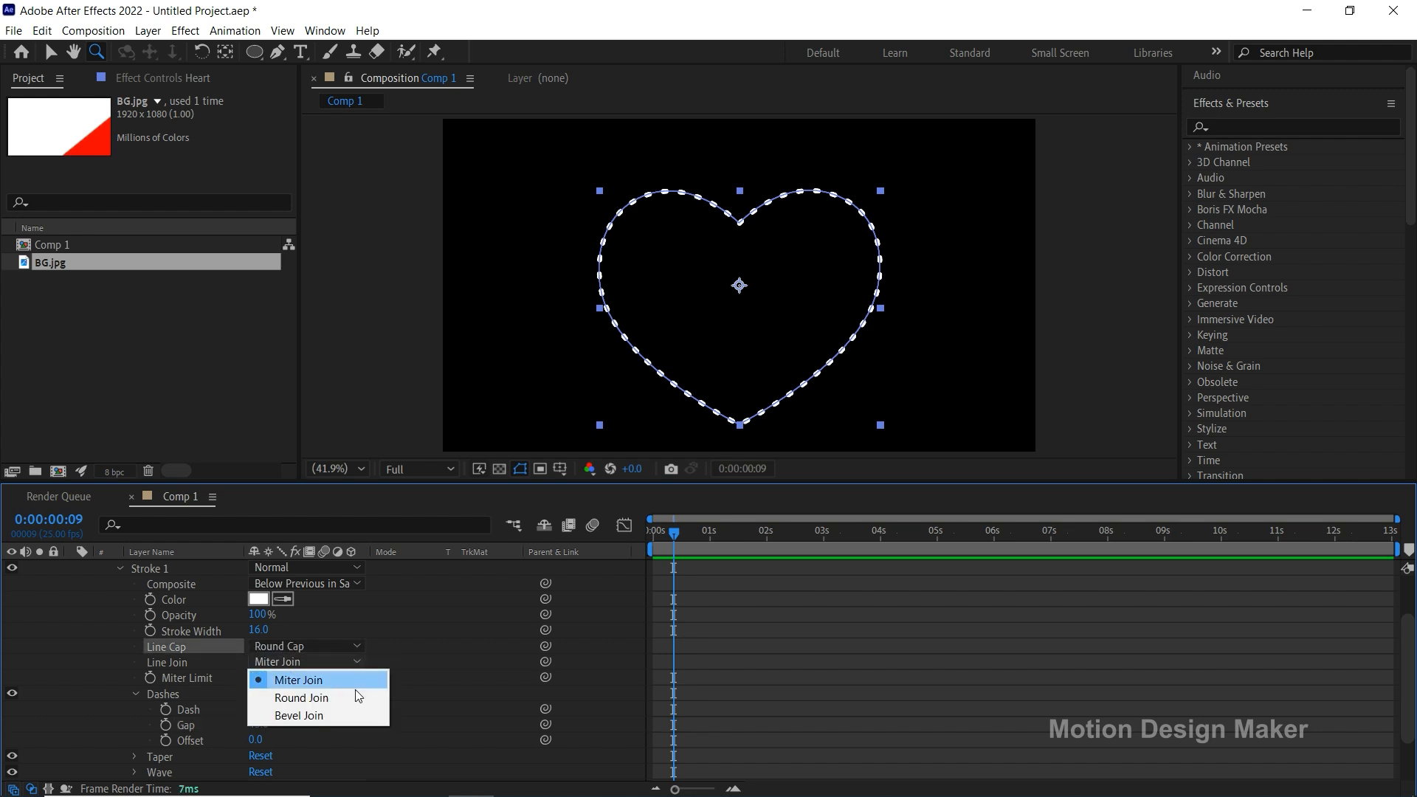
pyautogui.click(355, 698)
pyautogui.click(260, 692)
pyautogui.write('0')
pyautogui.press('Return')
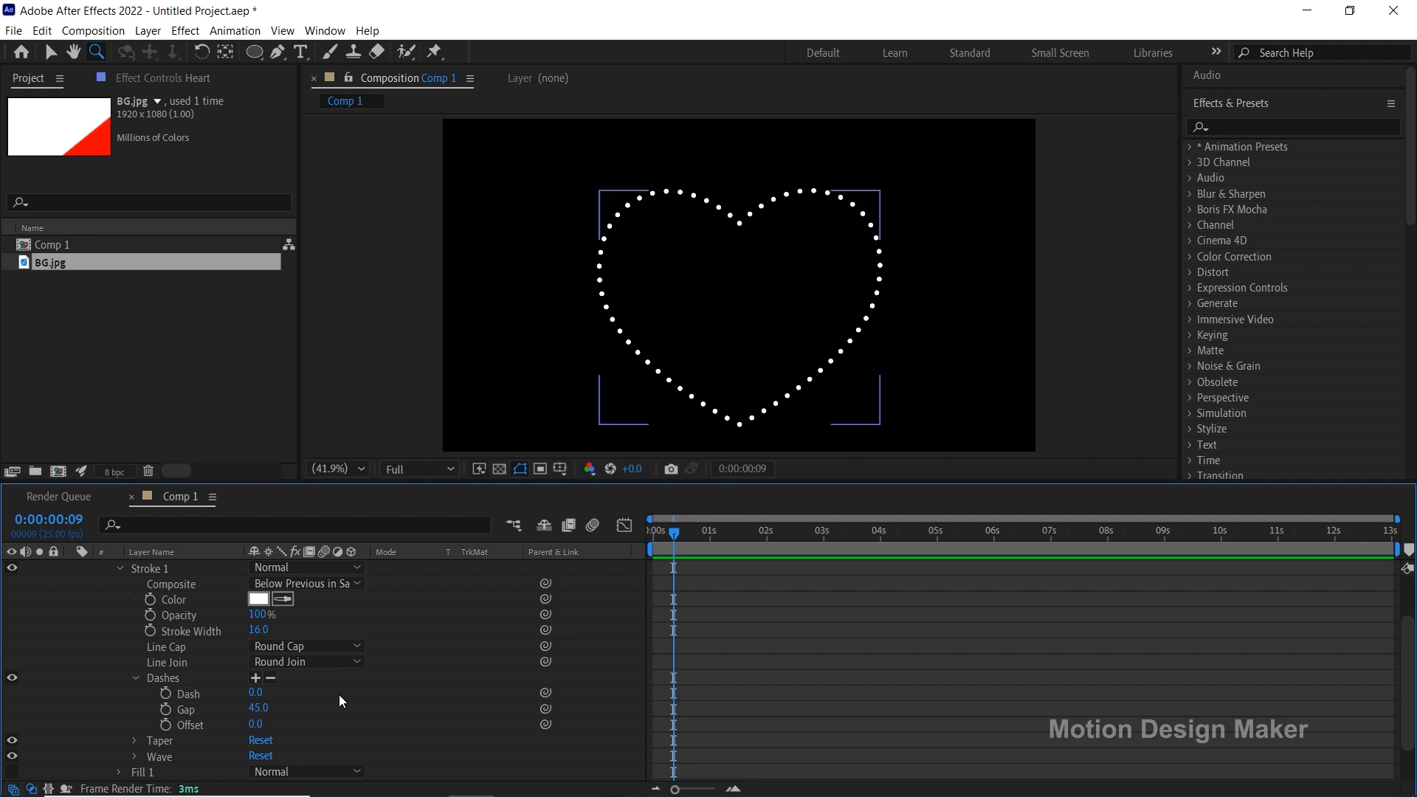
pyautogui.click(136, 679)
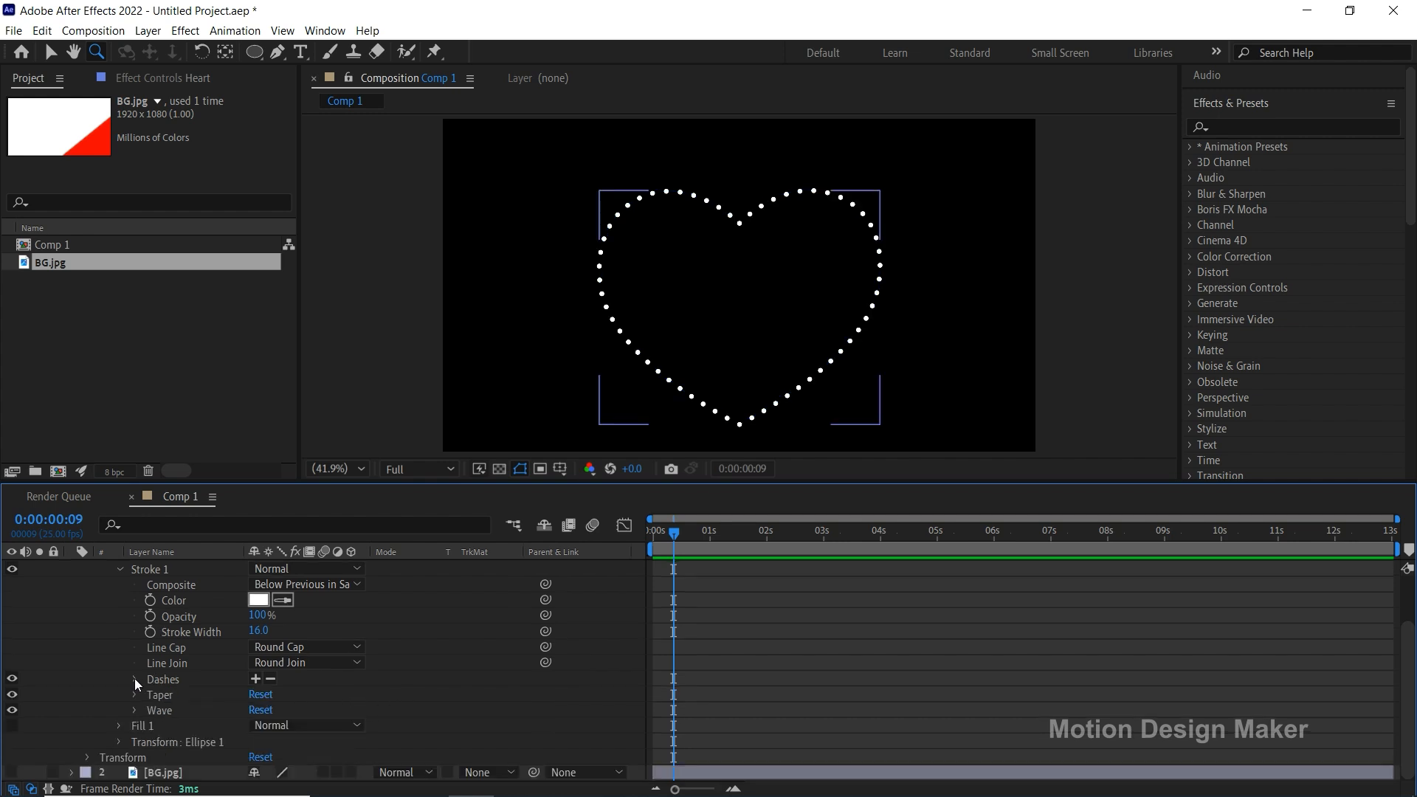
# Return to the start of the composition and add Trim Paths to the Heart layer.
pyautogui.moveTo(674, 532); pyautogui.dragTo(637, 565)
pyautogui.scroll(3, 348, 599)
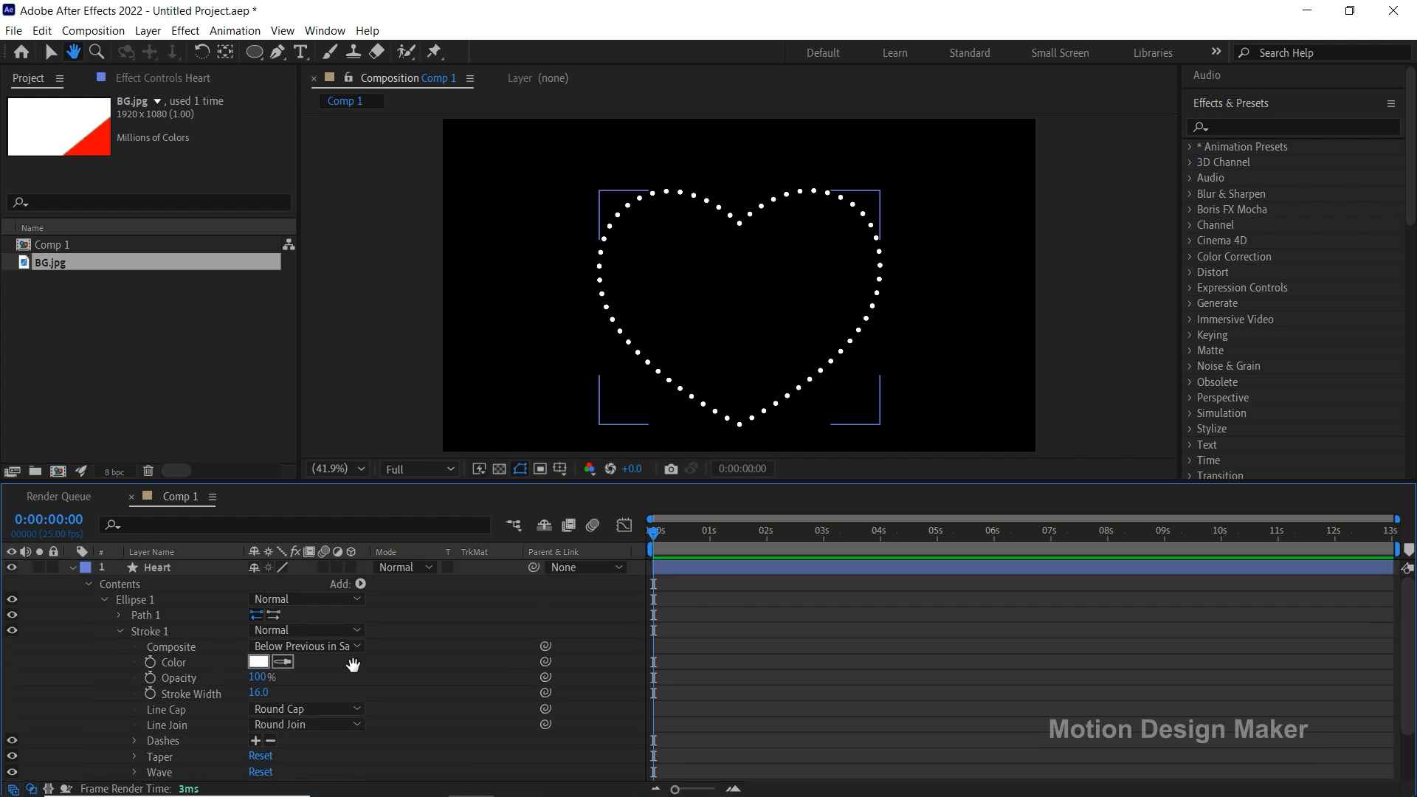
pyautogui.click(103, 600)
pyautogui.click(157, 570)
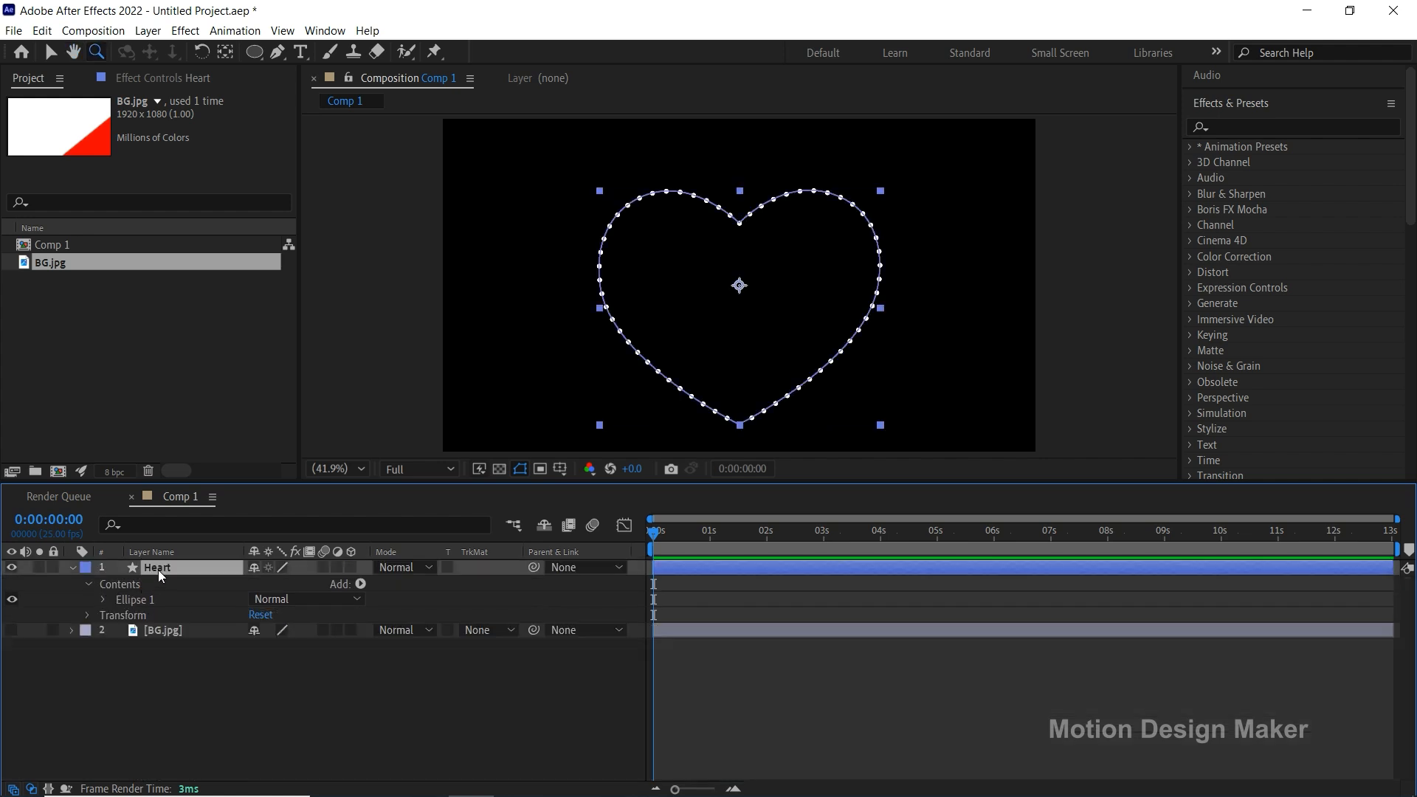
pyautogui.click(360, 584)
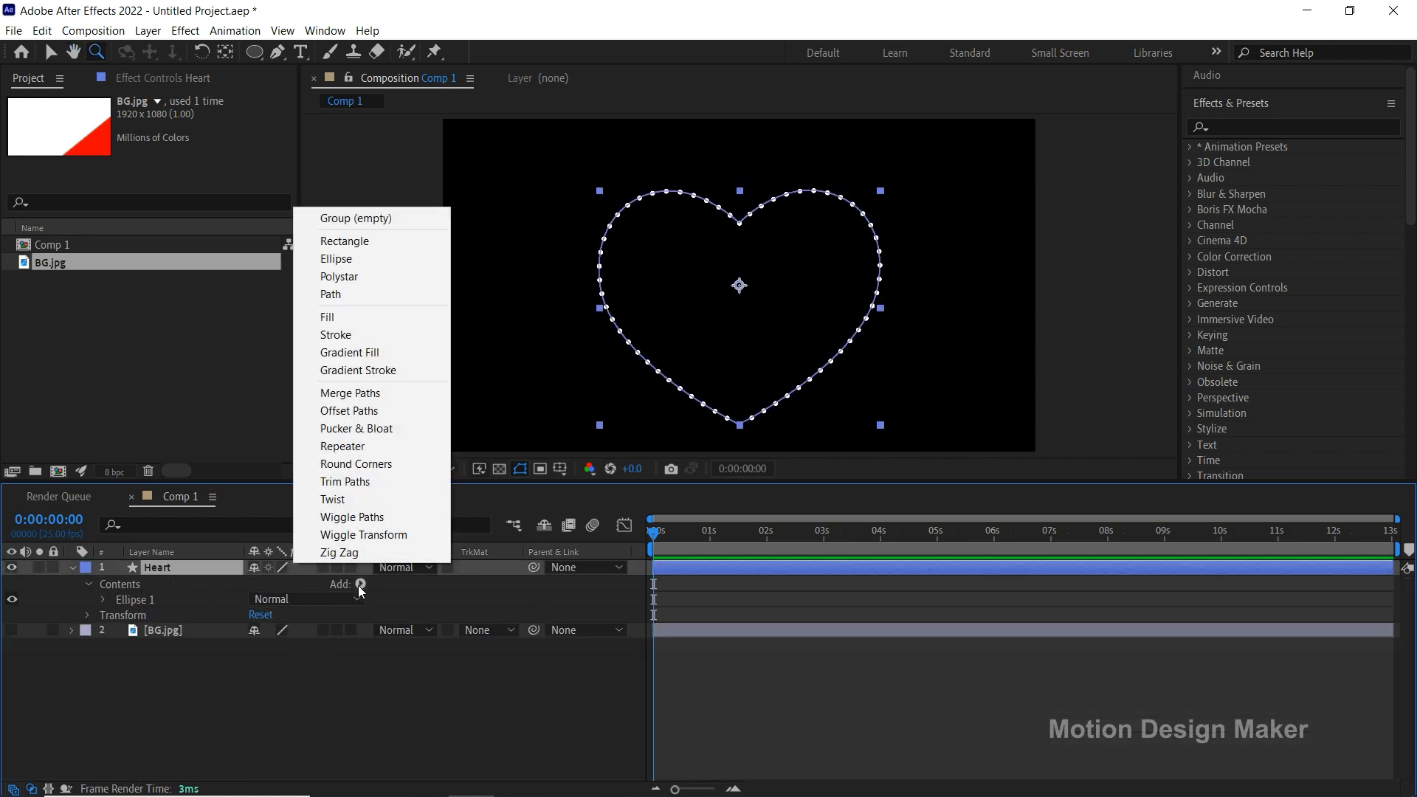
pyautogui.click(406, 481)
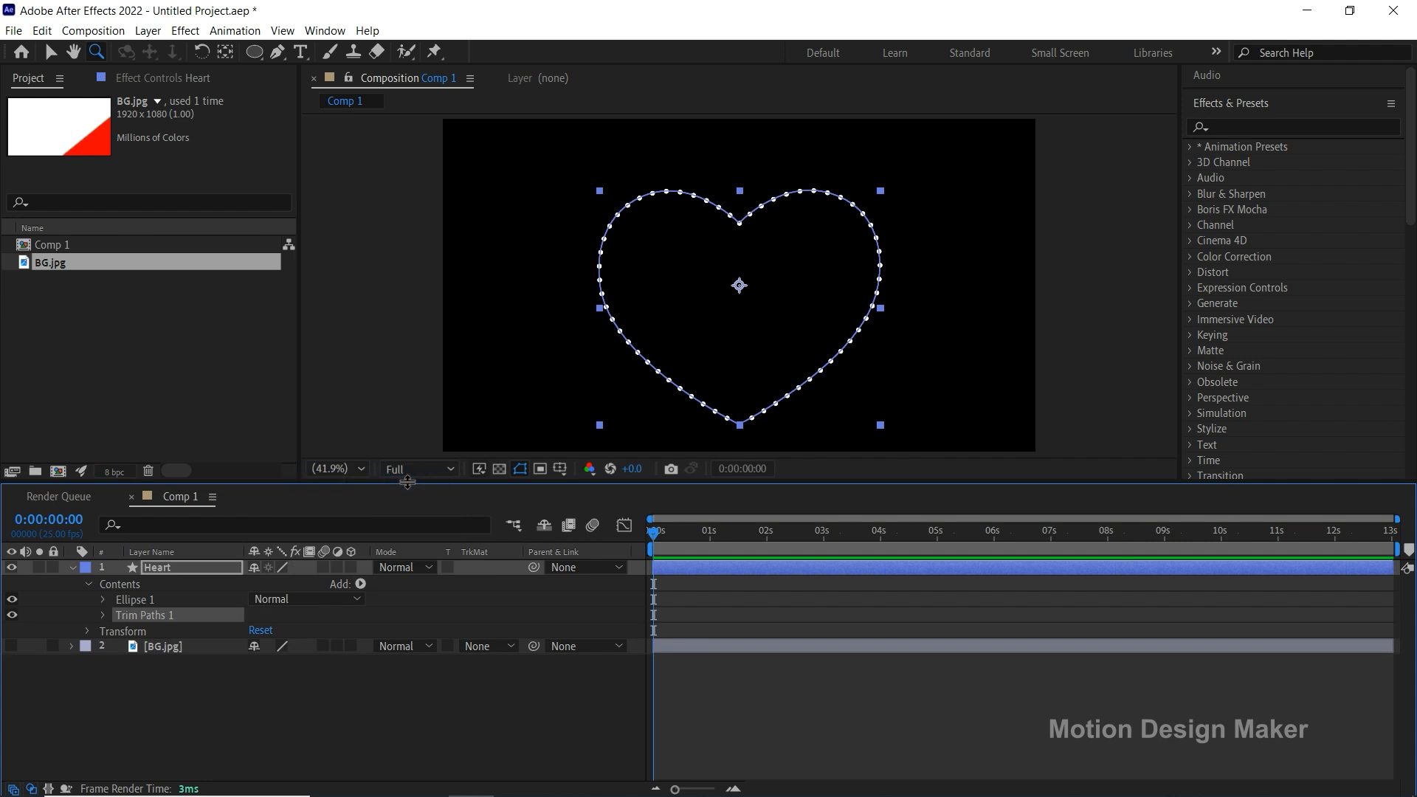
pyautogui.click(104, 615)
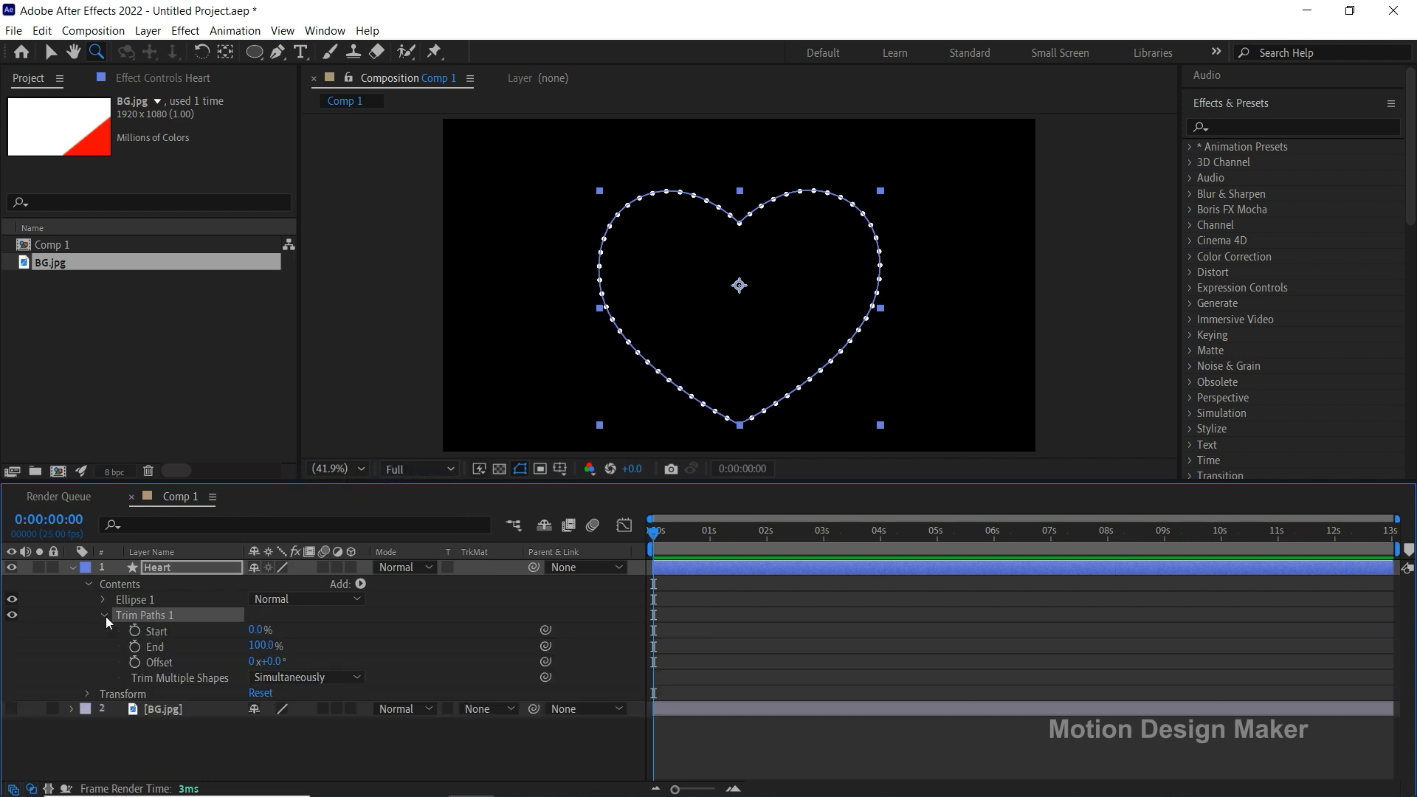
# Keyframe the Trim Paths Offset from 0 at 0:00:00:00 to 1 full revolution at 0:00:13:00.
pyautogui.click(135, 662)
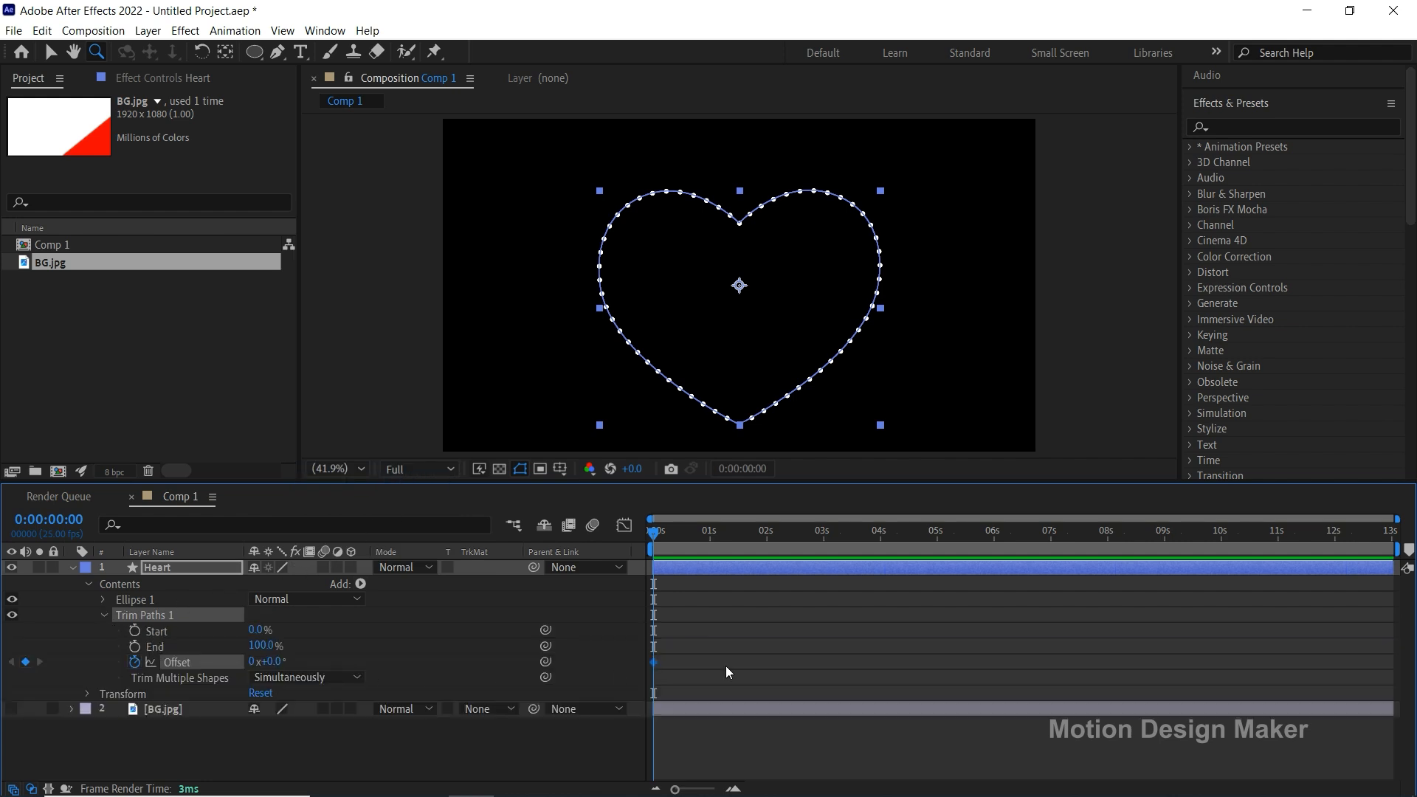
pyautogui.moveTo(1359, 534); pyautogui.dragTo(1392, 533)
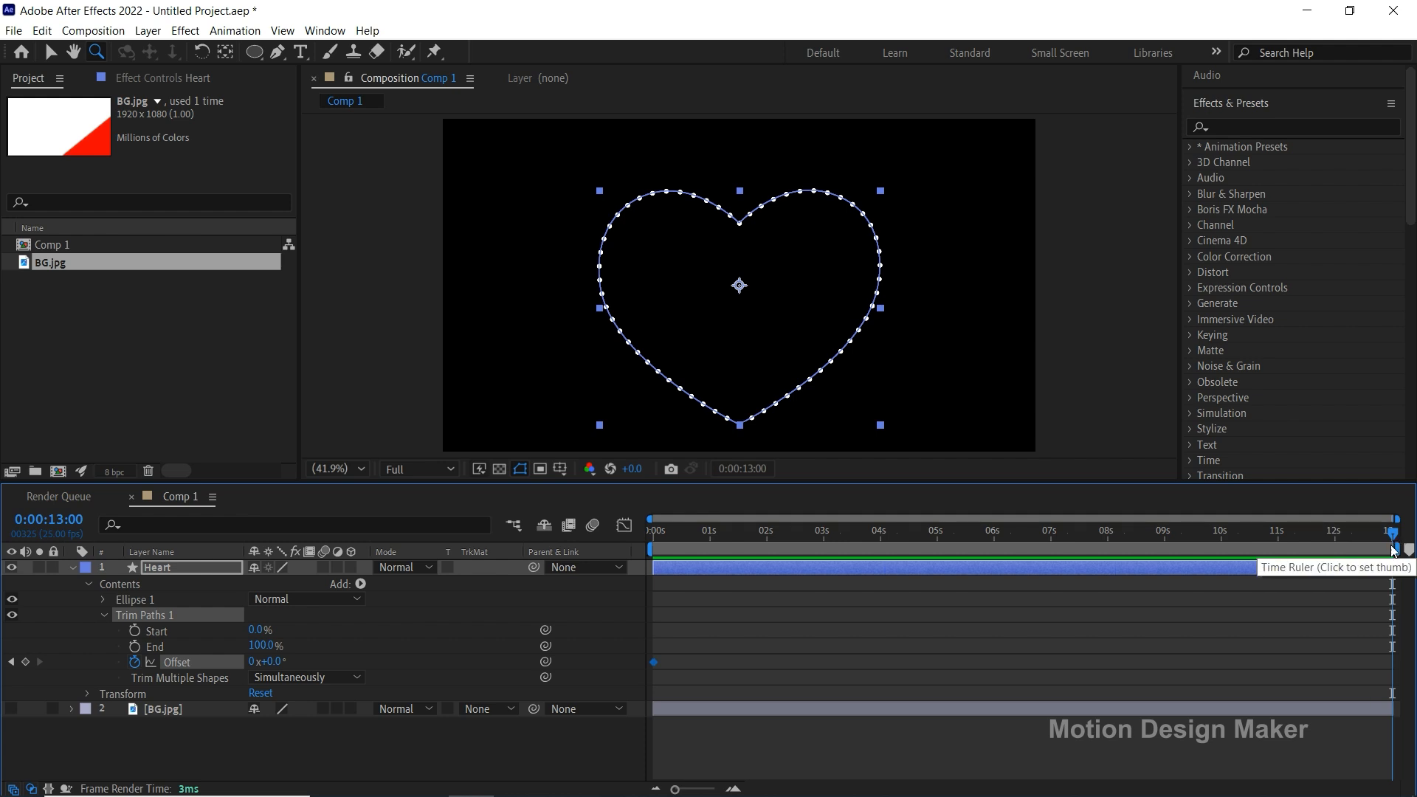
pyautogui.click(252, 661)
pyautogui.write('1')
pyautogui.press('Return')
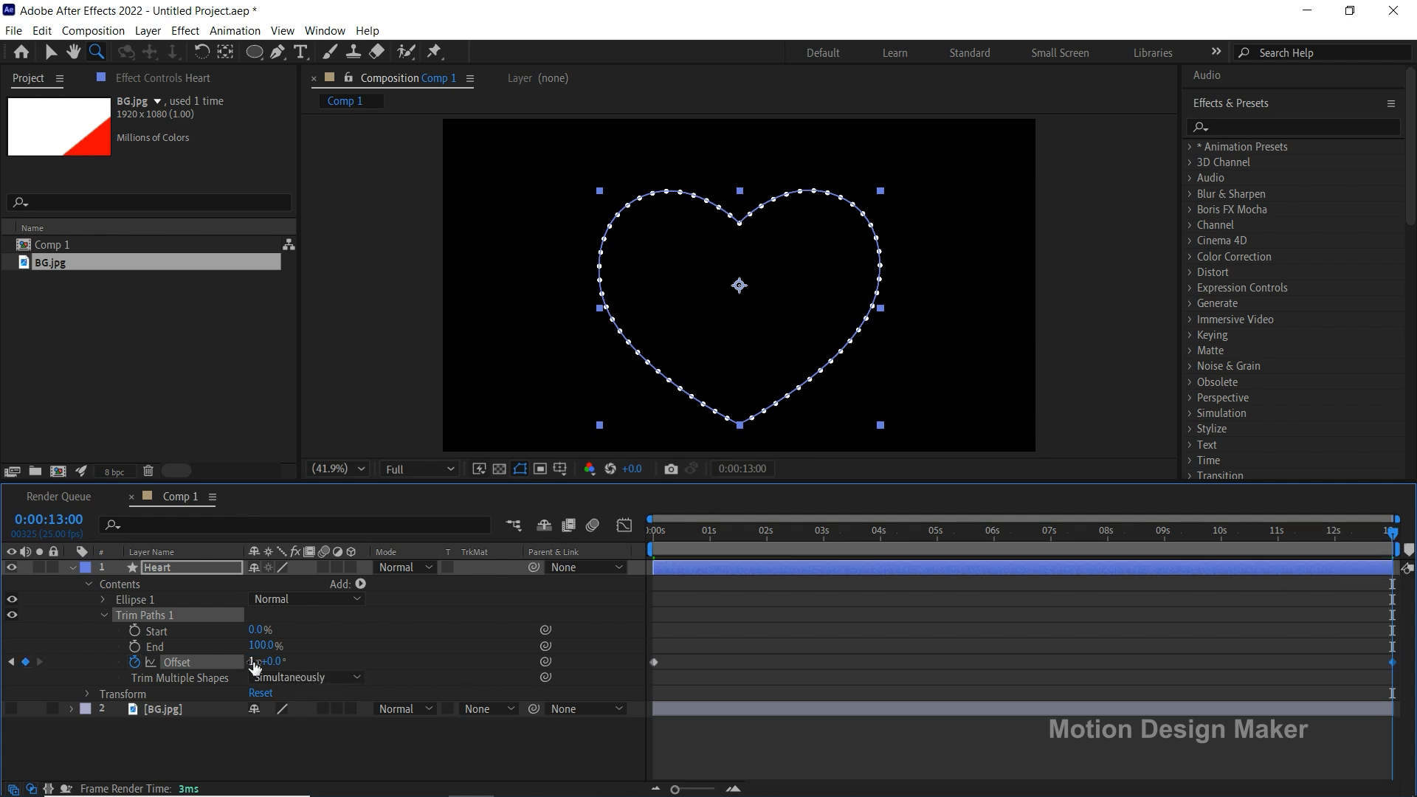
# Preview the dotted heart's offset animation from the start and return to the first frame.
pyautogui.press('Home')
pyautogui.click(706, 617)
pyautogui.press('space')
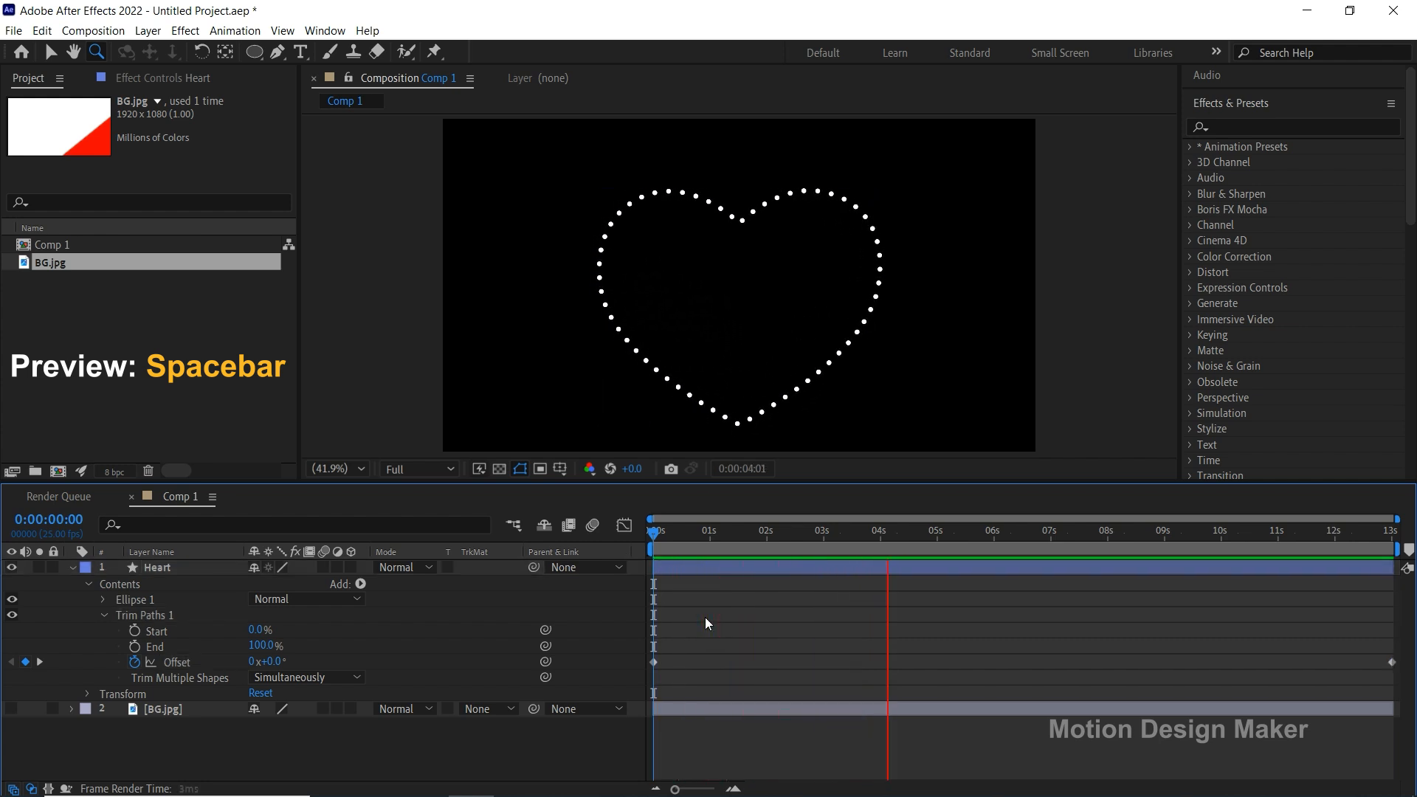
pyautogui.press('space')
pyautogui.moveTo(940, 545); pyautogui.dragTo(627, 570)
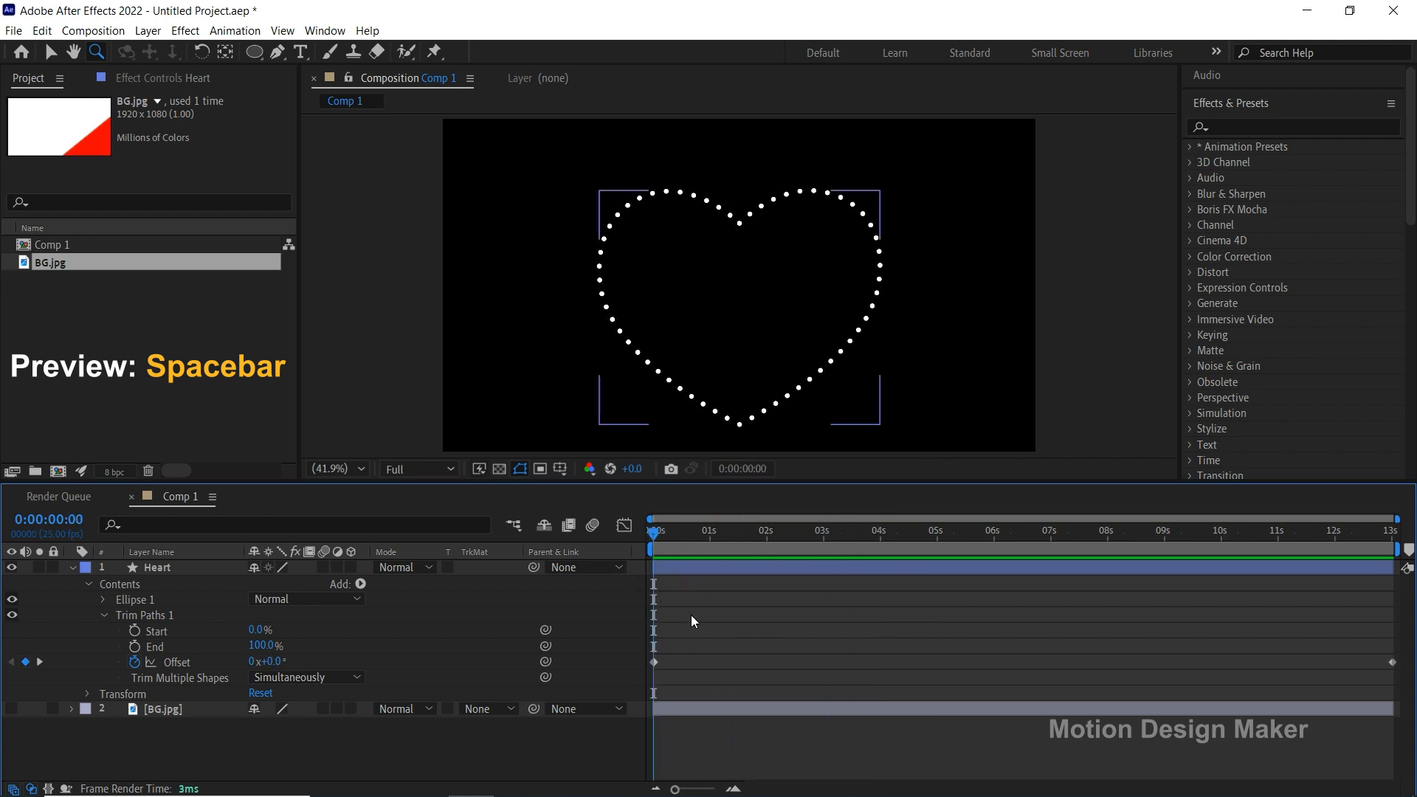
# Collapse the Heart layer's properties and make the BG.jpg layer visible.
pyautogui.click(150, 575)
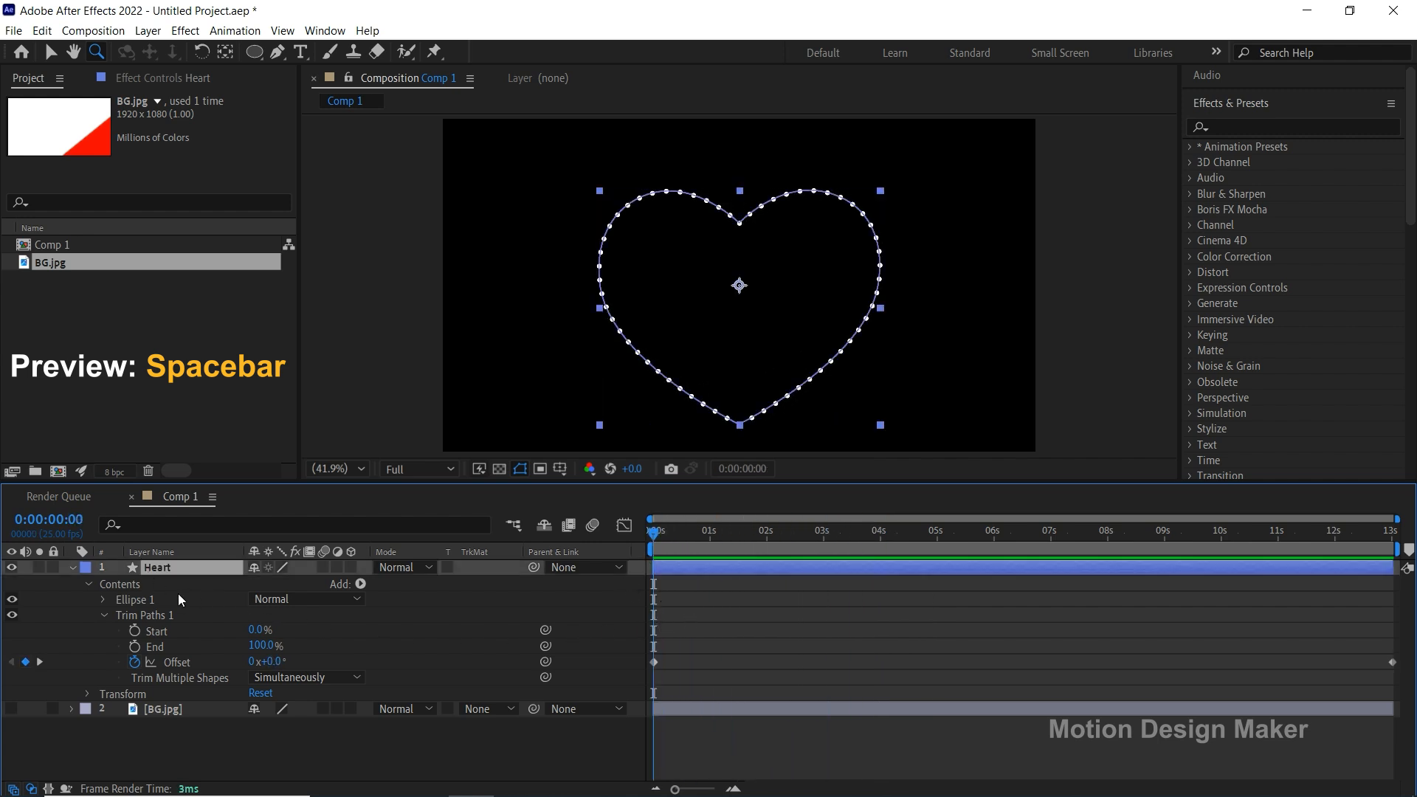
pyautogui.click(72, 568)
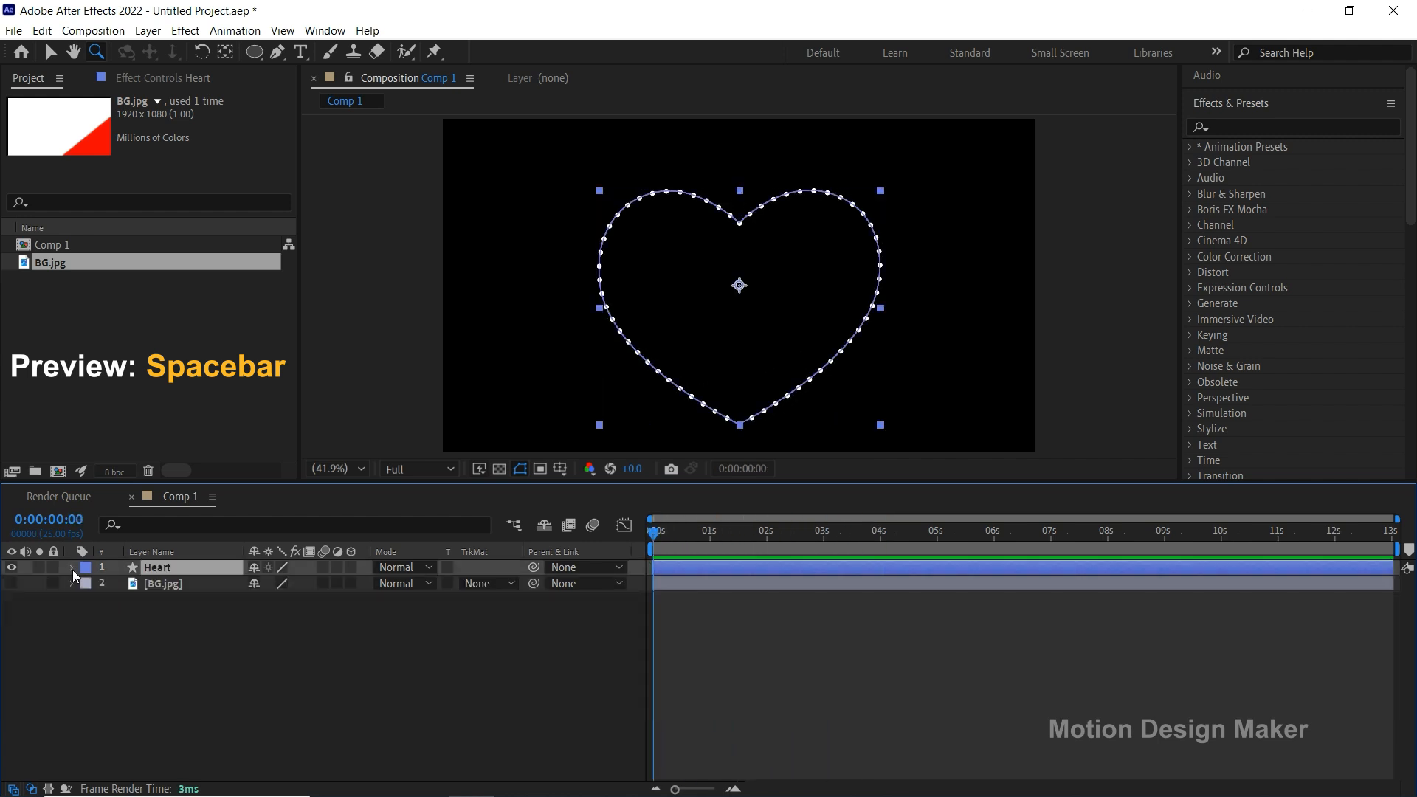
pyautogui.click(12, 584)
pyautogui.press('v')
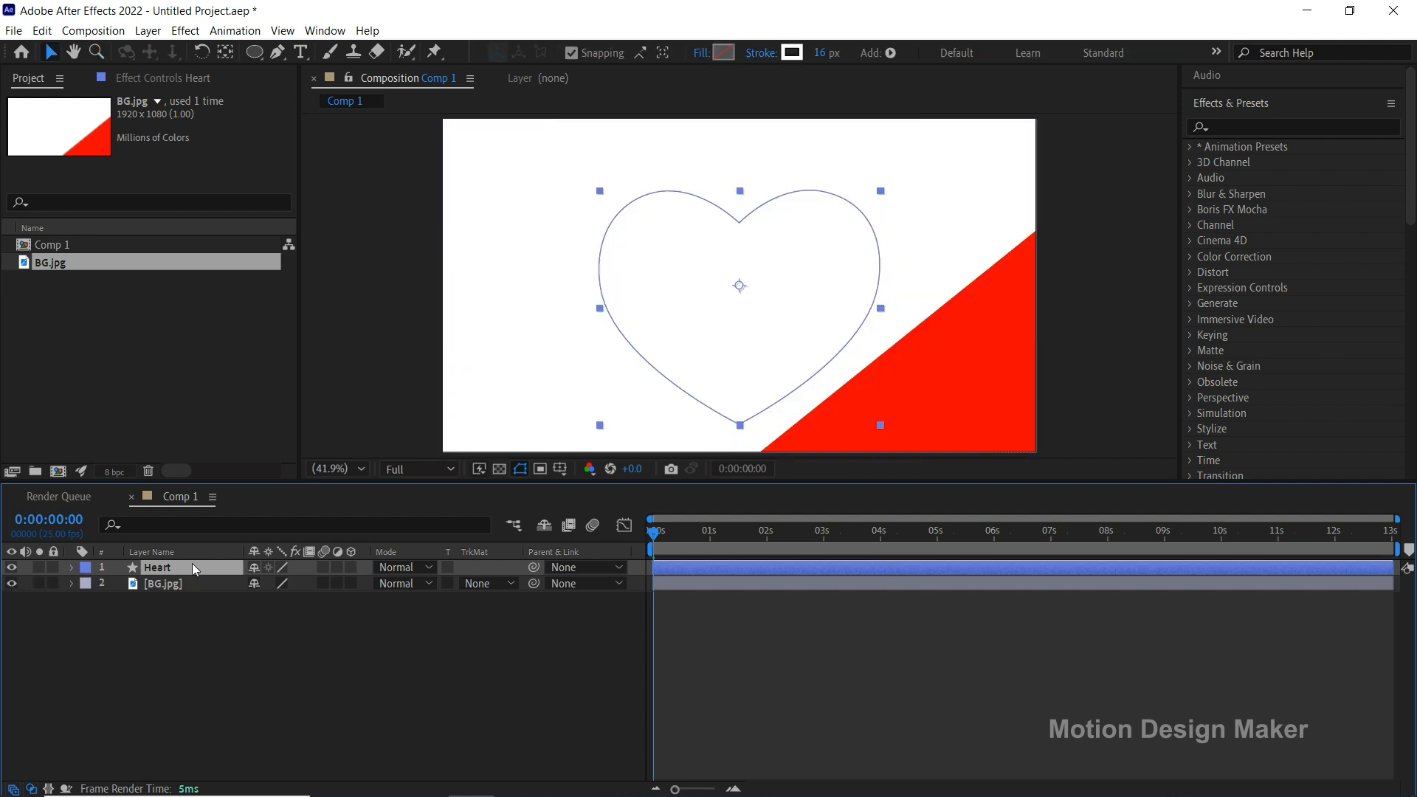
# Recolor the Heart's stroke with the red FE0000 sampled from the background, and preview the animation.
pyautogui.click(791, 55)
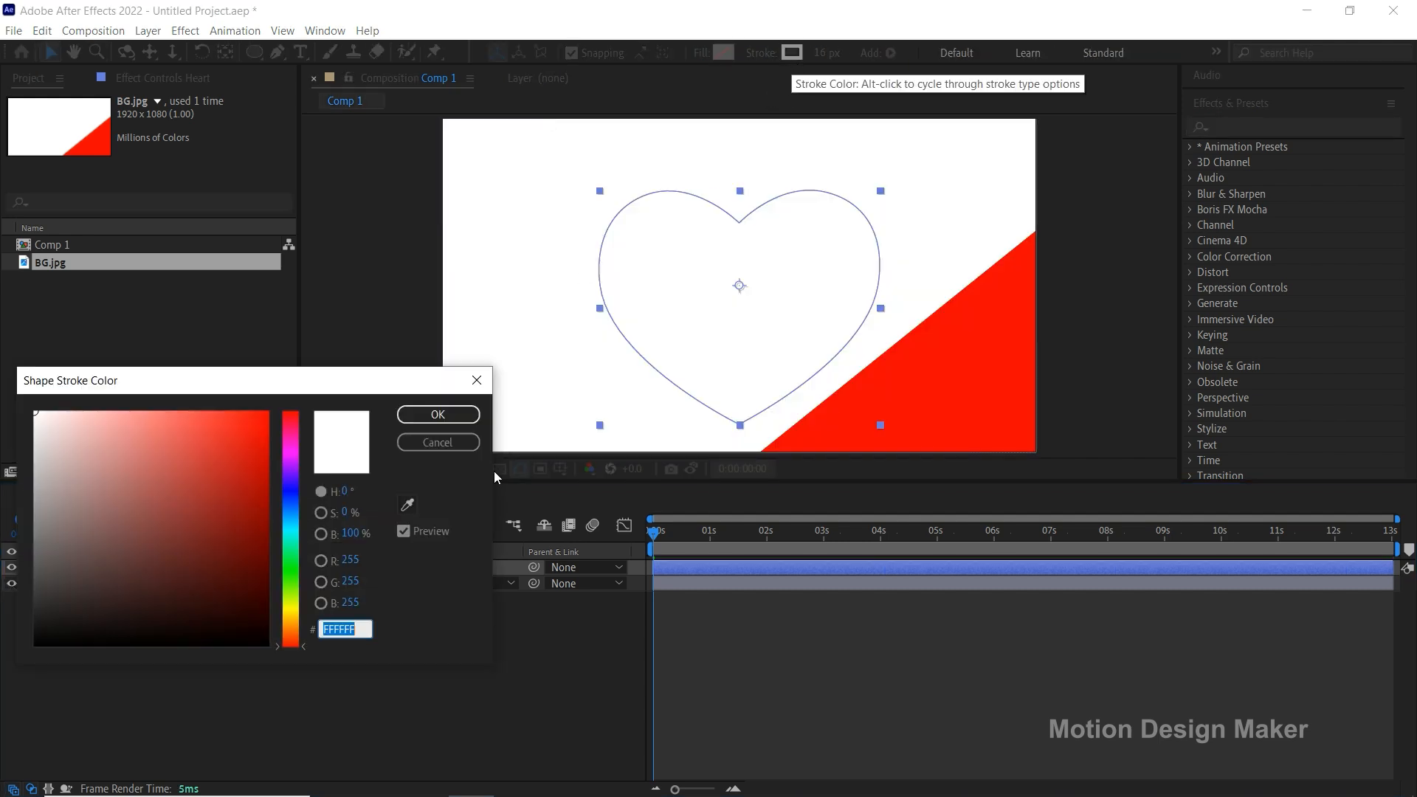
pyautogui.click(407, 505)
pyautogui.click(936, 387)
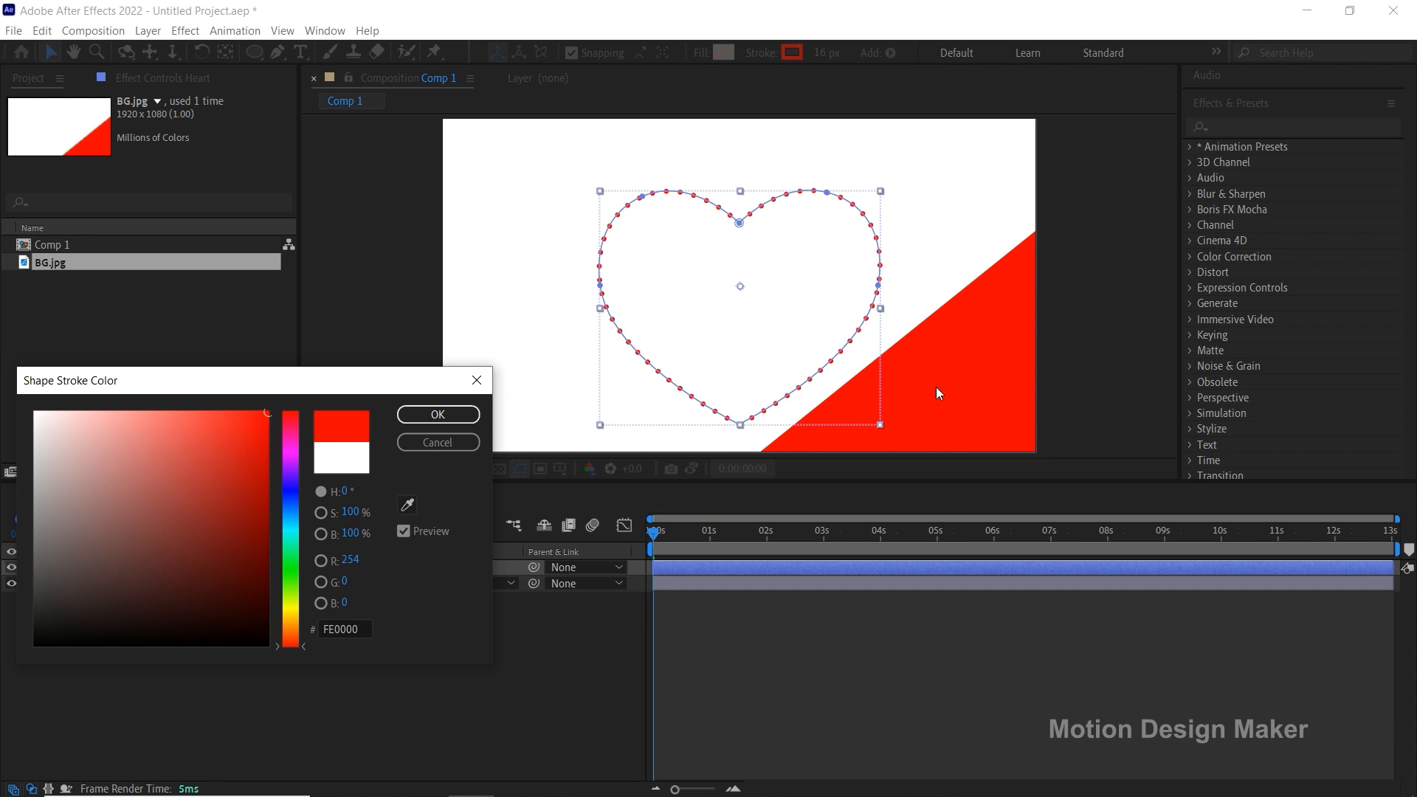
pyautogui.click(437, 414)
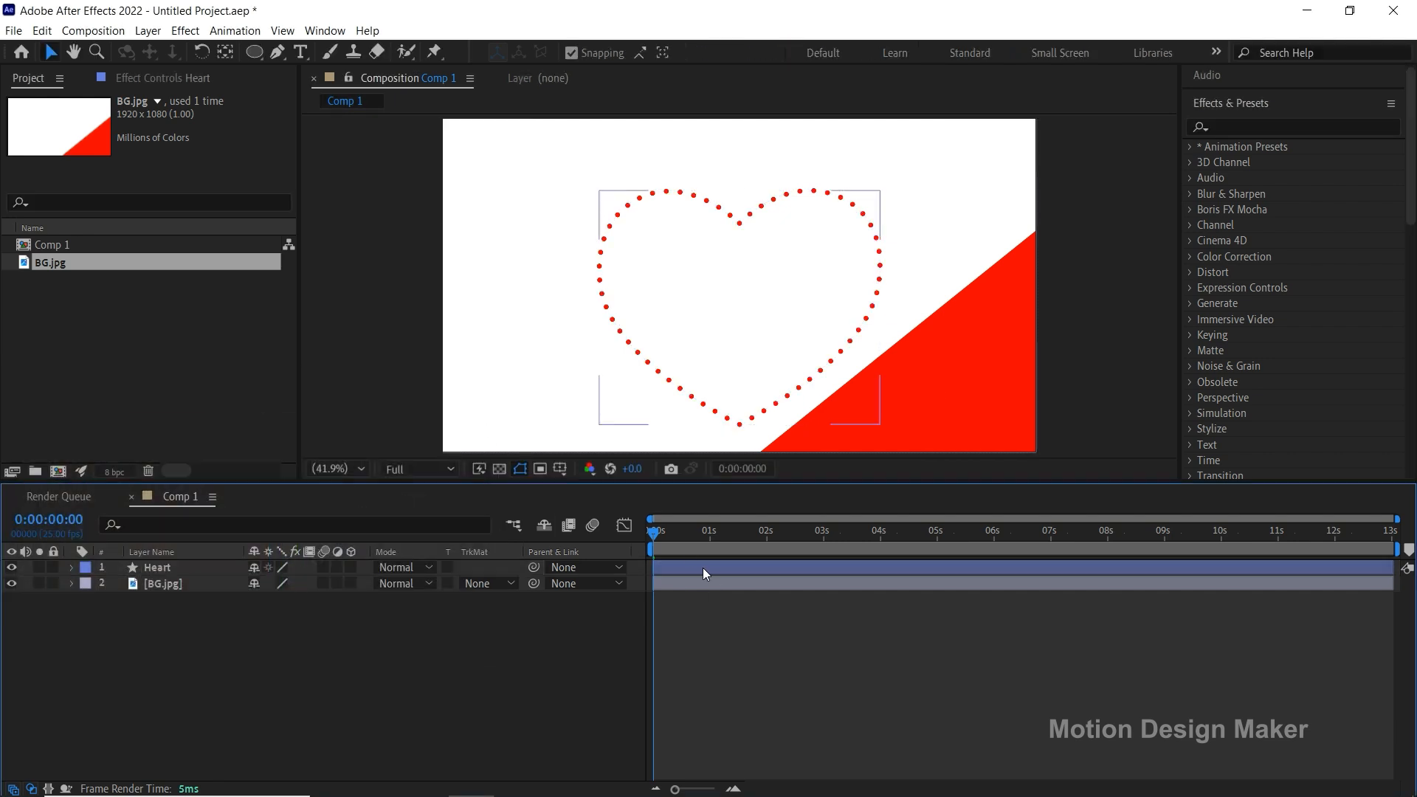
pyautogui.press('space')
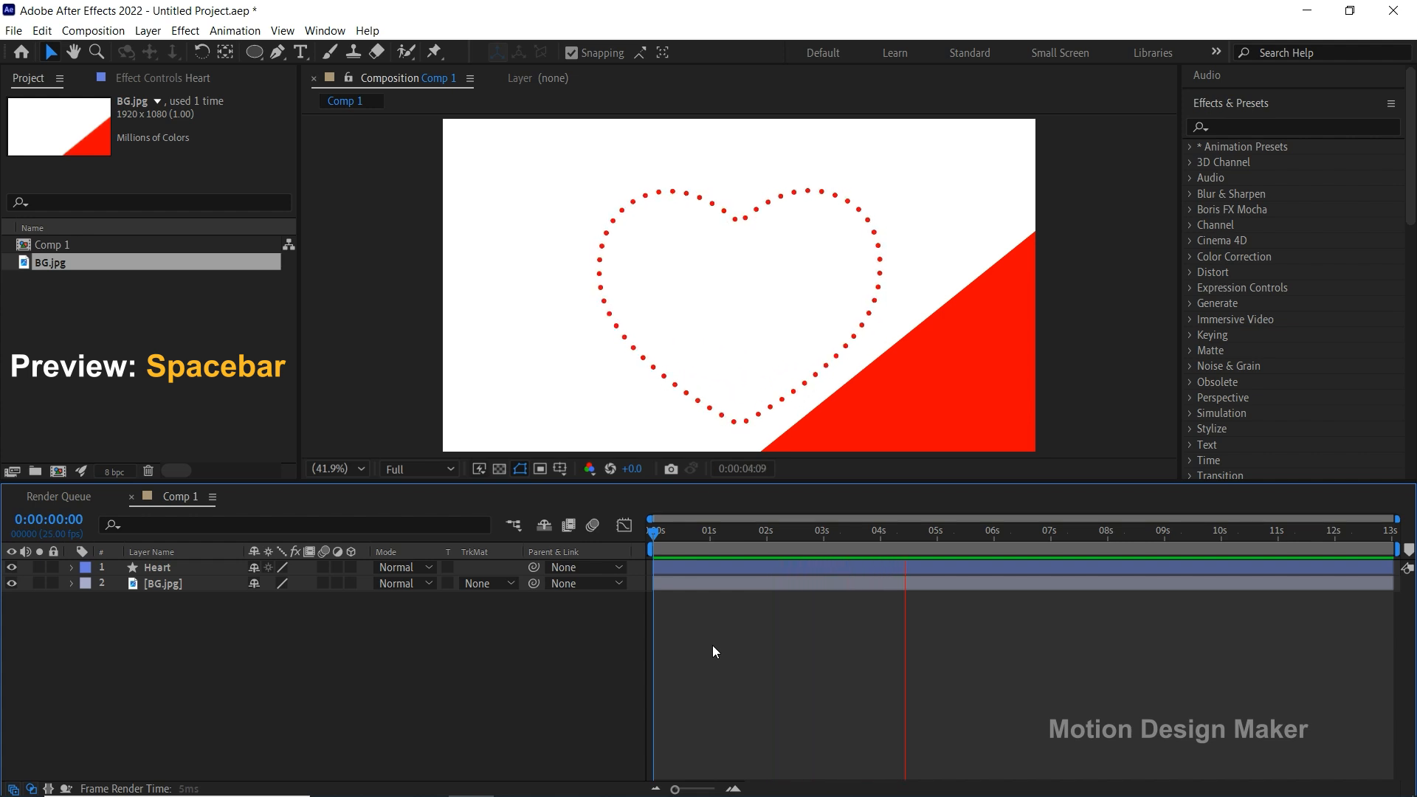
pyautogui.press('space')
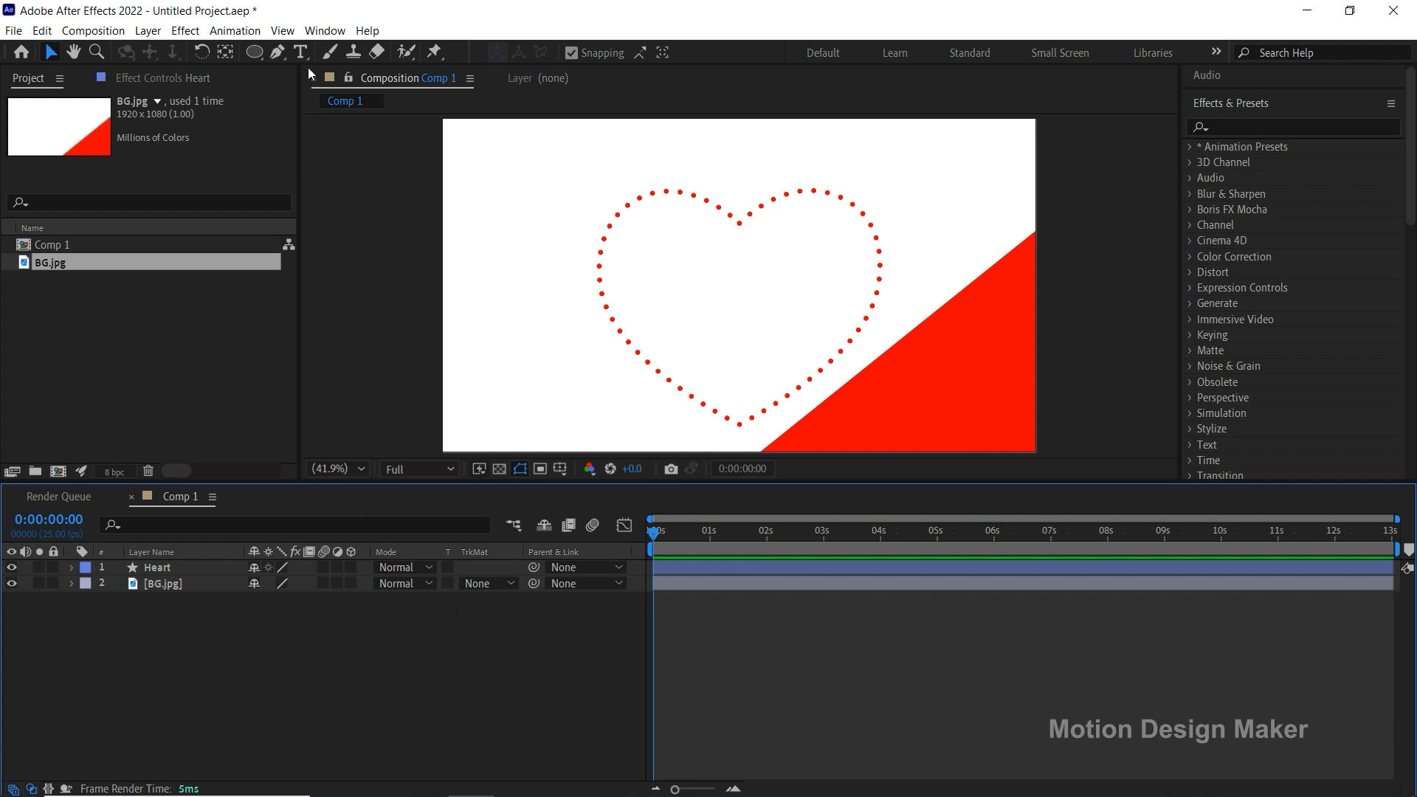
# Add a horizontal text layer reading "I Love You" over the heart.
pyautogui.hotkey('ctrl', 't')
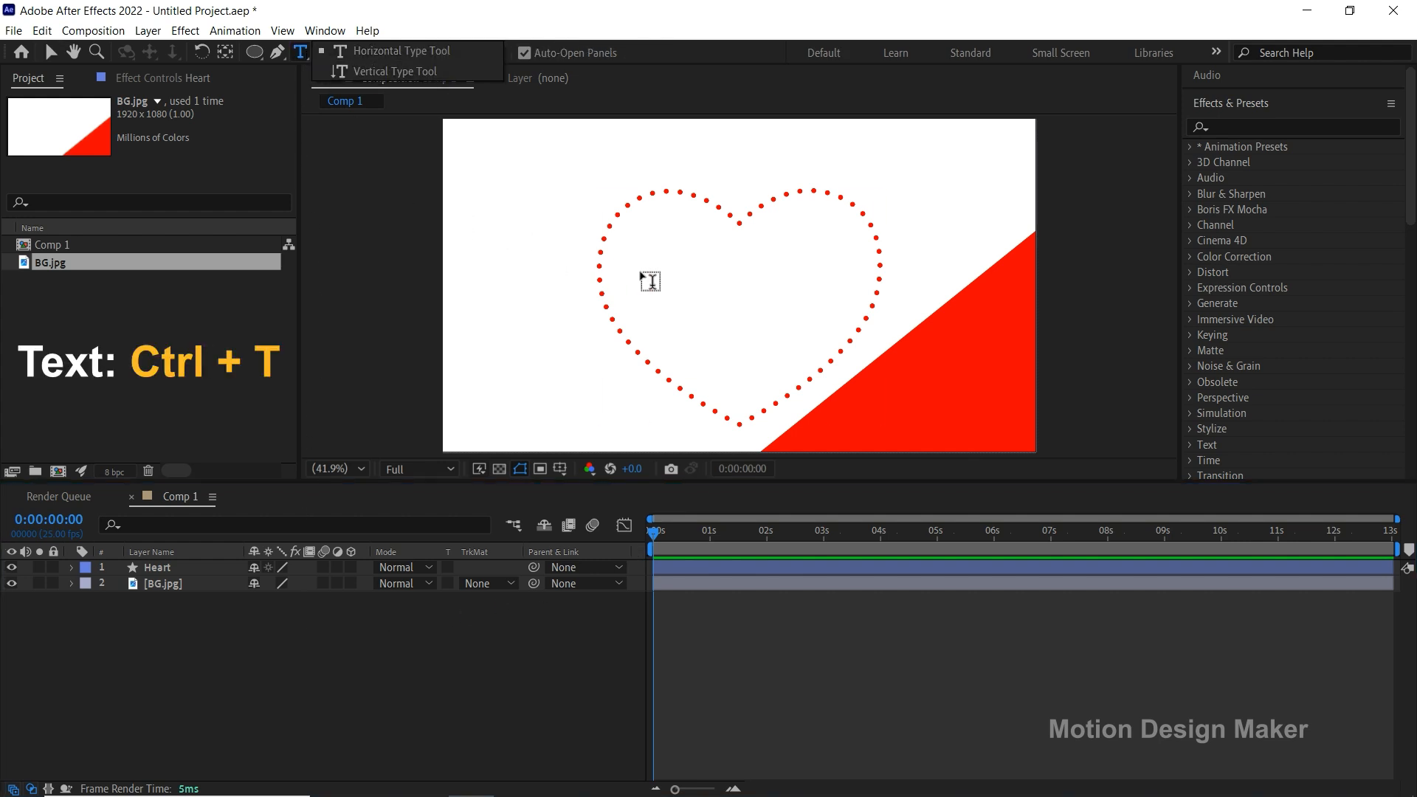
pyautogui.click(651, 281)
pyautogui.write('I Love You')
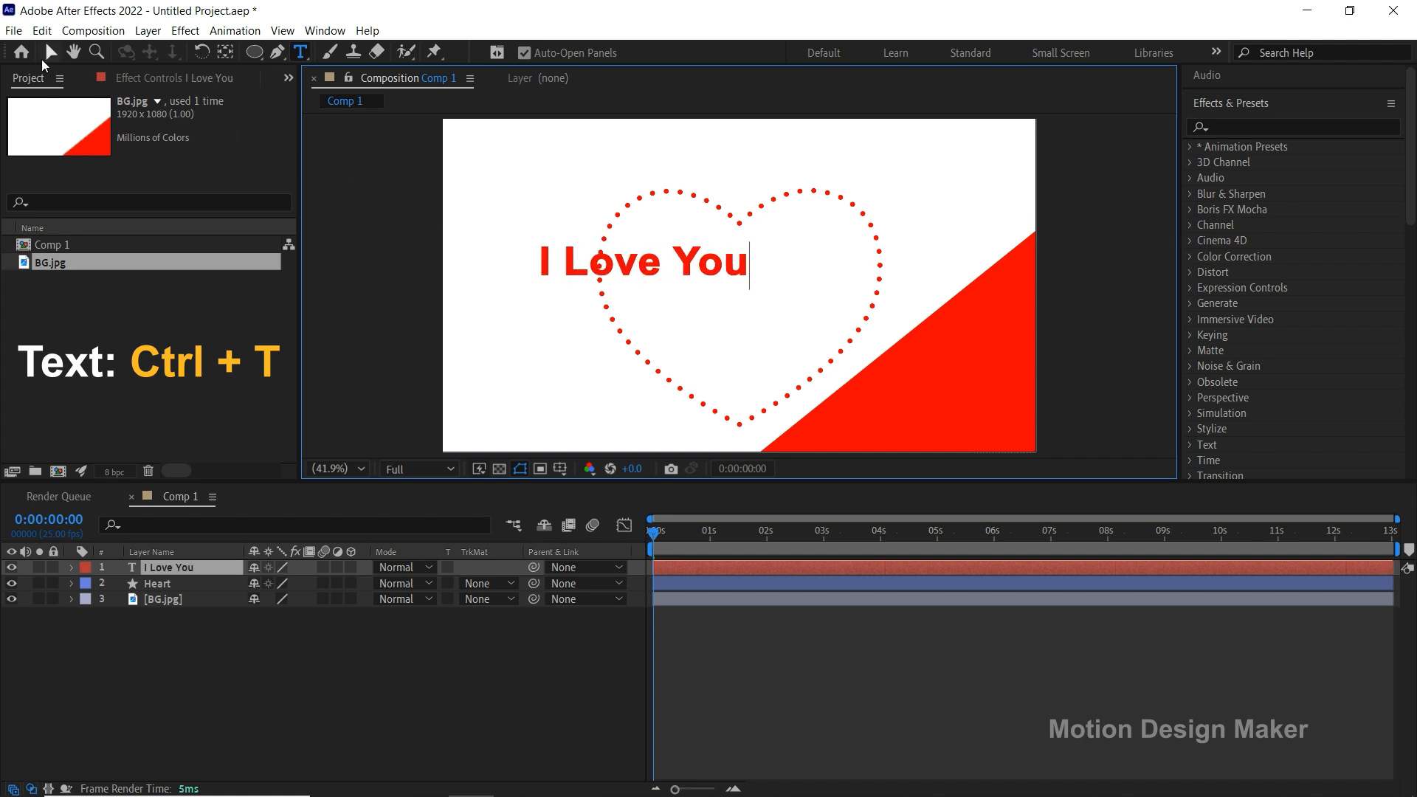
pyautogui.click(49, 54)
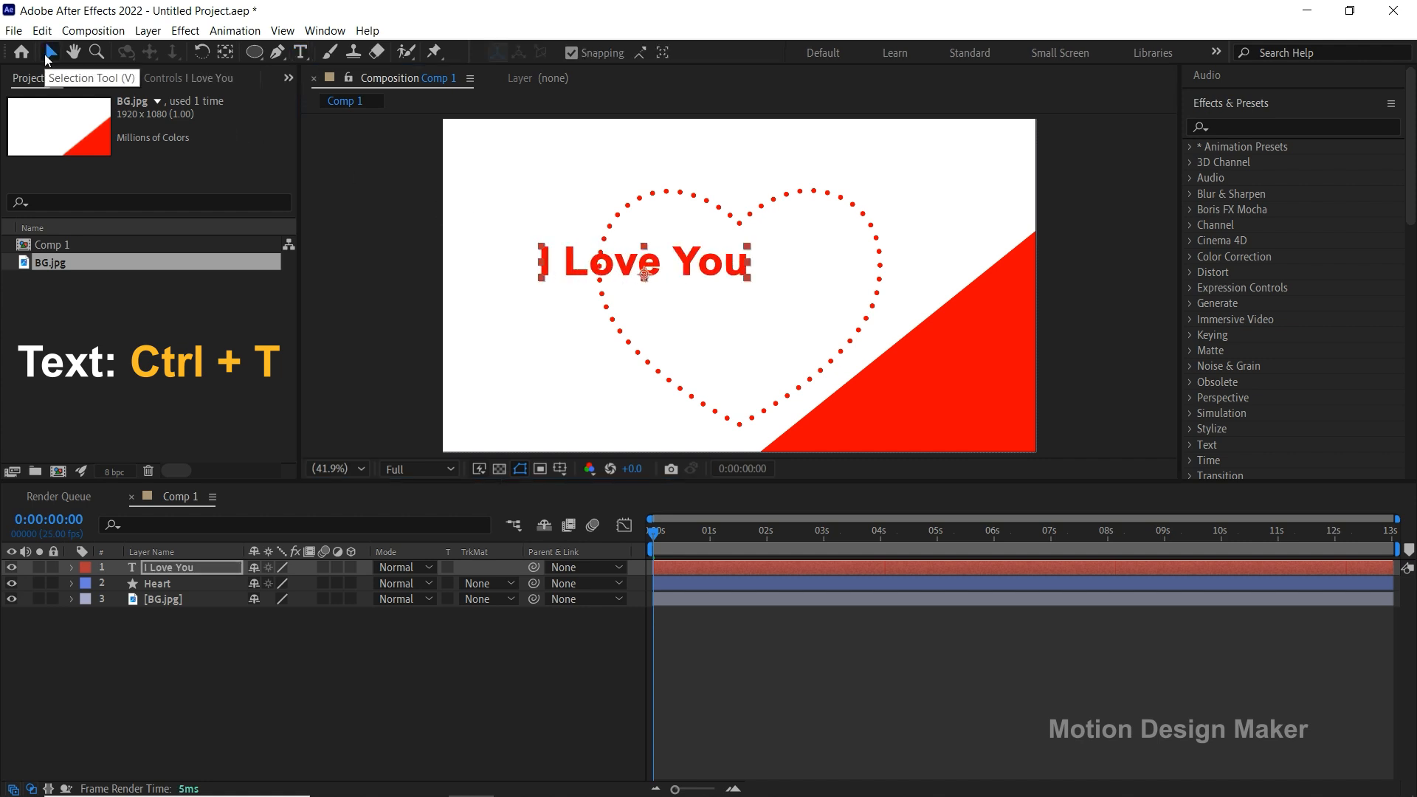
# Move the anchor points of the I Love You text and the Heart layer to their own centers.
pyautogui.click(225, 51)
pyautogui.moveTo(645, 274); pyautogui.dragTo(644, 264)
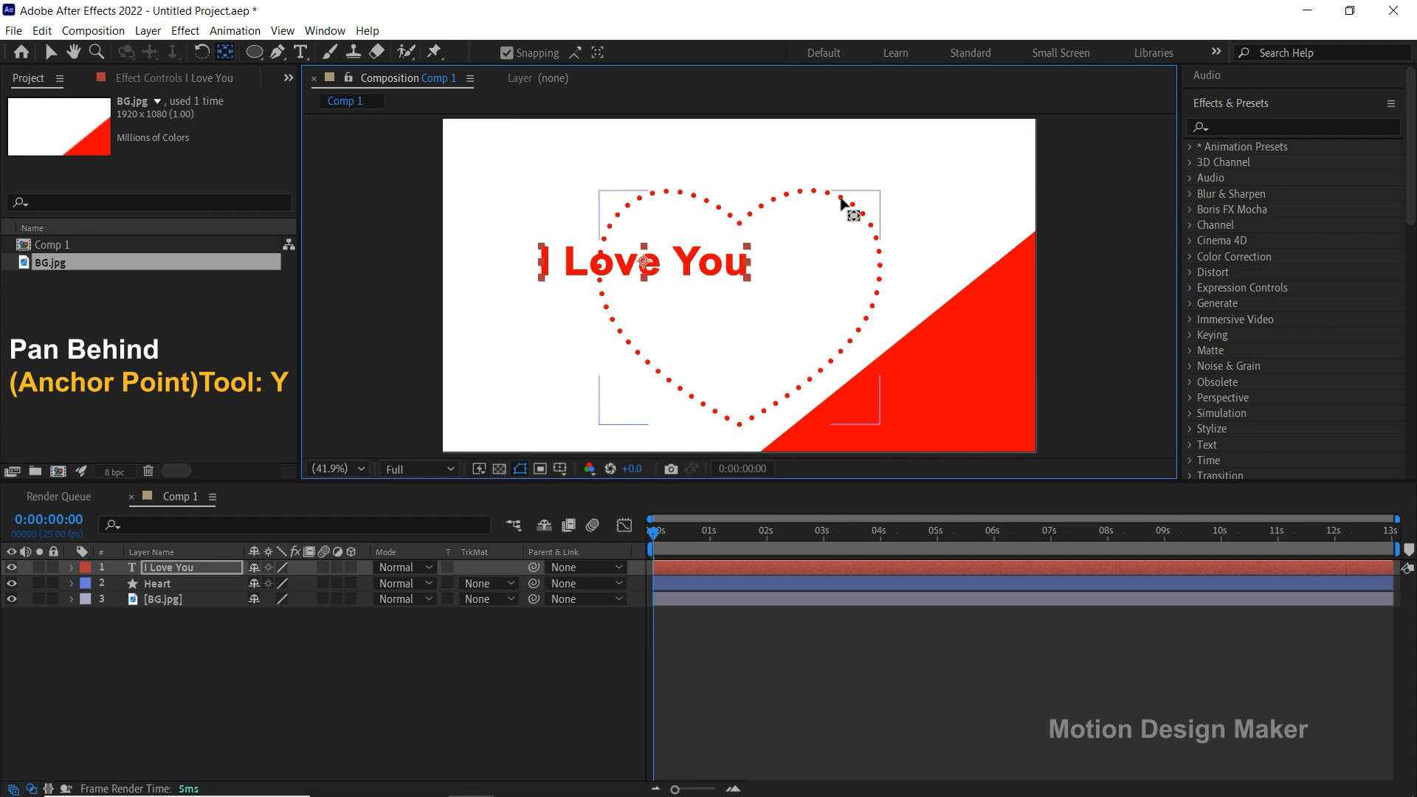
pyautogui.click(848, 212)
pyautogui.moveTo(753, 294); pyautogui.dragTo(739, 308)
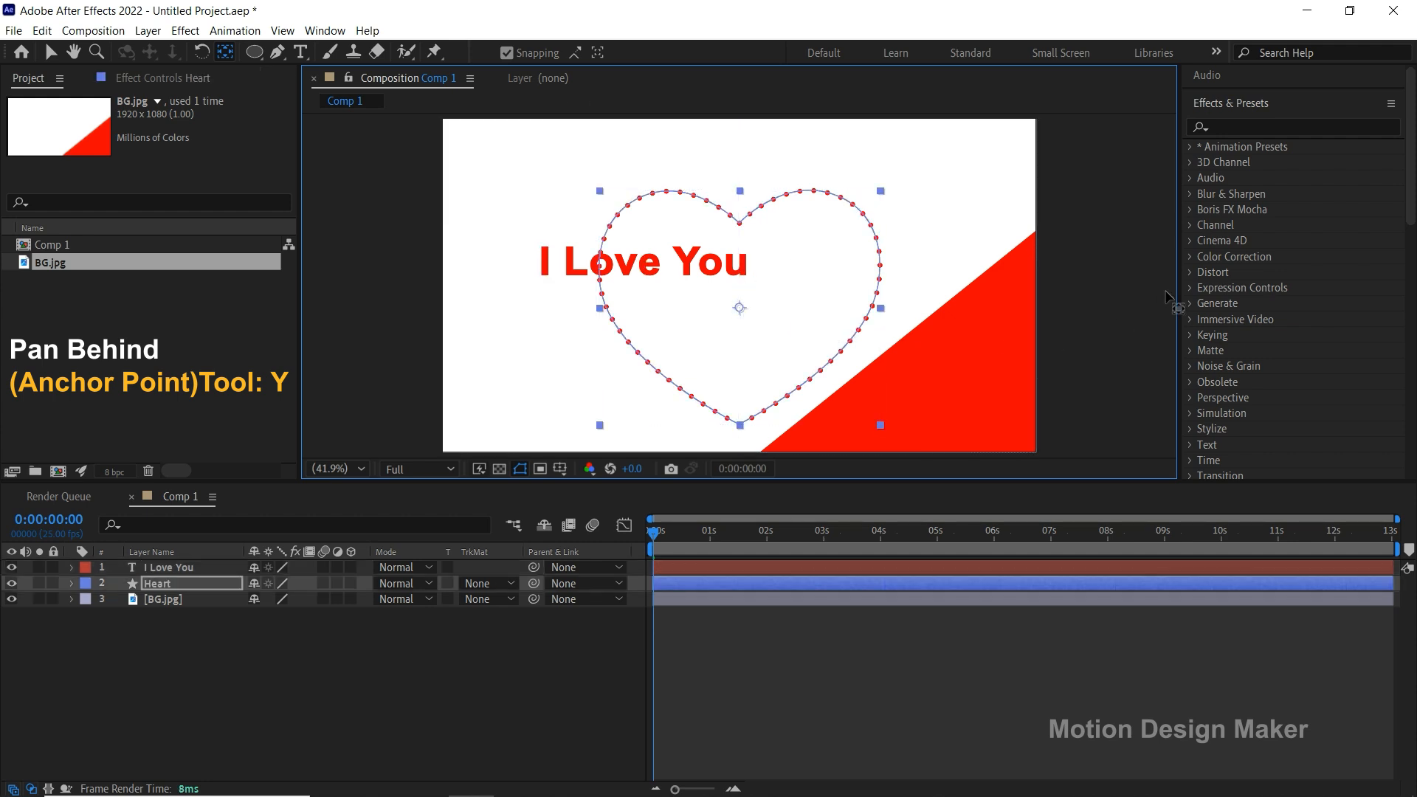
# Align the Heart layer to the composition's center in both directions, and center the I Love You text horizontally.
pyautogui.click(1219, 105)
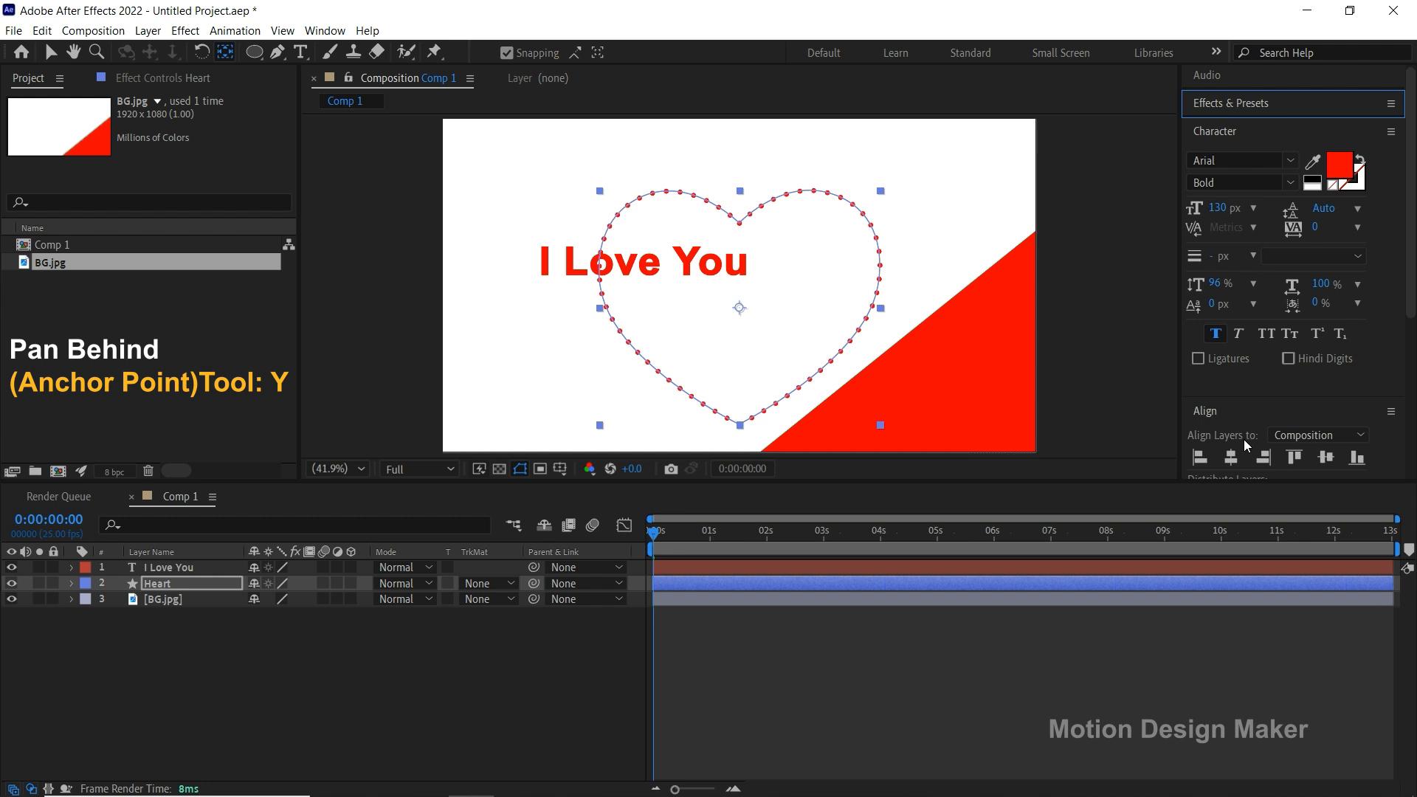
pyautogui.click(1233, 459)
pyautogui.click(1325, 459)
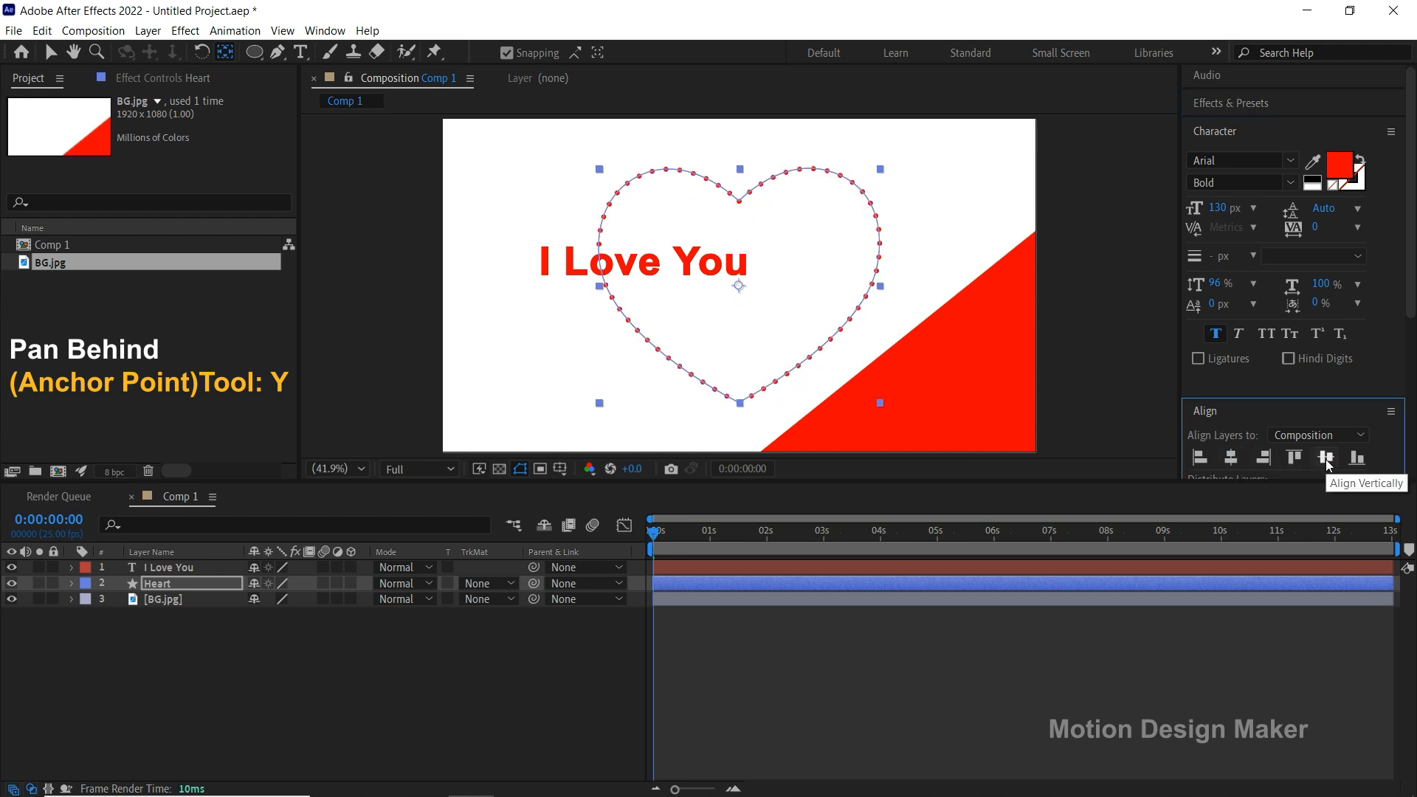
pyautogui.click(681, 567)
pyautogui.press('v')
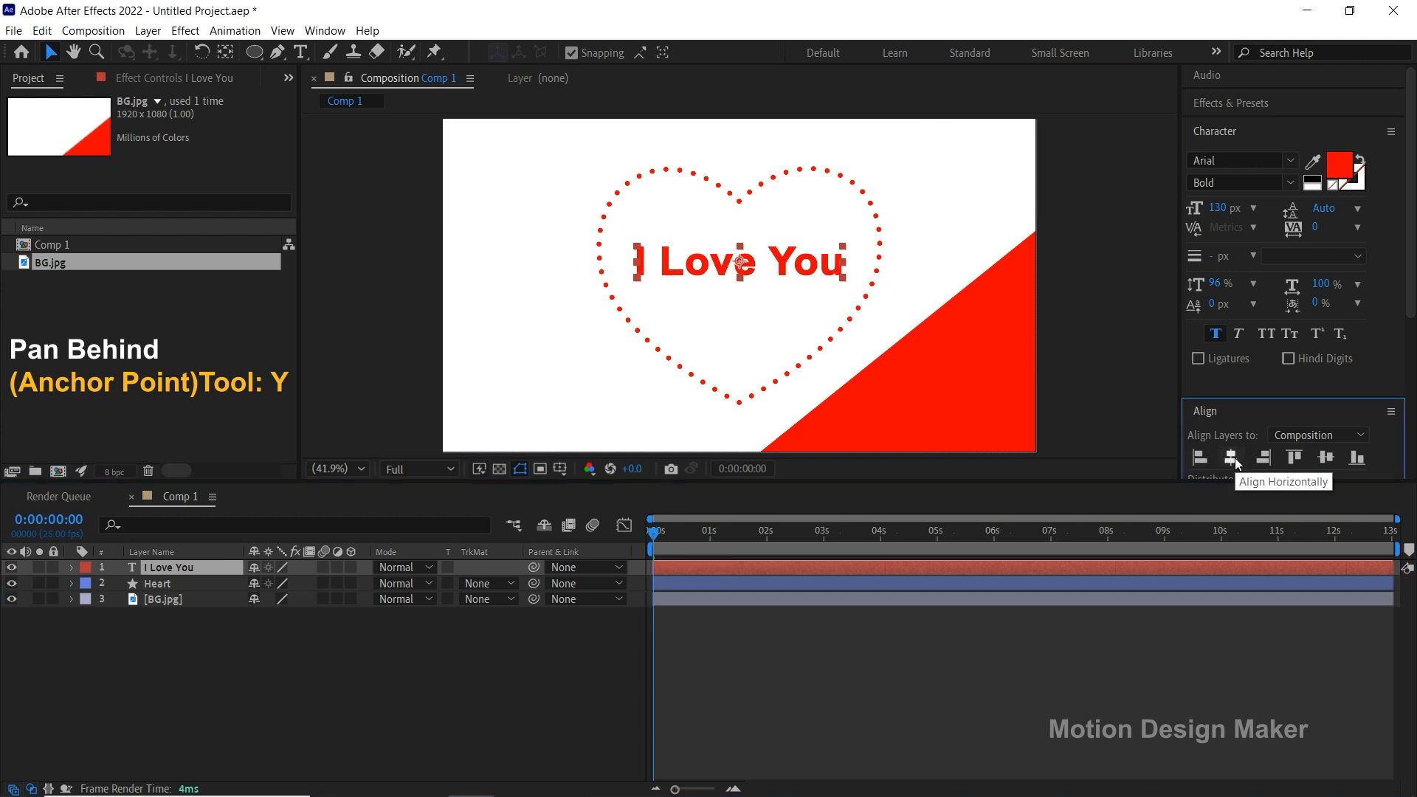
# Add a Position text animator to the I Love You layer.
pyautogui.click(709, 635)
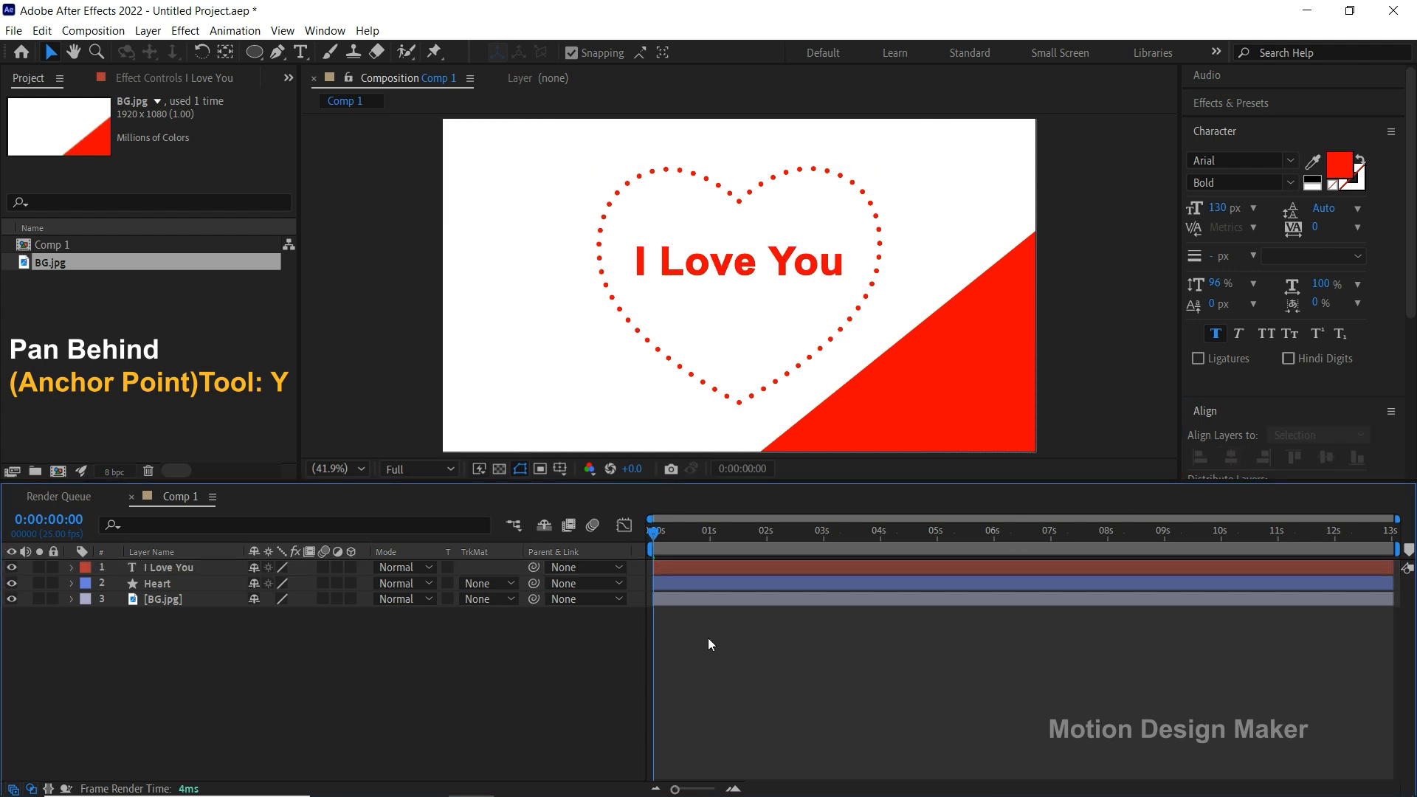
pyautogui.click(673, 568)
pyautogui.click(71, 567)
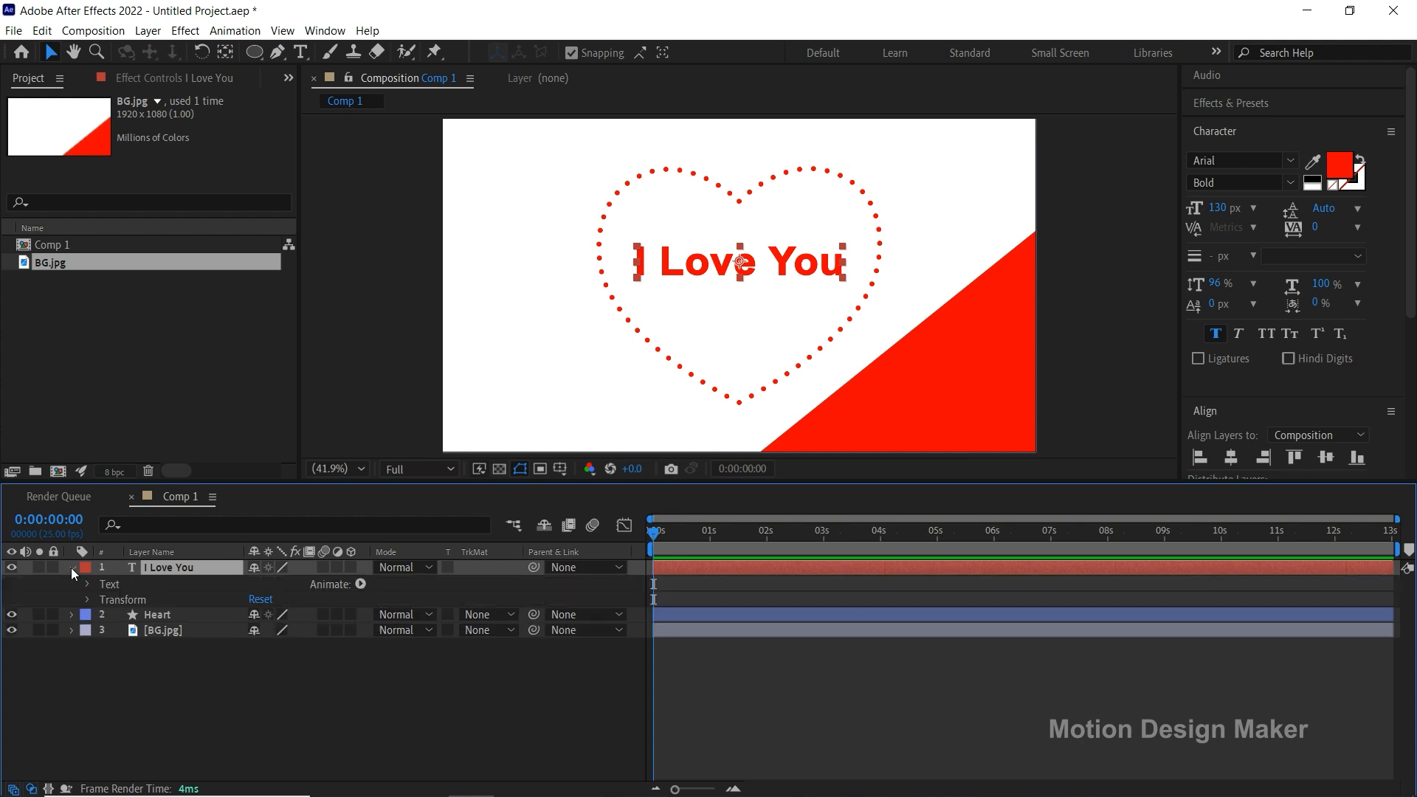
pyautogui.click(361, 584)
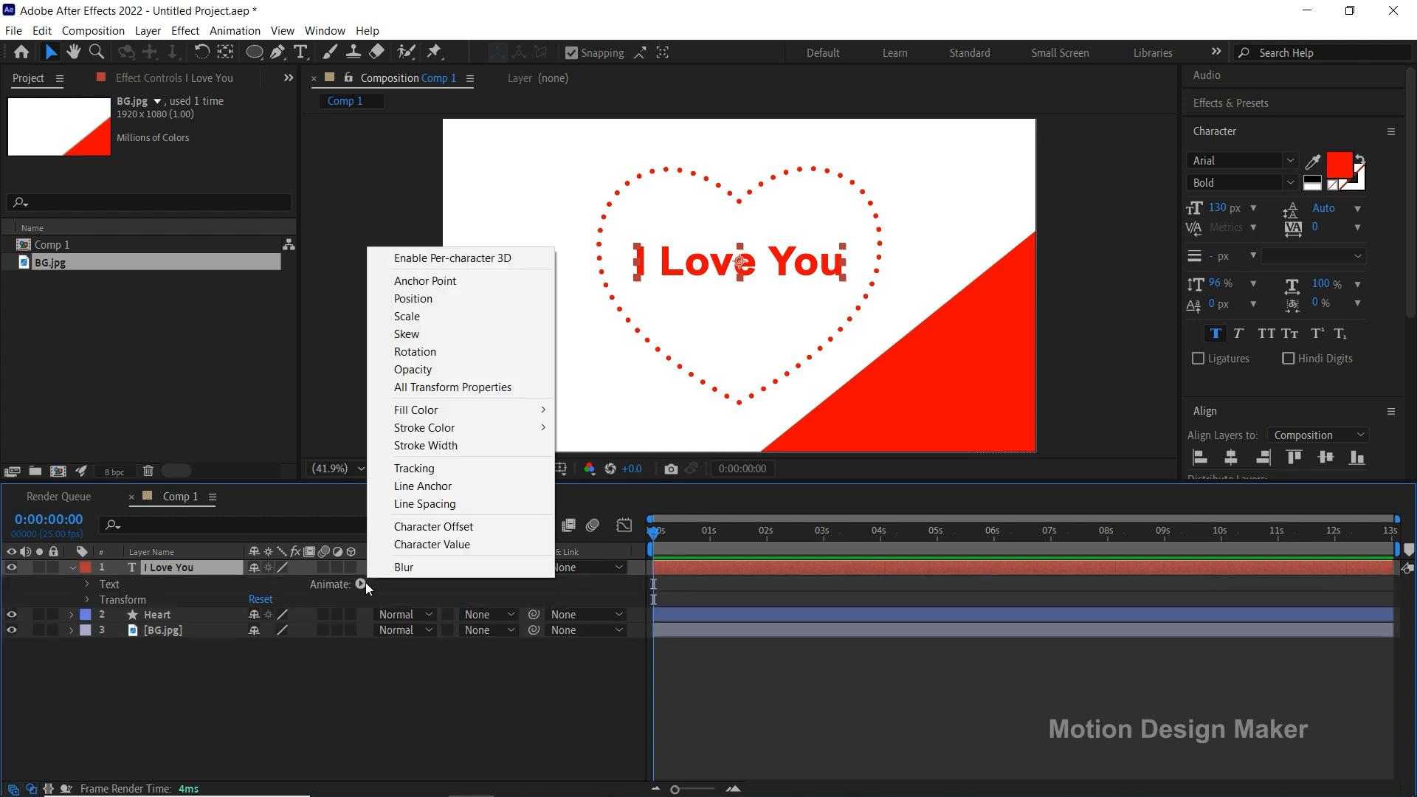
pyautogui.click(467, 299)
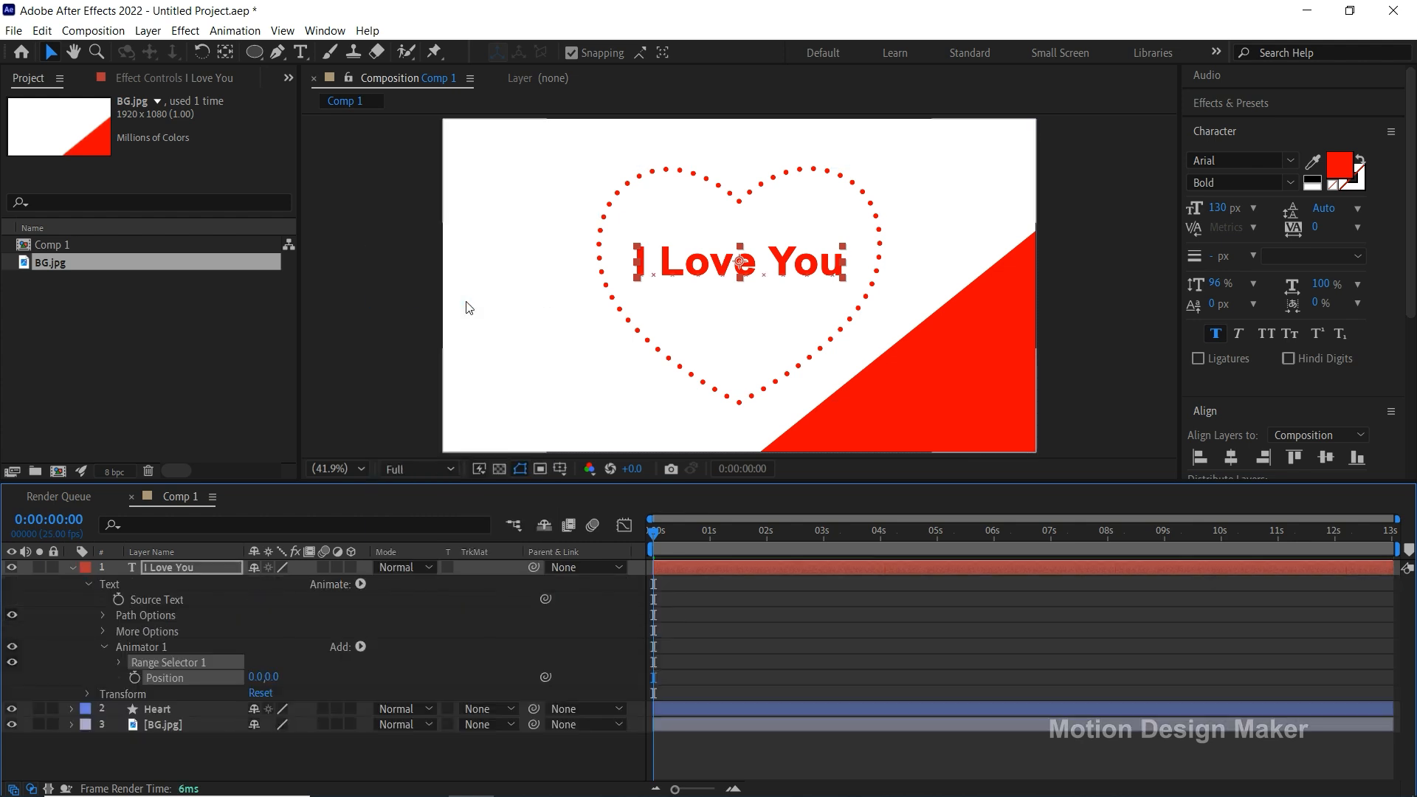
# Expand Range Selector 1 and set the text animator's vertical Position to 500.
pyautogui.click(118, 663)
pyautogui.moveTo(379, 482); pyautogui.dragTo(379, 433)
pyautogui.moveTo(275, 691); pyautogui.dragTo(460, 688)
pyautogui.click(284, 691)
pyautogui.write('500')
pyautogui.click(322, 686)
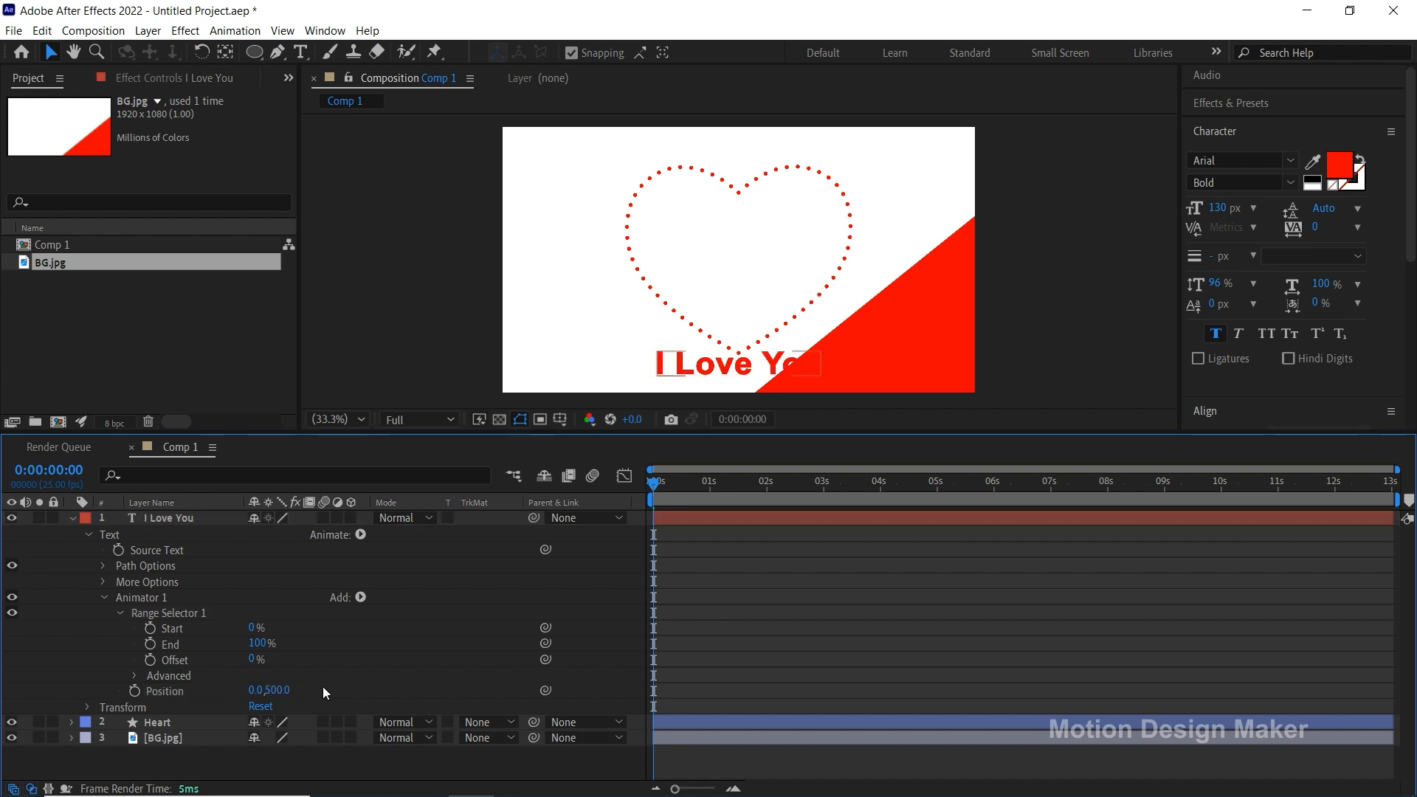
# Keyframe the Range Selector's Offset from -100% at 0:00:00:00 to 100% at 0:00:02:05, and preview the text animation.
pyautogui.click(151, 660)
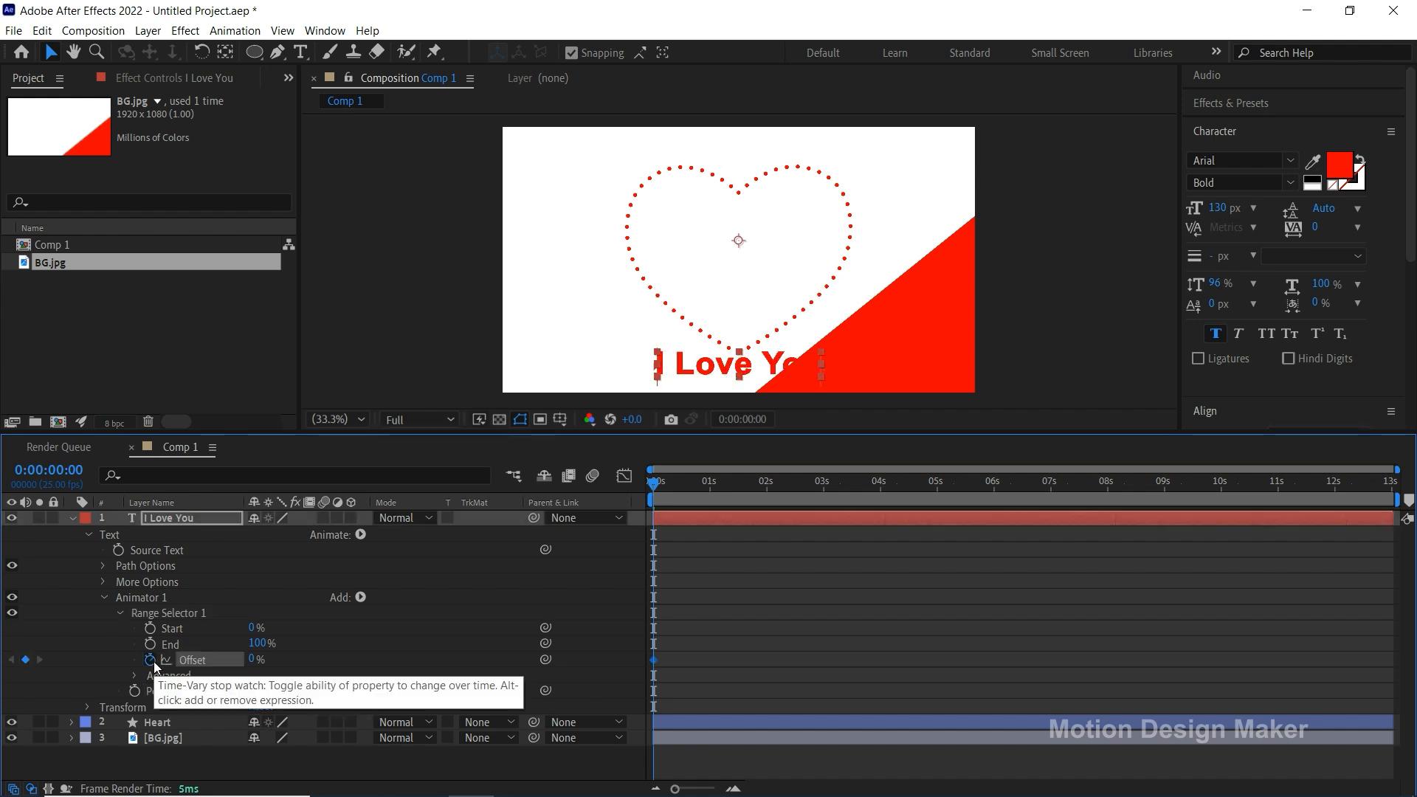
pyautogui.moveTo(249, 660); pyautogui.dragTo(148, 659)
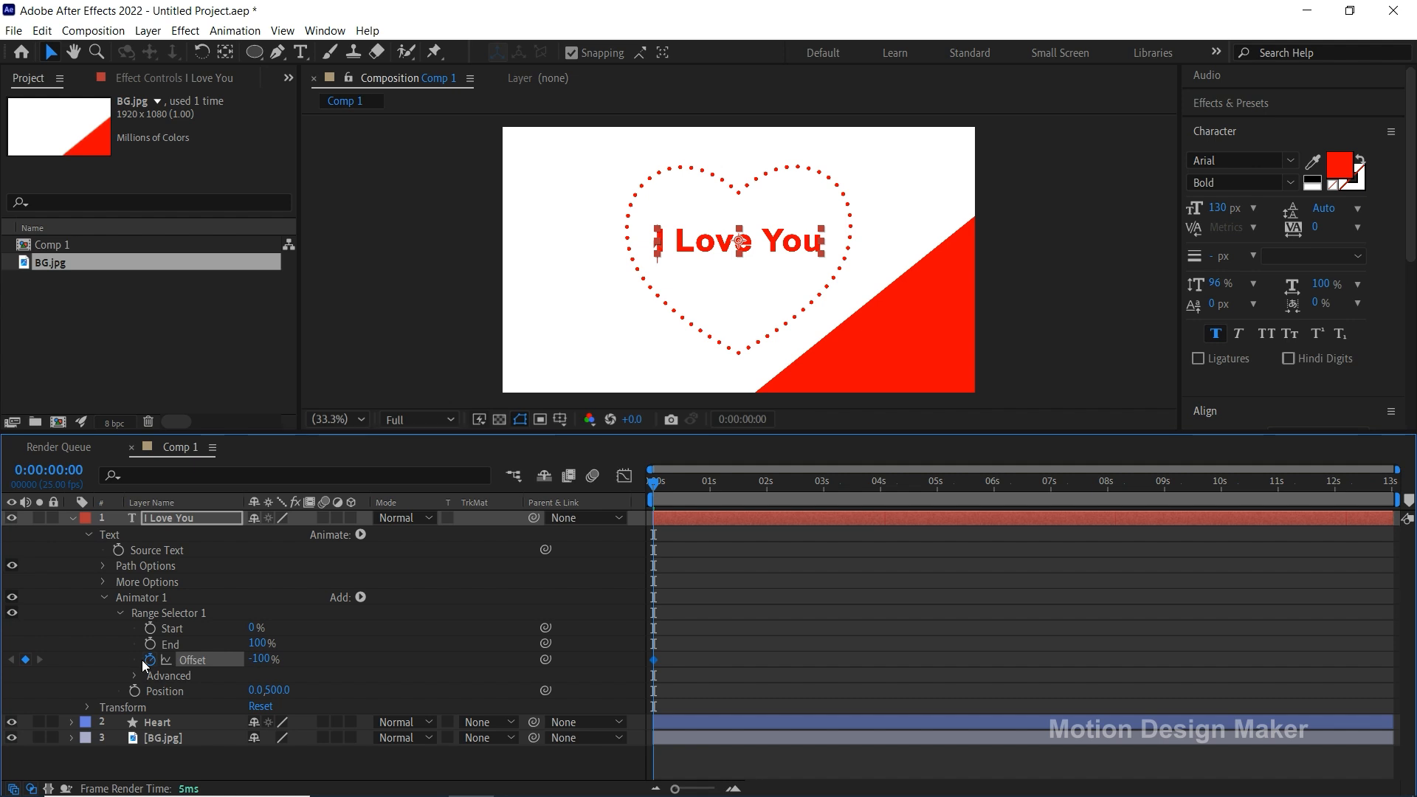
pyautogui.moveTo(773, 496); pyautogui.dragTo(780, 490)
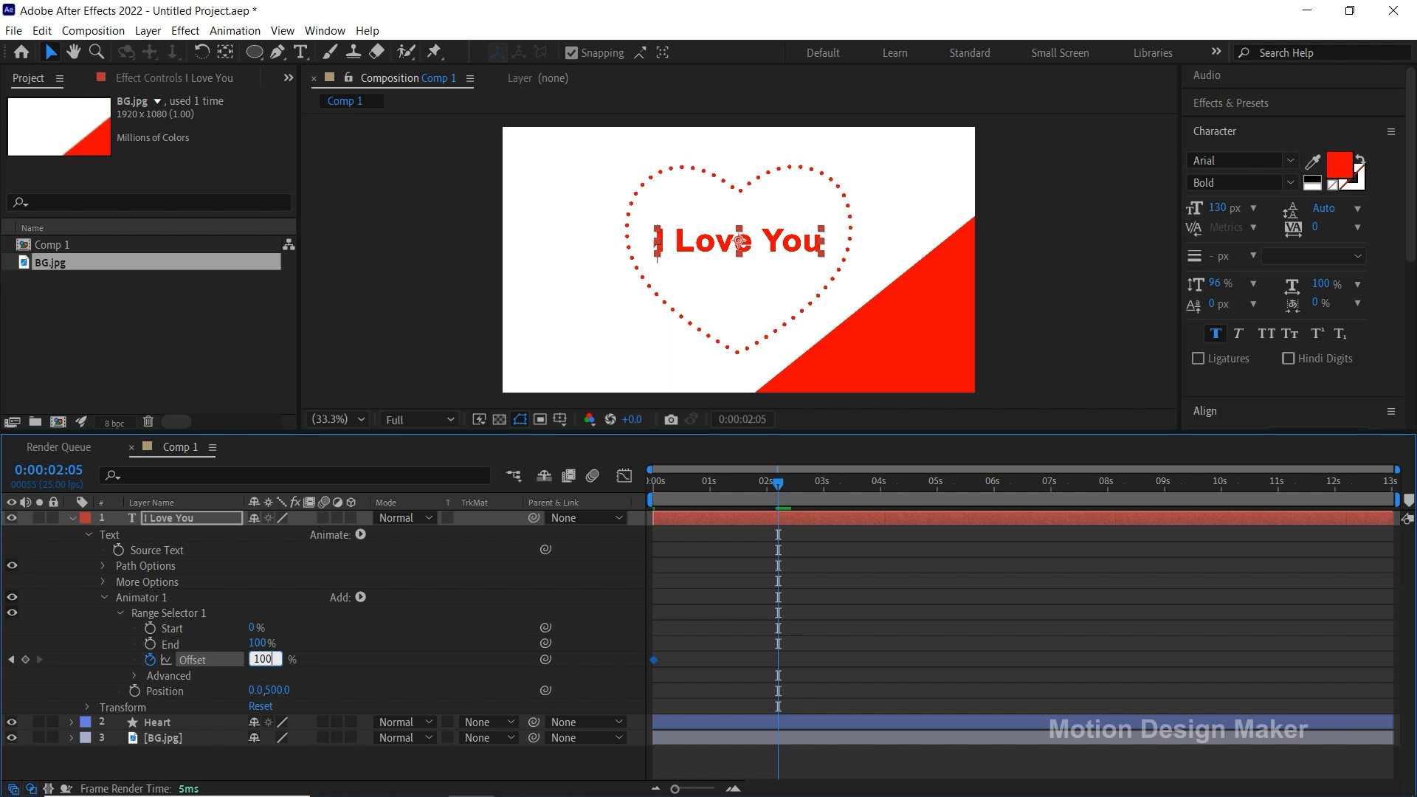
pyautogui.click(320, 663)
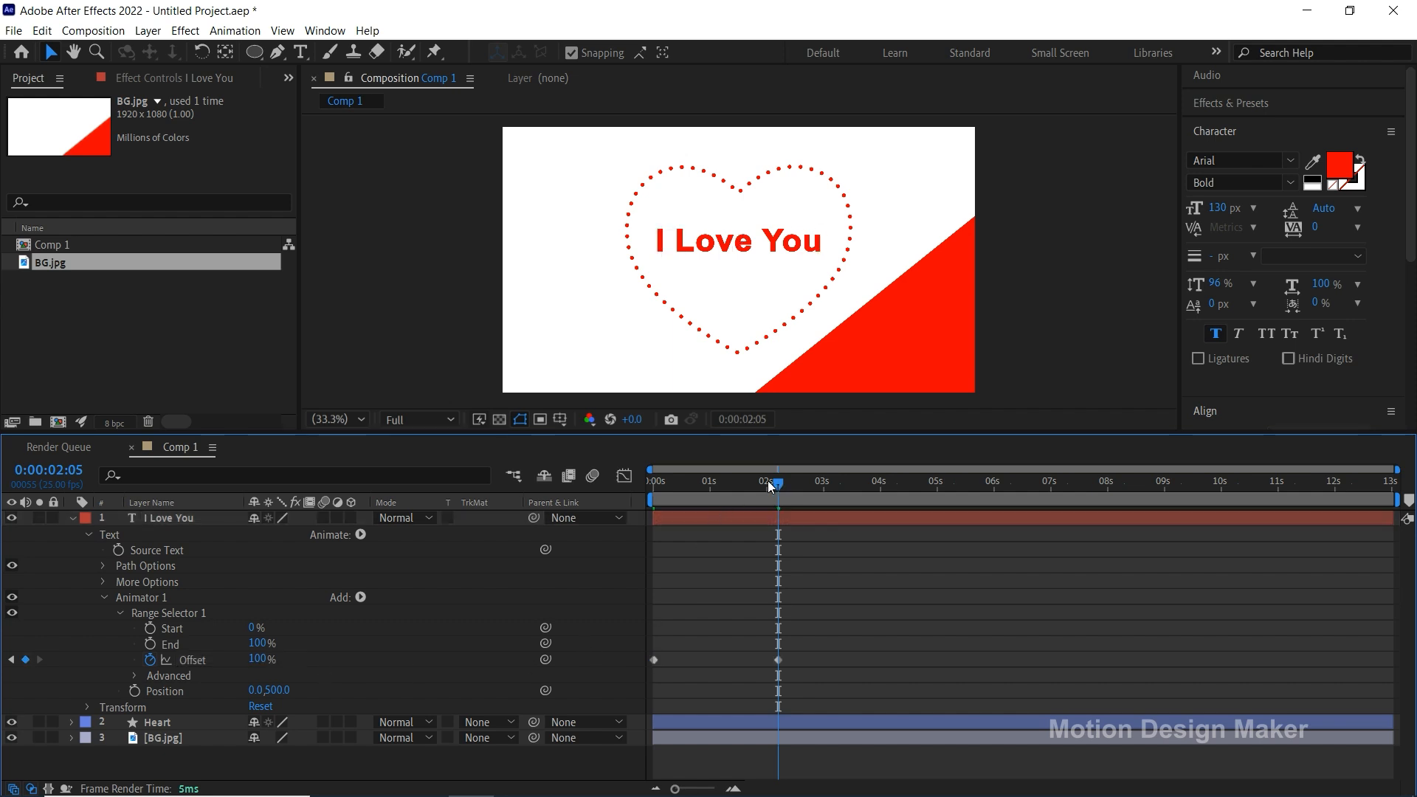
pyautogui.press('space')
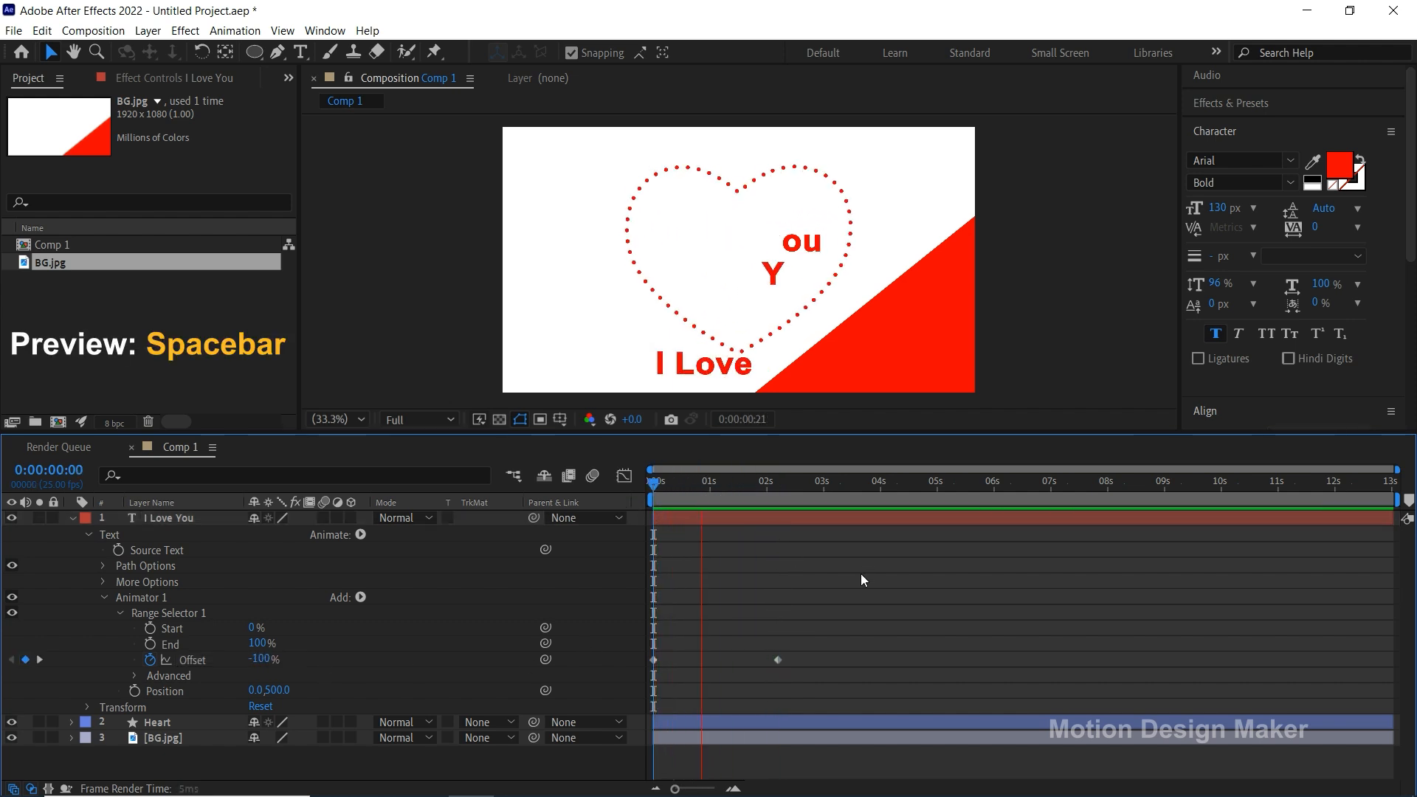
pyautogui.press('space')
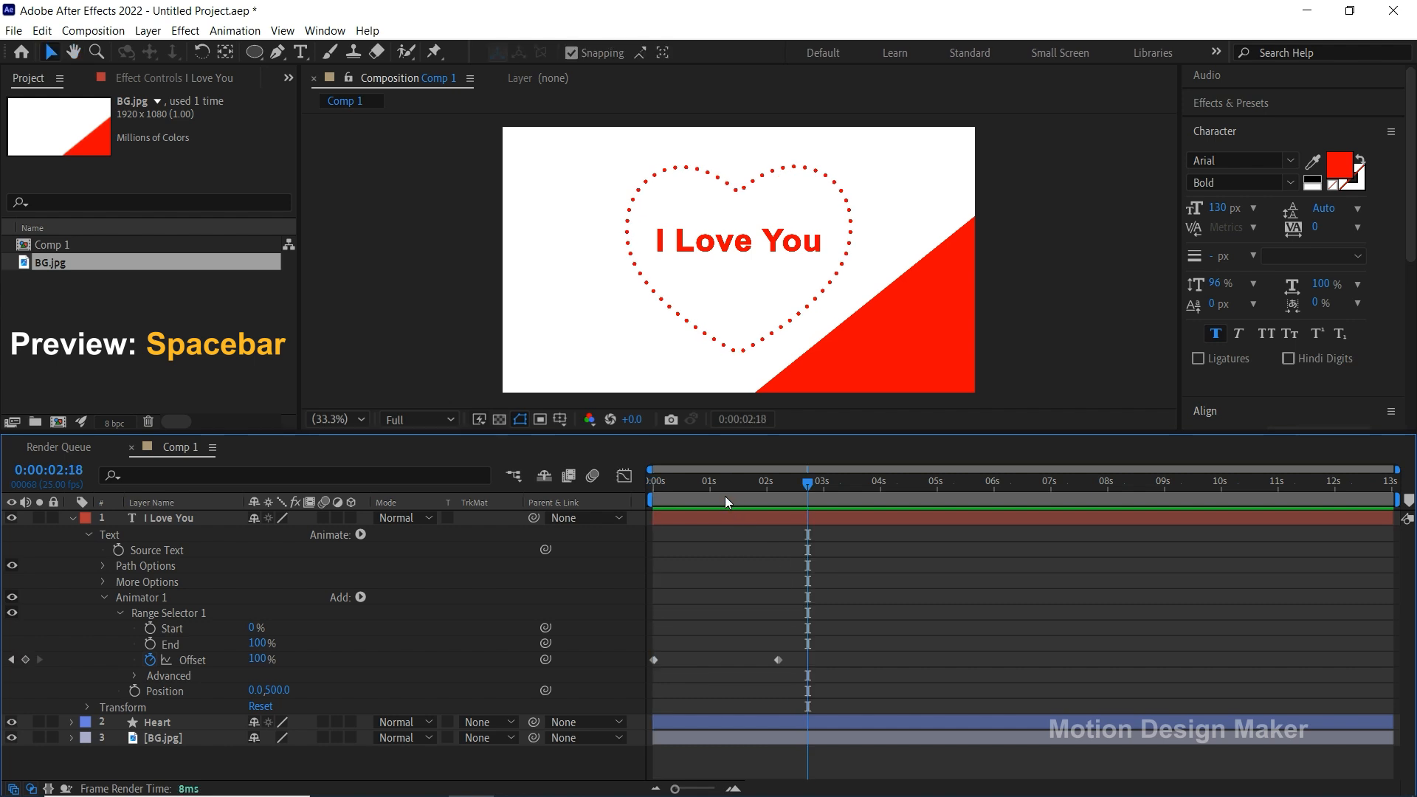
# Set the Range Selector's advanced Shape to Ramp Up and preview the text animation from the start.
pyautogui.click(707, 495)
pyautogui.click(694, 518)
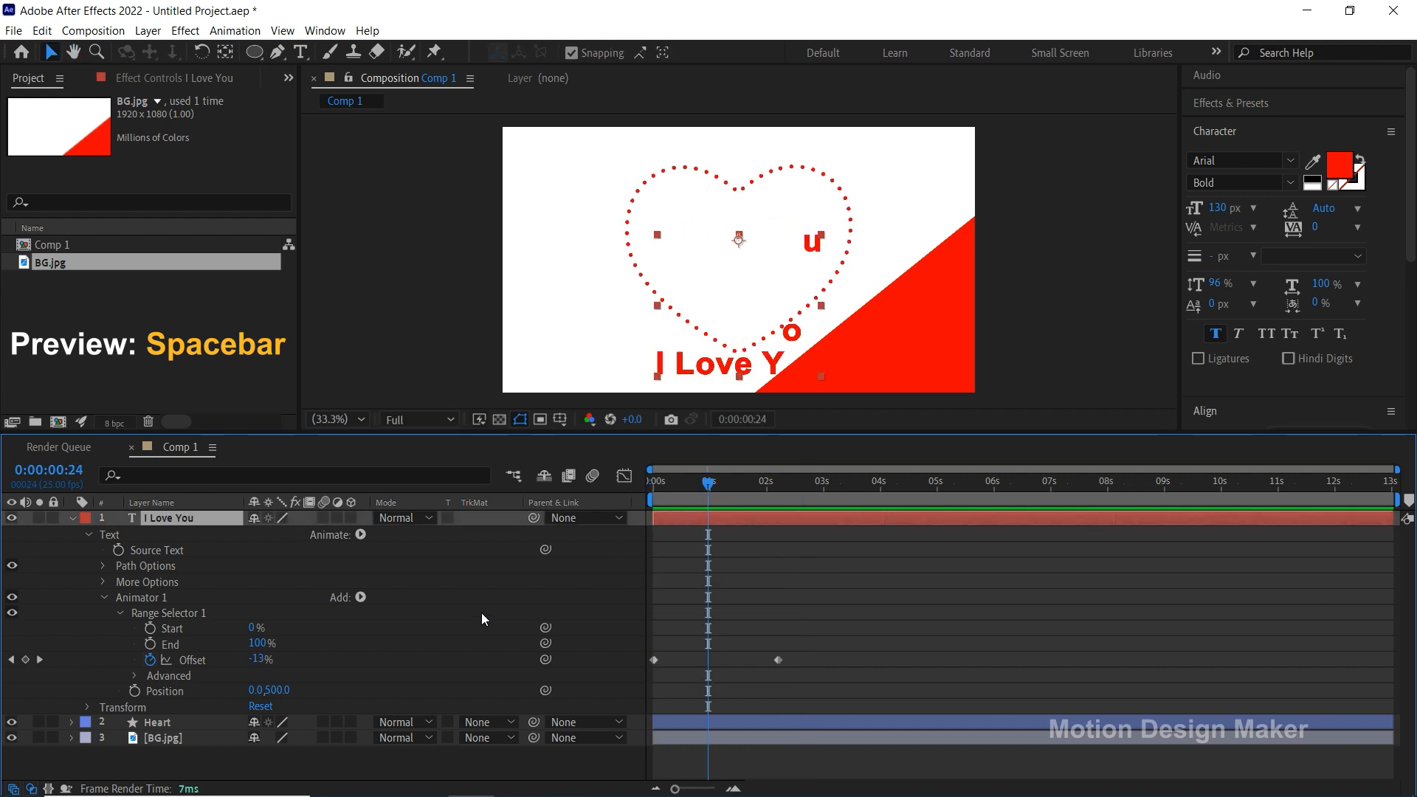
pyautogui.click(135, 677)
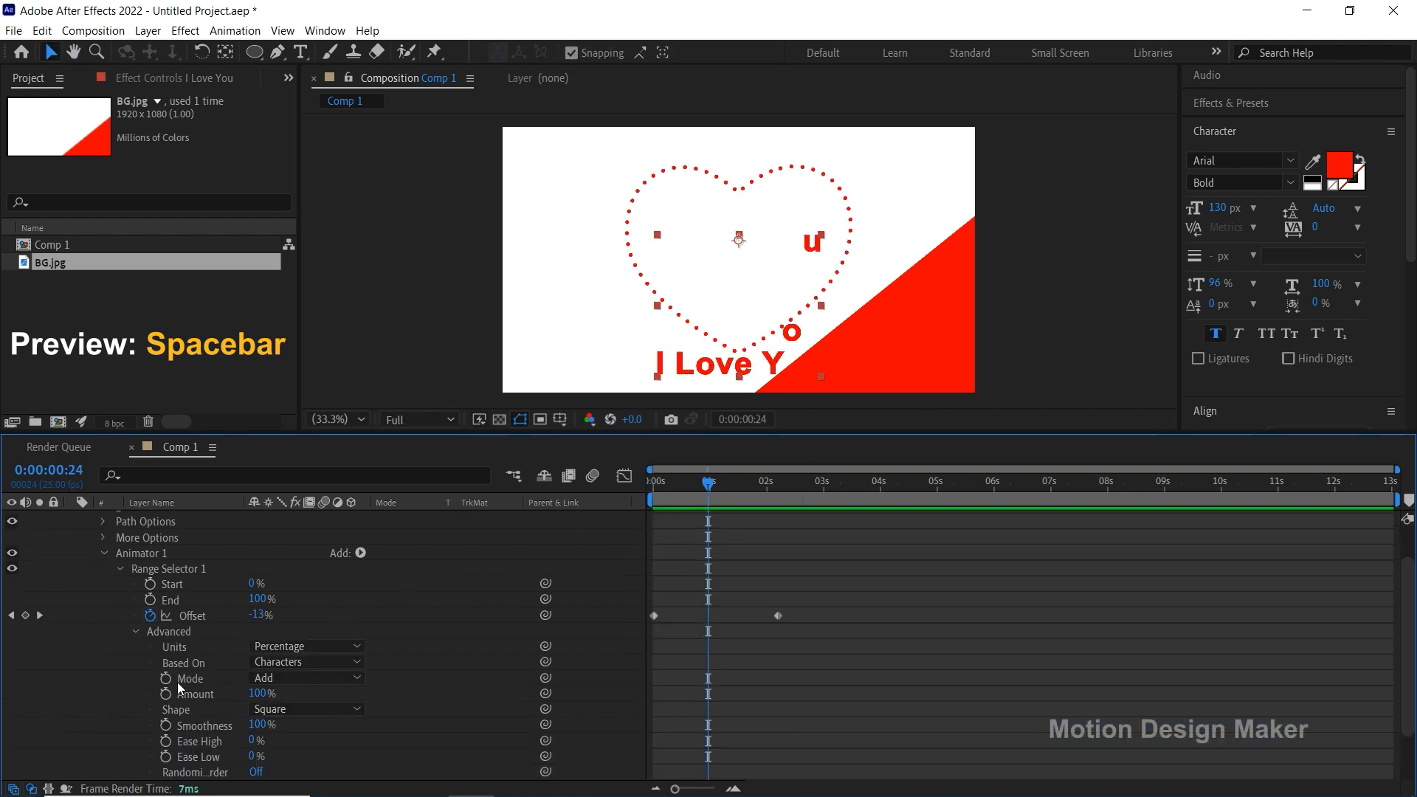
pyautogui.click(339, 710)
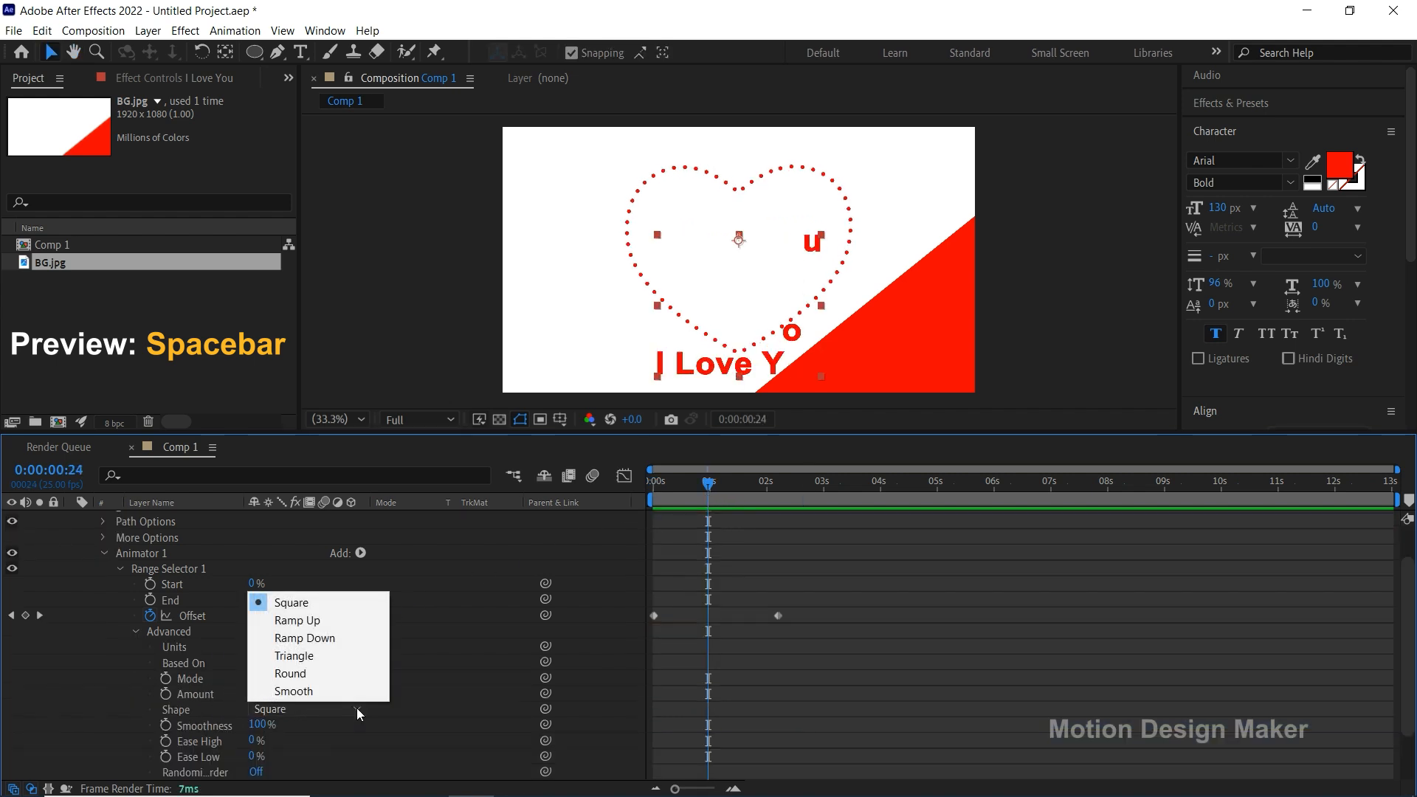
pyautogui.click(356, 621)
pyautogui.press('pageup')
pyautogui.press('Home')
pyautogui.press('space')
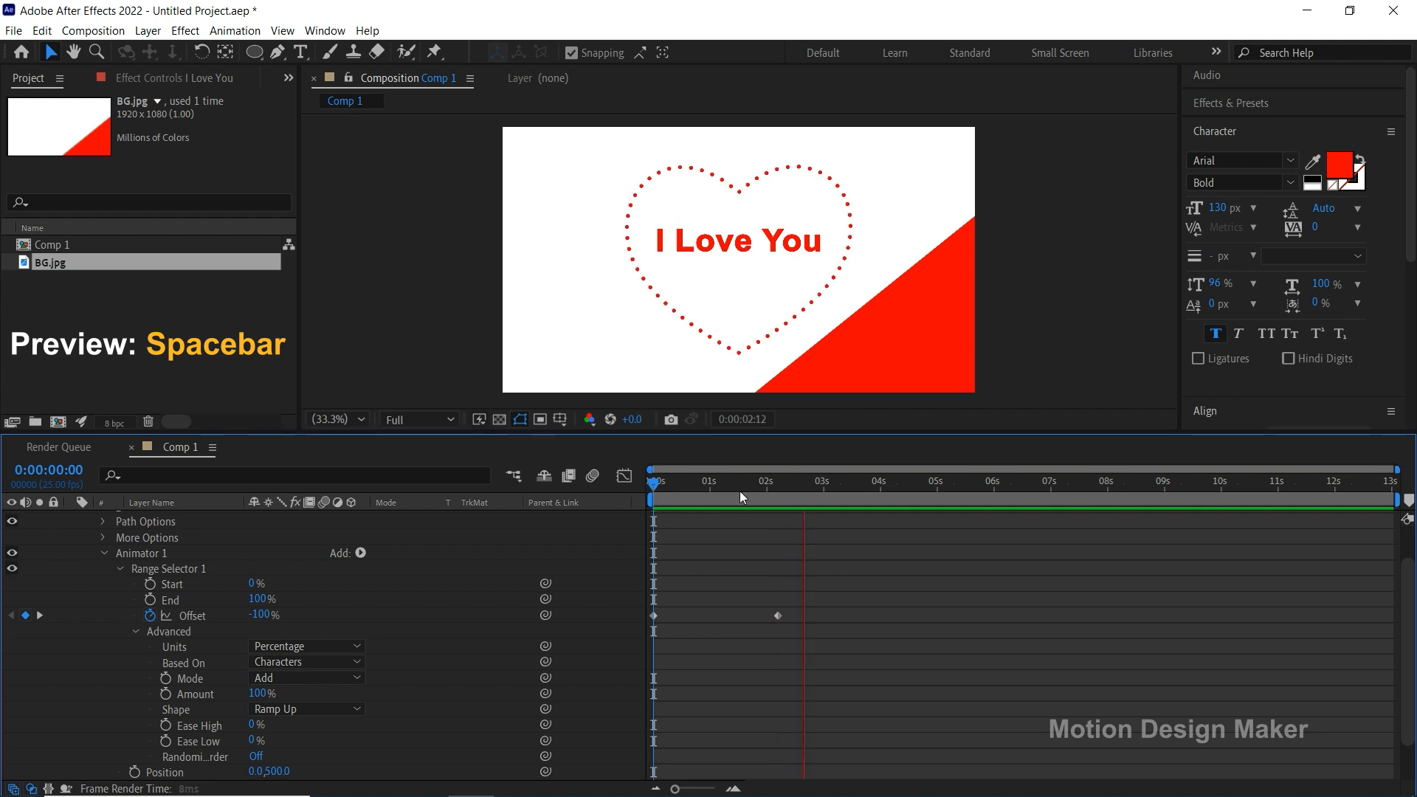
# Set the Range Selector's Ease Low to 50% and preview the text animation from the start.
pyautogui.click(711, 498)
pyautogui.moveTo(709, 497); pyautogui.dragTo(708, 496)
pyautogui.scroll(1, 716, 529)
pyautogui.click(720, 520)
pyautogui.scroll(-2, 420, 632)
pyautogui.click(253, 706)
pyautogui.press('Return')
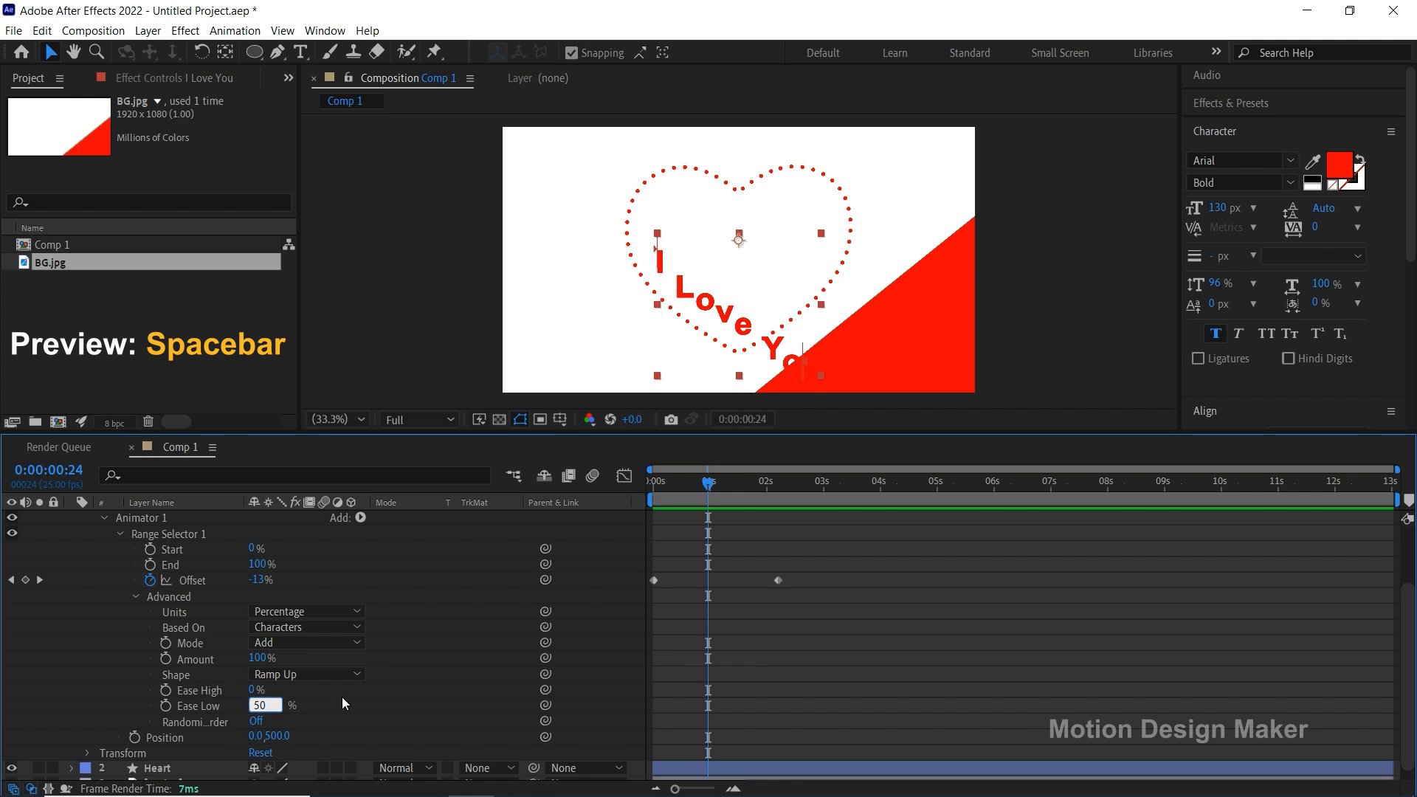
pyautogui.moveTo(711, 493); pyautogui.dragTo(632, 497)
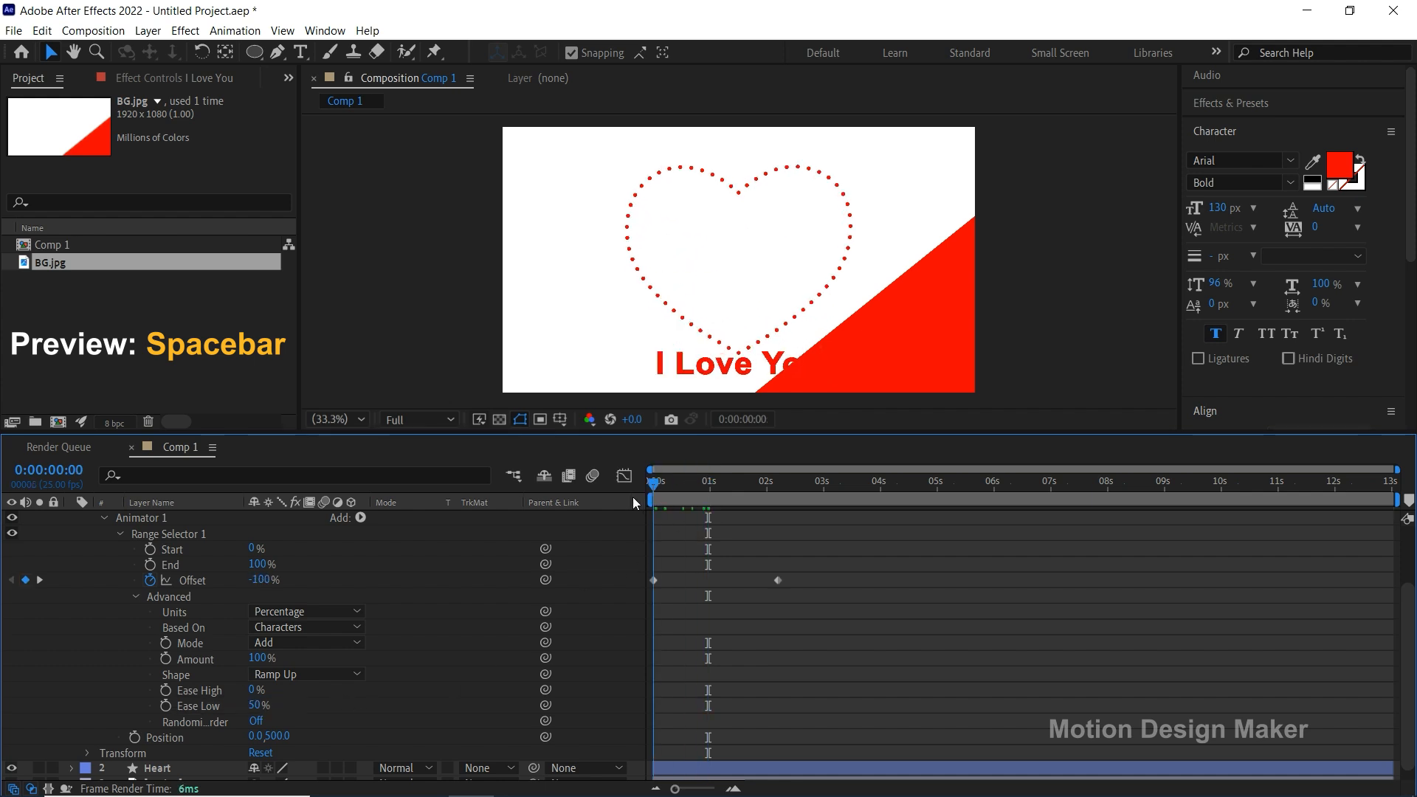
pyautogui.press('space')
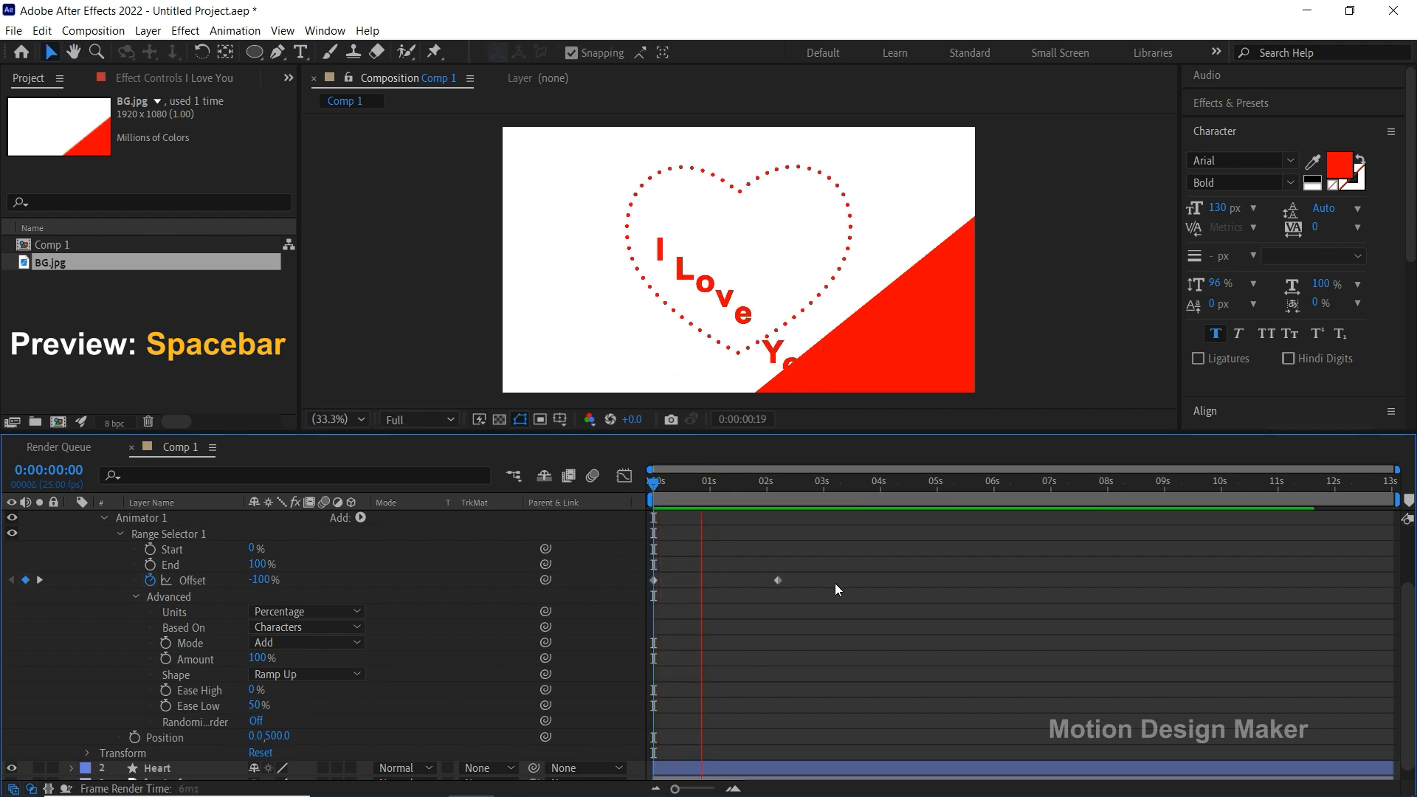
pyautogui.moveTo(795, 485); pyautogui.dragTo(634, 512)
pyautogui.press('space')
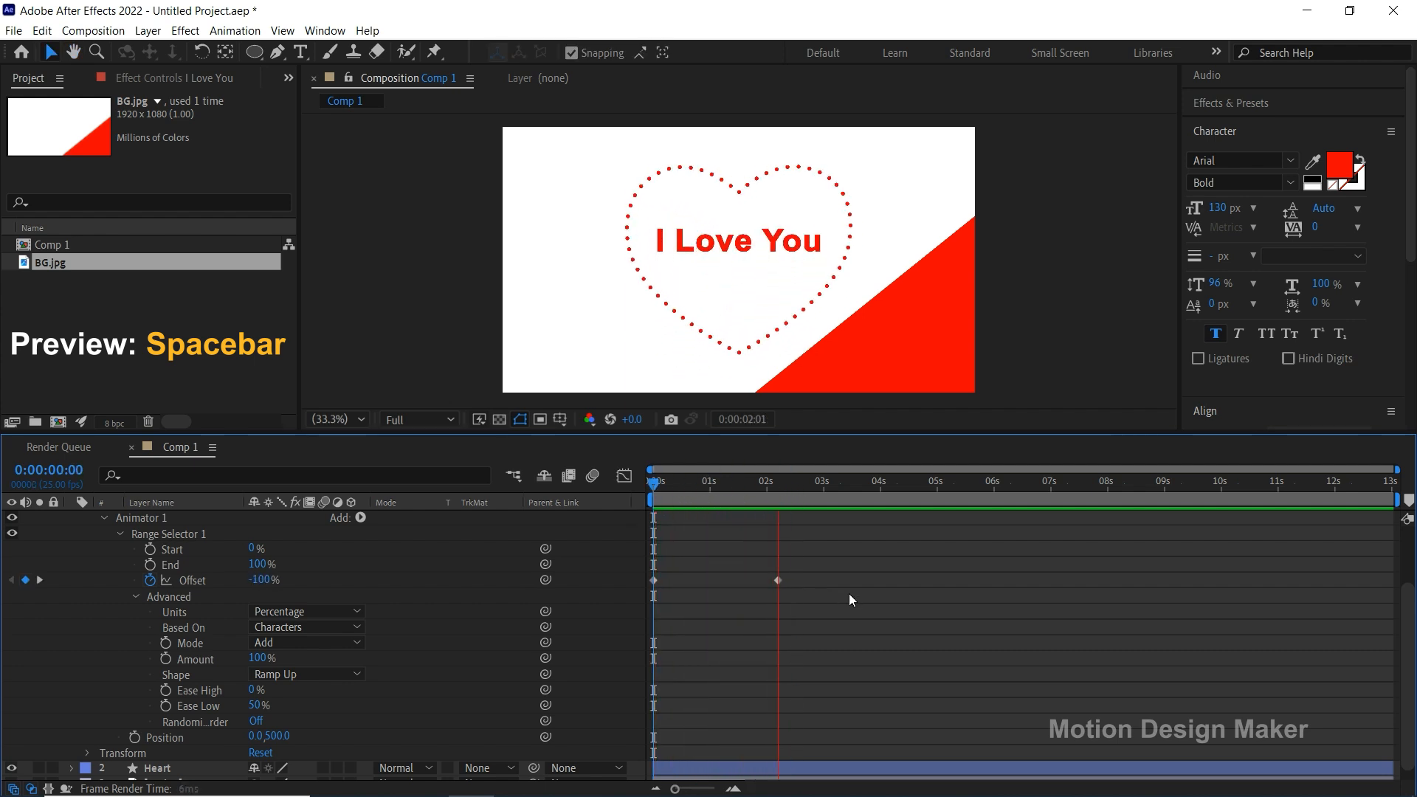
pyautogui.press('space')
# Collapse the text layer's properties, then duplicate the Heart layer and place the copy above the I Love You layer.
pyautogui.moveTo(747, 489); pyautogui.dragTo(709, 496)
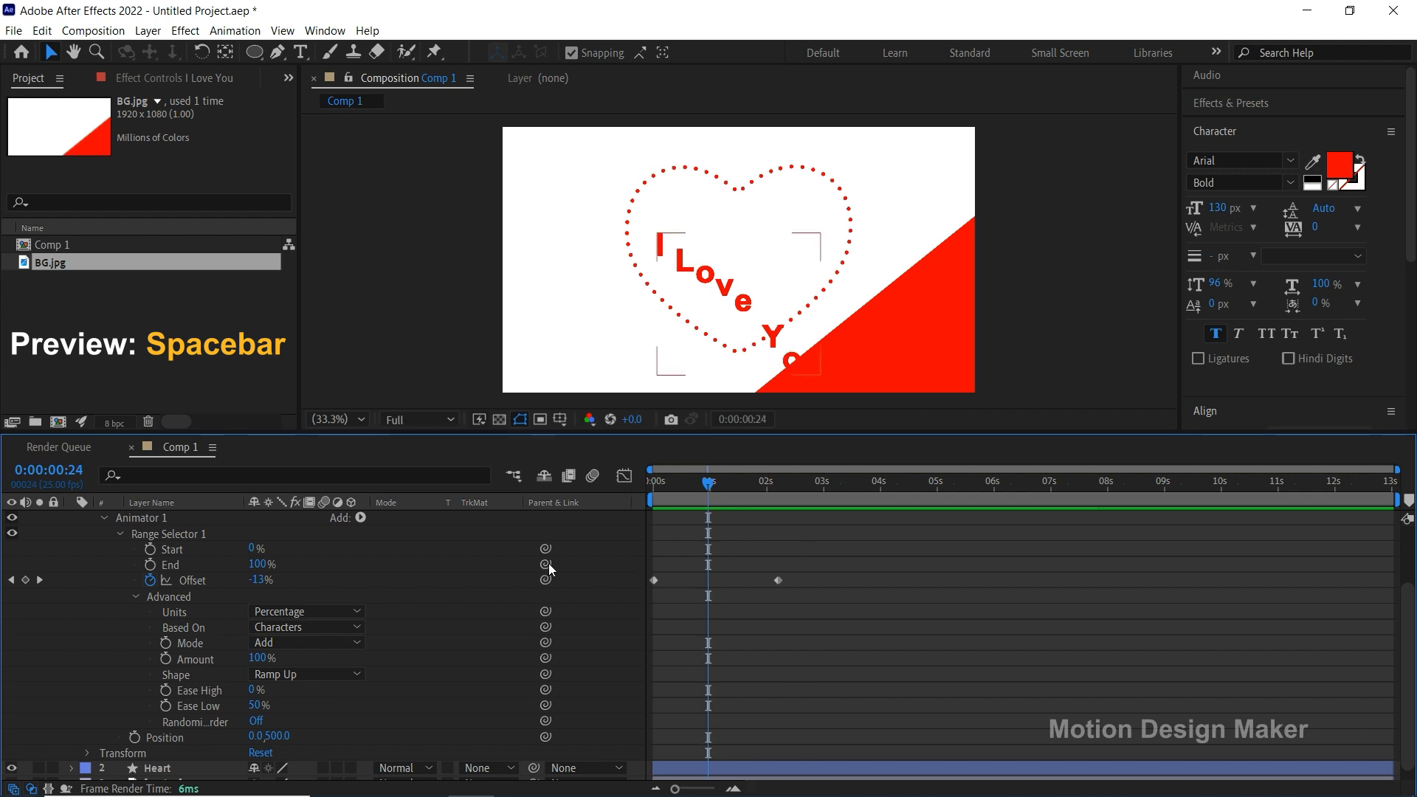
pyautogui.moveTo(443, 549); pyautogui.dragTo(422, 651)
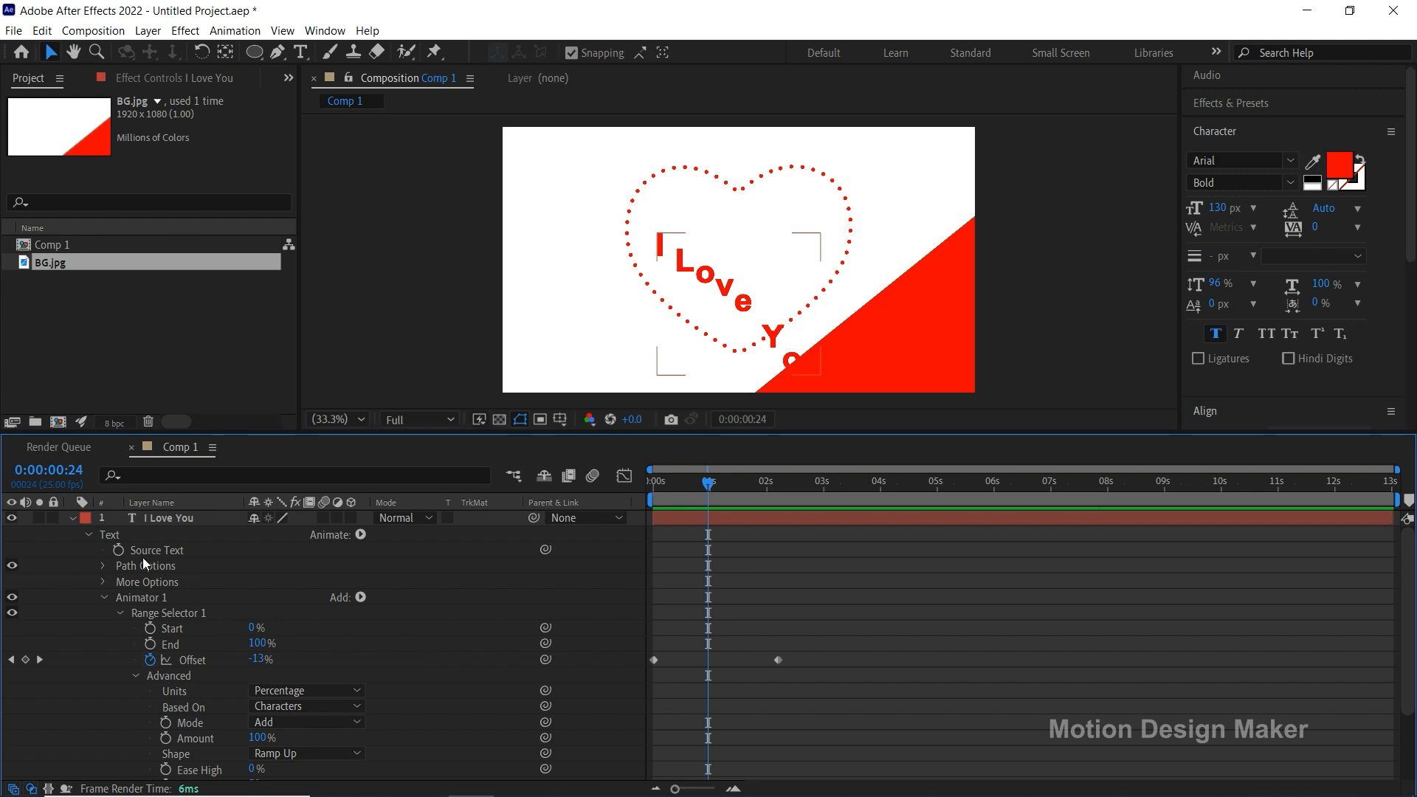
pyautogui.click(72, 519)
pyautogui.click(161, 536)
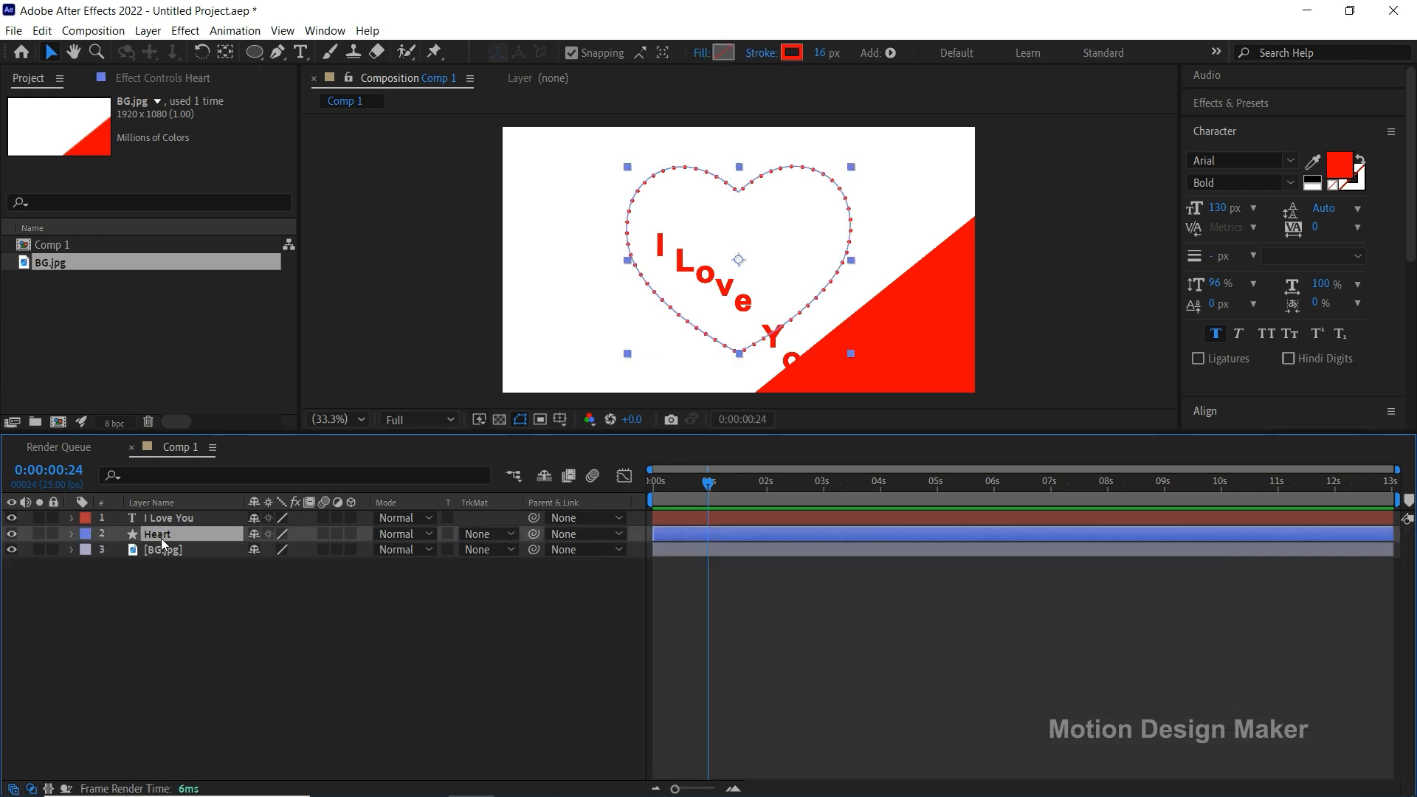
pyautogui.click(42, 30)
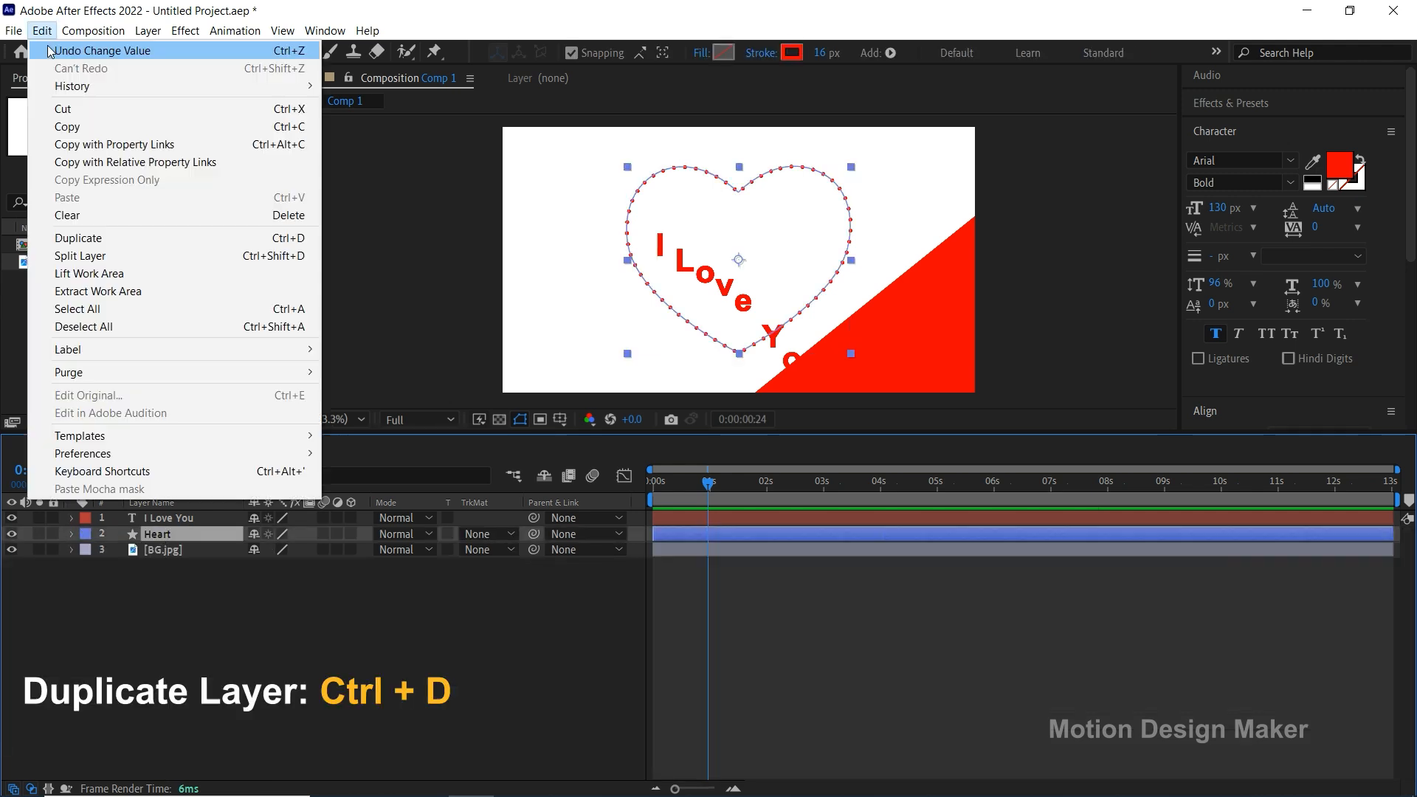
pyautogui.click(148, 238)
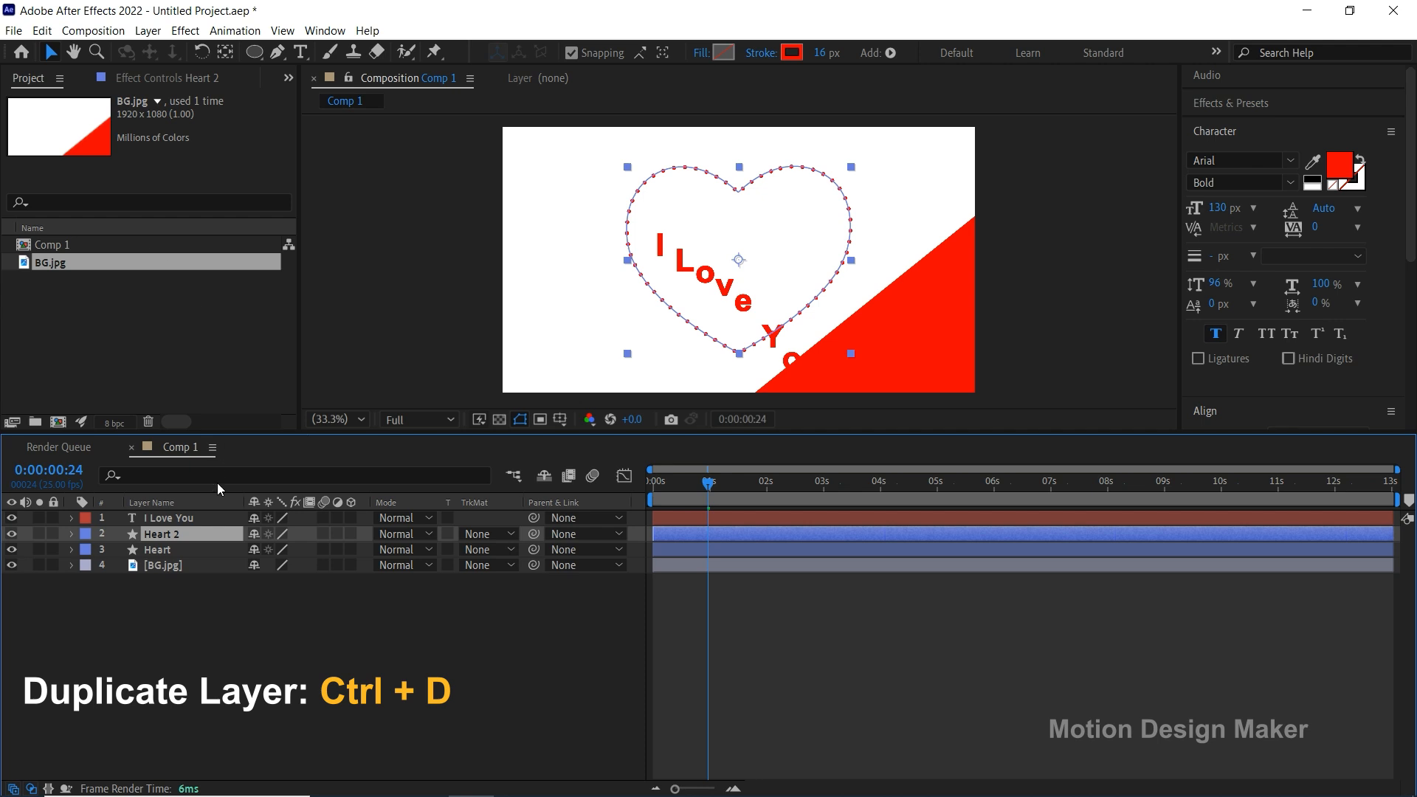
pyautogui.moveTo(178, 531); pyautogui.dragTo(180, 516)
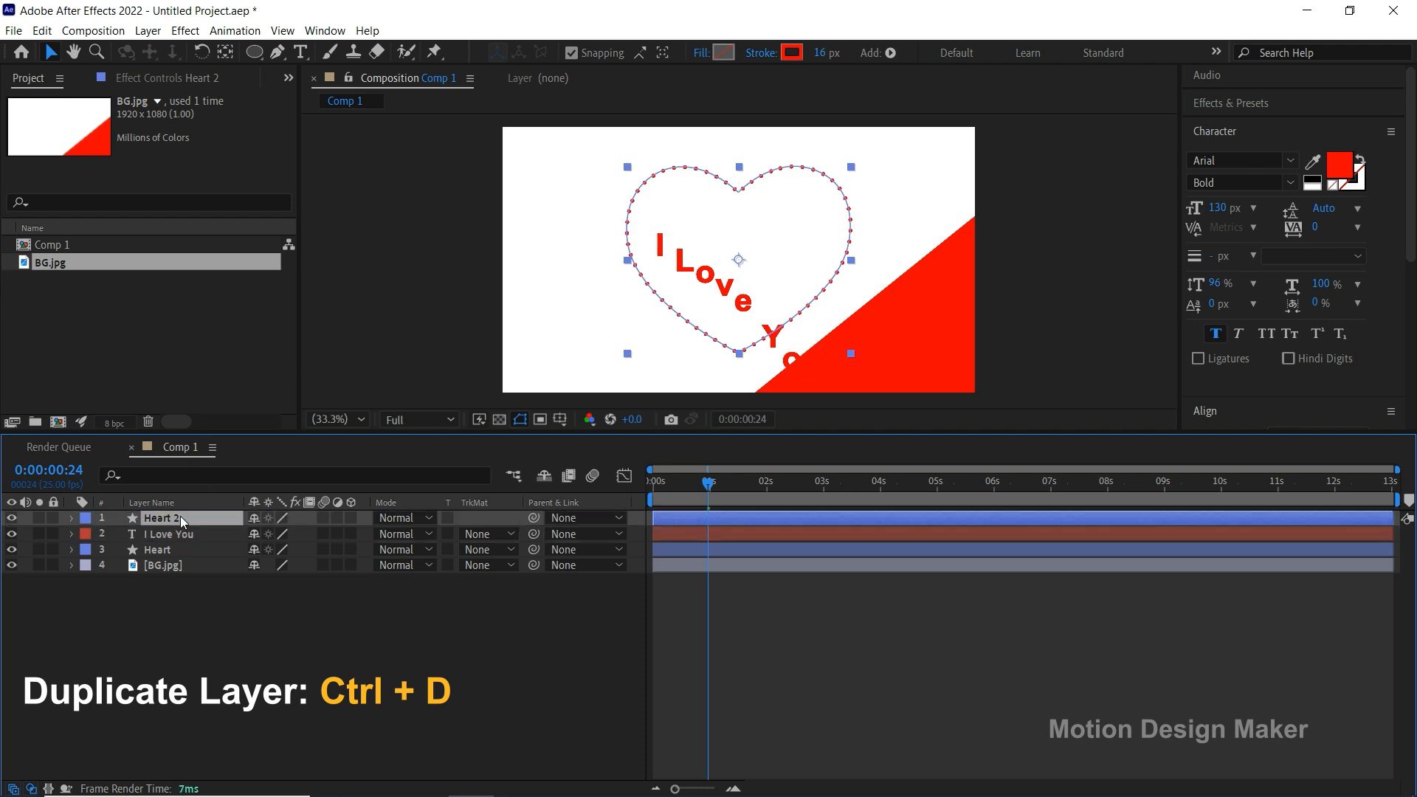
# Rename the duplicated heart layer as Matte_1.
pyautogui.press('Return')
pyautogui.write('Matte_1')
pyautogui.press('Return')
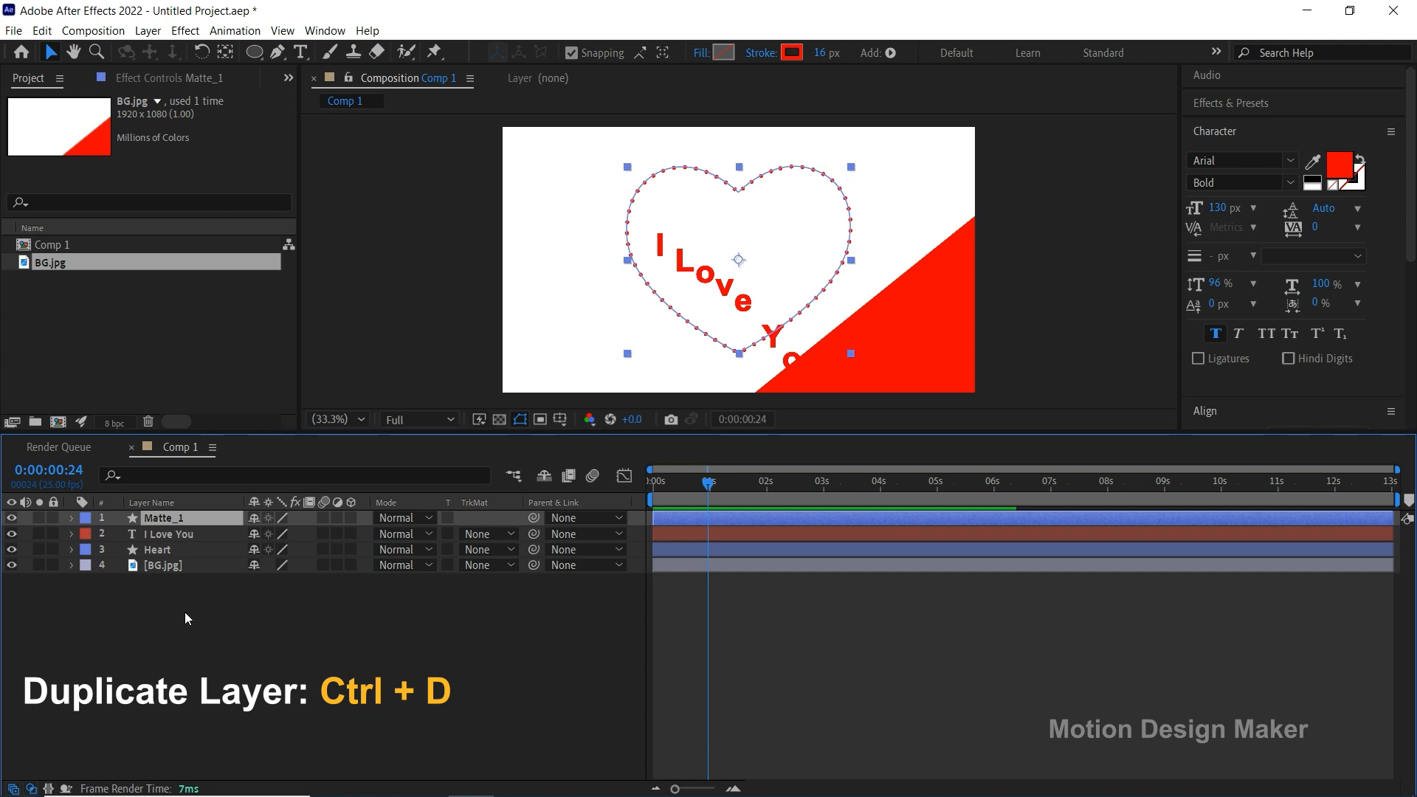
# Temporarily solo the Matte_1 layer and give its heart a solid color fill with no stroke.
pyautogui.click(37, 517)
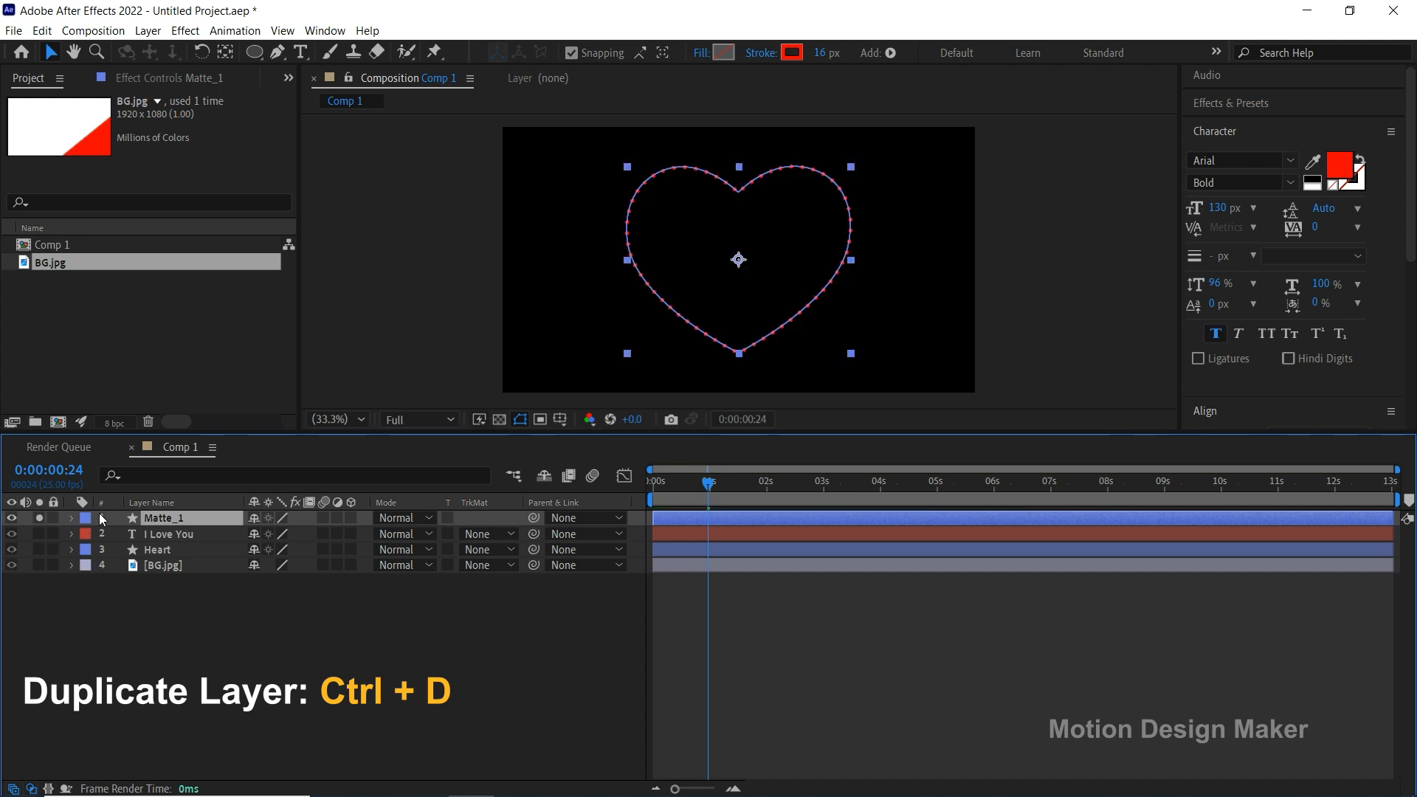
pyautogui.click(700, 52)
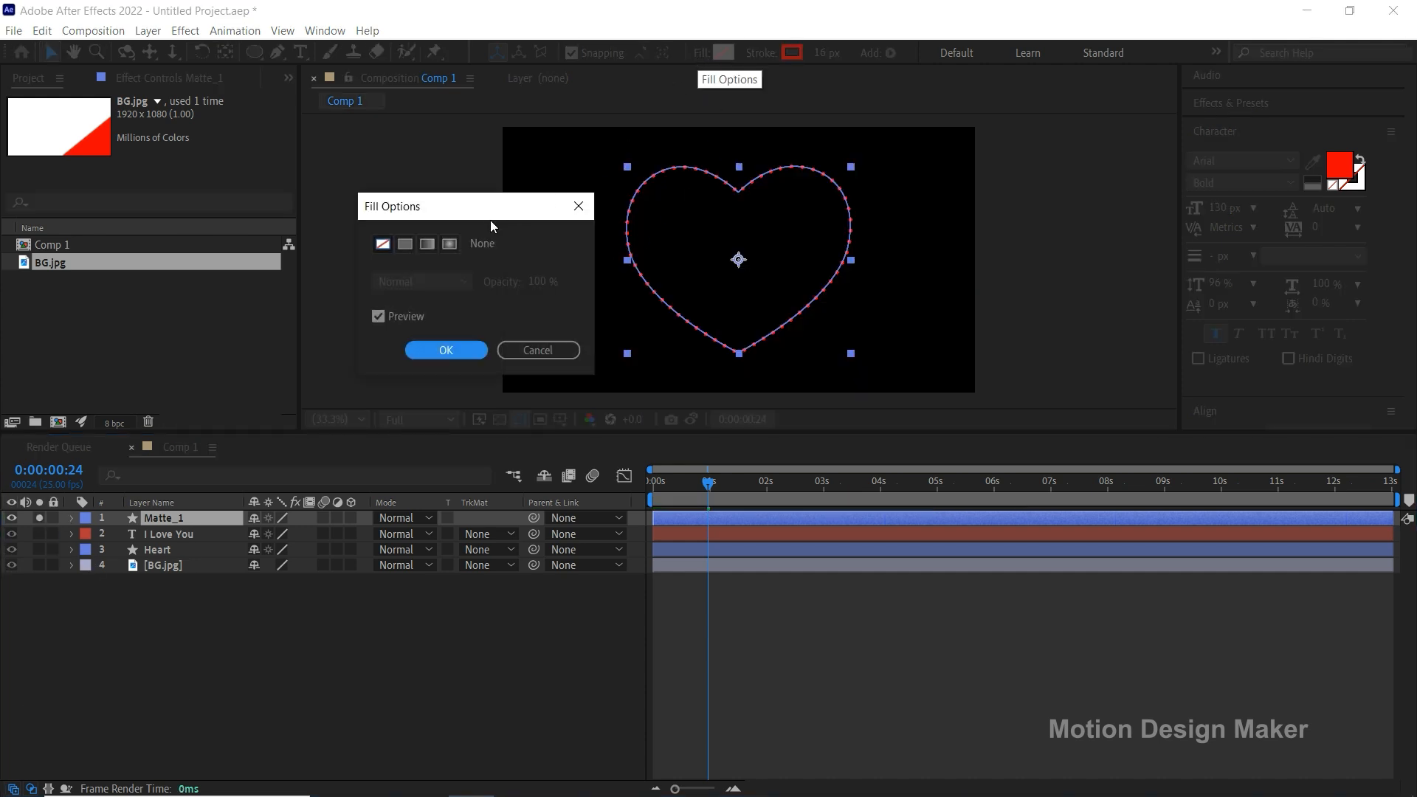
pyautogui.click(405, 244)
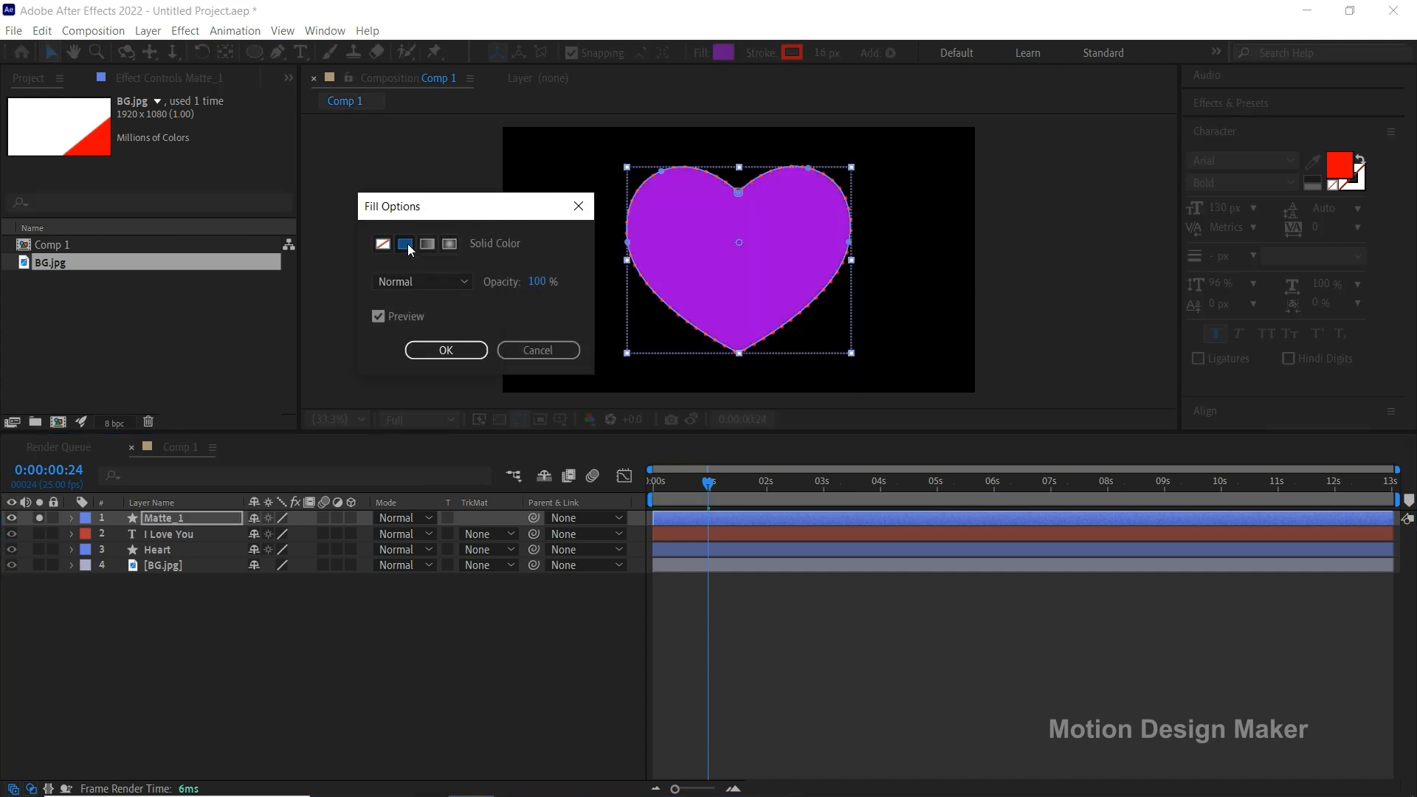
pyautogui.click(445, 350)
pyautogui.click(762, 54)
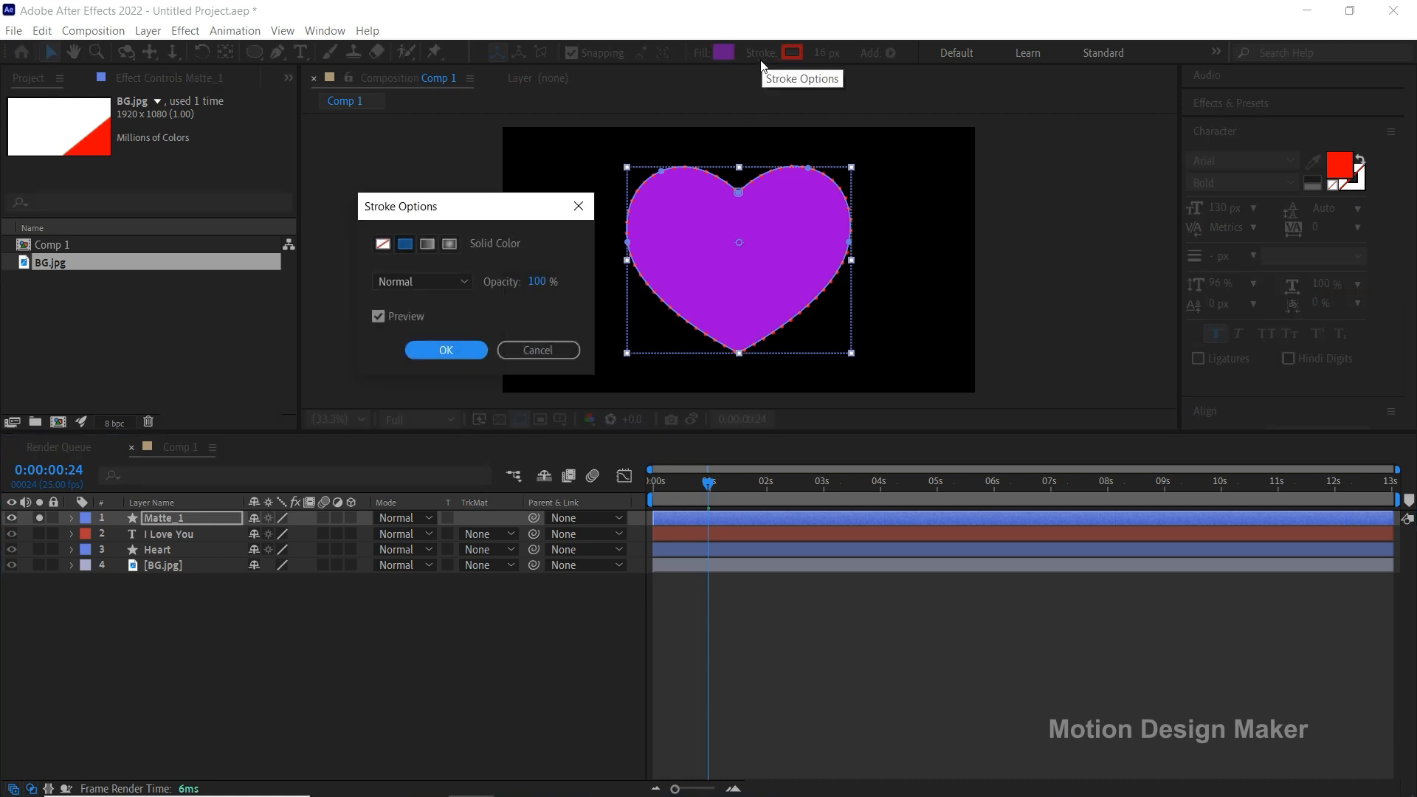
pyautogui.click(387, 245)
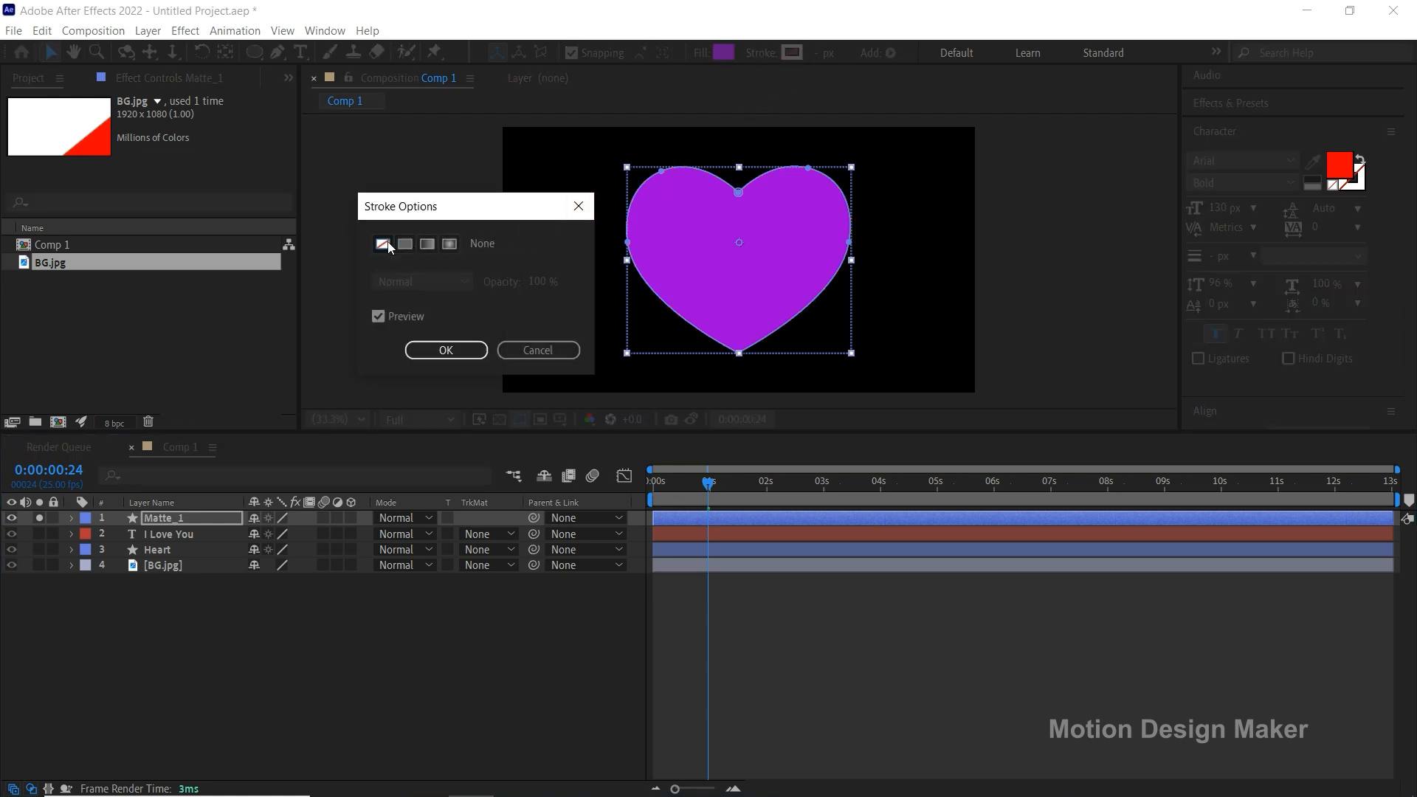
pyautogui.click(445, 351)
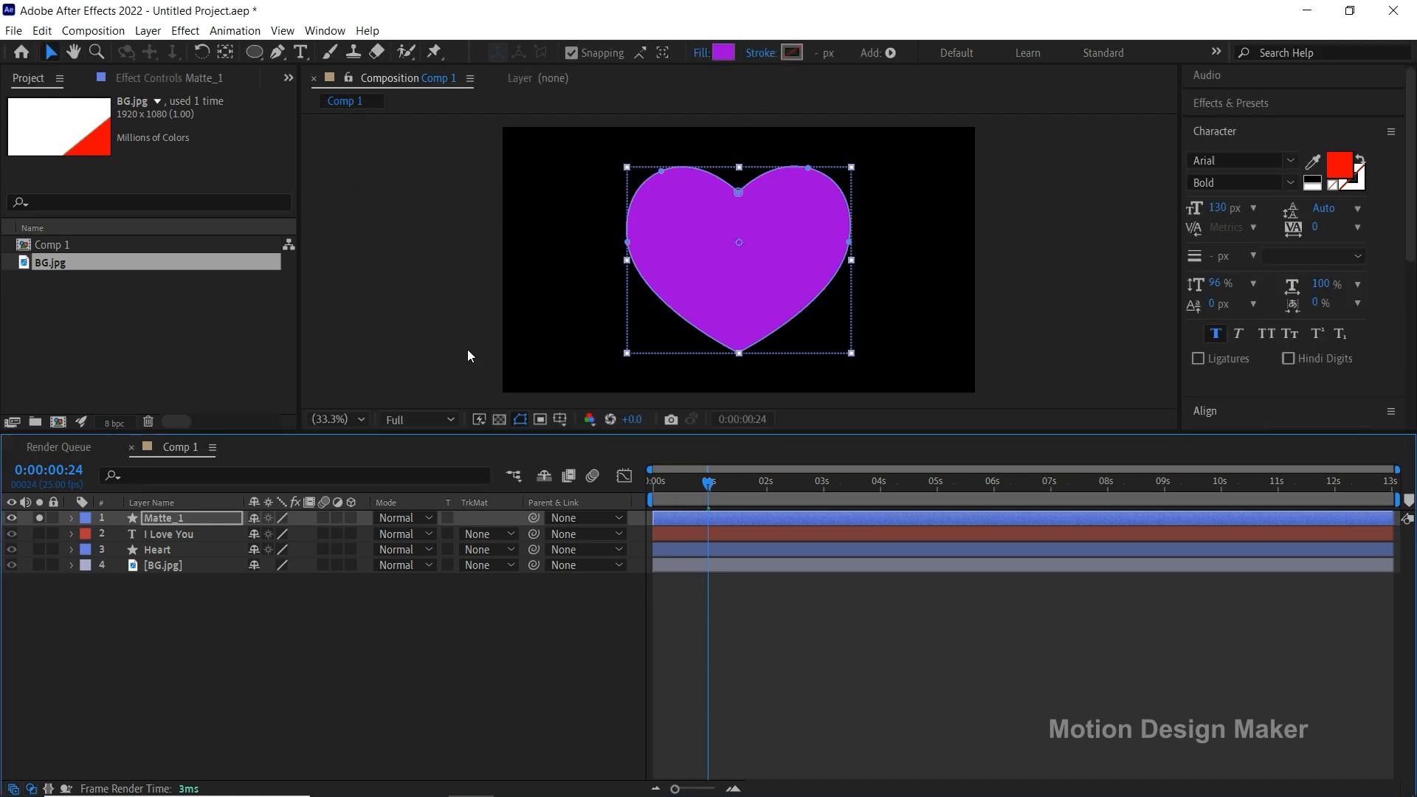
pyautogui.click(39, 518)
pyautogui.click(161, 589)
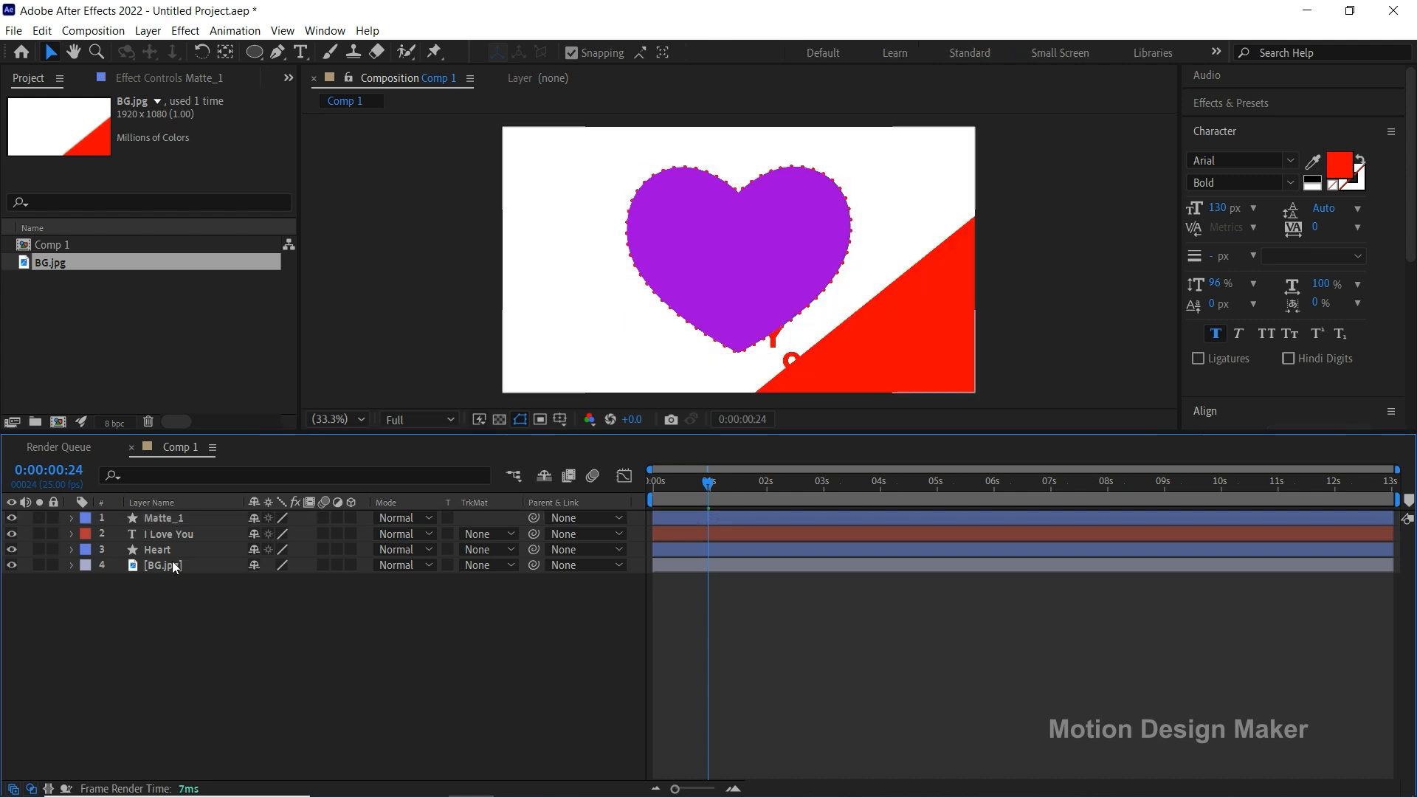
# Set the I Love You layer's track matte to Alpha Matte "Matte_1" and preview the animation from the start.
pyautogui.click(190, 537)
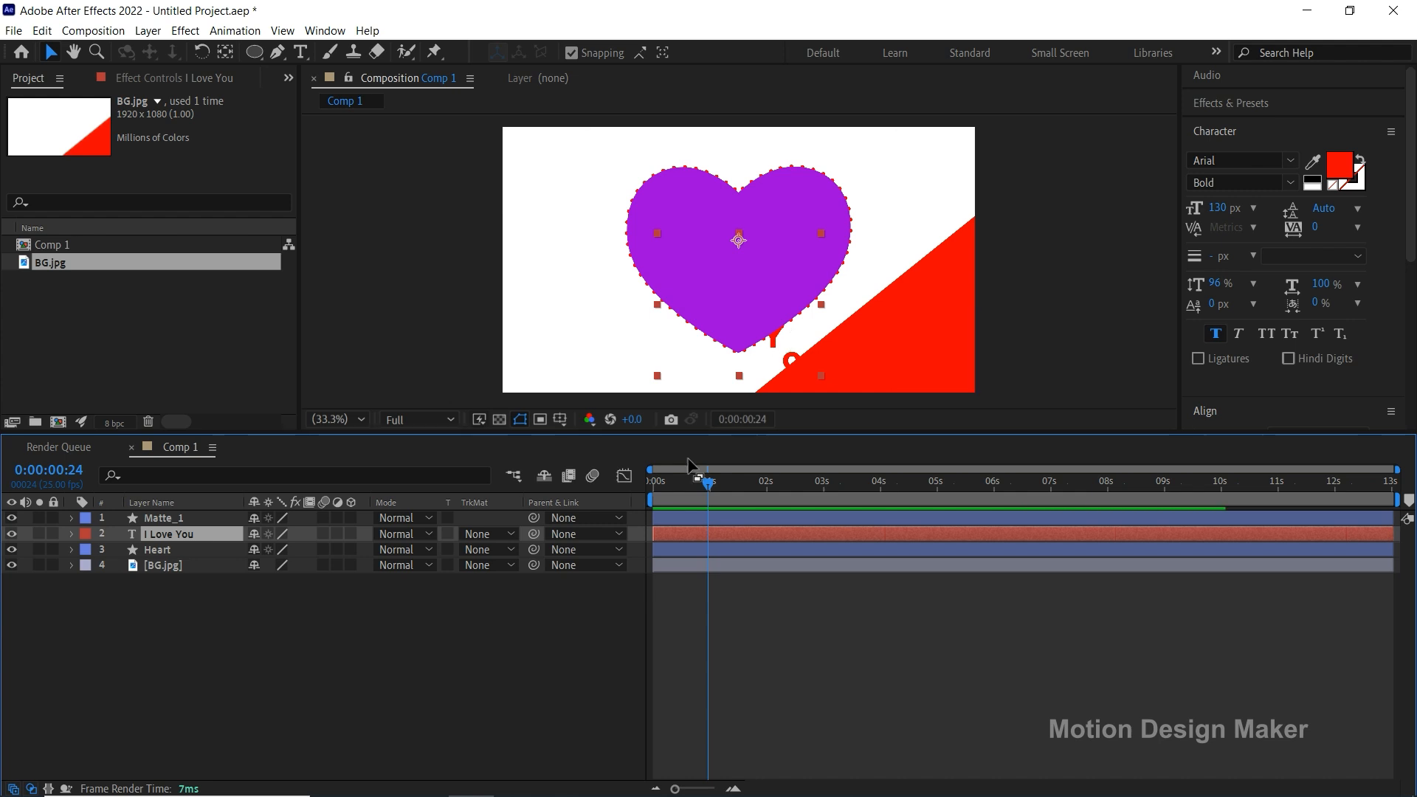
pyautogui.click(505, 534)
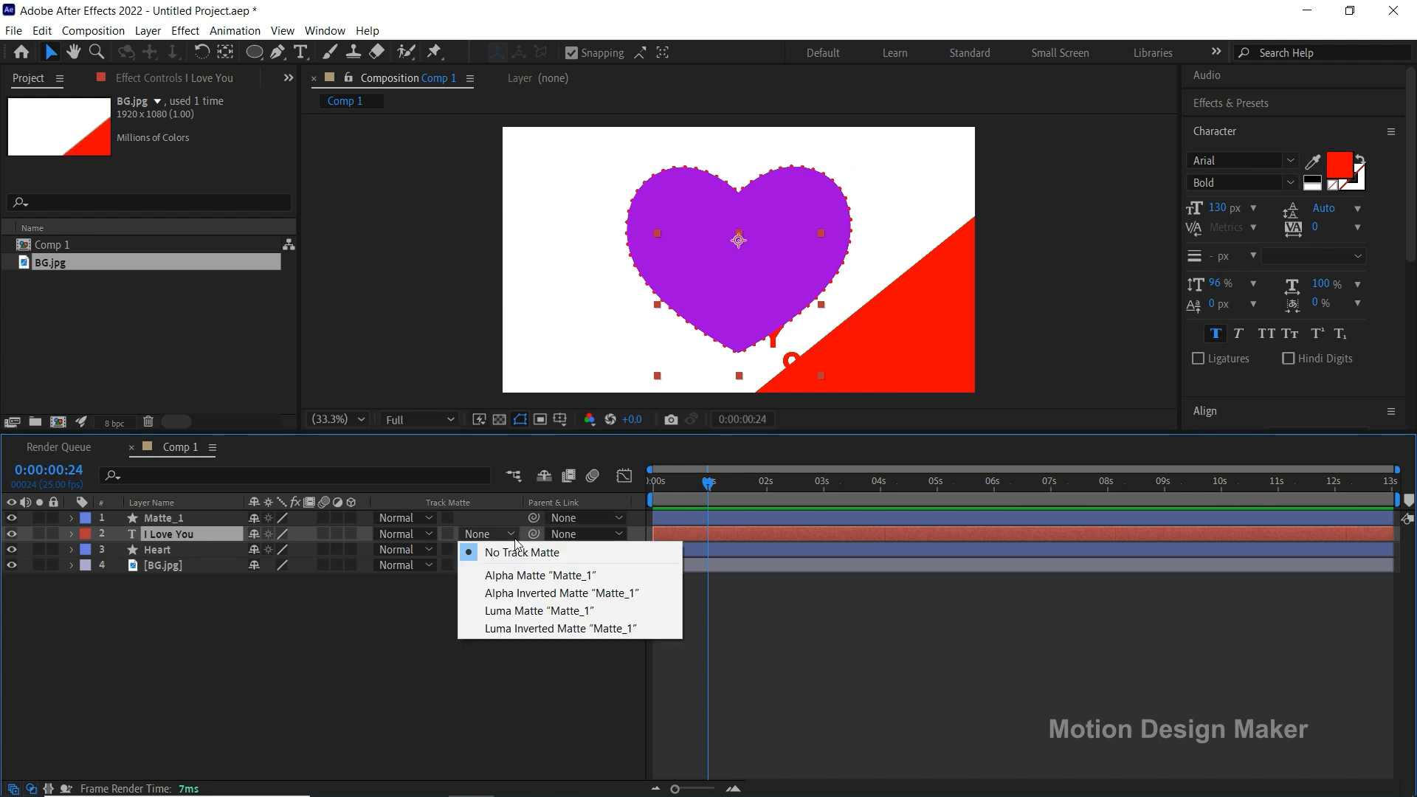
pyautogui.click(533, 575)
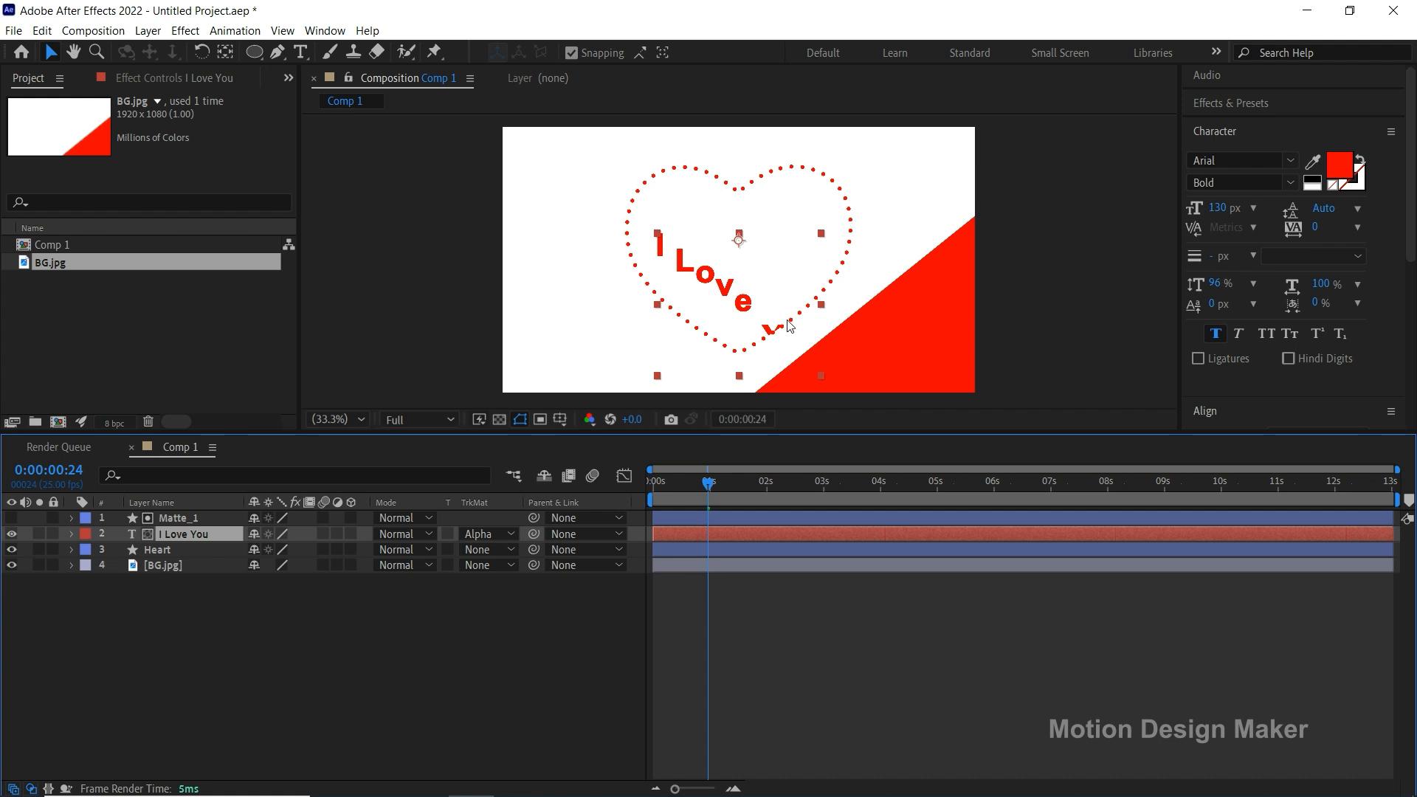
pyautogui.moveTo(715, 485); pyautogui.dragTo(642, 497)
pyautogui.press('space')
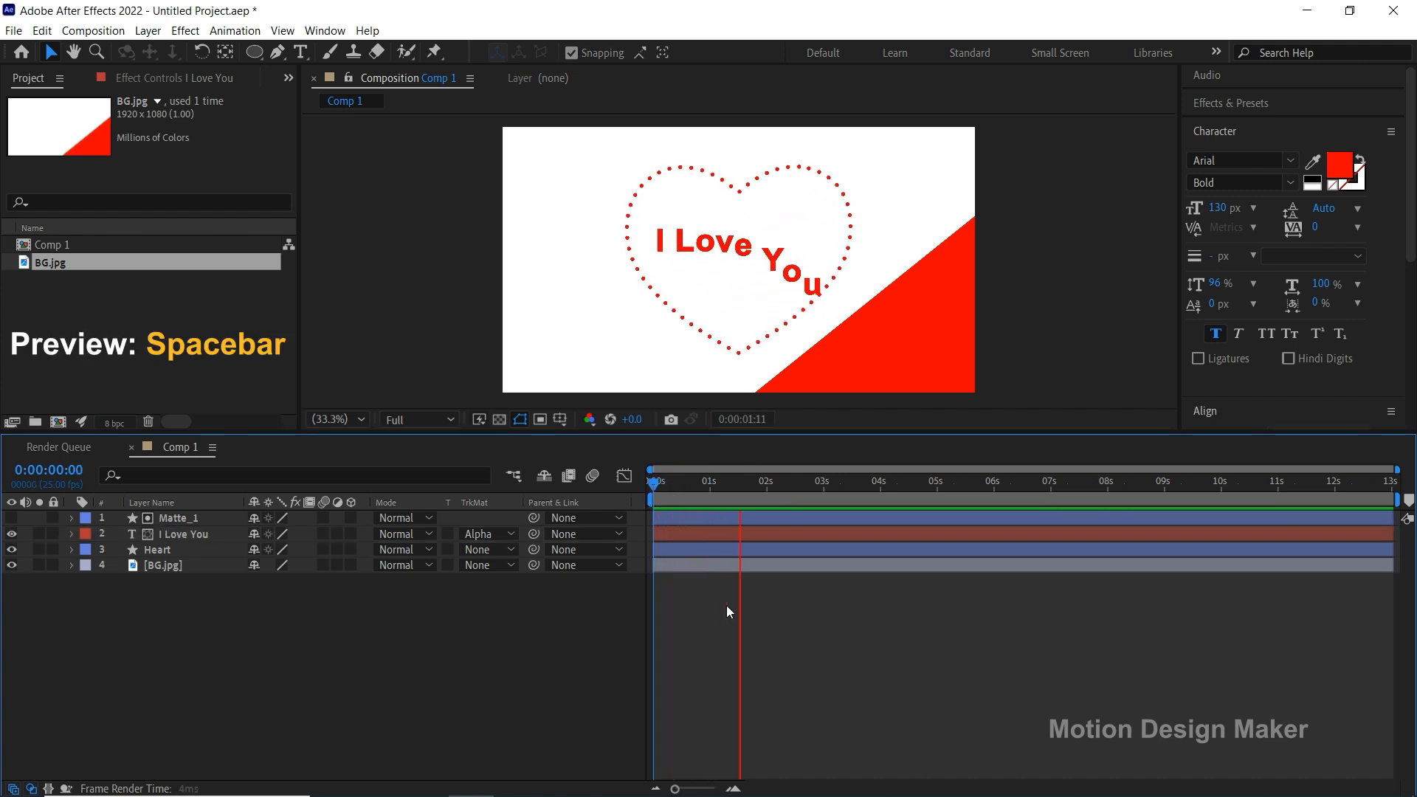
pyautogui.moveTo(771, 485); pyautogui.dragTo(643, 498)
pyautogui.press('space')
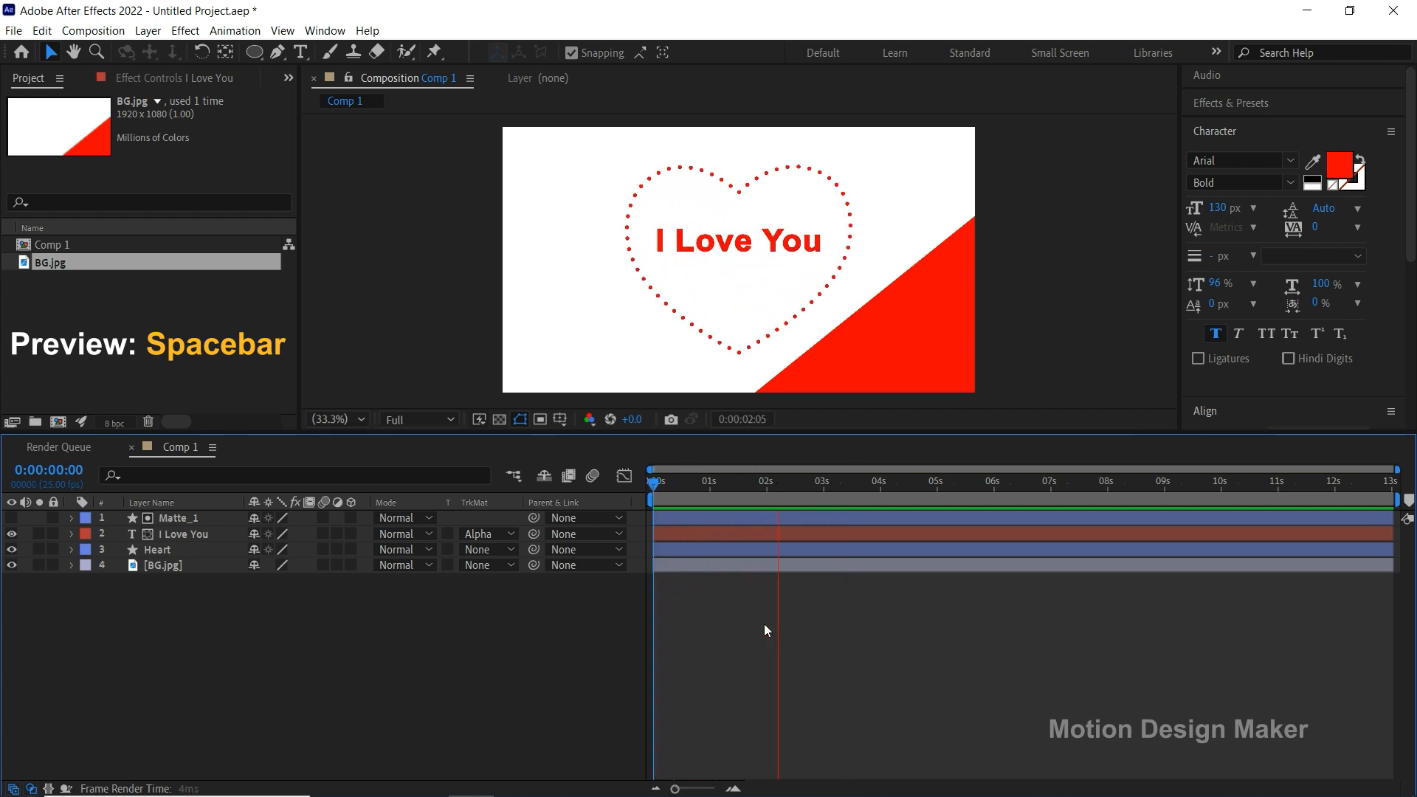
pyautogui.press('space')
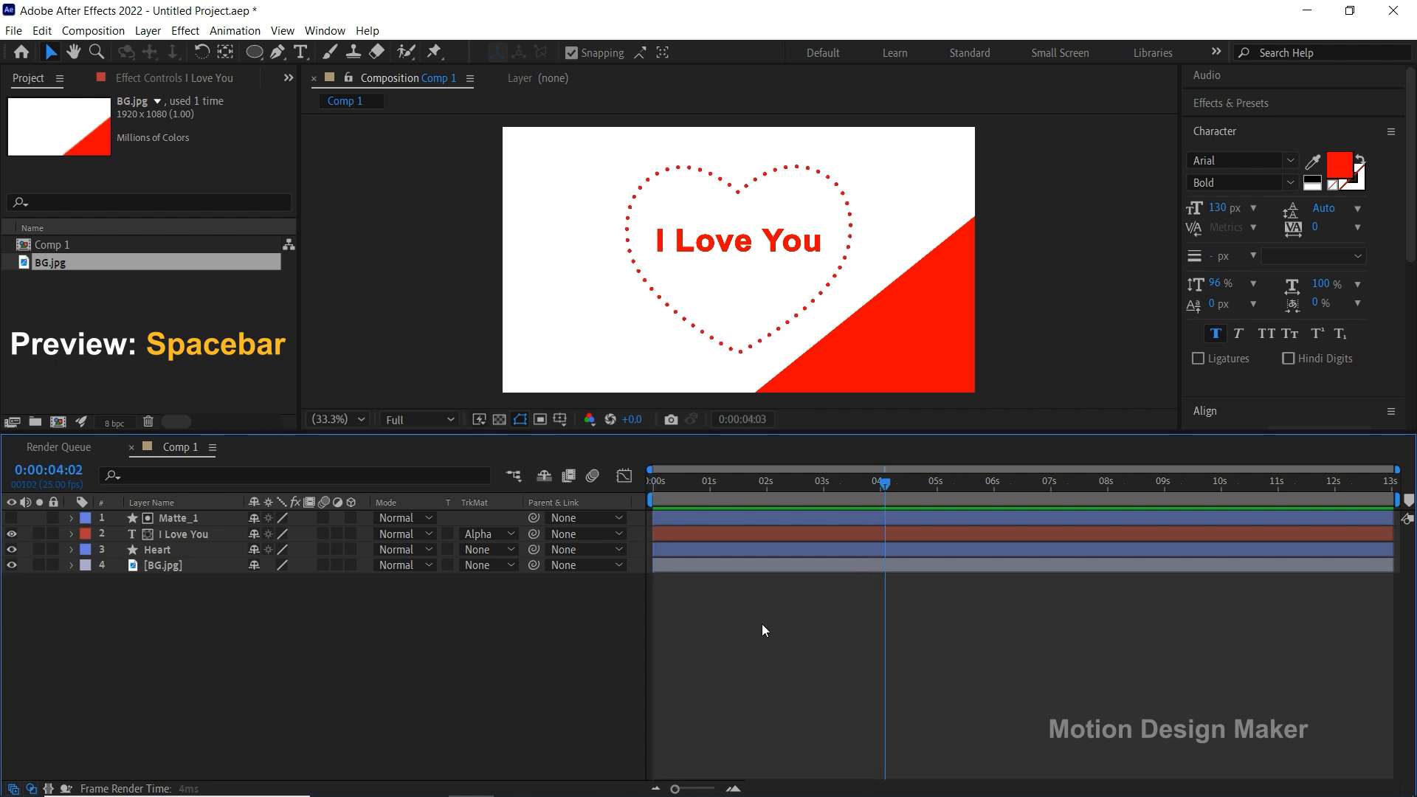
# Add Position keyframes to the I Love You layer at 0:00:00:00, 0:00:00:24 and 0:00:01:23.
pyautogui.moveTo(756, 494)
pyautogui.mouseDown()
pyautogui.moveTo(732, 494)
pyautogui.moveTo(738, 536)
pyautogui.mouseUp()
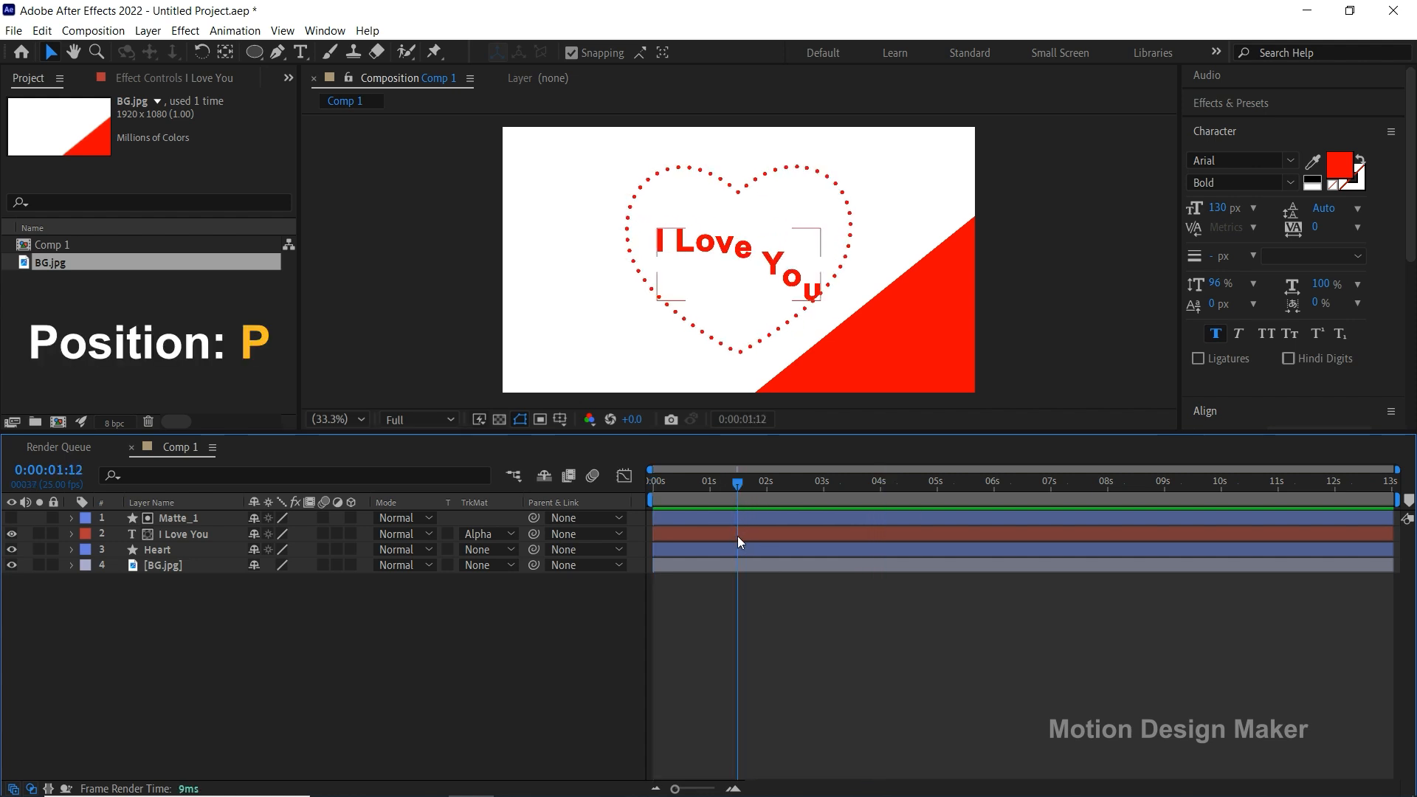
pyautogui.click(739, 534)
pyautogui.press('p')
pyautogui.moveTo(738, 484); pyautogui.dragTo(632, 507)
pyautogui.click(118, 550)
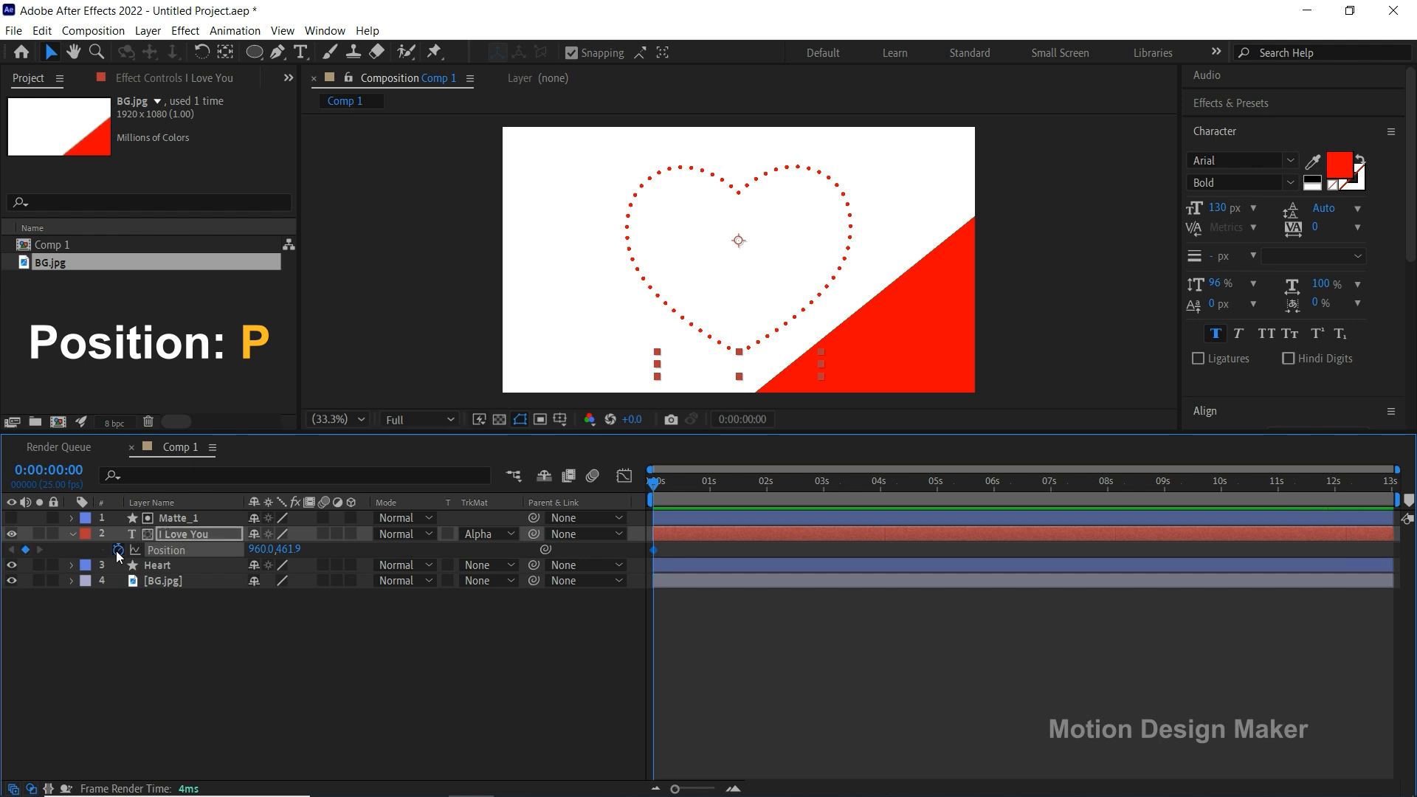
pyautogui.moveTo(693, 493); pyautogui.dragTo(710, 498)
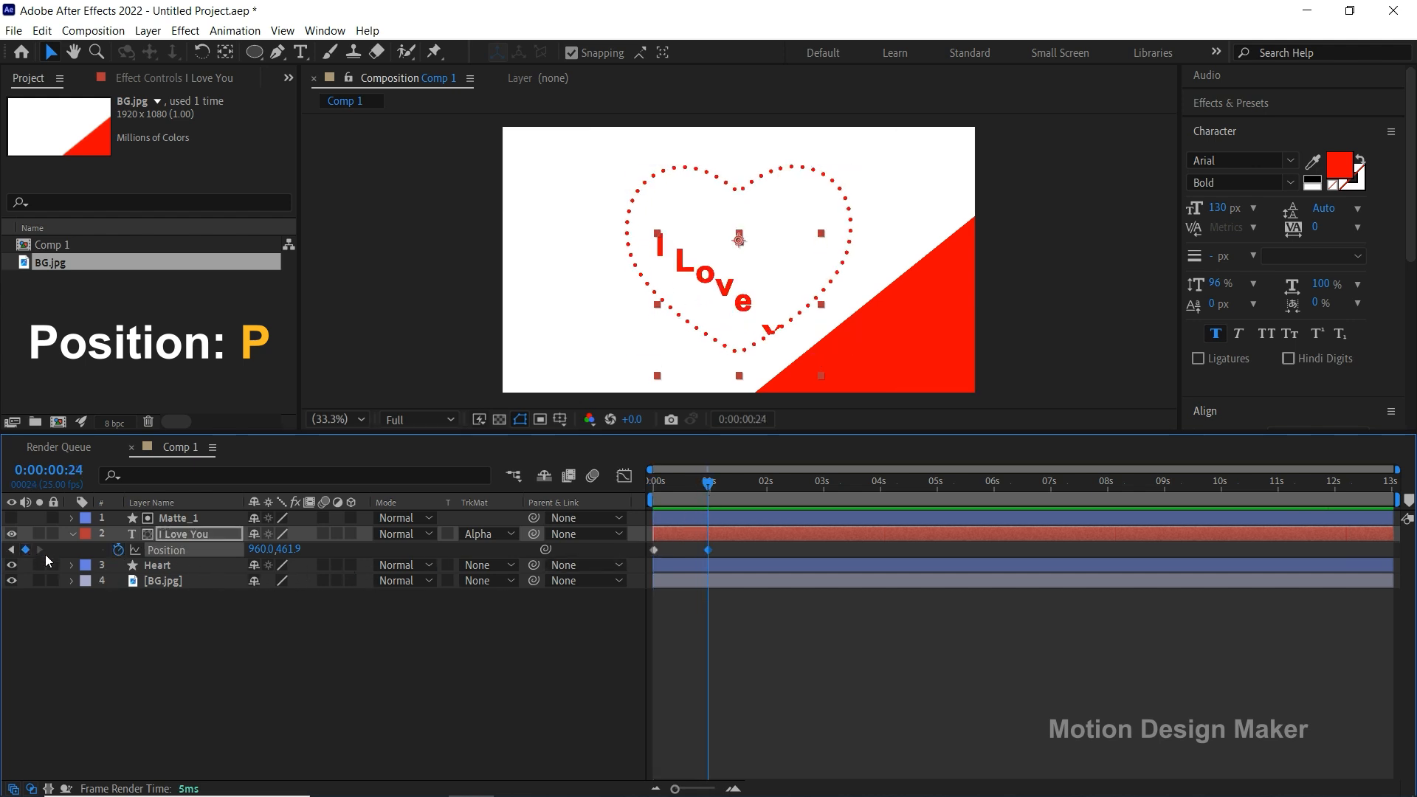
pyautogui.moveTo(747, 492); pyautogui.dragTo(763, 494)
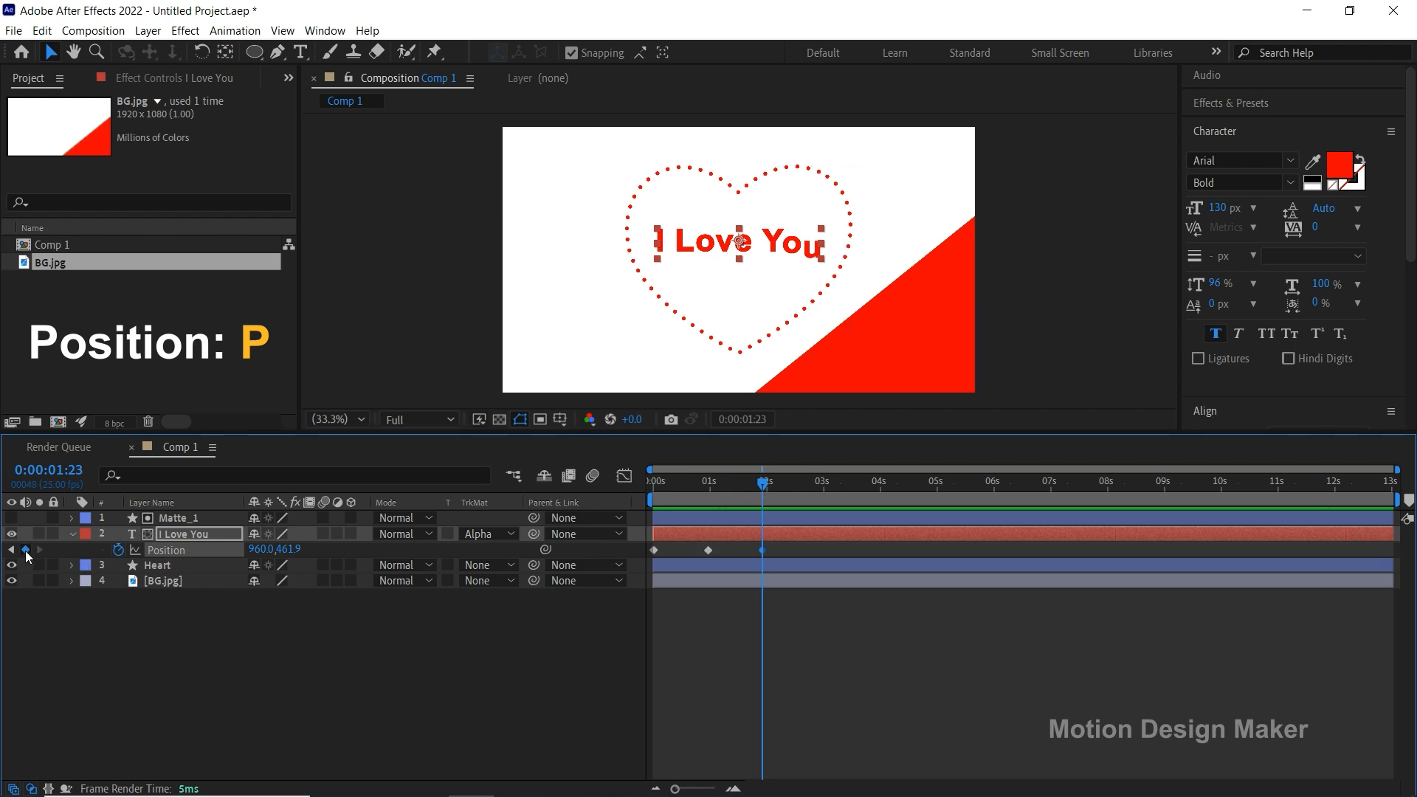
# Raise the I Love You text at the middle Position keyframe to 960.0, 434.9, previewing the motion along the way.
pyautogui.moveTo(742, 483); pyautogui.dragTo(707, 532)
pyautogui.click(710, 534)
pyautogui.moveTo(730, 310); pyautogui.dragTo(723, 292)
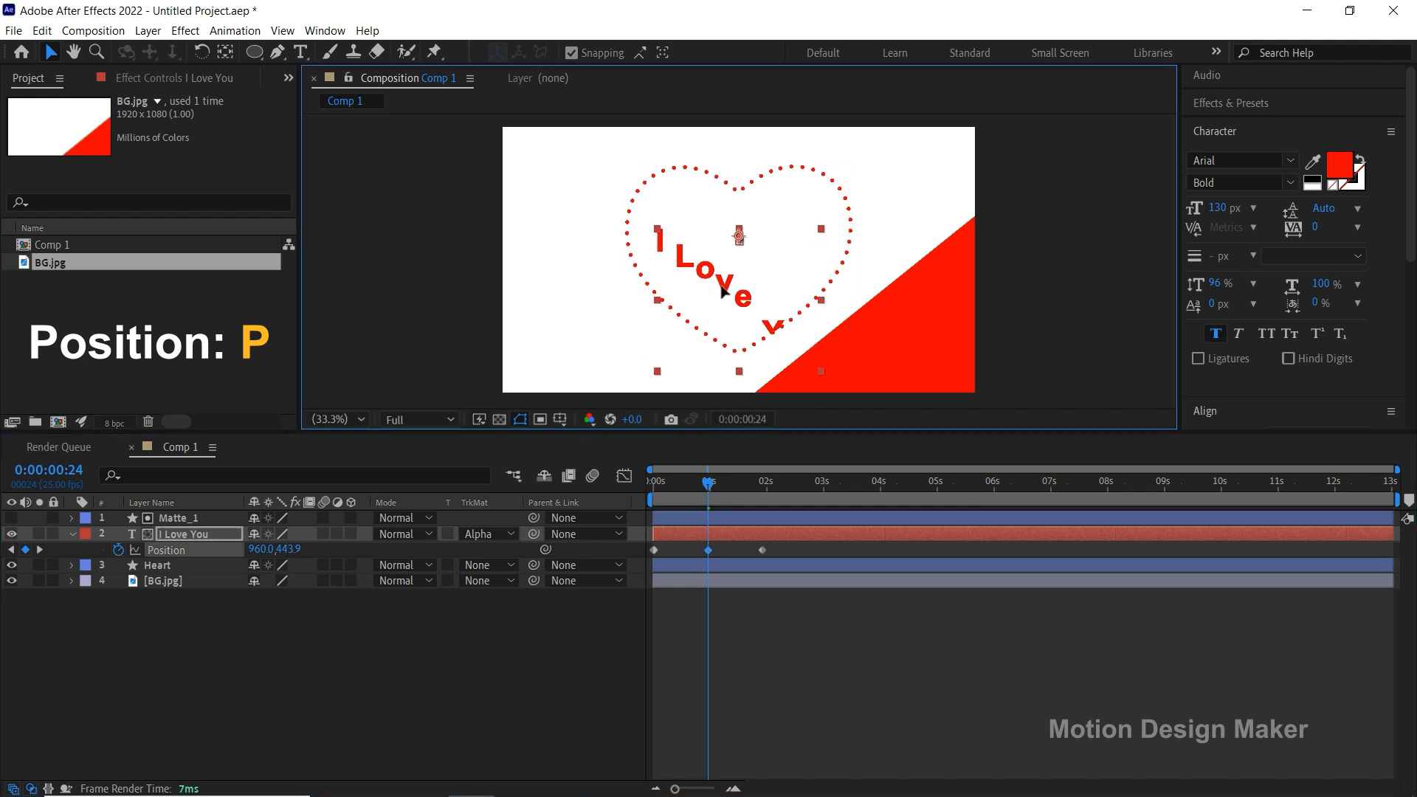
pyautogui.click(712, 582)
pyautogui.moveTo(709, 484); pyautogui.dragTo(651, 492)
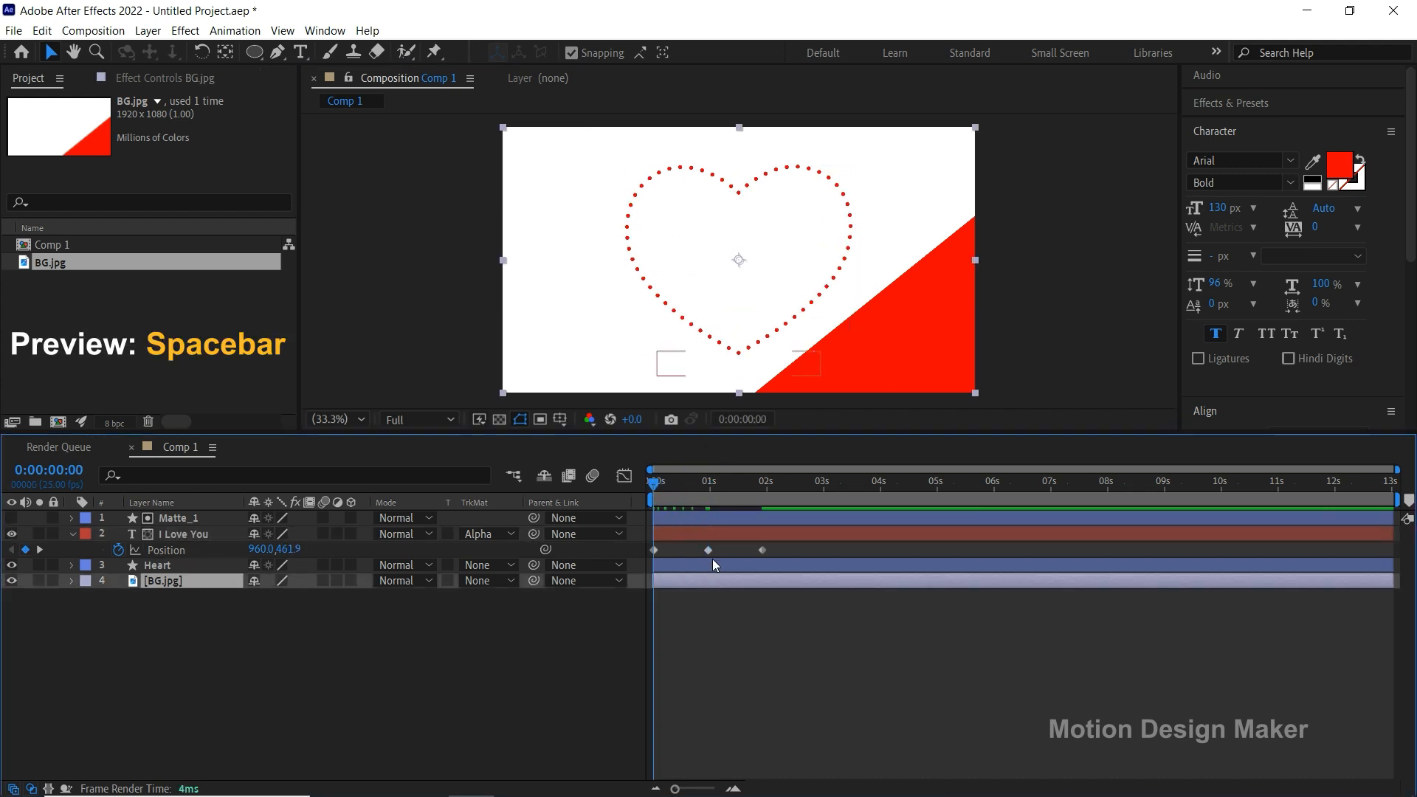
pyautogui.click(737, 645)
pyautogui.press('space')
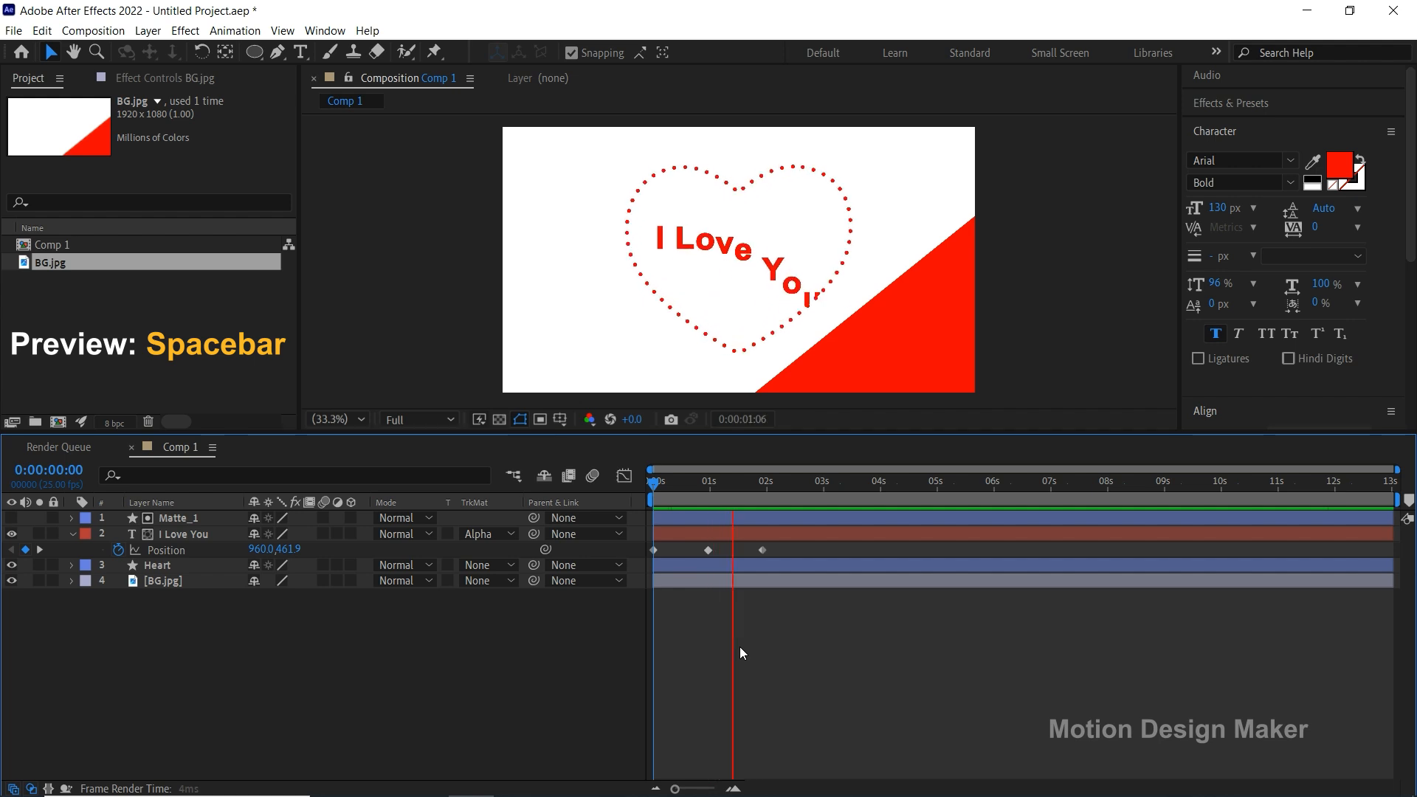
pyautogui.press('space')
pyautogui.moveTo(799, 485); pyautogui.dragTo(702, 507)
pyautogui.click(710, 531)
pyautogui.moveTo(728, 293); pyautogui.dragTo(728, 291)
# Apply Easy Ease to all three Position keyframes of the I Love You layer and preview the result.
pyautogui.moveTo(777, 546); pyautogui.dragTo(654, 550)
pyautogui.rightClick(654, 550)
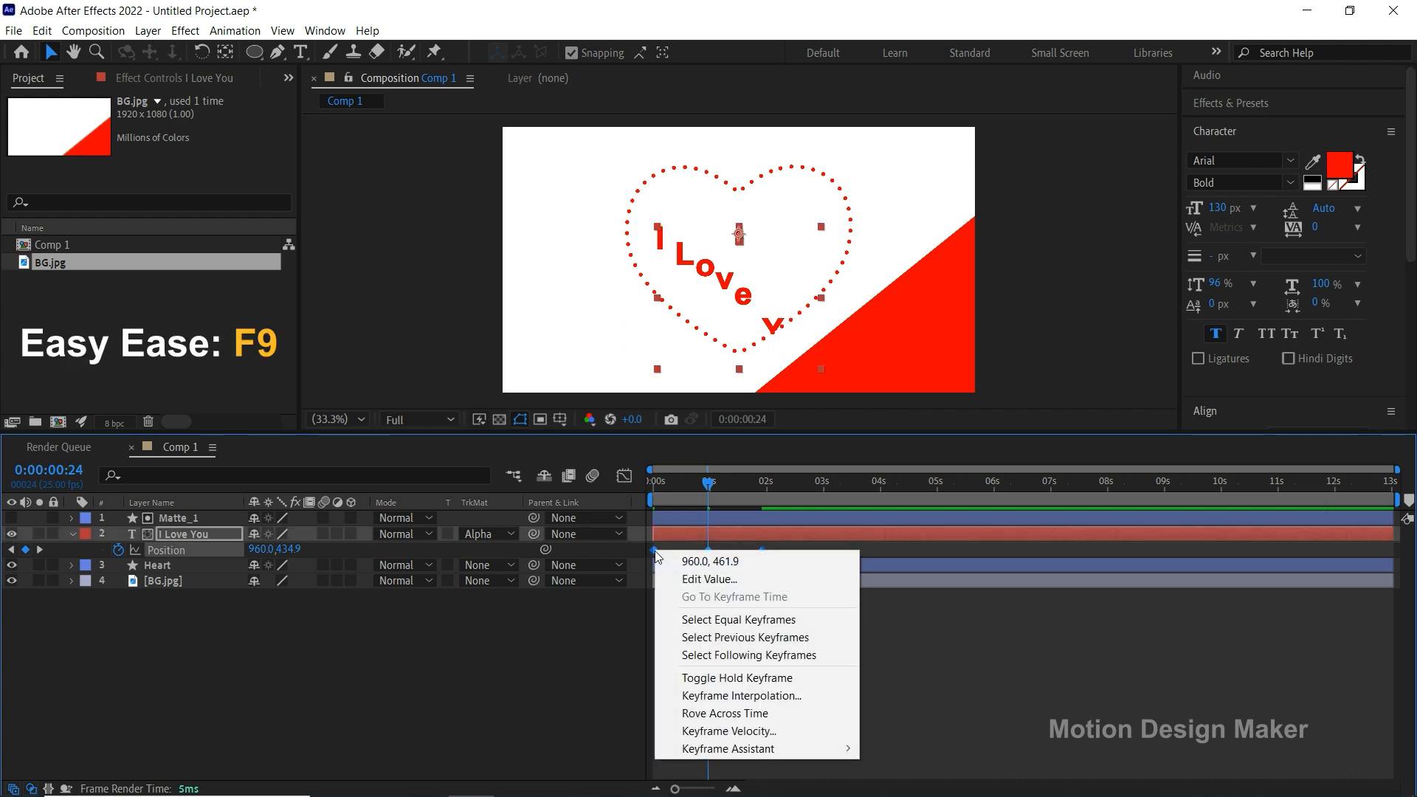
pyautogui.moveTo(775, 752)
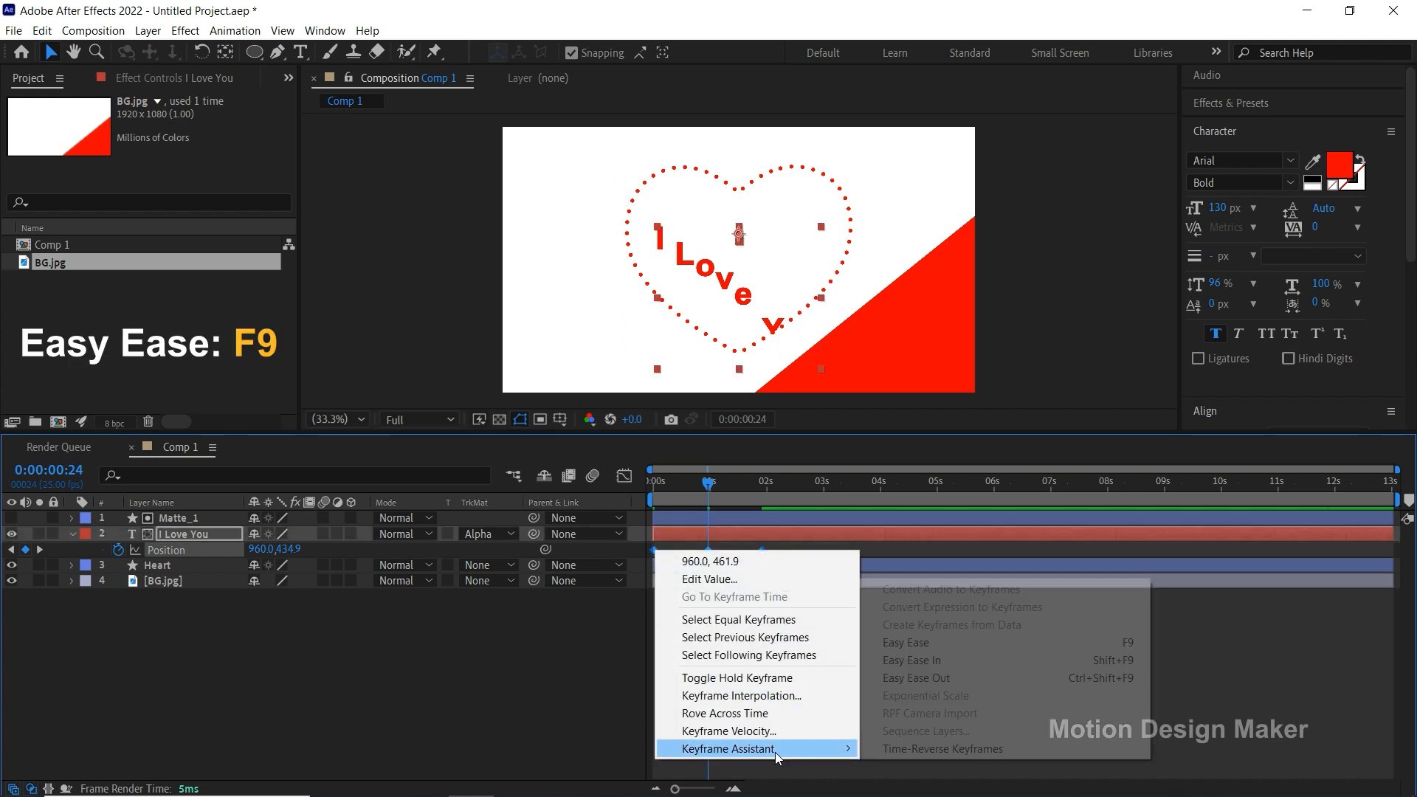
pyautogui.click(977, 640)
pyautogui.click(900, 648)
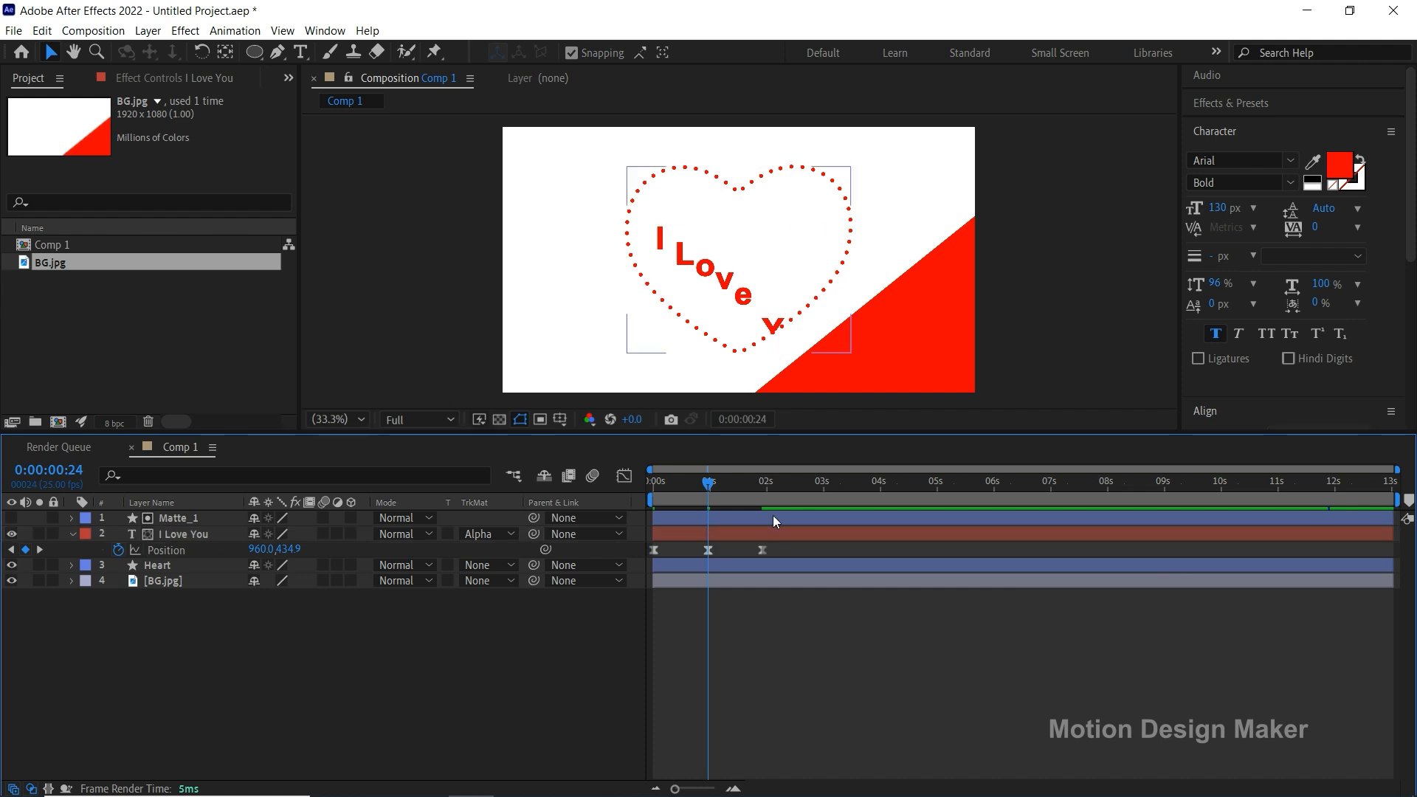
pyautogui.press('space')
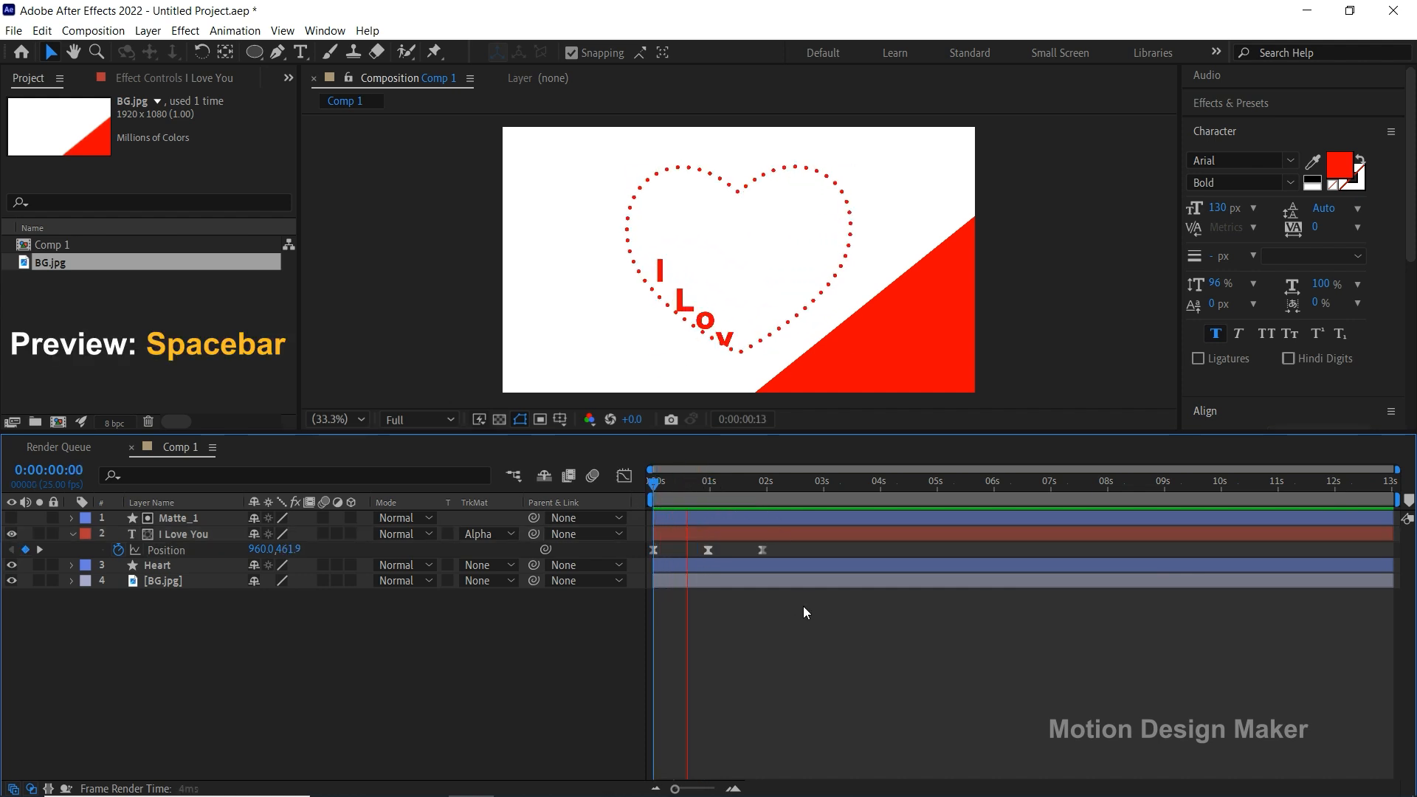
pyautogui.press('space')
# Add a loopOut() expression to the I Love You layer's Position and preview the looping motion.
pyautogui.moveTo(737, 486); pyautogui.dragTo(652, 543)
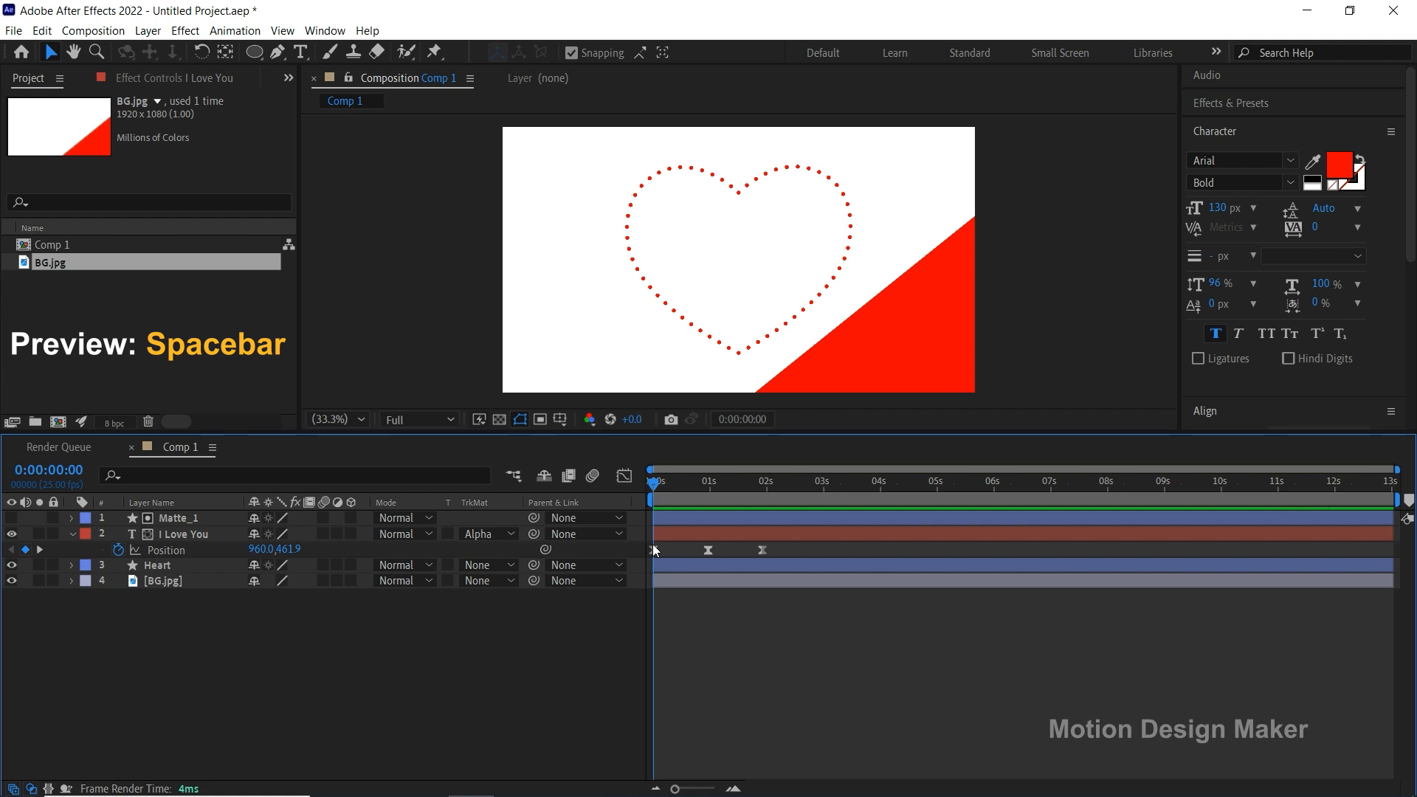
pyautogui.keyDown('alt'); pyautogui.click(118, 550); pyautogui.keyUp('alt')
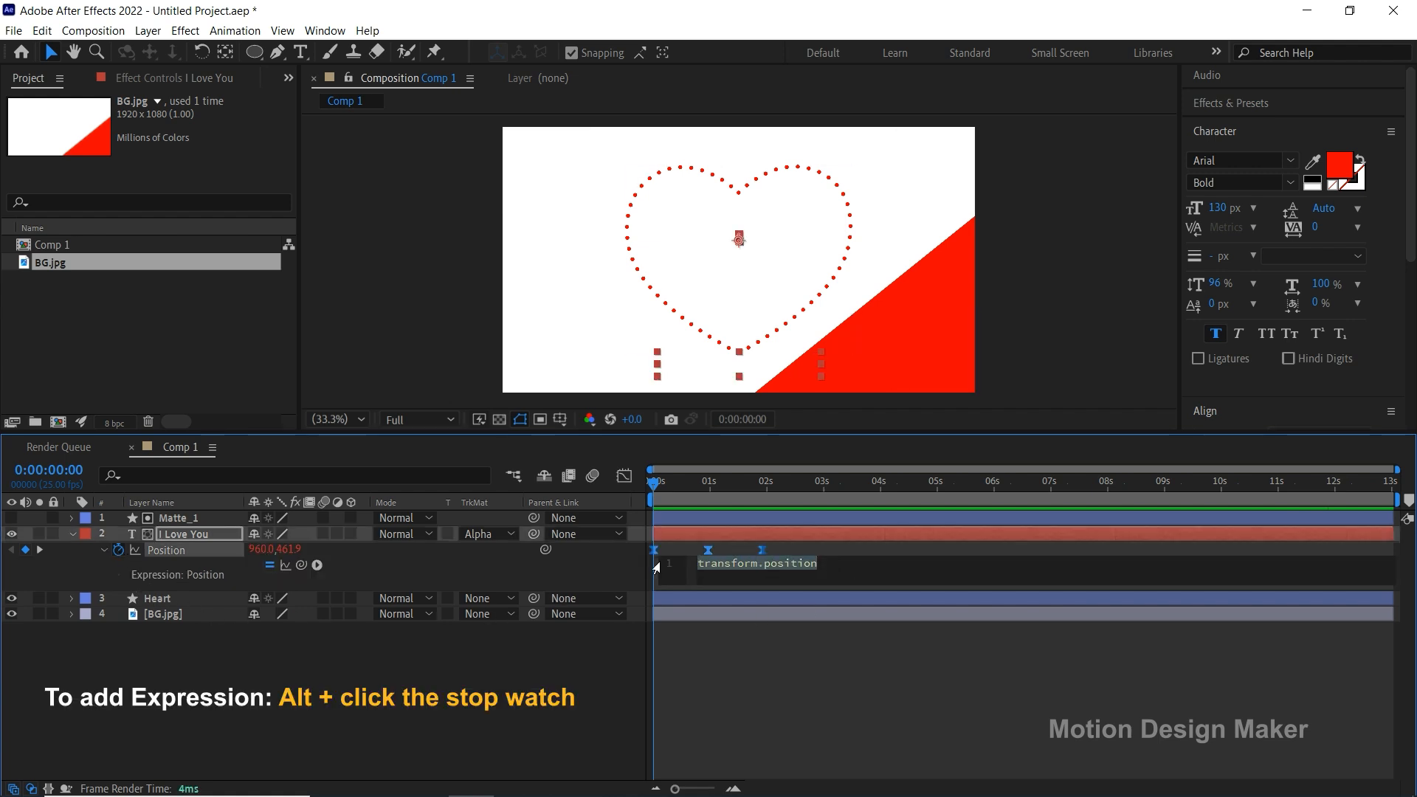
pyautogui.press('BackSpace')
pyautogui.write('loopOut')
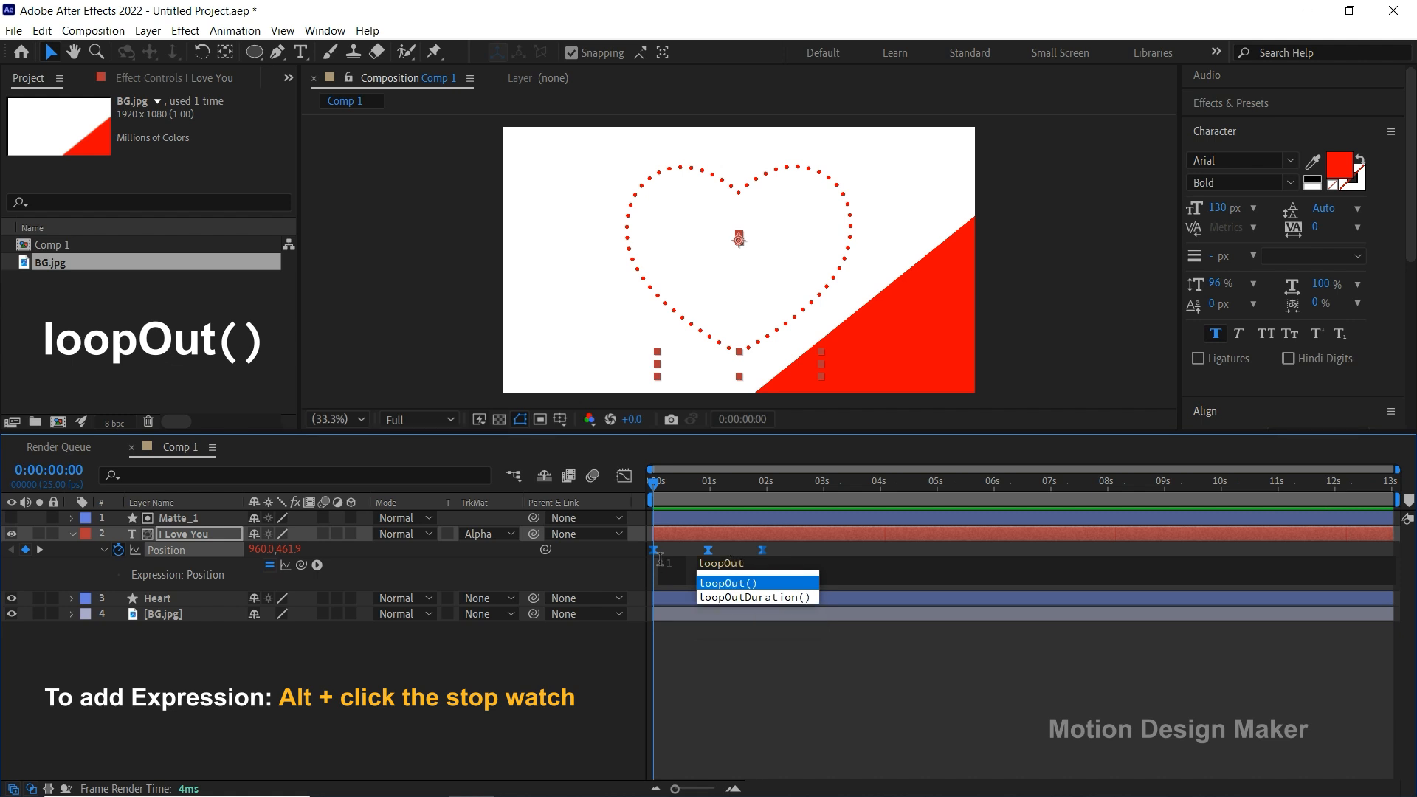
pyautogui.press('Return')
pyautogui.click(717, 641)
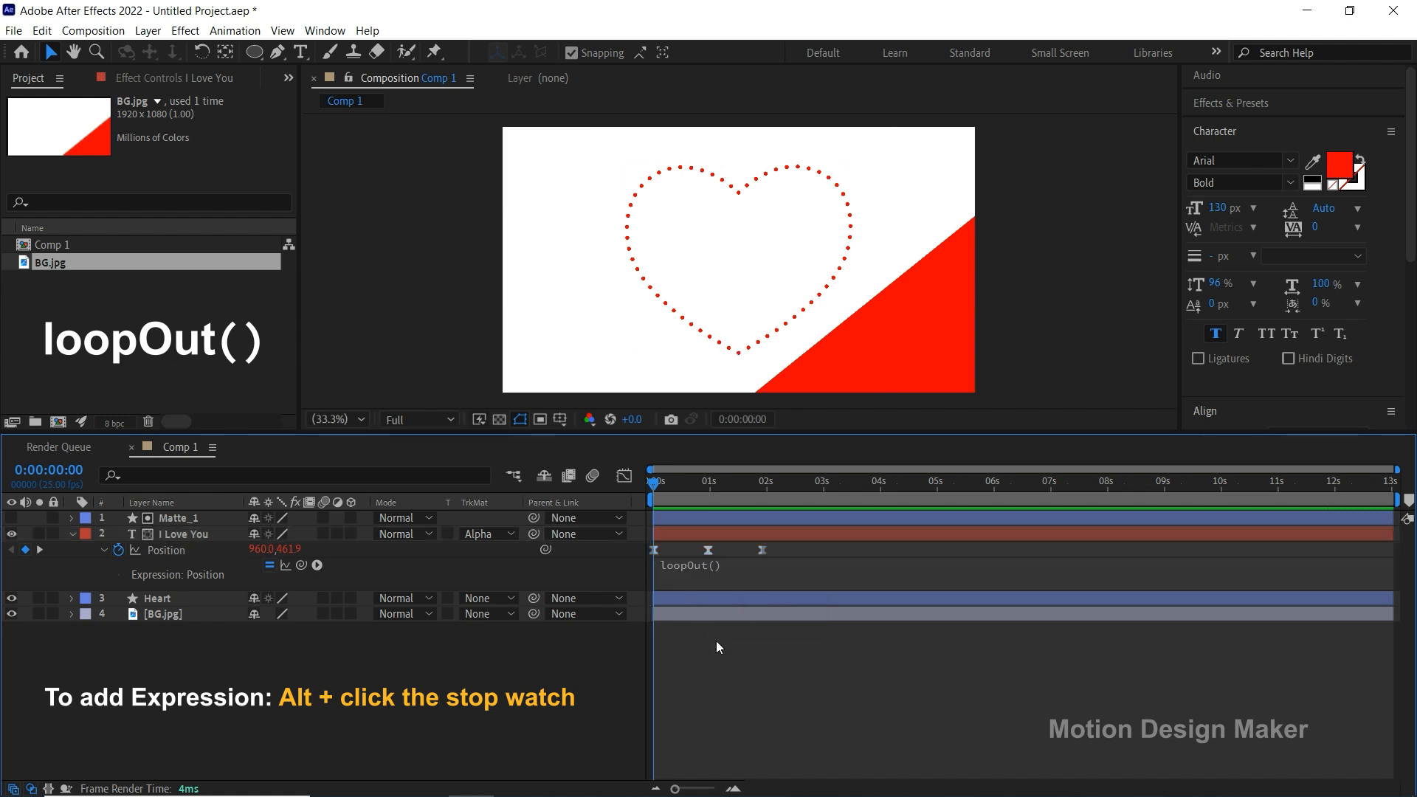
pyautogui.press('space')
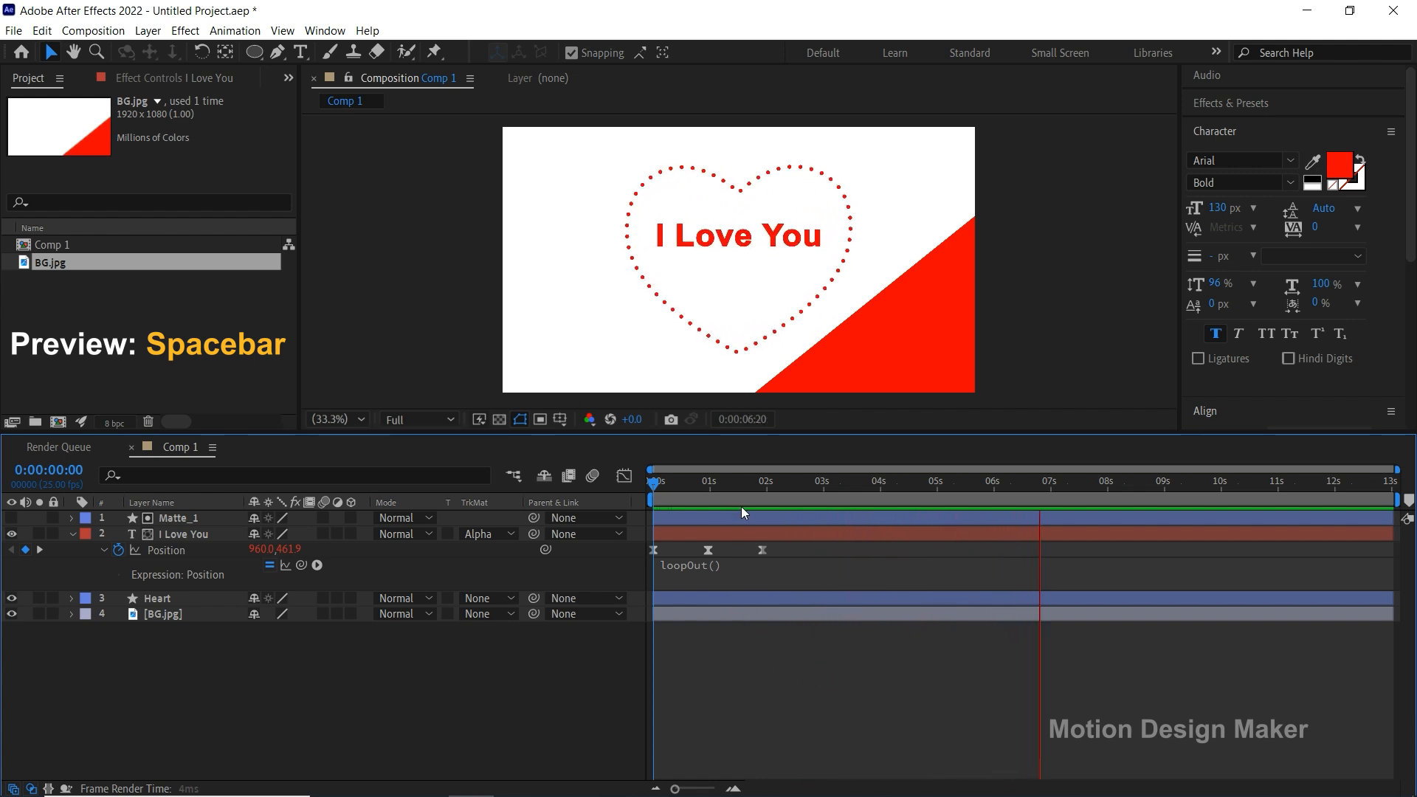
# Find the Turbulent Displace effect and apply it to the I Love You layer.
pyautogui.click(762, 498)
pyautogui.click(767, 534)
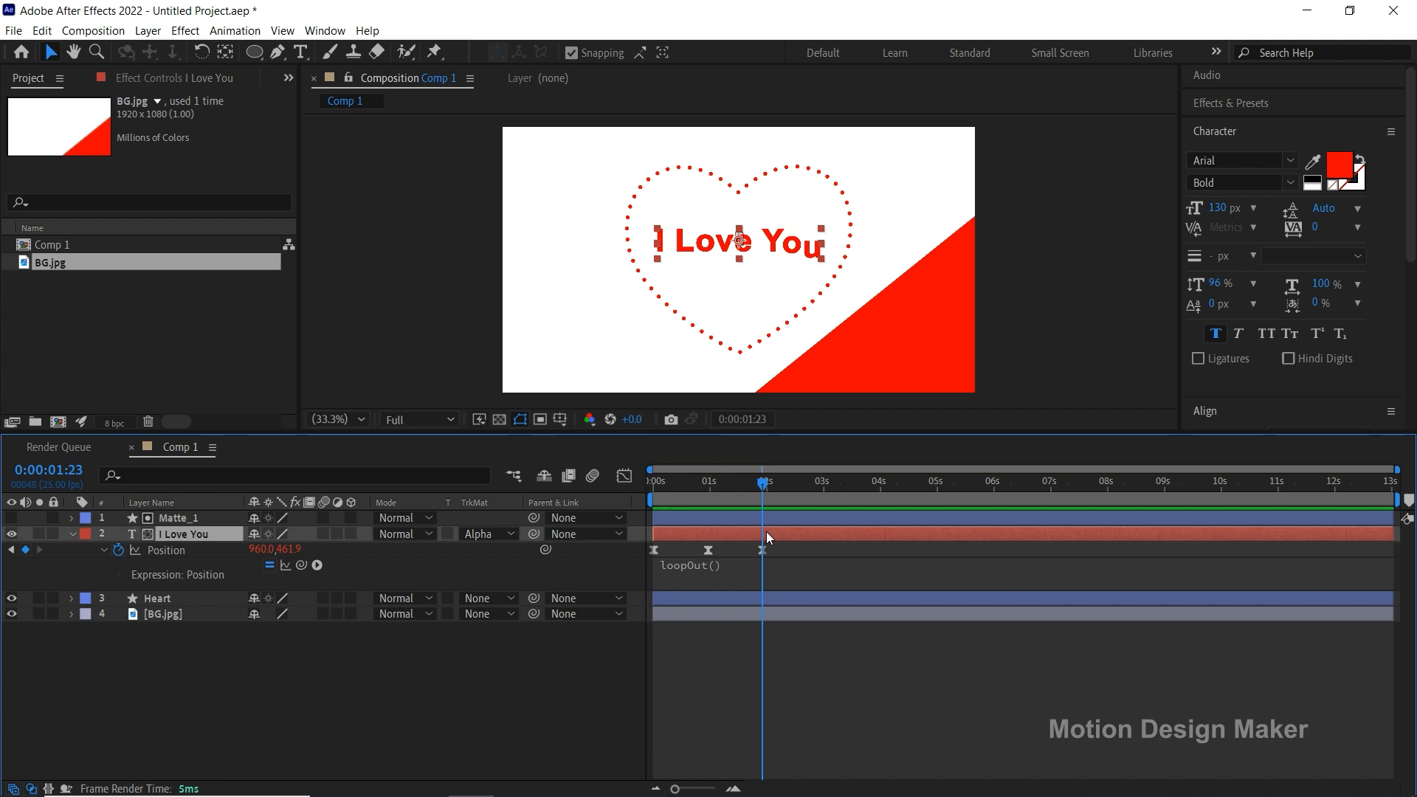
pyautogui.click(1231, 104)
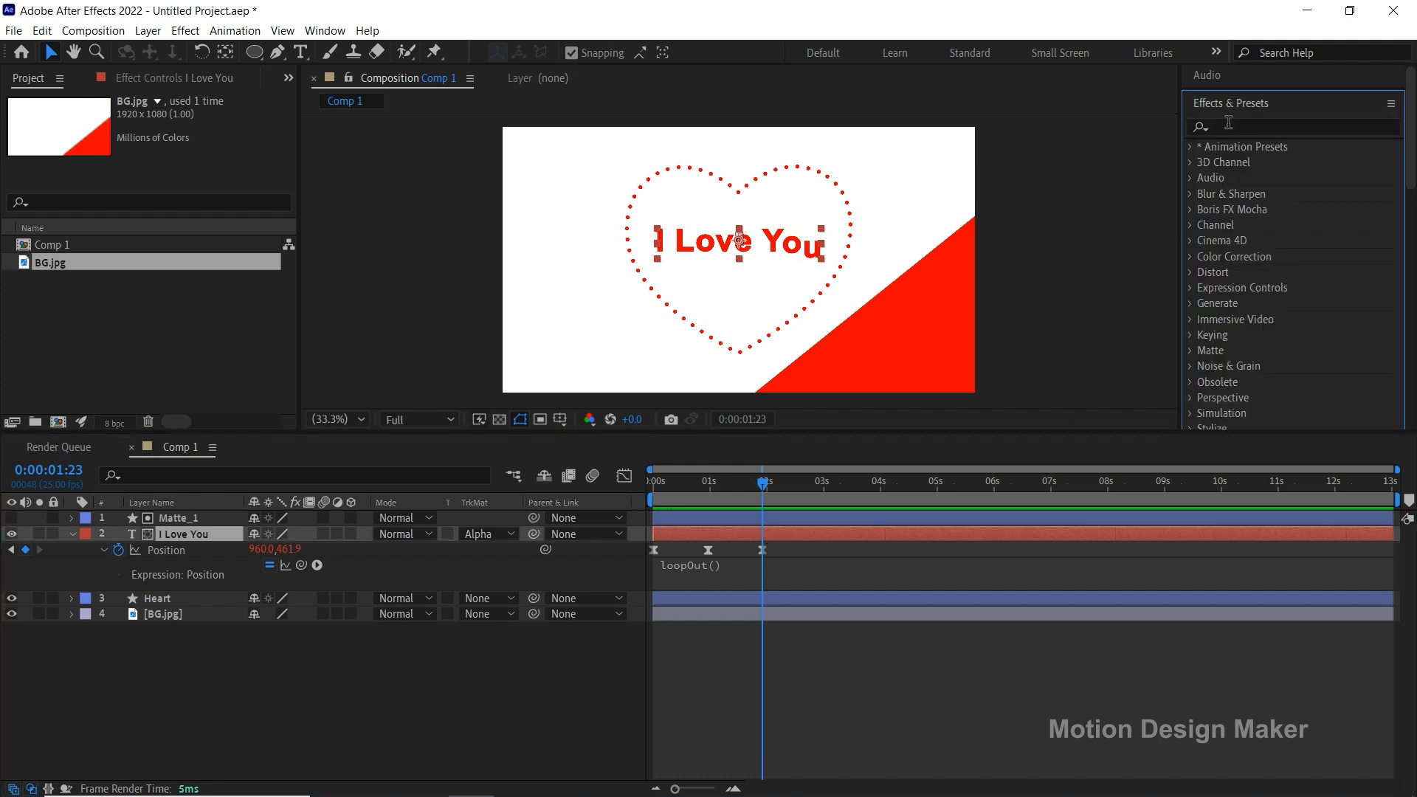
pyautogui.click(1228, 125)
pyautogui.write('turbulent')
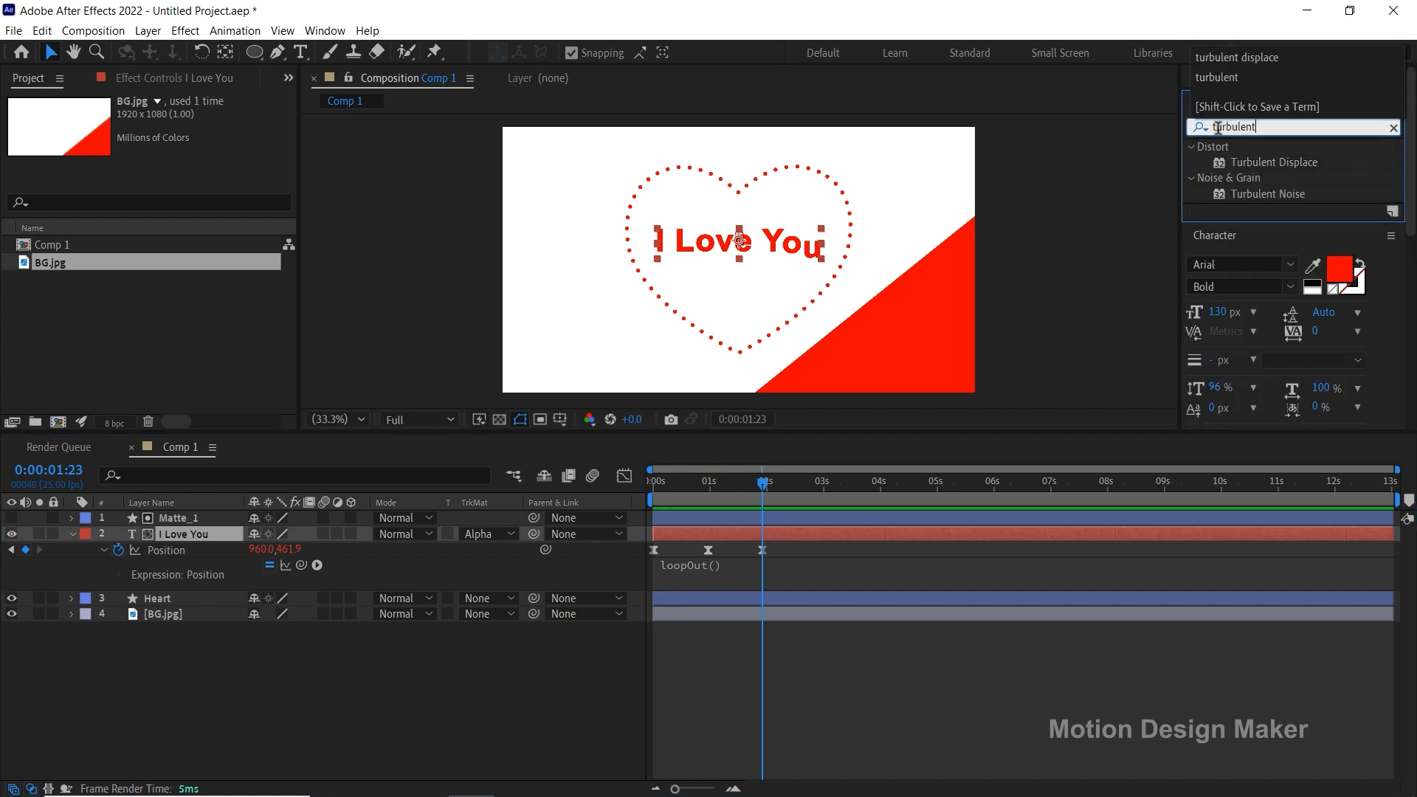
pyautogui.click(1300, 164)
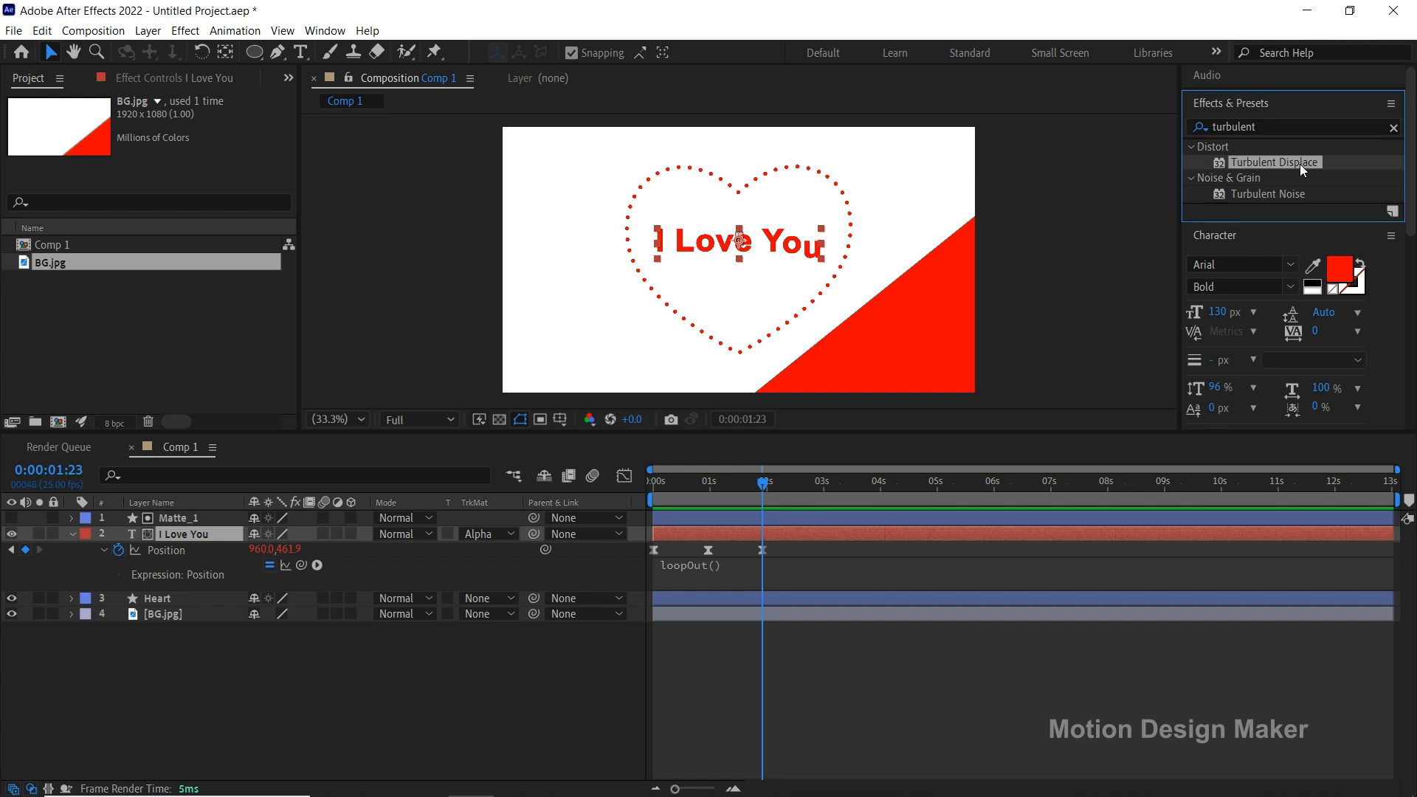
pyautogui.moveTo(890, 446); pyautogui.dragTo(772, 494)
pyautogui.click(403, 403)
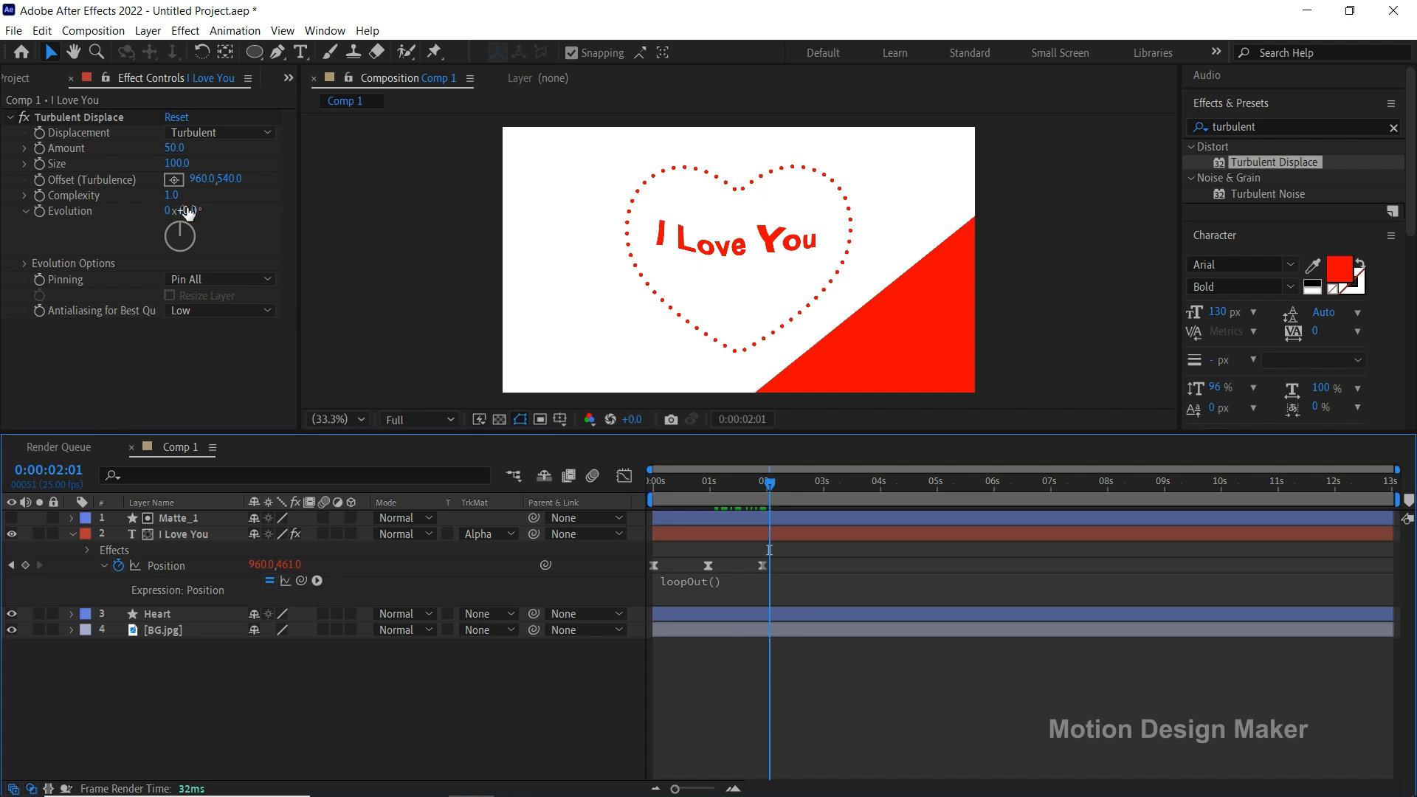
# Set the Turbulent Displace Amount to 5 and Size to 75, leaving a trial Evolution change undone.
pyautogui.moveTo(188, 212); pyautogui.dragTo(231, 225)
pyautogui.hotkey('ctrl', 'z')
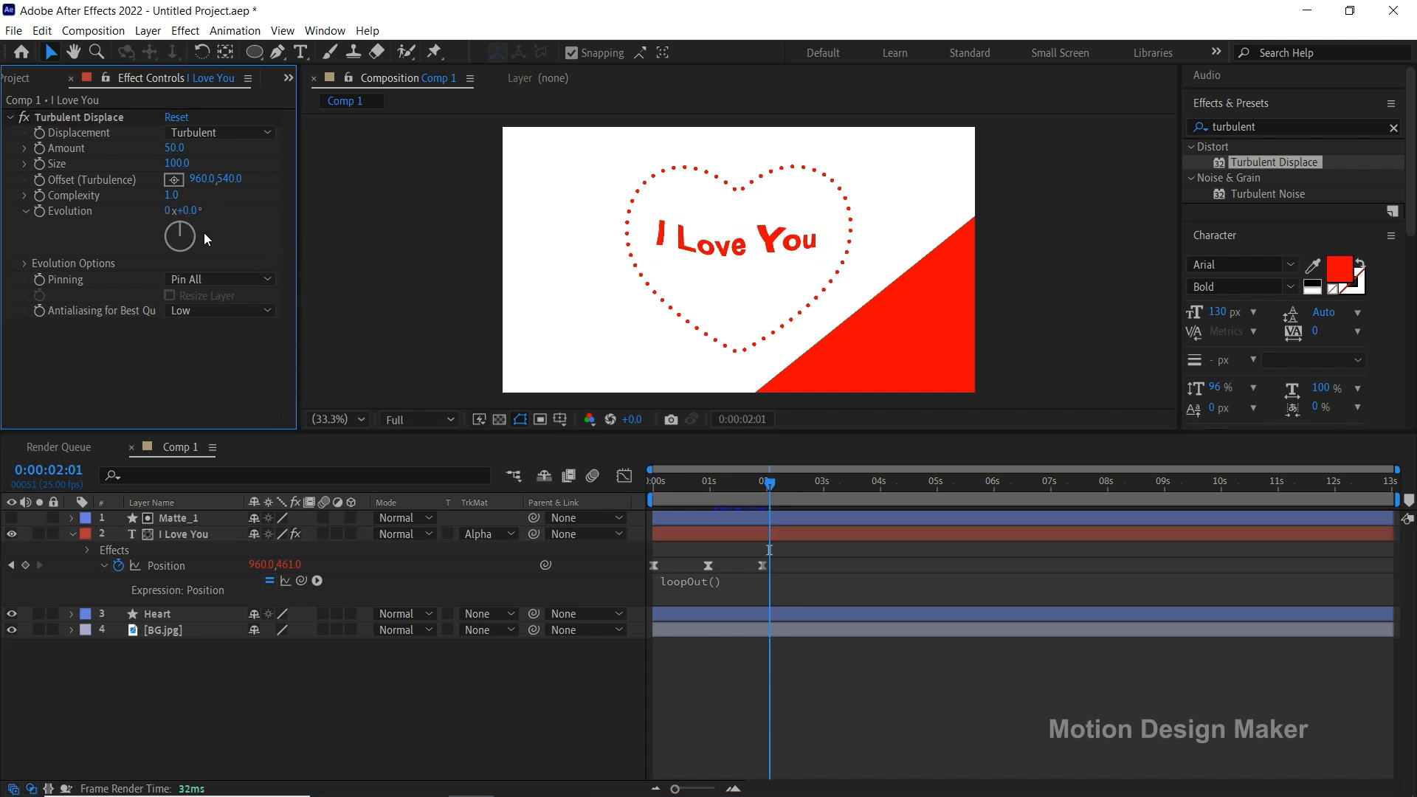
pyautogui.click(175, 150)
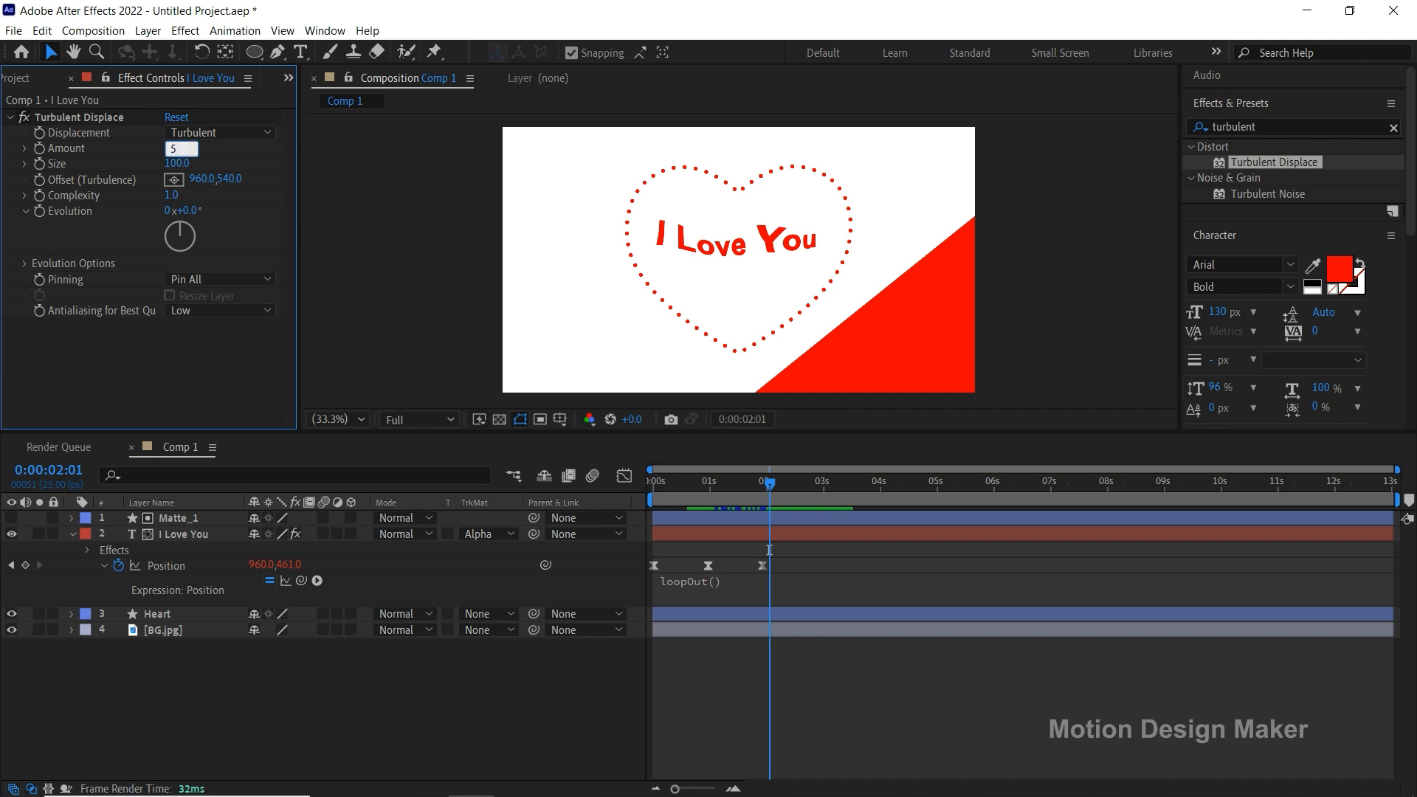
pyautogui.press('Return')
pyautogui.write('75')
pyautogui.press('Return')
pyautogui.click(219, 156)
# Animate the Turbulent Displace Evolution from 0x+0.0° at 0:00:00:00 to 8x+0.0° at 0:00:13:00.
pyautogui.moveTo(769, 487); pyautogui.dragTo(632, 502)
pyautogui.click(38, 211)
pyautogui.click(690, 533)
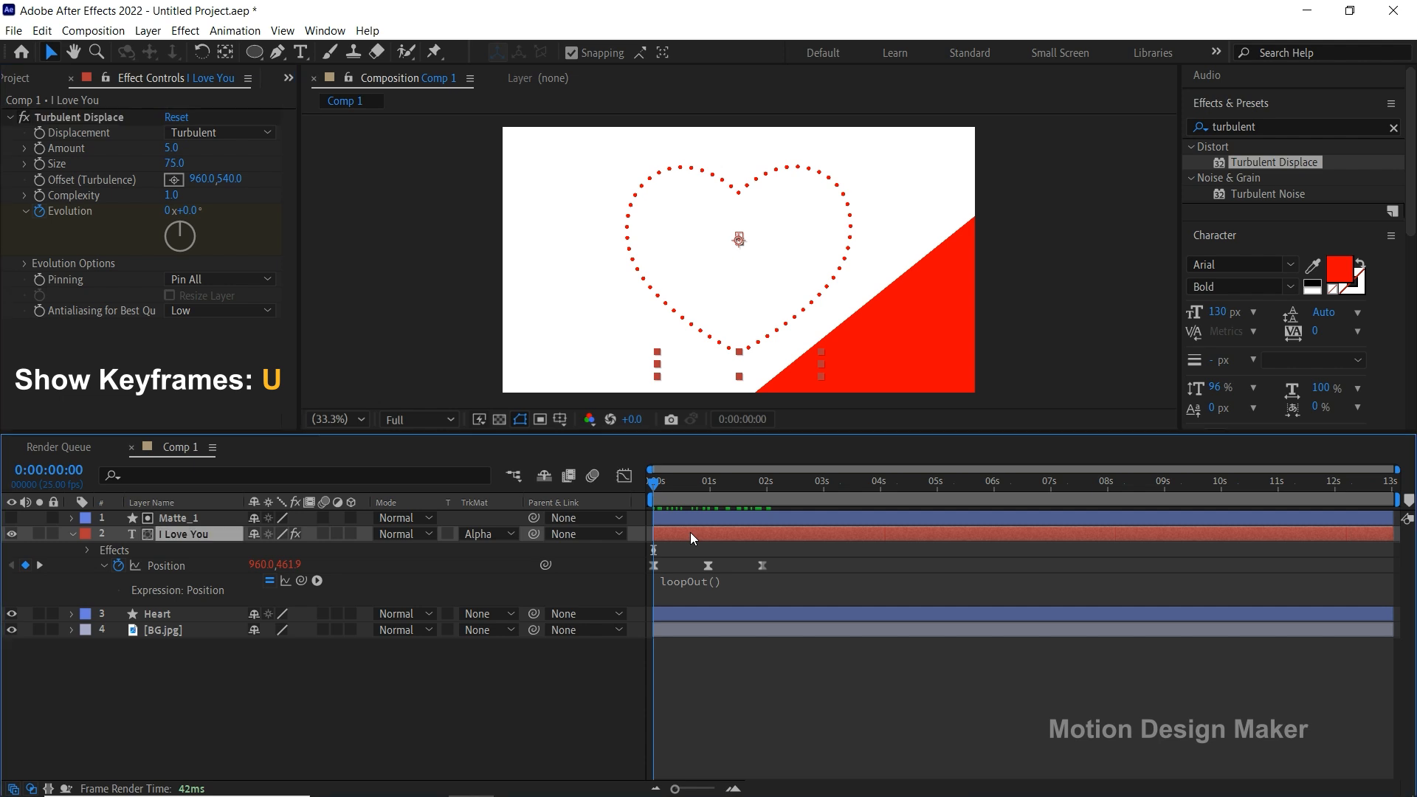
pyautogui.press('u')
pyautogui.moveTo(694, 488); pyautogui.dragTo(1398, 504)
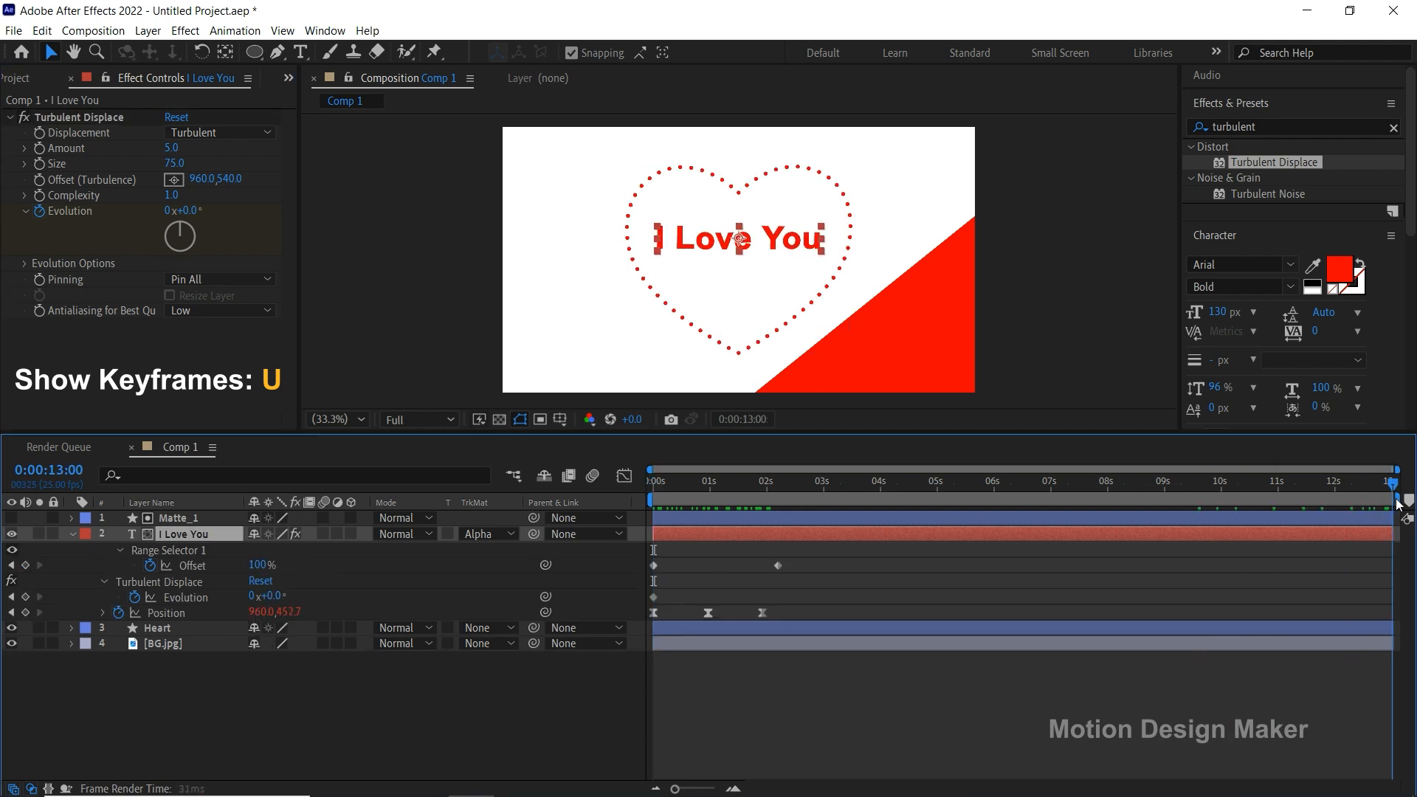
pyautogui.click(255, 597)
pyautogui.write('8')
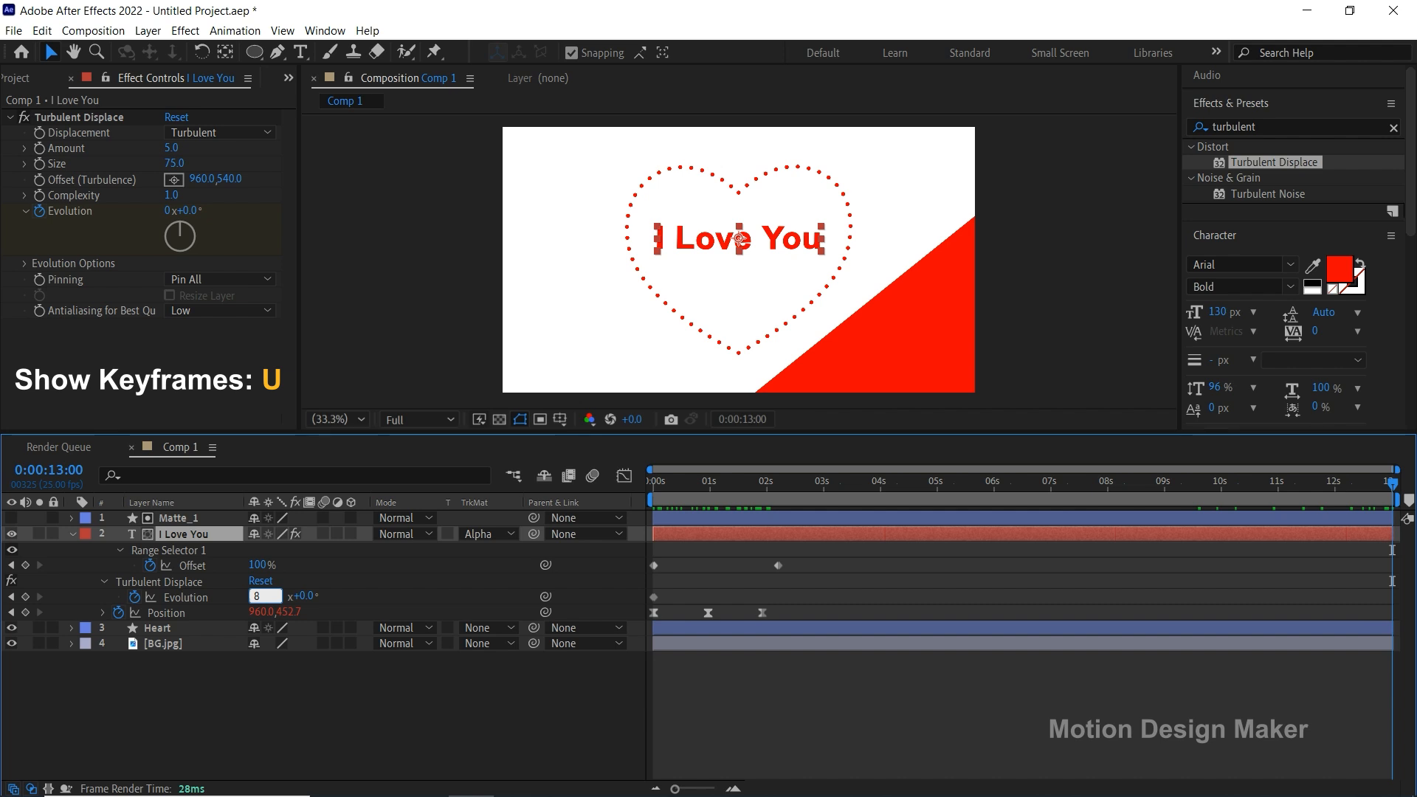
pyautogui.click(340, 595)
pyautogui.click(656, 684)
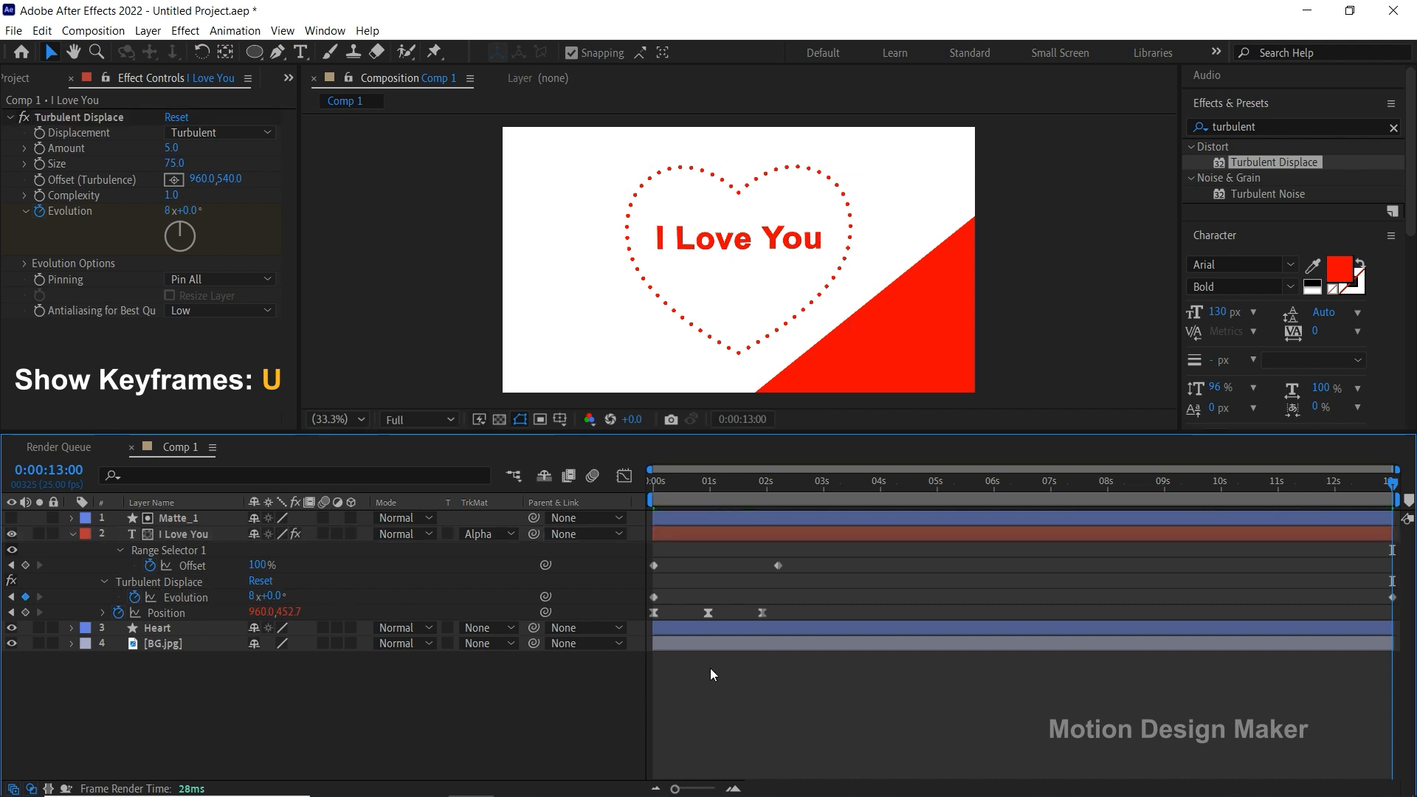
# Preview the wobbling I Love You text from the start of the composition.
pyautogui.moveTo(705, 479); pyautogui.dragTo(631, 492)
pyautogui.press('space')
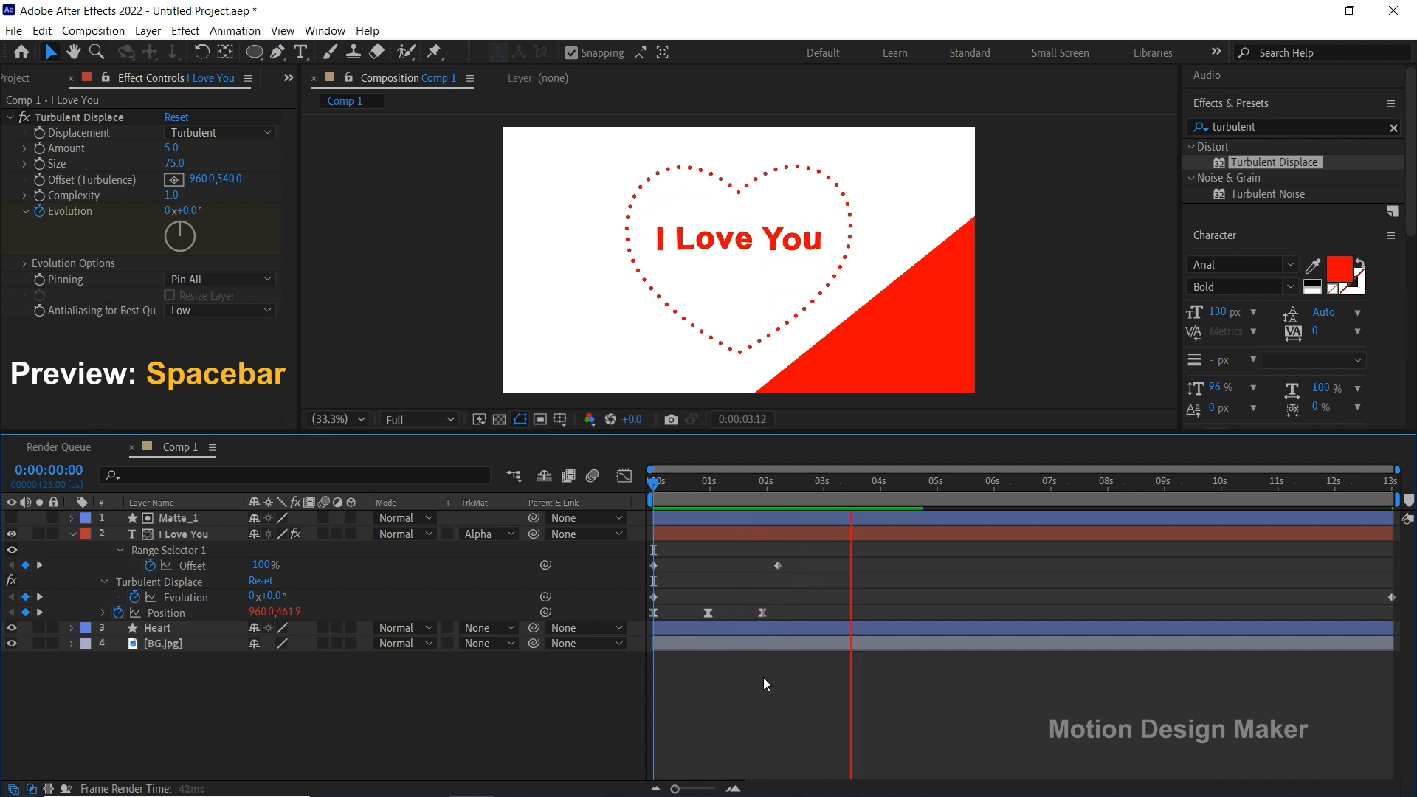
pyautogui.press('space')
# Preview the Turbulent Displace wobble again from the start, enlarged to 100% around the I Love You text.
pyautogui.press('z')
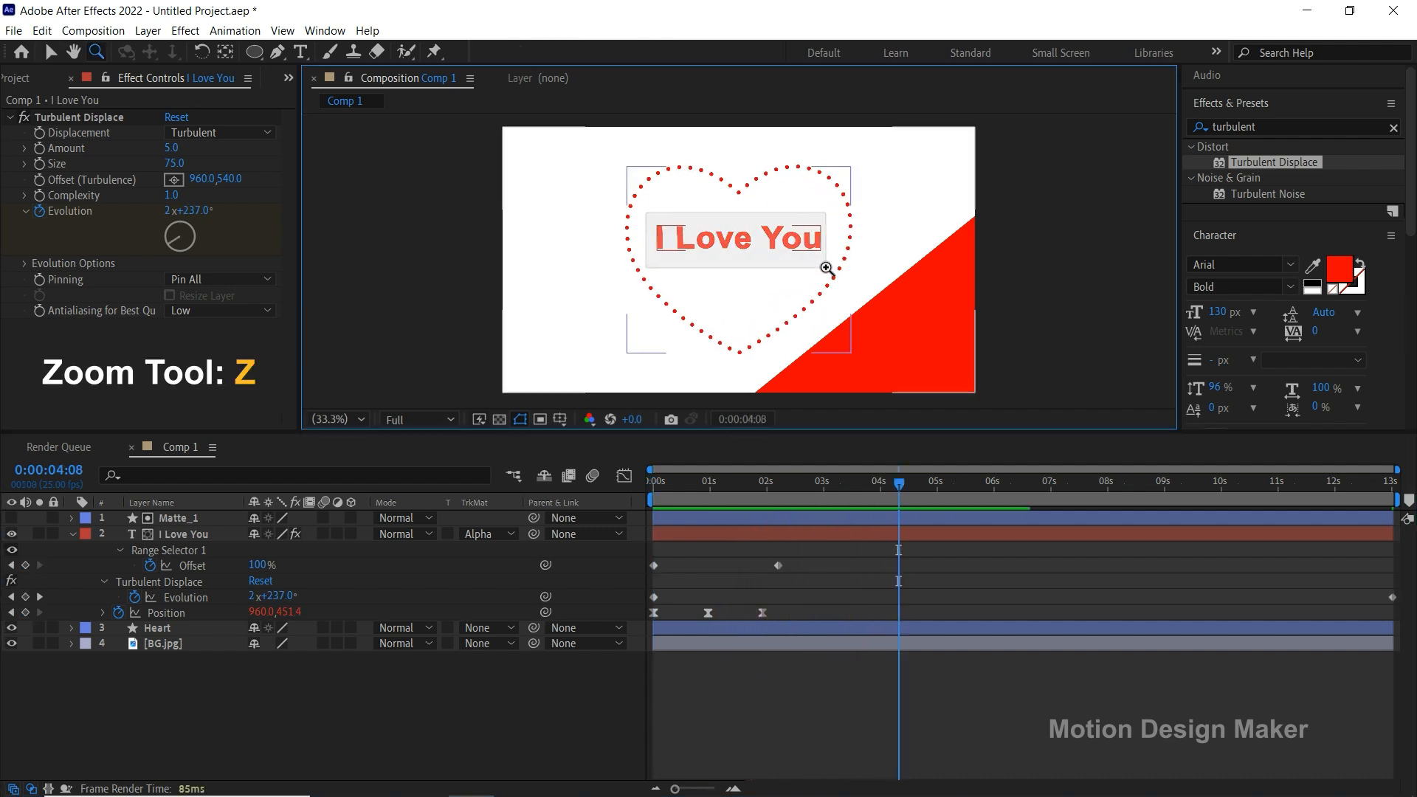
pyautogui.moveTo(826, 267); pyautogui.dragTo(838, 260)
pyautogui.press('v')
pyautogui.moveTo(900, 484); pyautogui.dragTo(645, 528)
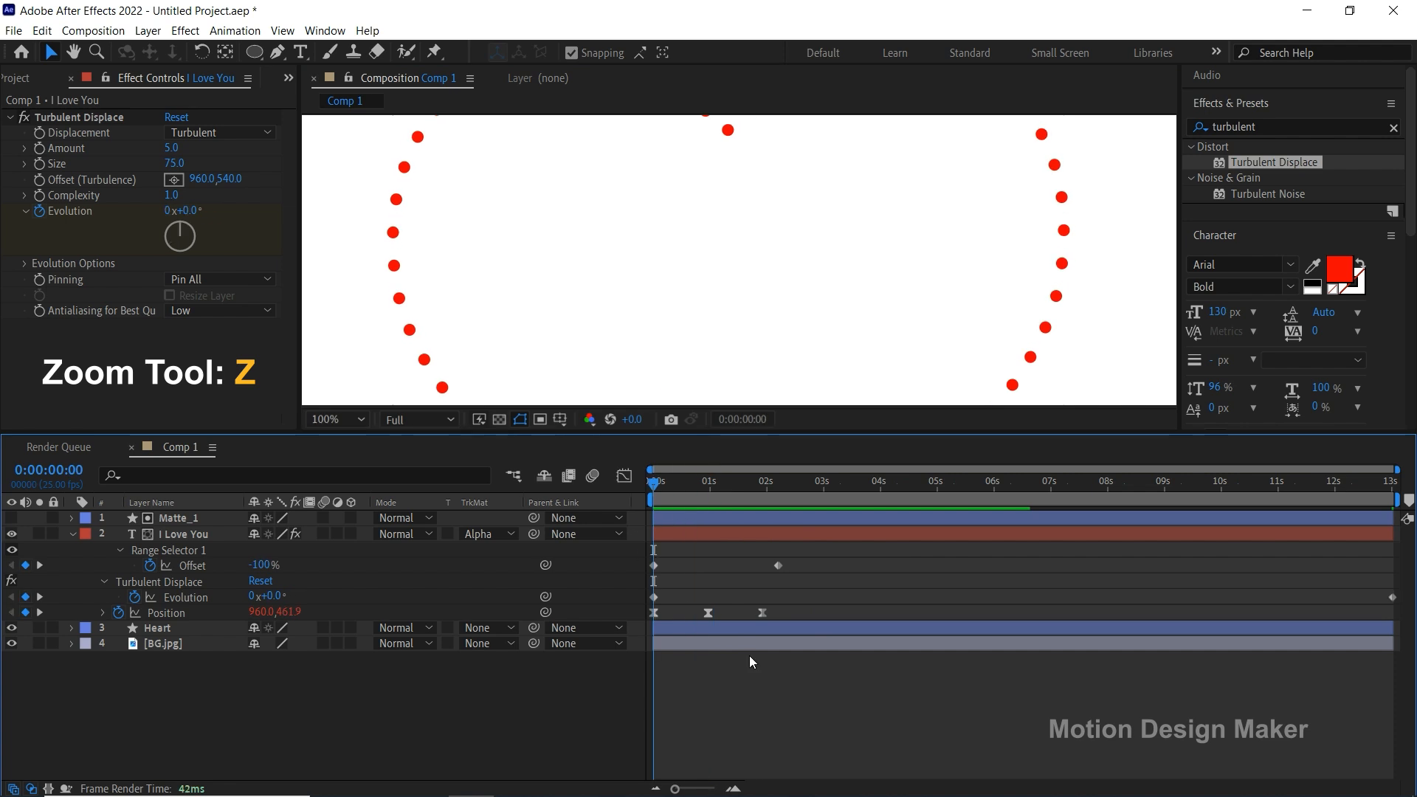
pyautogui.press('space')
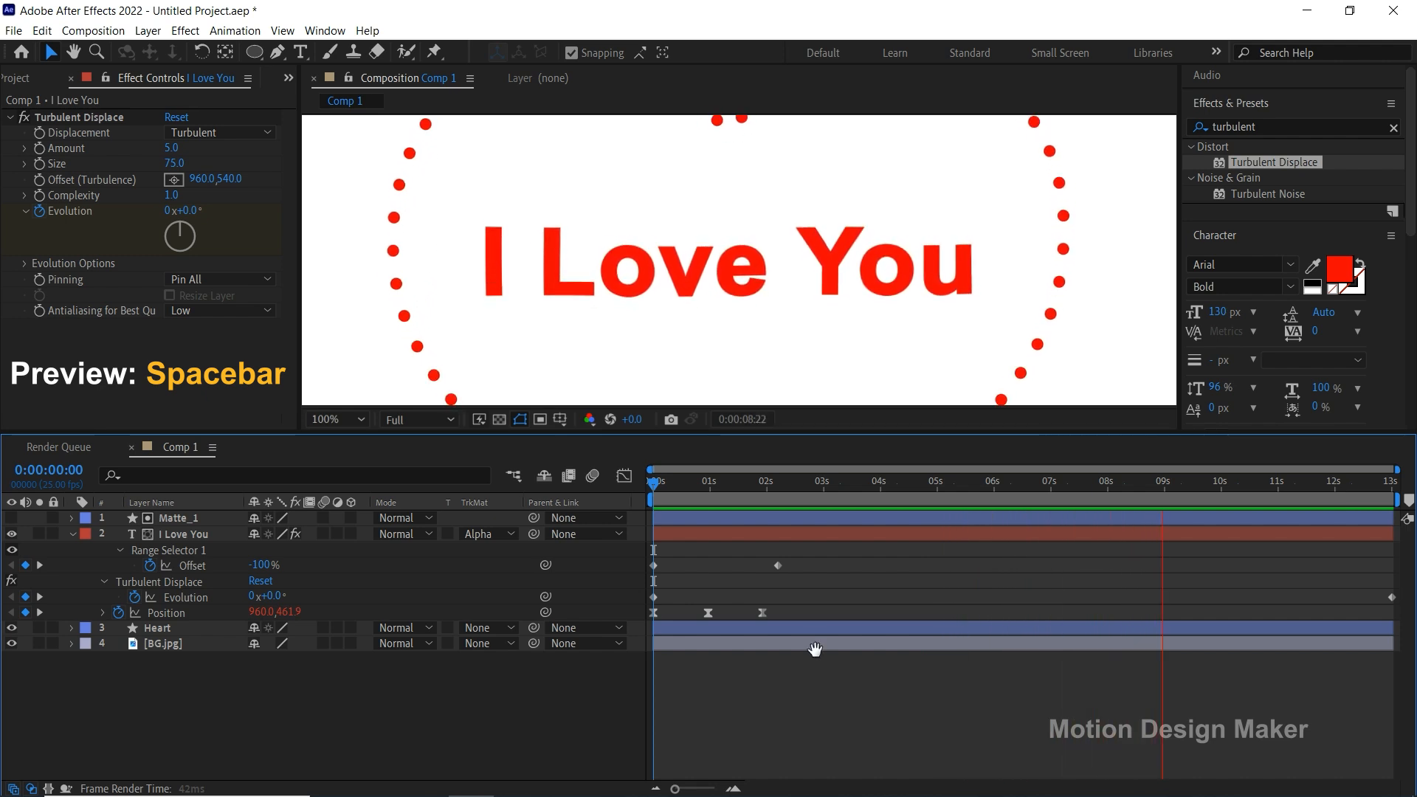
pyautogui.press('space')
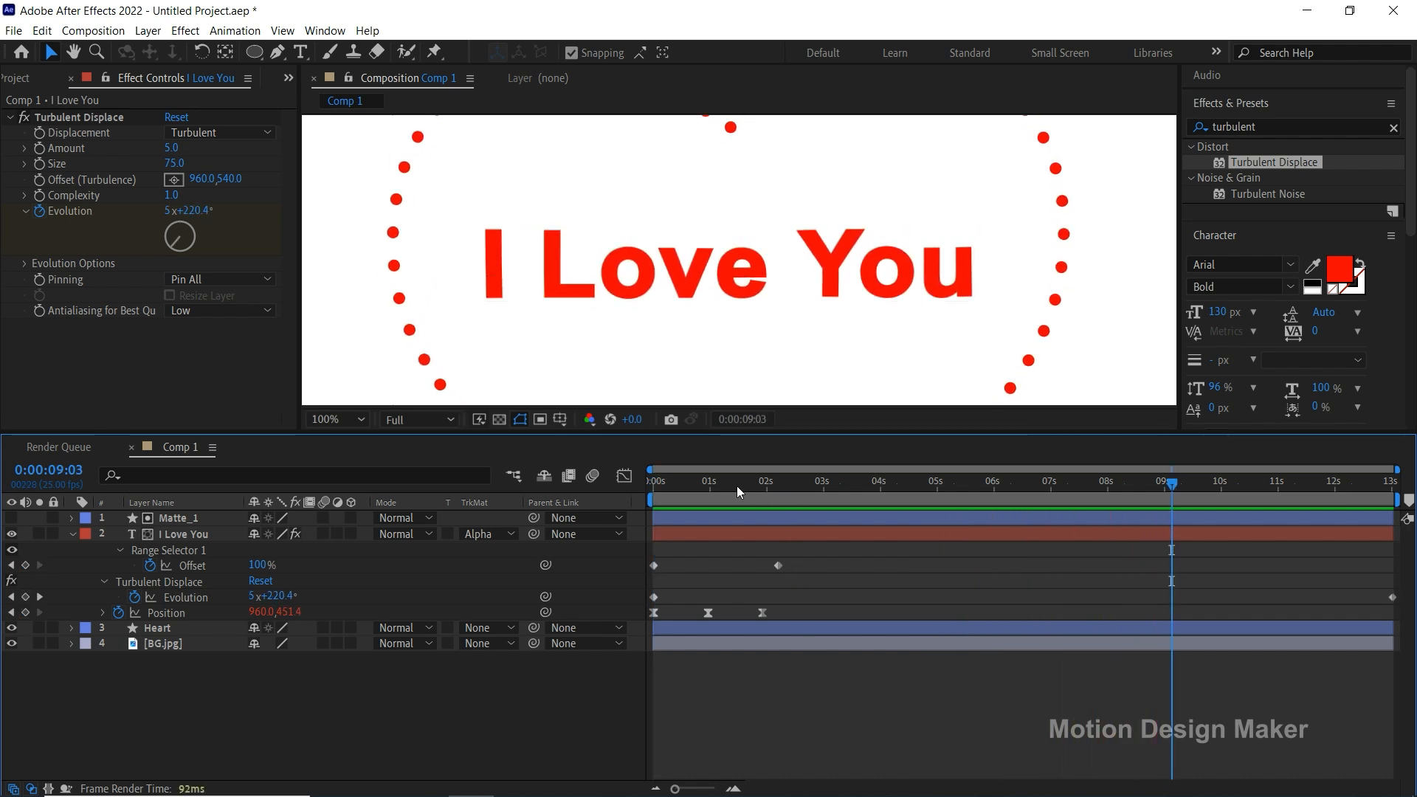
pyautogui.click(710, 487)
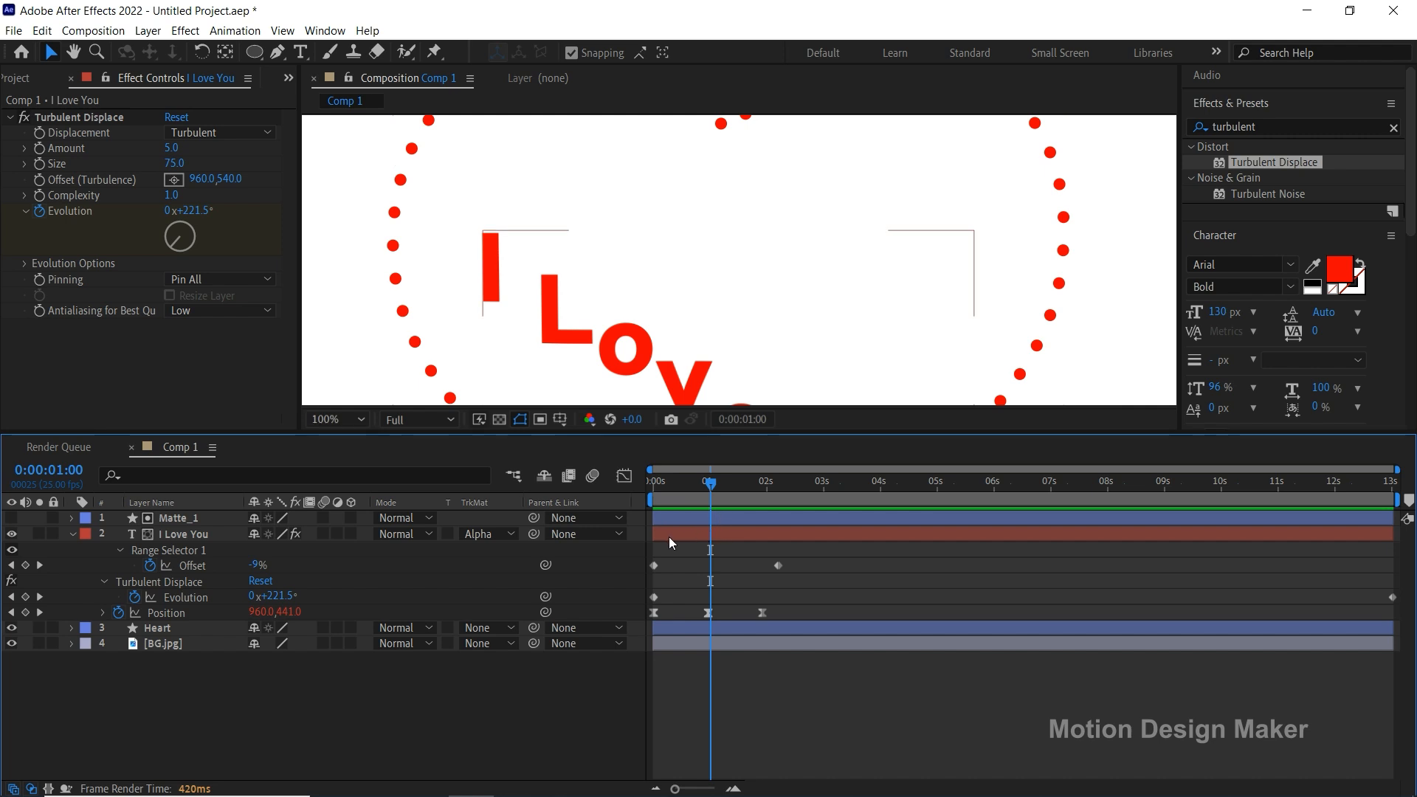
# Collapse the I Love You layer's properties and preview the whole composition fitted in view.
pyautogui.click(356, 418)
pyautogui.click(367, 437)
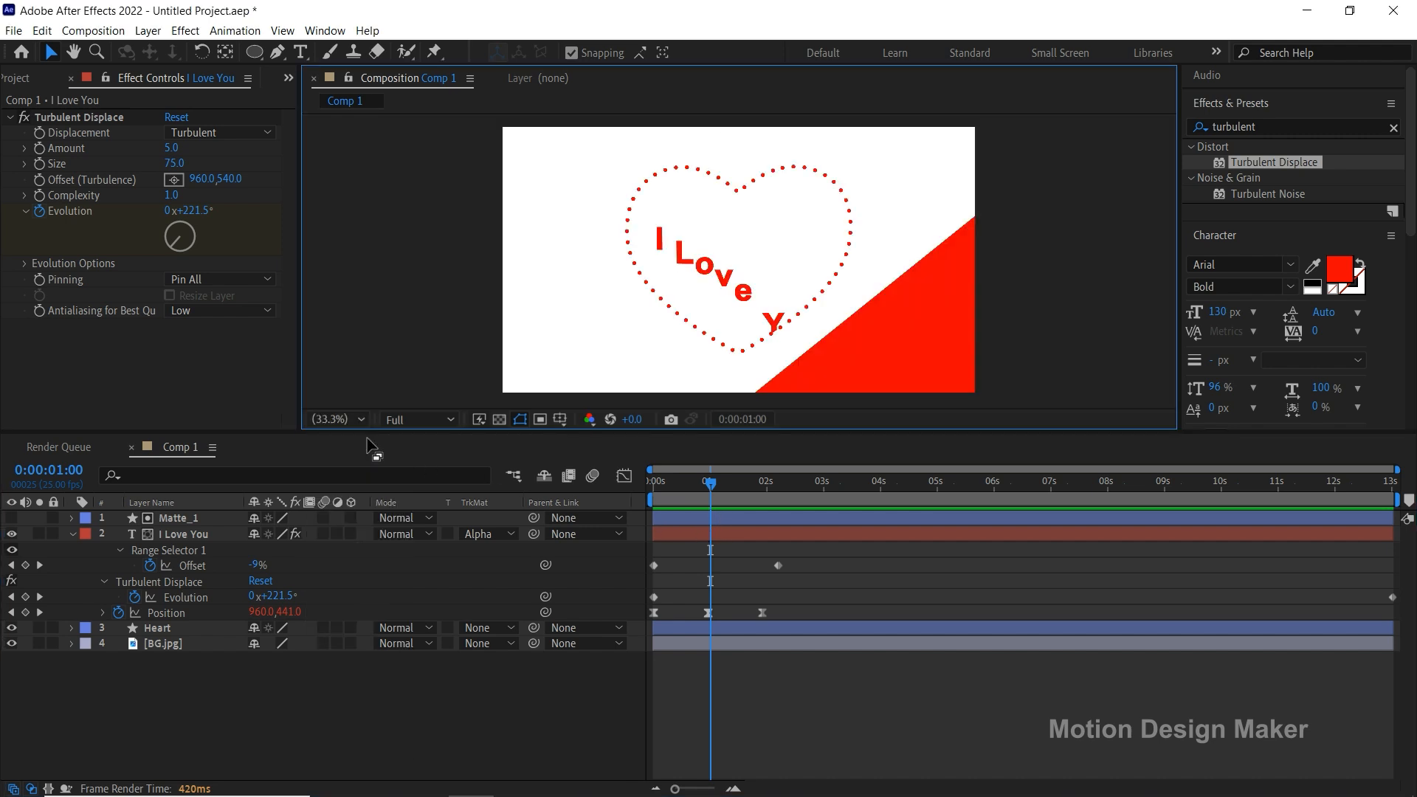
pyautogui.click(73, 535)
pyautogui.press('space')
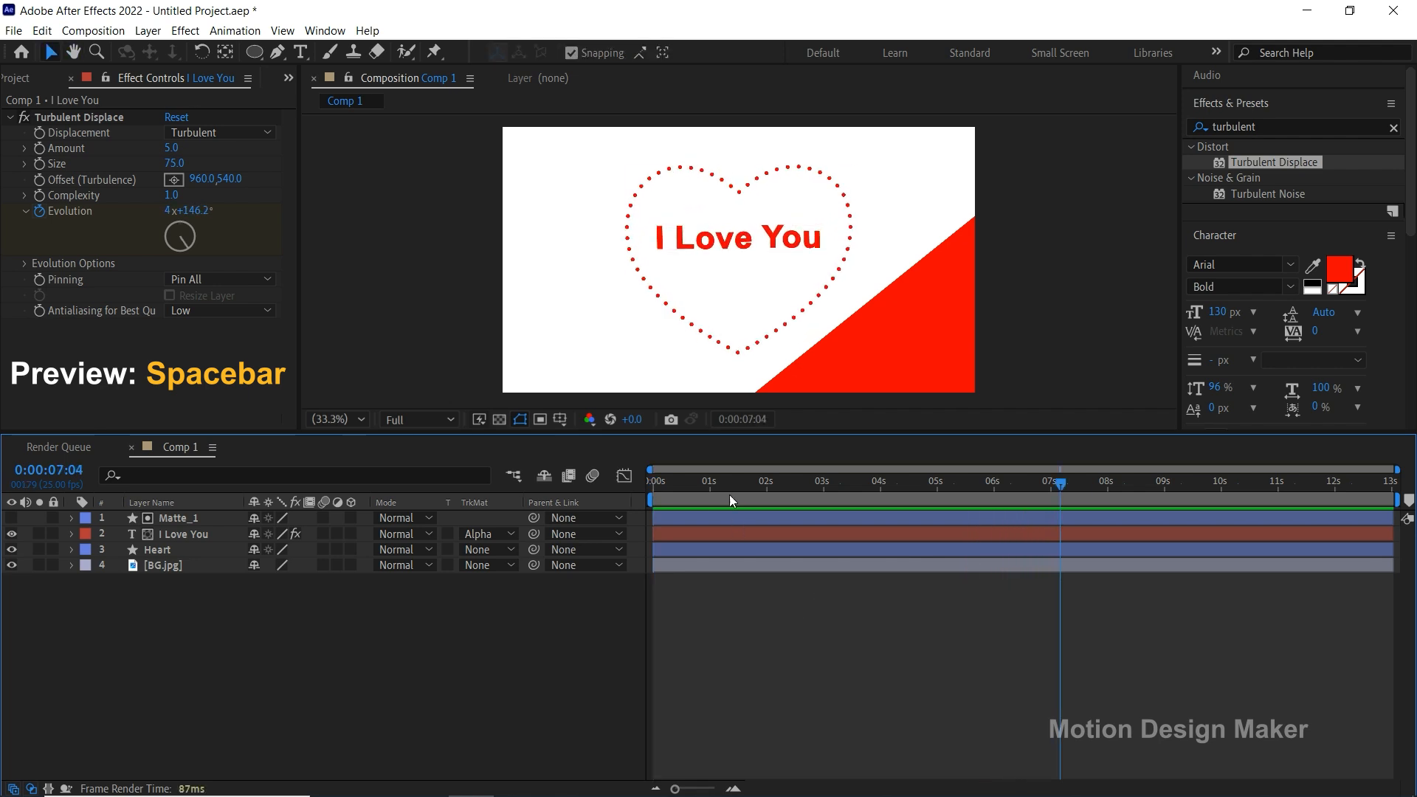
pyautogui.press('space')
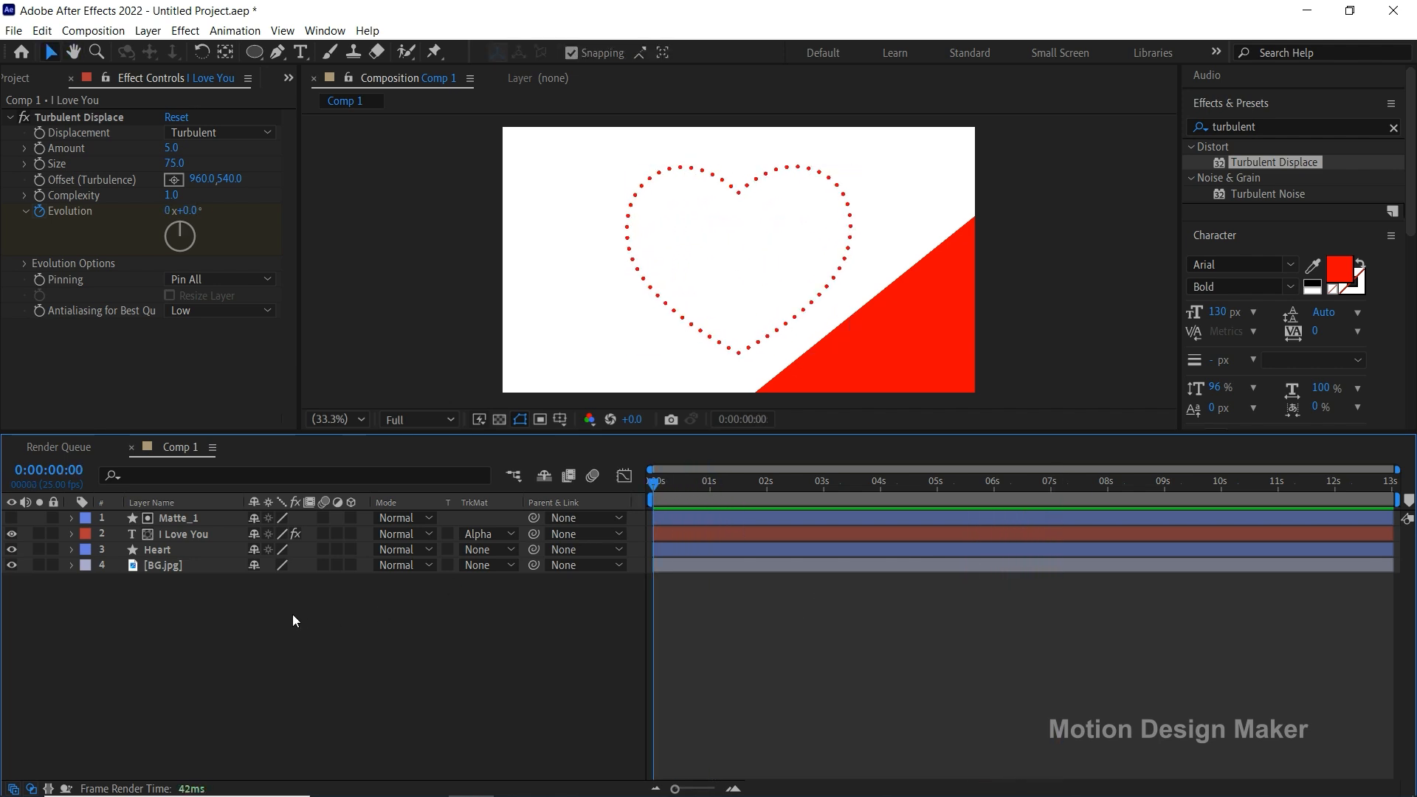
# Create a 1920 x 1080 px solid layer named Particles and solo it.
pyautogui.click(150, 33)
pyautogui.moveTo(291, 53)
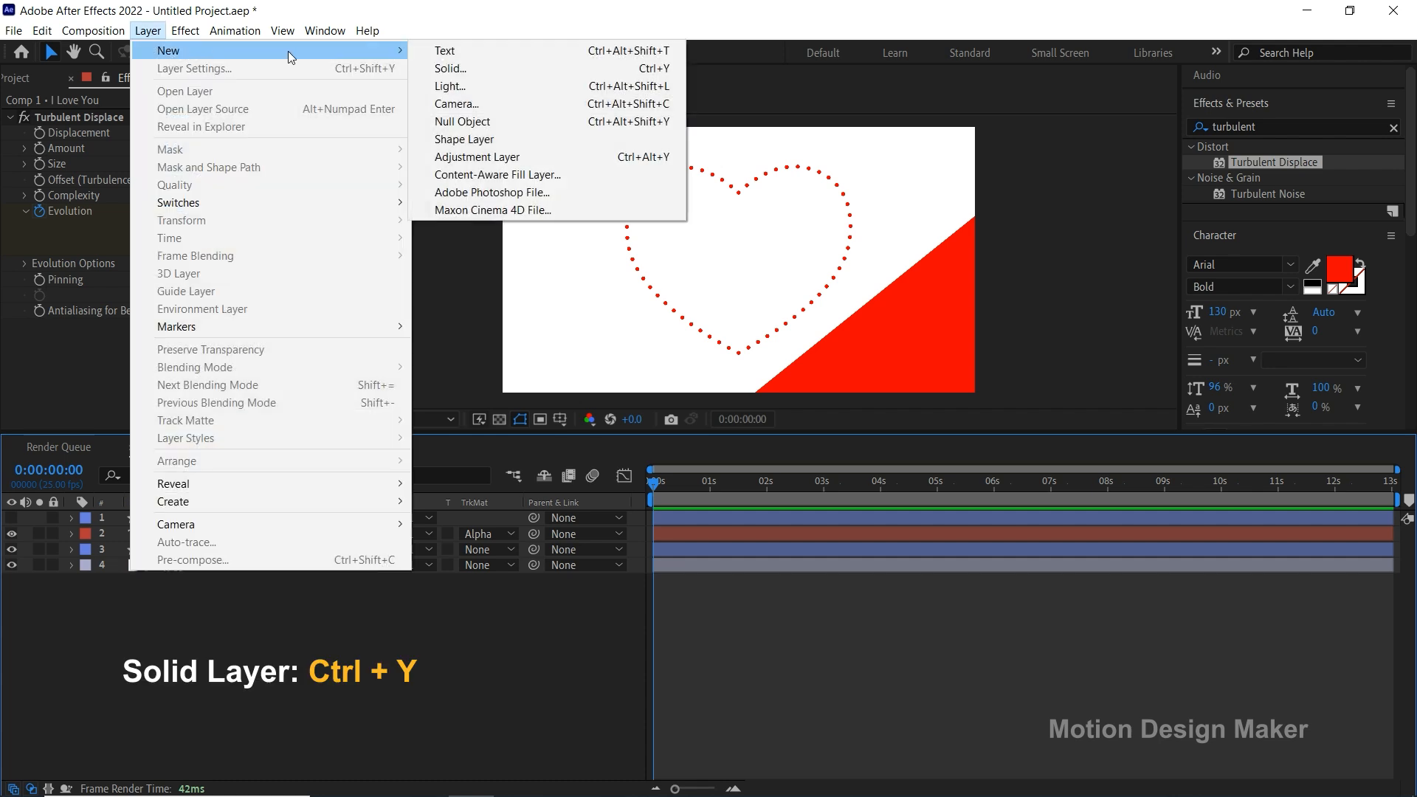
pyautogui.click(515, 70)
pyautogui.write('Particles')
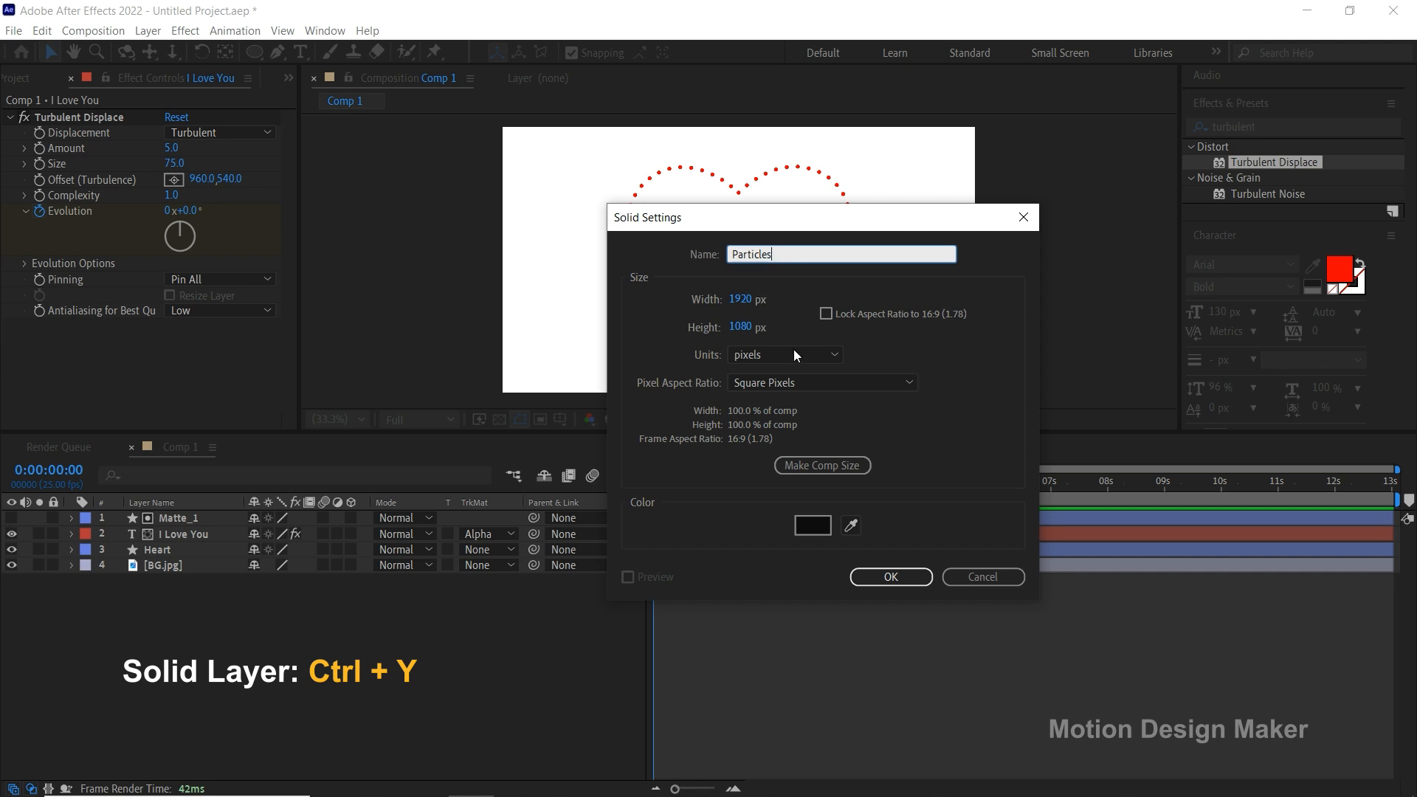
pyautogui.click(891, 576)
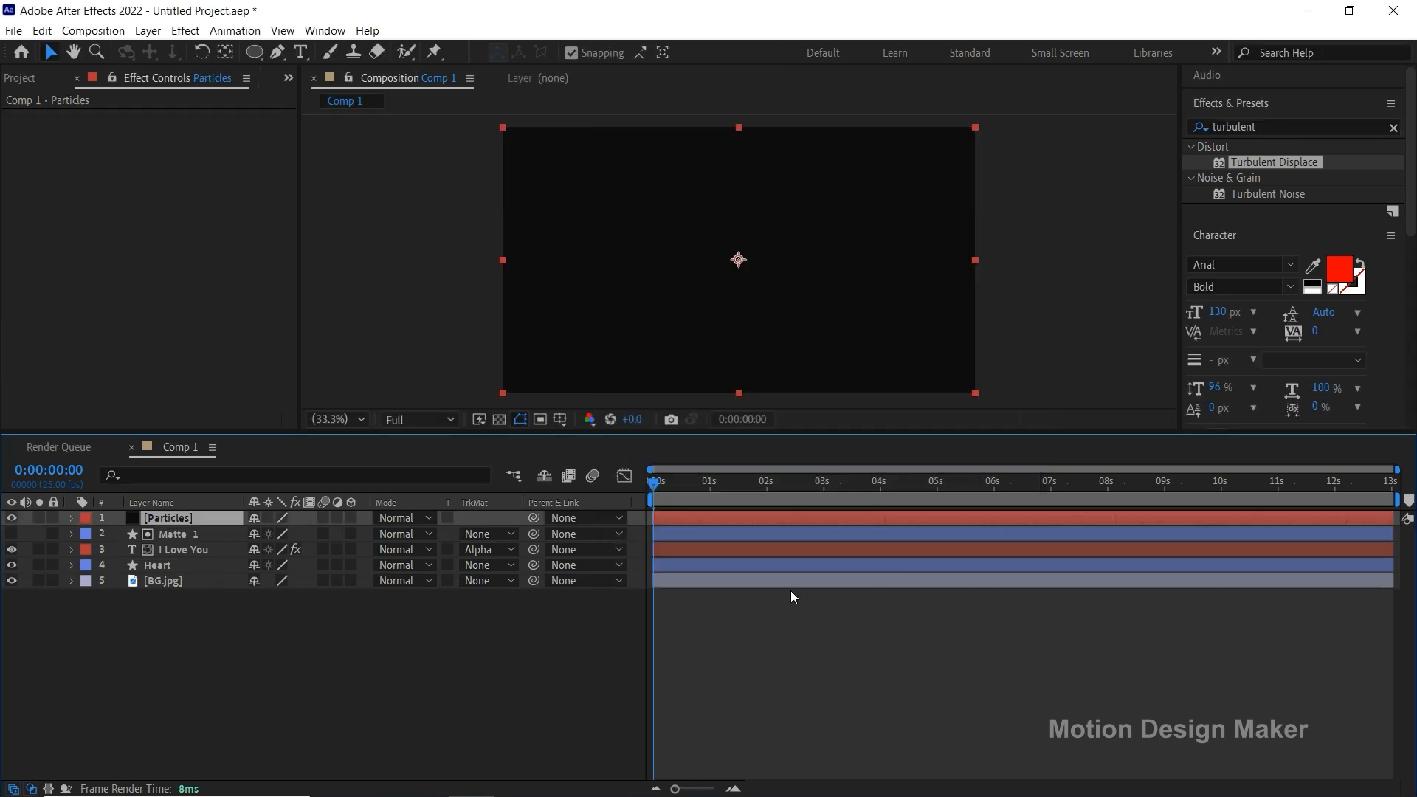
pyautogui.click(40, 518)
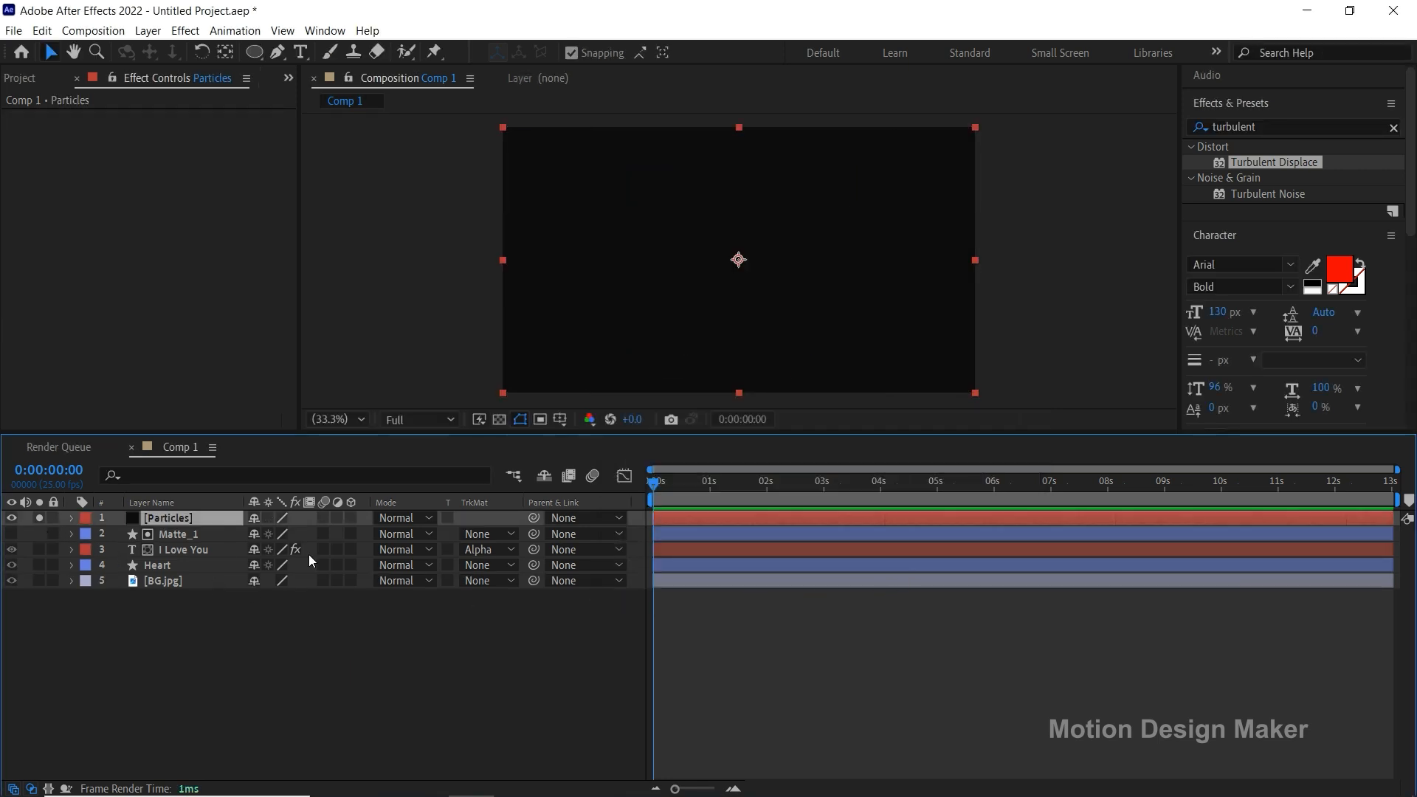
# Find the CC Particle World effect and apply it to the Particles layer.
pyautogui.click(1182, 127)
pyautogui.write('cc particle')
pyautogui.click(1265, 178)
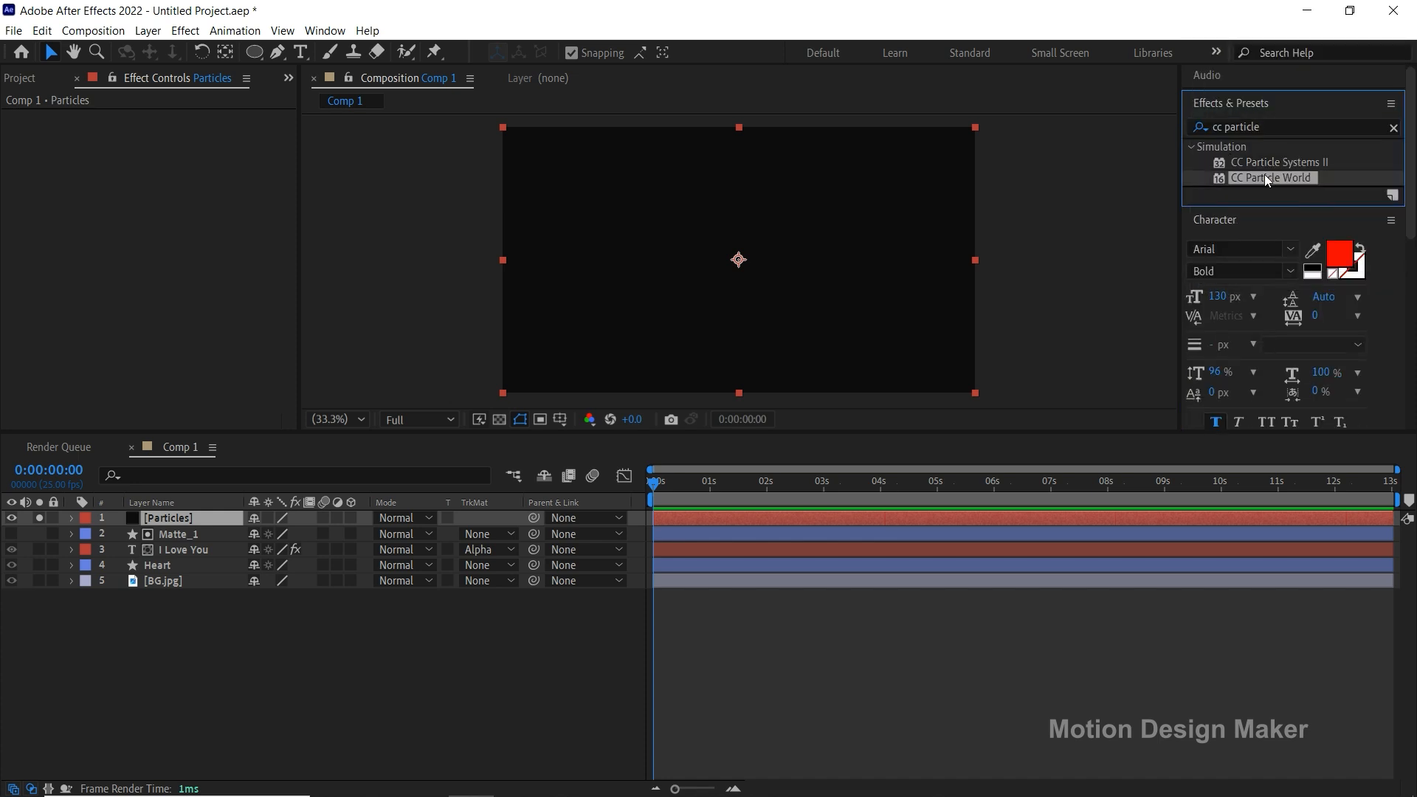
pyautogui.moveTo(1272, 176); pyautogui.dragTo(796, 521)
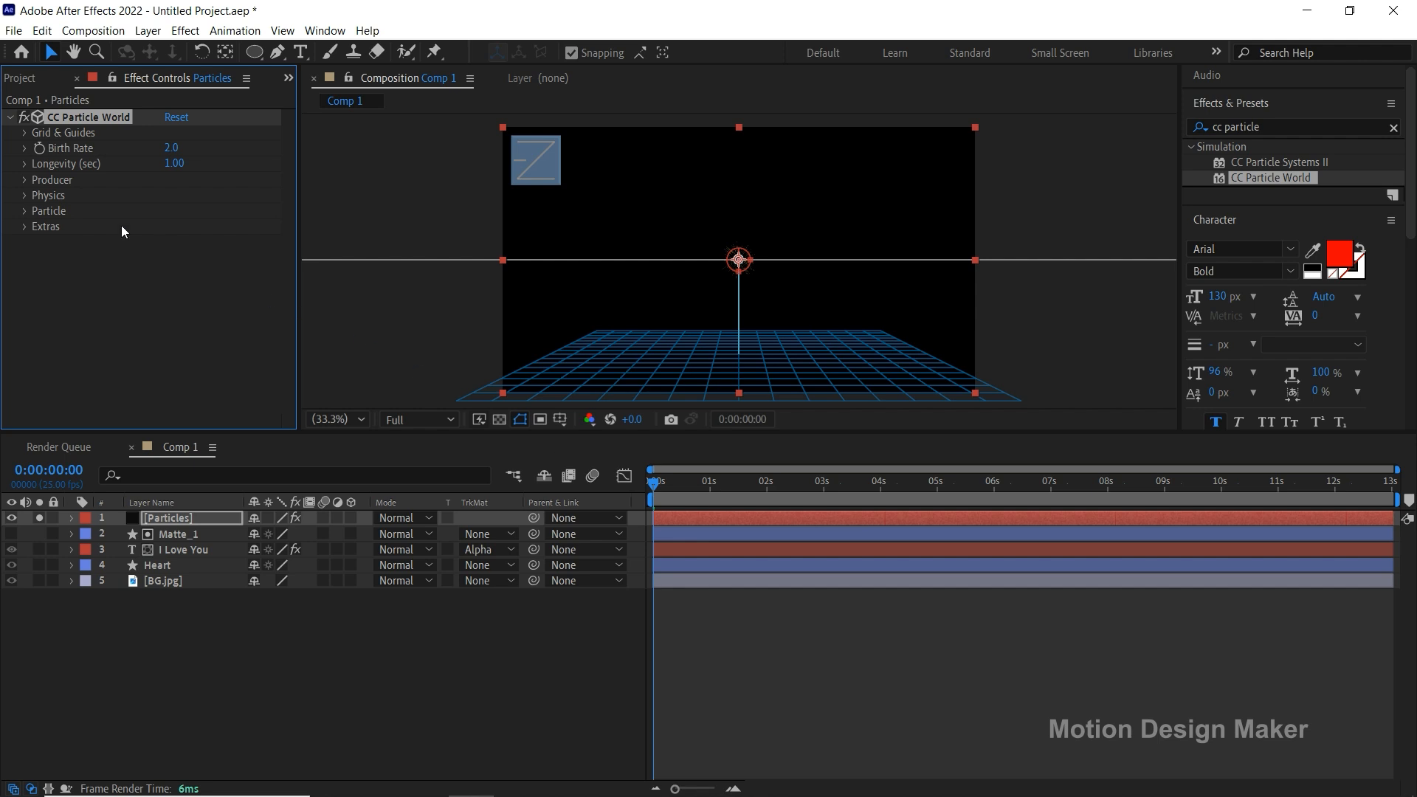
# Turn off the Grid guide in CC Particle World and preview the default particles in an enlarged composition view.
pyautogui.click(24, 133)
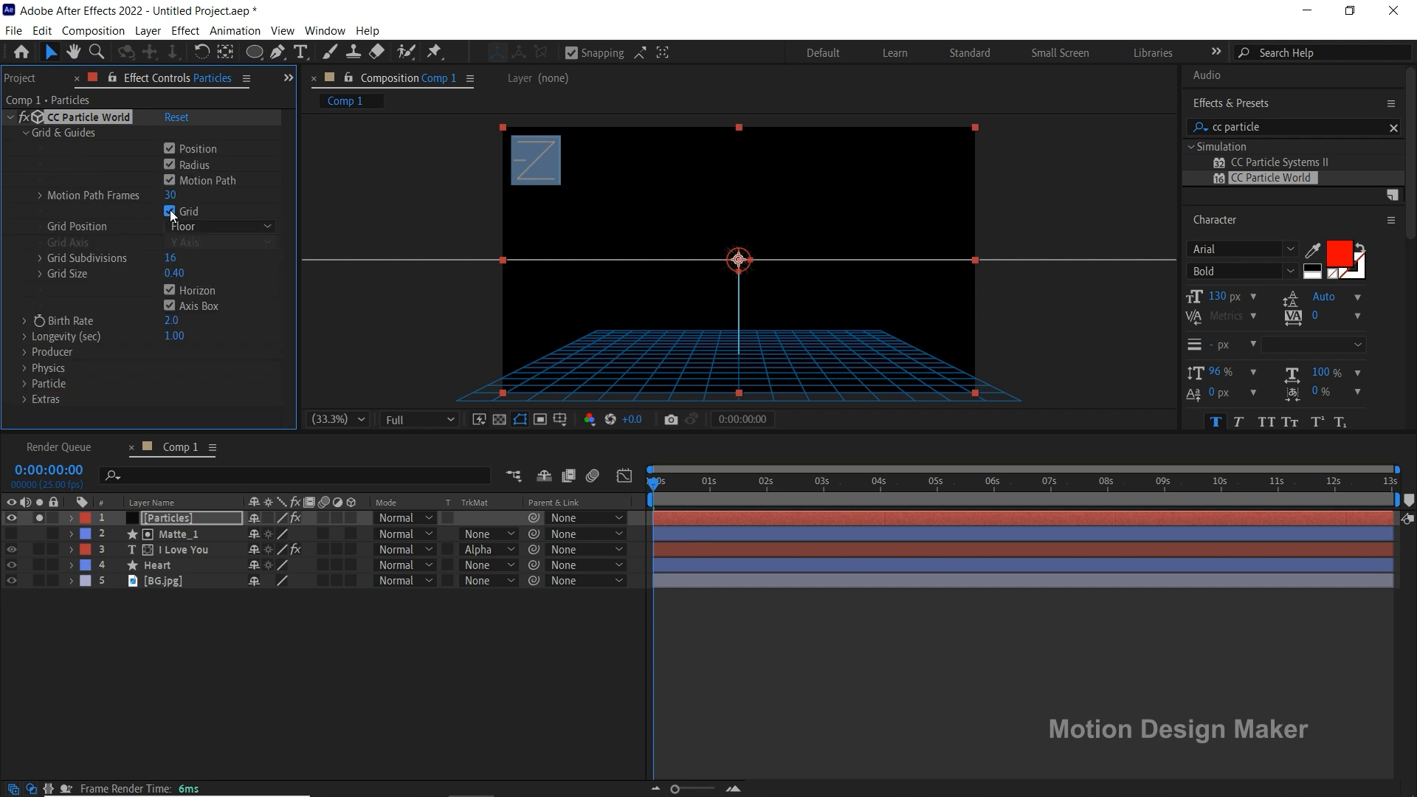
pyautogui.click(170, 211)
pyautogui.click(25, 133)
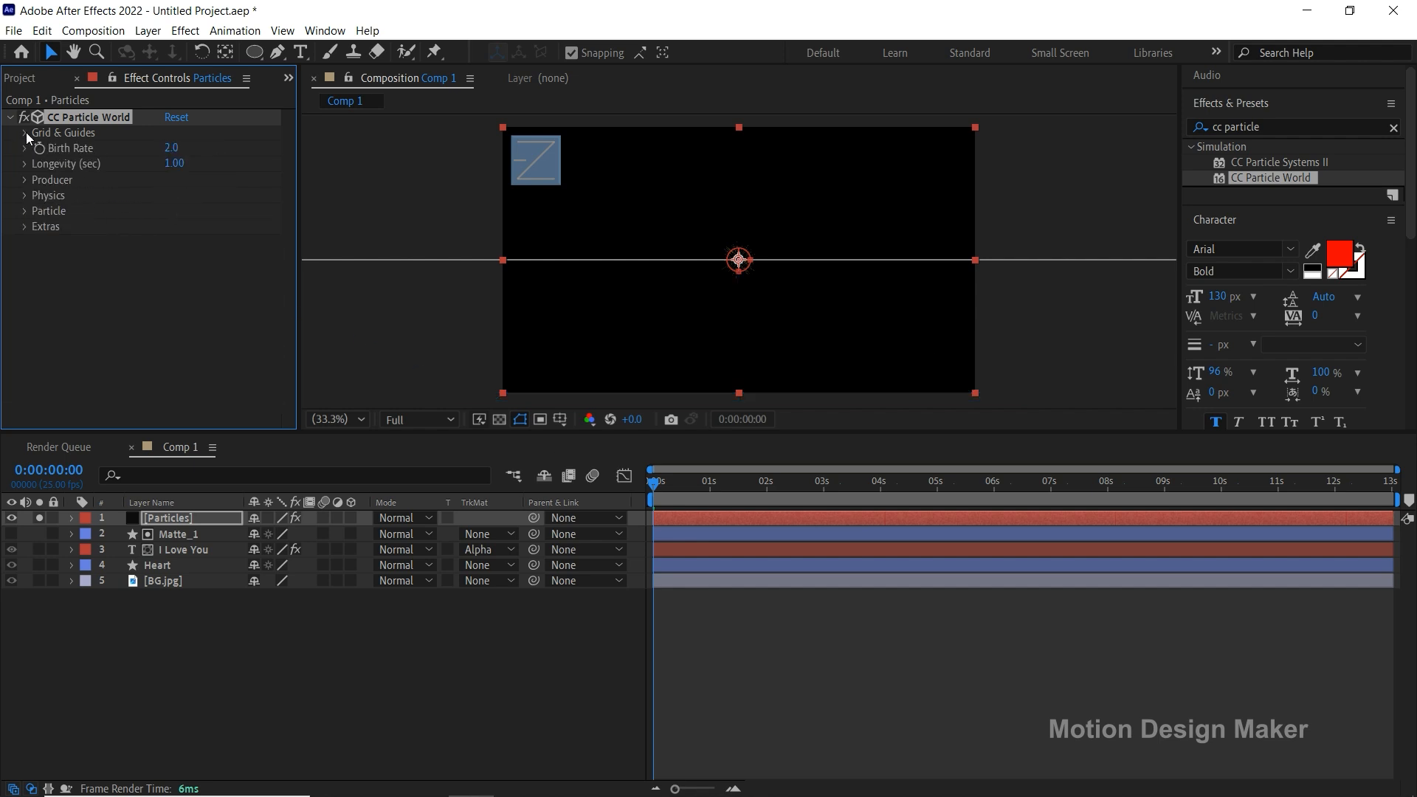
pyautogui.press('space')
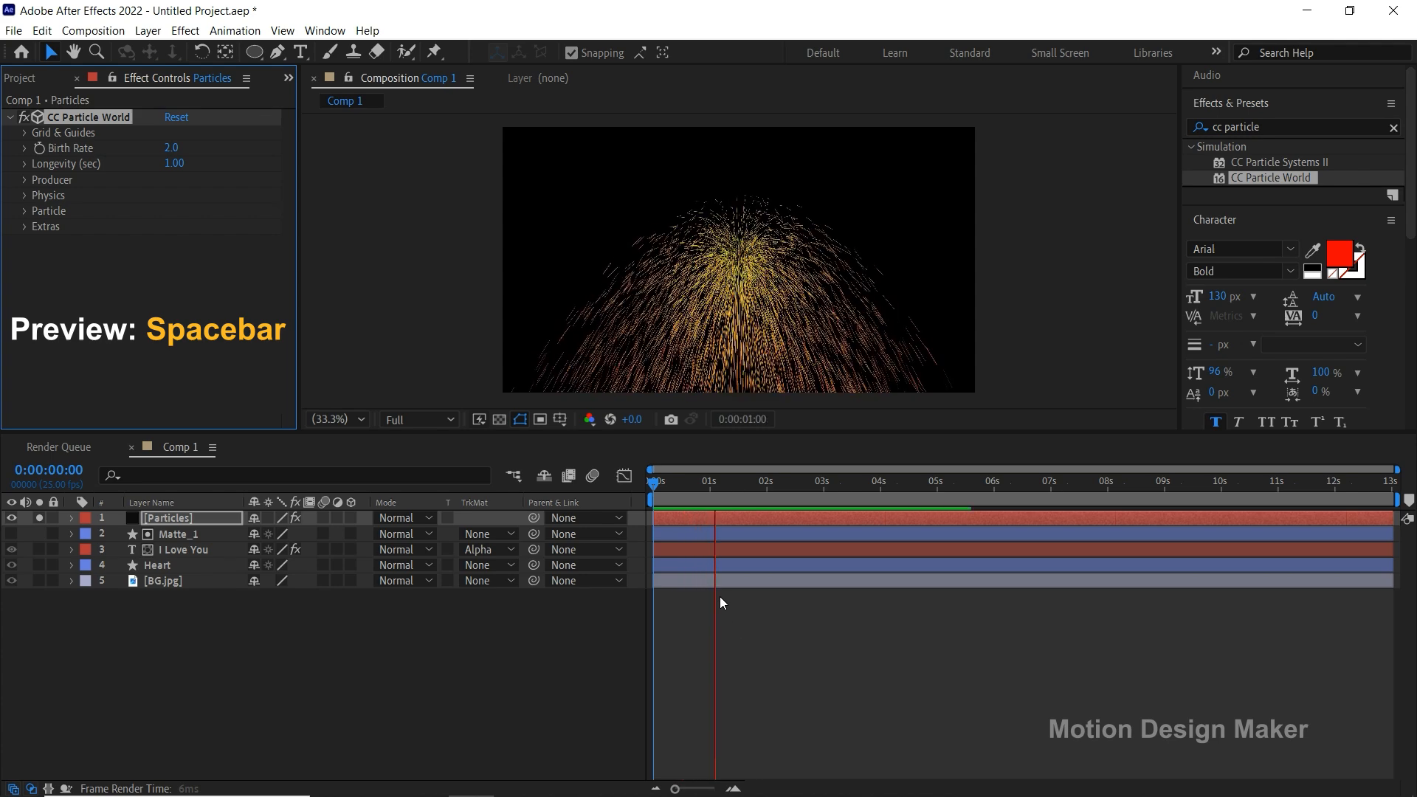
pyautogui.moveTo(771, 434); pyautogui.dragTo(754, 544)
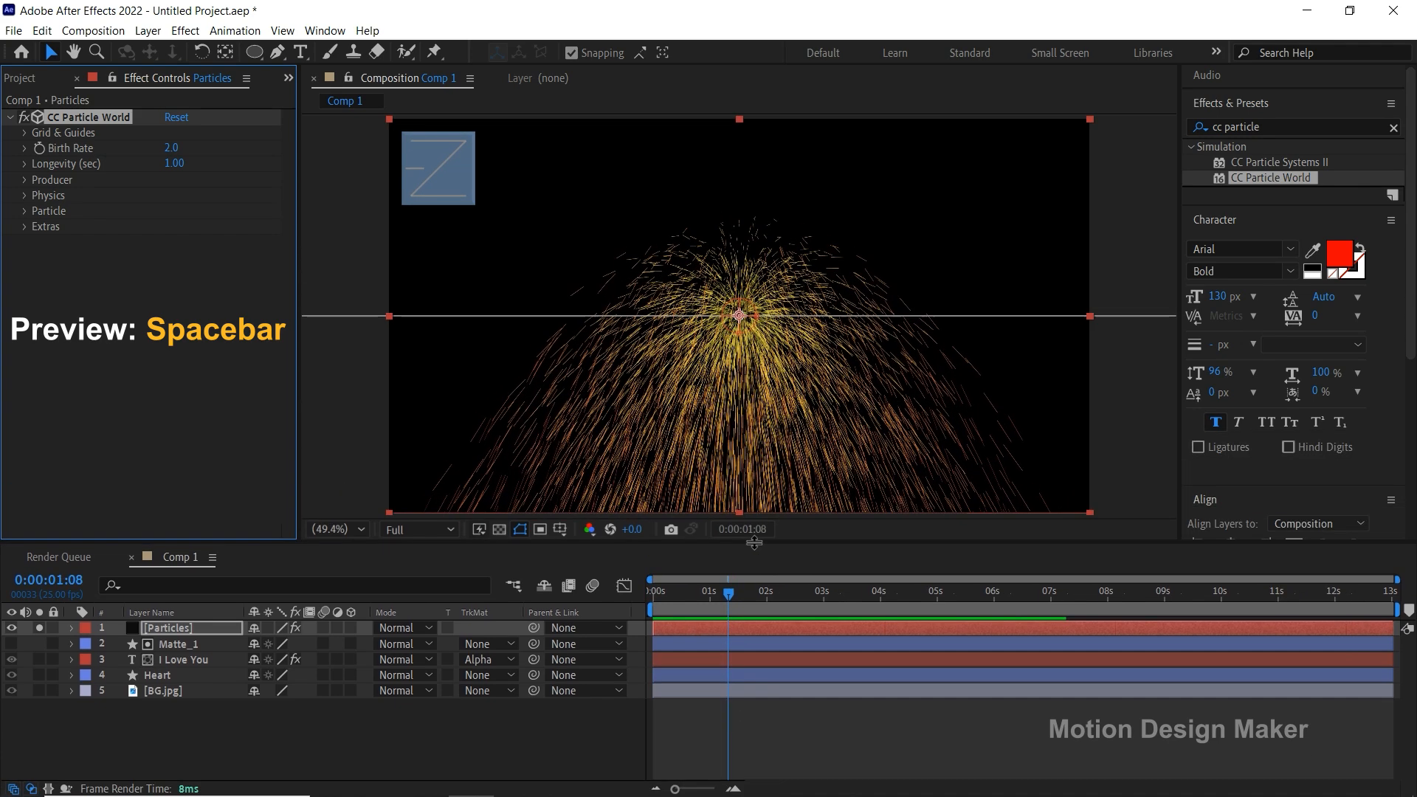
# At 0:00:01:00, set the CC Particle World Birth Rate to 0.1 and Longevity to 15 seconds.
pyautogui.moveTo(729, 597); pyautogui.dragTo(712, 610)
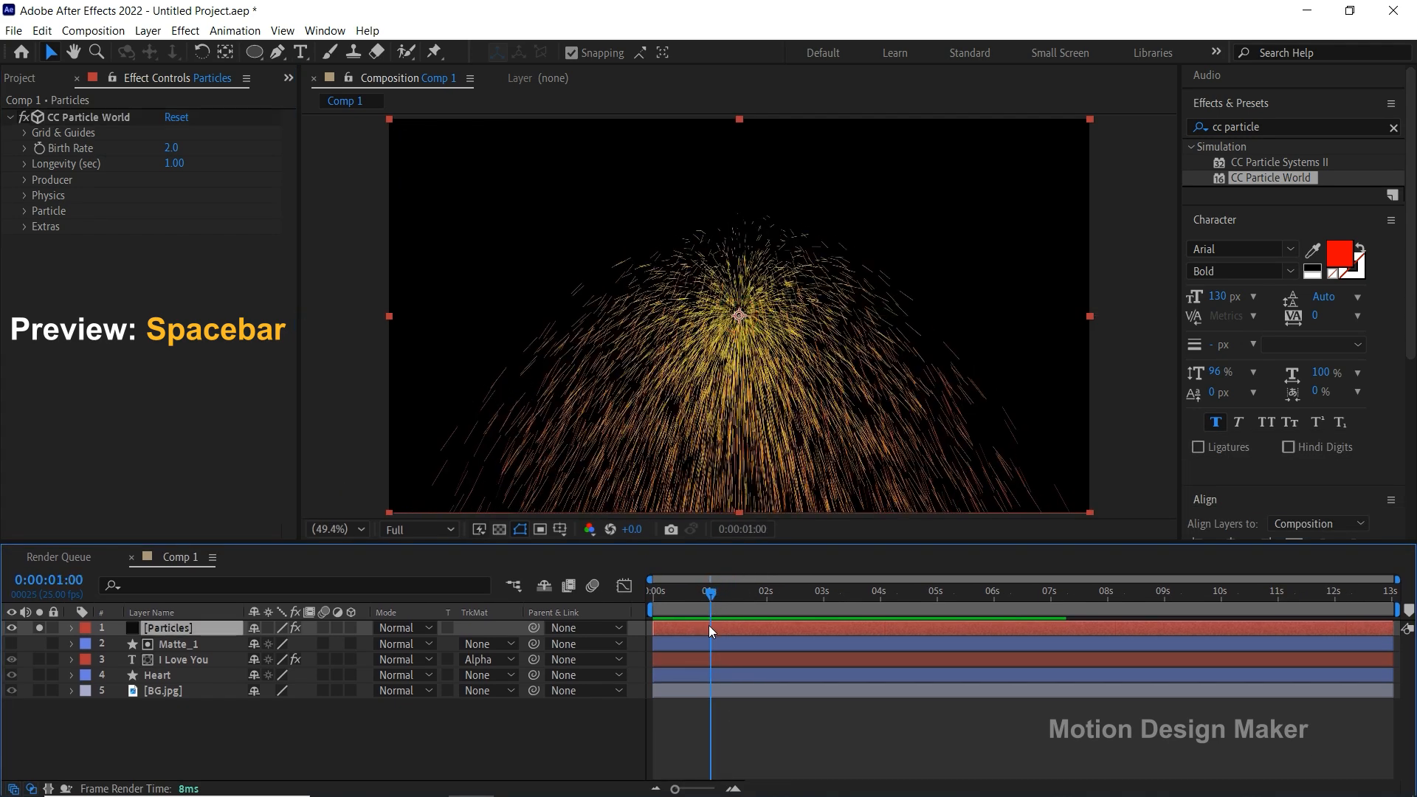
pyautogui.click(172, 148)
pyautogui.write('0.15')
pyautogui.click(226, 179)
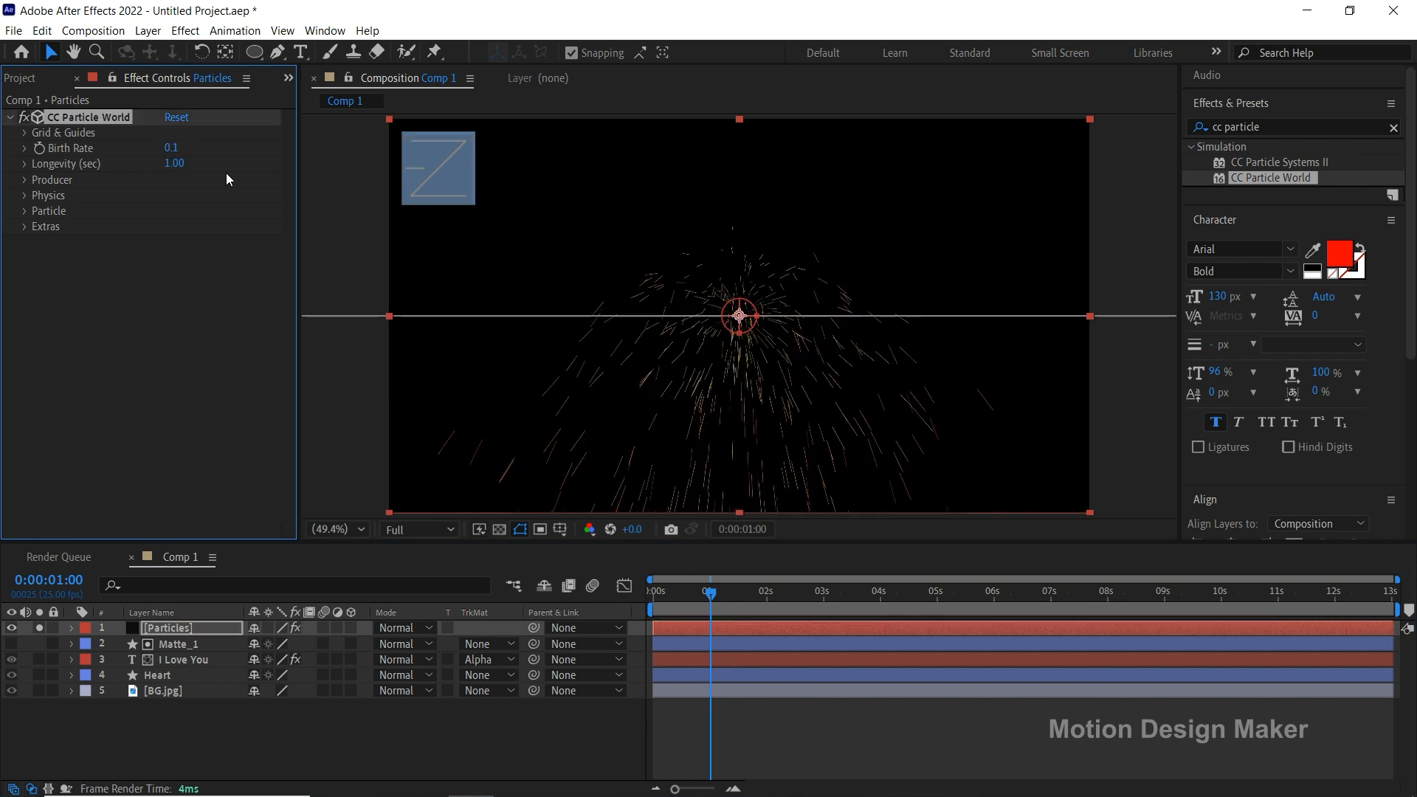
pyautogui.click(175, 163)
pyautogui.press('Return')
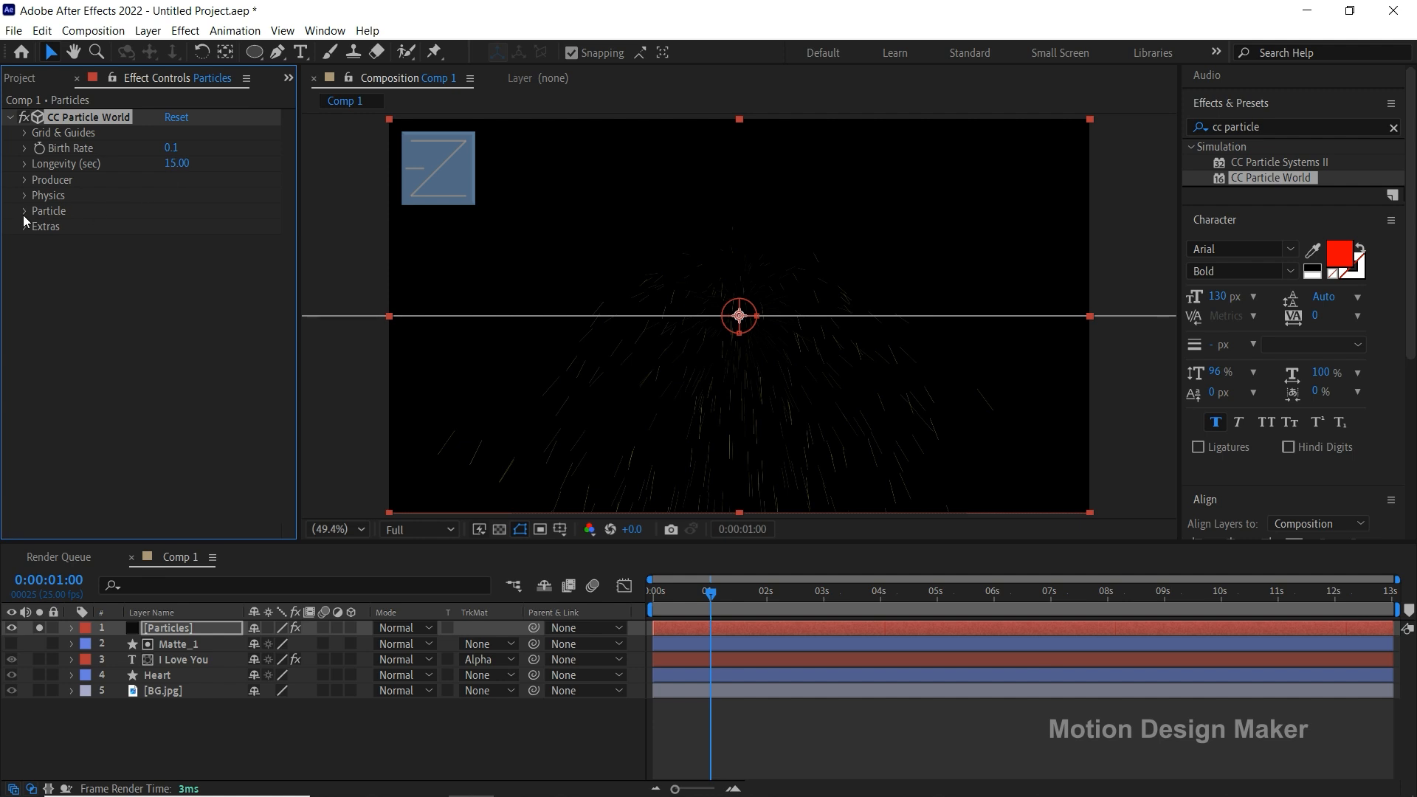
# Set the particles' Birth Color and Death Color to white (FFFFFF) and Max Opacity to 100%.
pyautogui.click(24, 212)
pyautogui.click(174, 401)
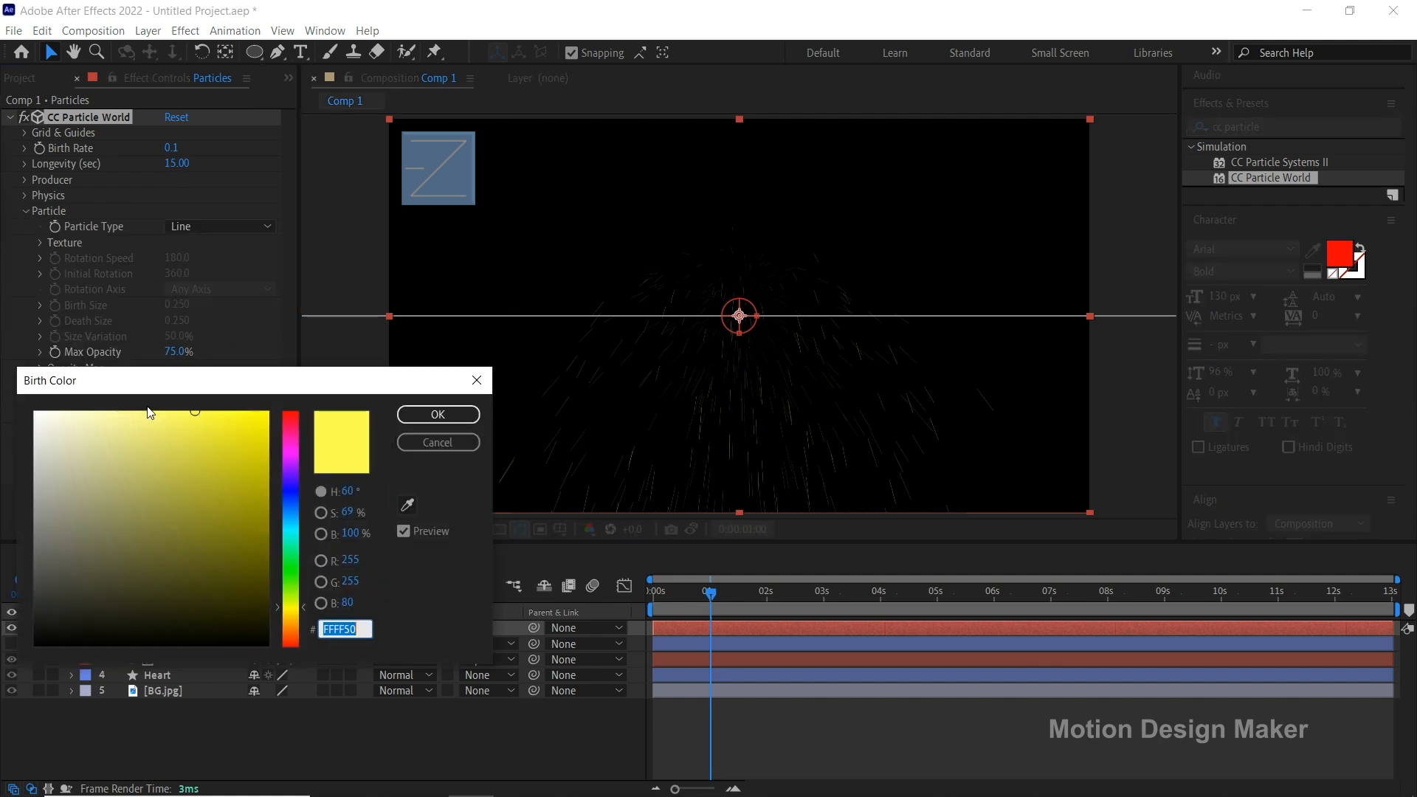
pyautogui.write('FFFFFF')
pyautogui.click(439, 415)
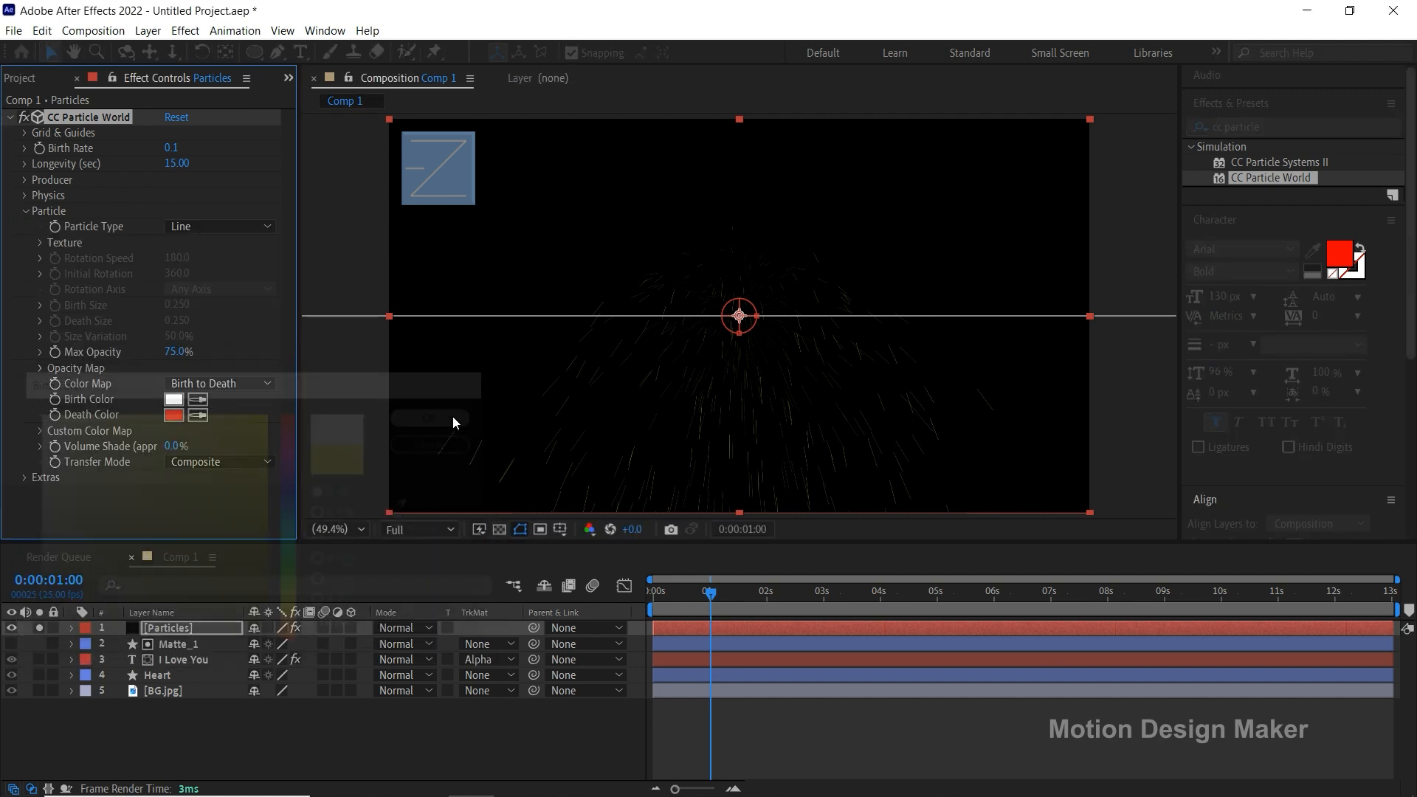
pyautogui.click(202, 417)
pyautogui.click(176, 400)
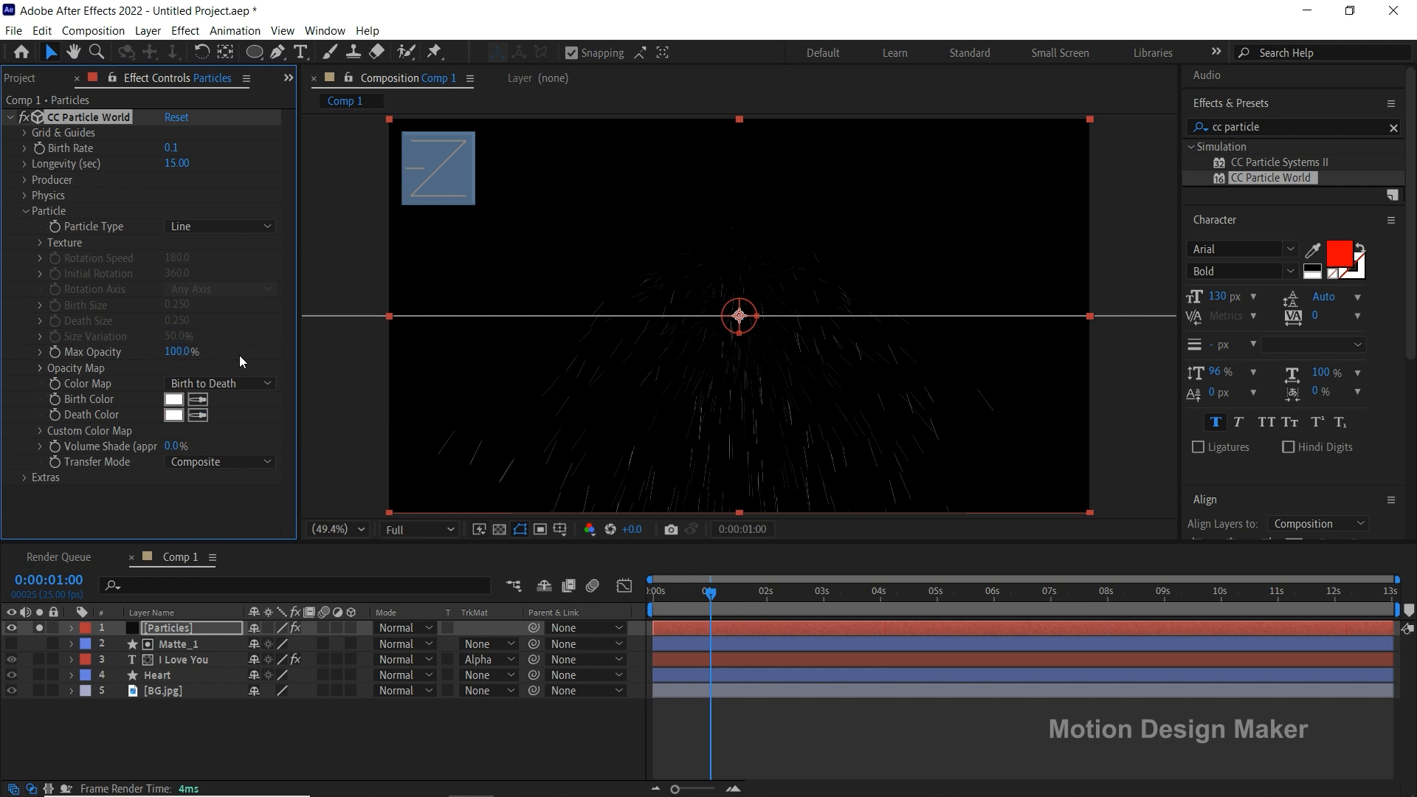
# Redraw the particle Opacity Map at full opacity across its whole width and preview the particles from the start.
pyautogui.click(40, 369)
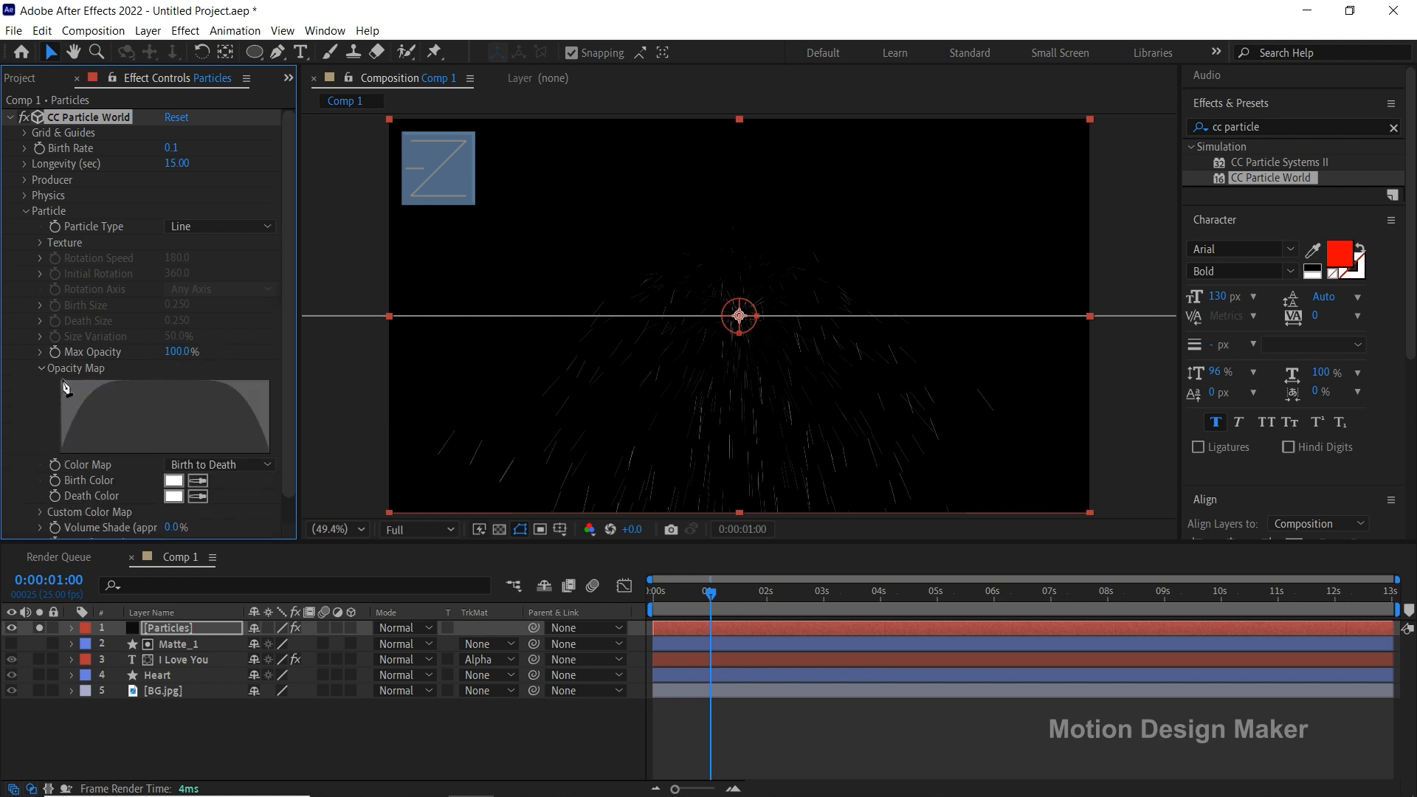
pyautogui.moveTo(65, 387); pyautogui.dragTo(281, 372)
pyautogui.moveTo(705, 596); pyautogui.dragTo(646, 601)
pyautogui.click(718, 723)
pyautogui.press('space')
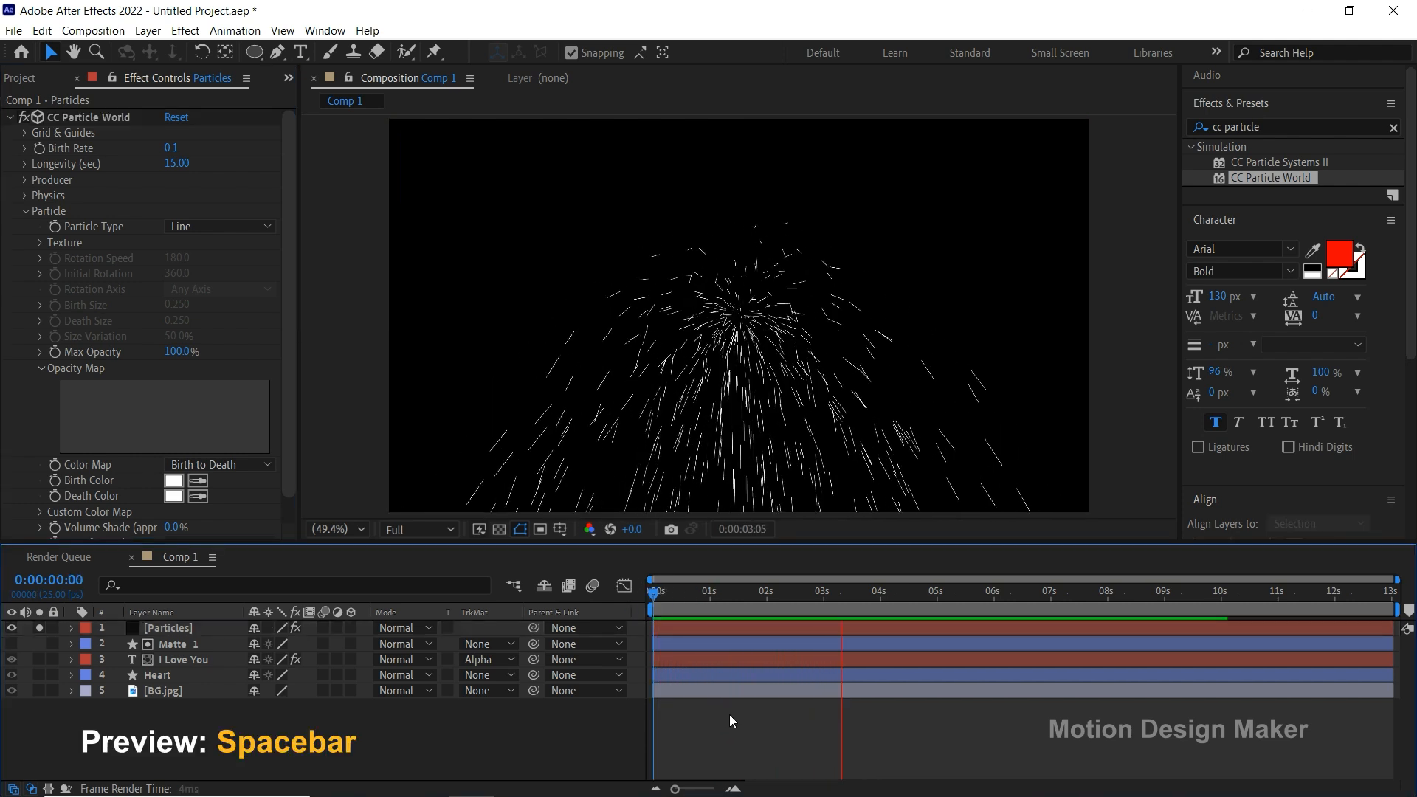
pyautogui.press('space')
# At 0:00:01:00, set the CC Particle World Producer Radius Y and Radius Z to 0 and Radius X to 2.5.
pyautogui.click(710, 603)
pyautogui.click(709, 626)
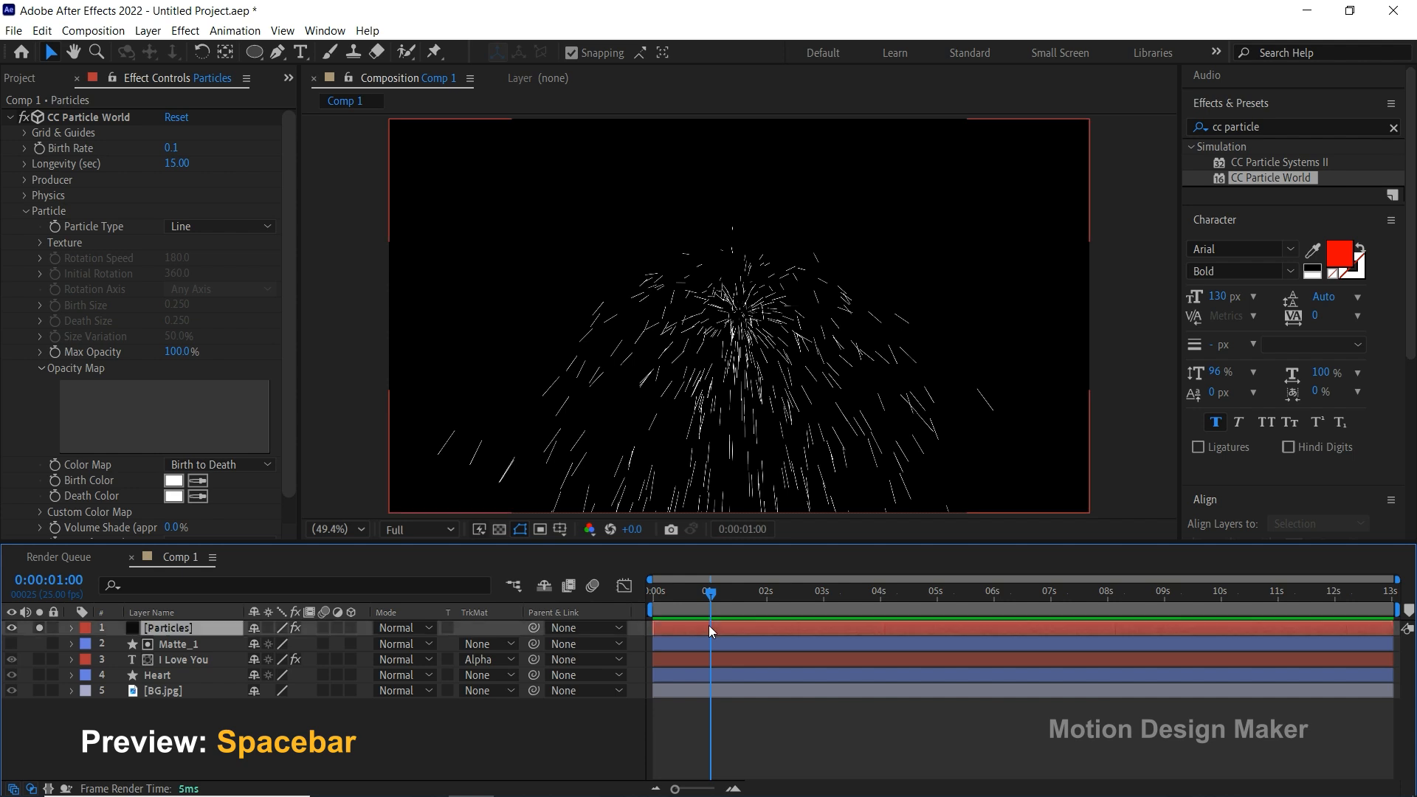
pyautogui.click(23, 213)
pyautogui.click(25, 180)
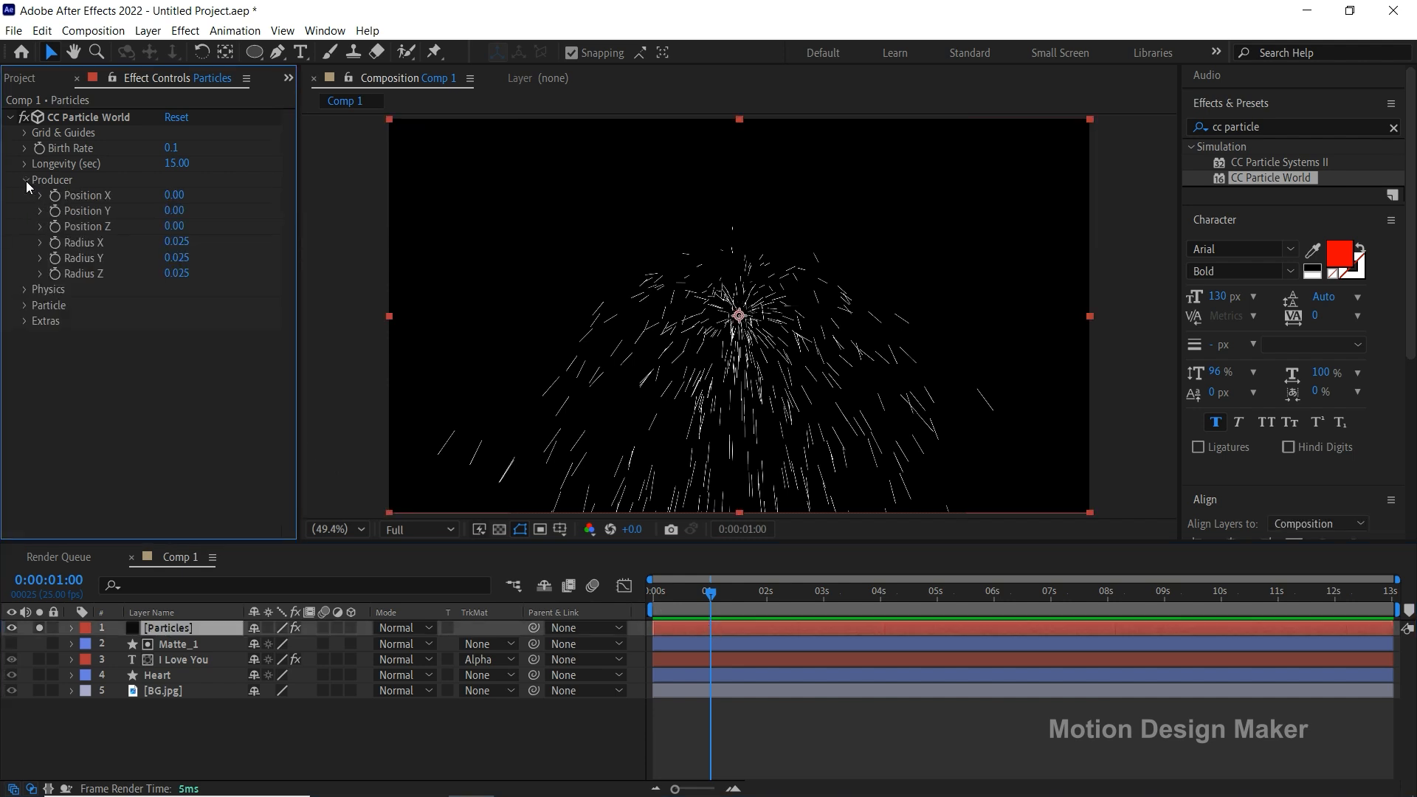
pyautogui.moveTo(189, 258); pyautogui.dragTo(182, 260)
pyautogui.click(182, 260)
pyautogui.press('Return')
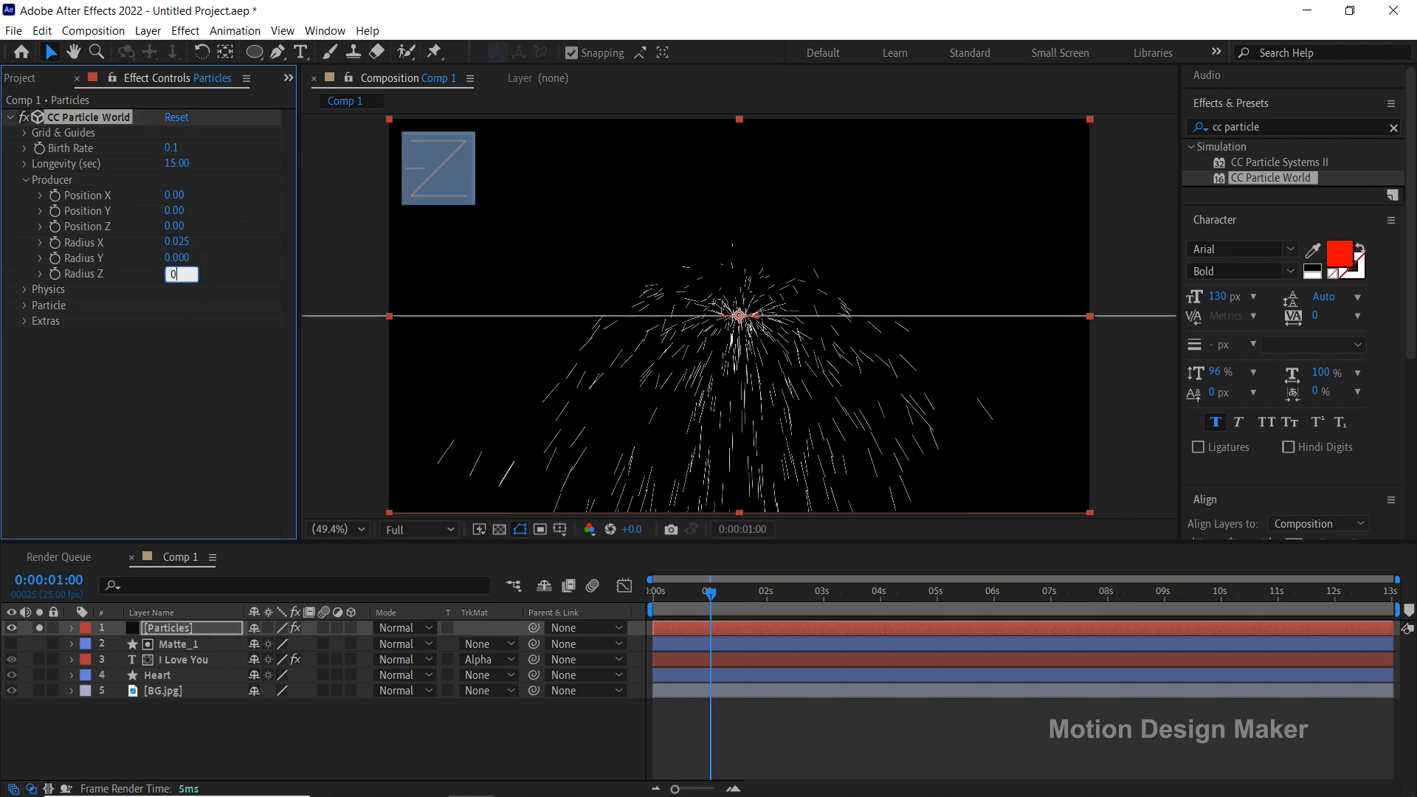
pyautogui.click(175, 242)
pyautogui.write('2.5')
pyautogui.press('Return')
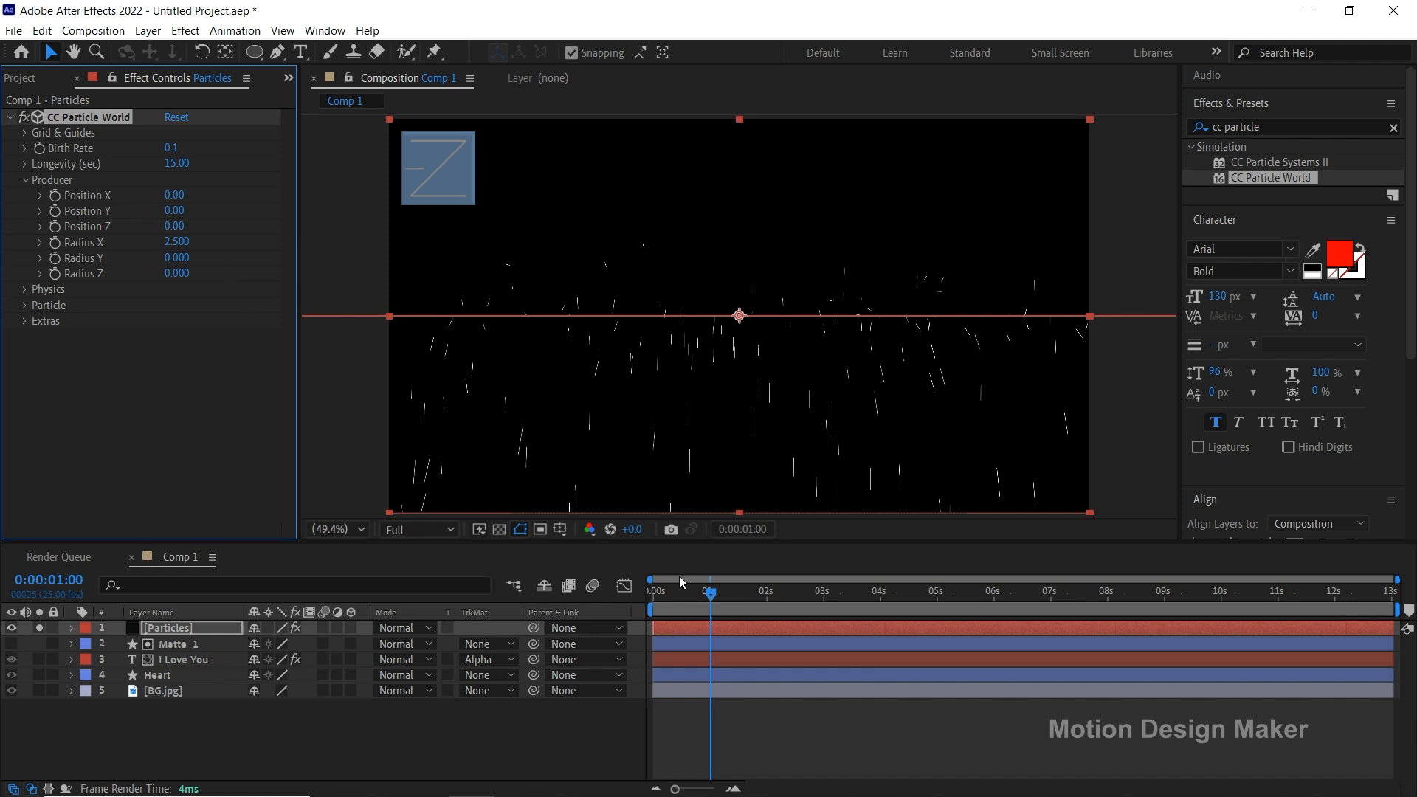
# Preview the widened particle emission from the start of the composition.
pyautogui.press('Home')
pyautogui.press('space')
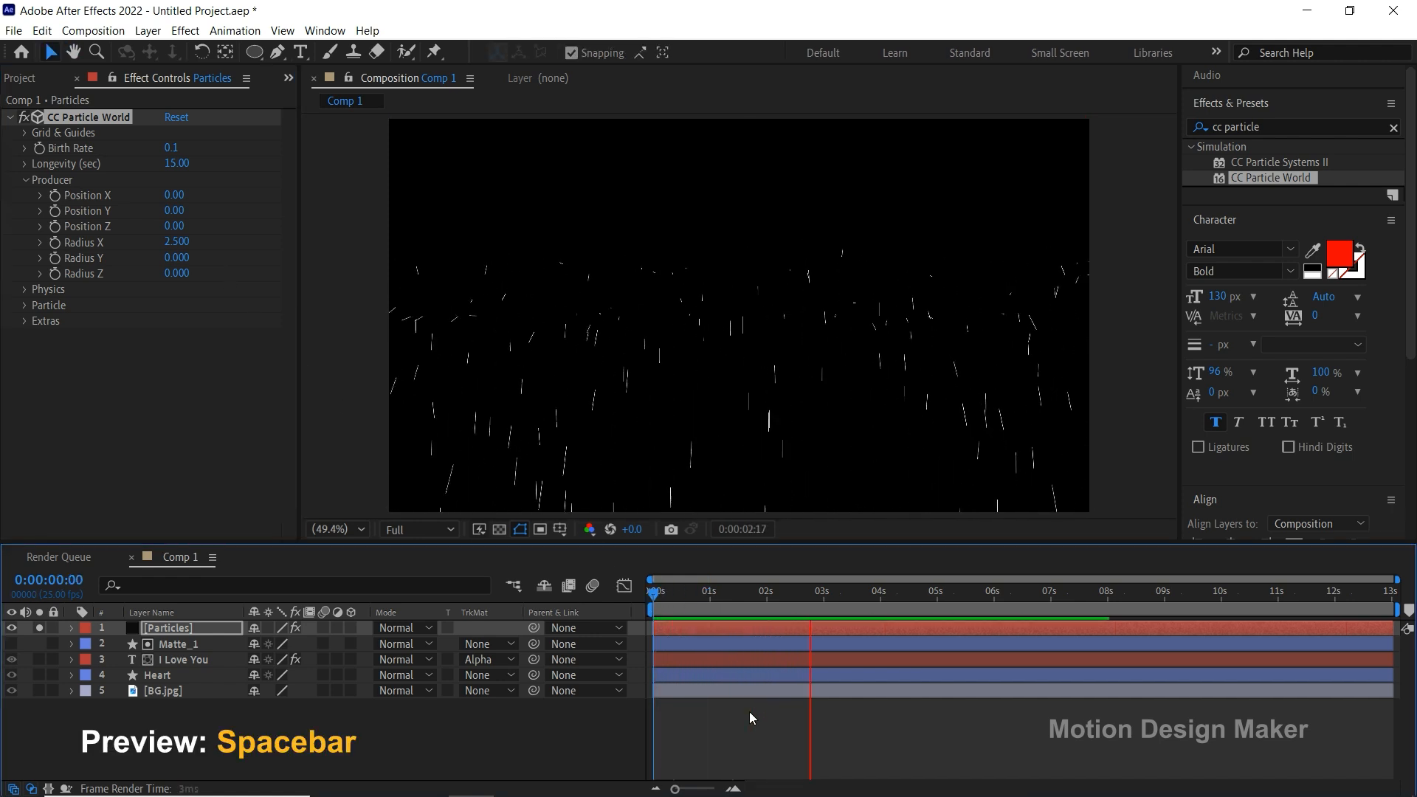
pyautogui.press('space')
# At 0:00:01:00, set the CC Particle World Physics Animation to Fractal Uni and preview the particles from the start.
pyautogui.moveTo(722, 608); pyautogui.dragTo(711, 626)
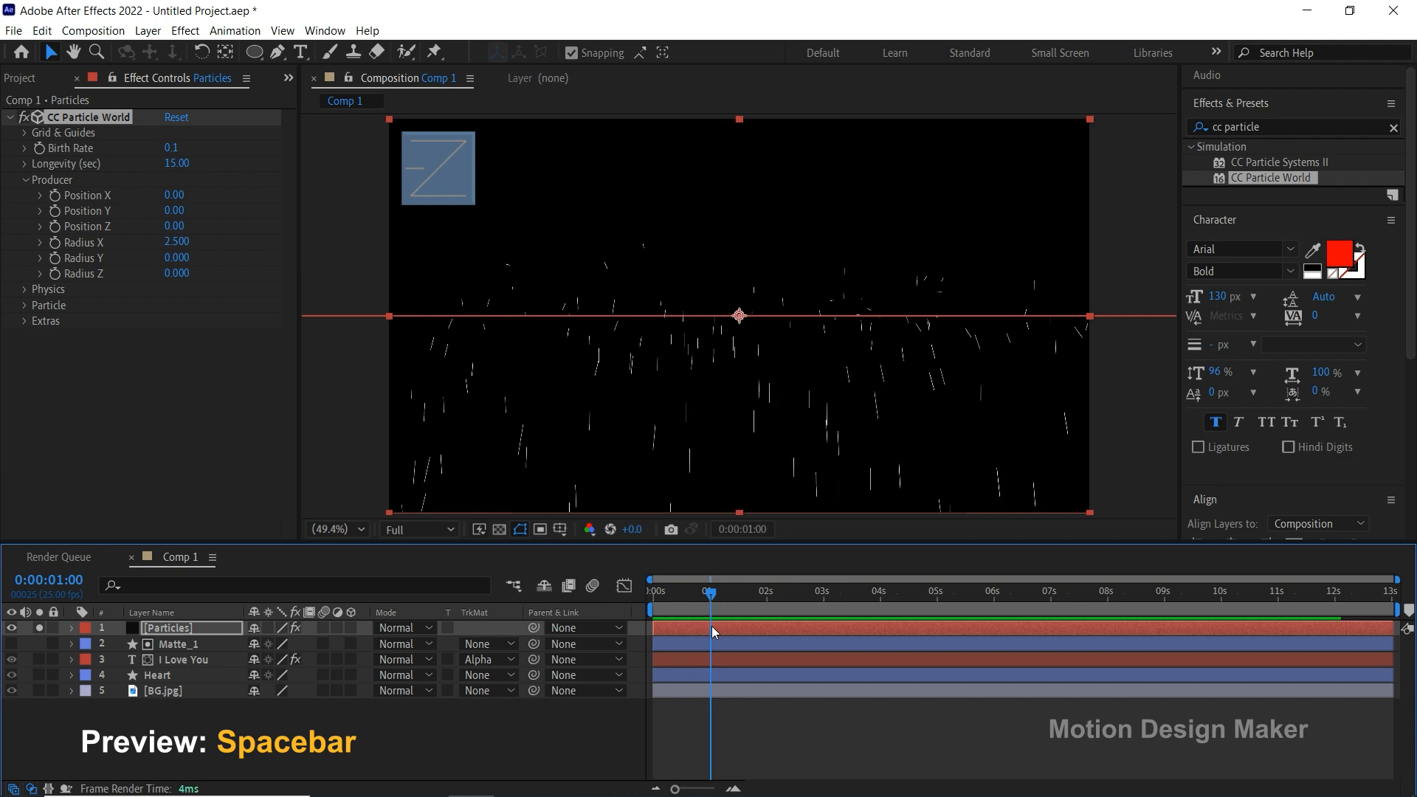
pyautogui.click(711, 626)
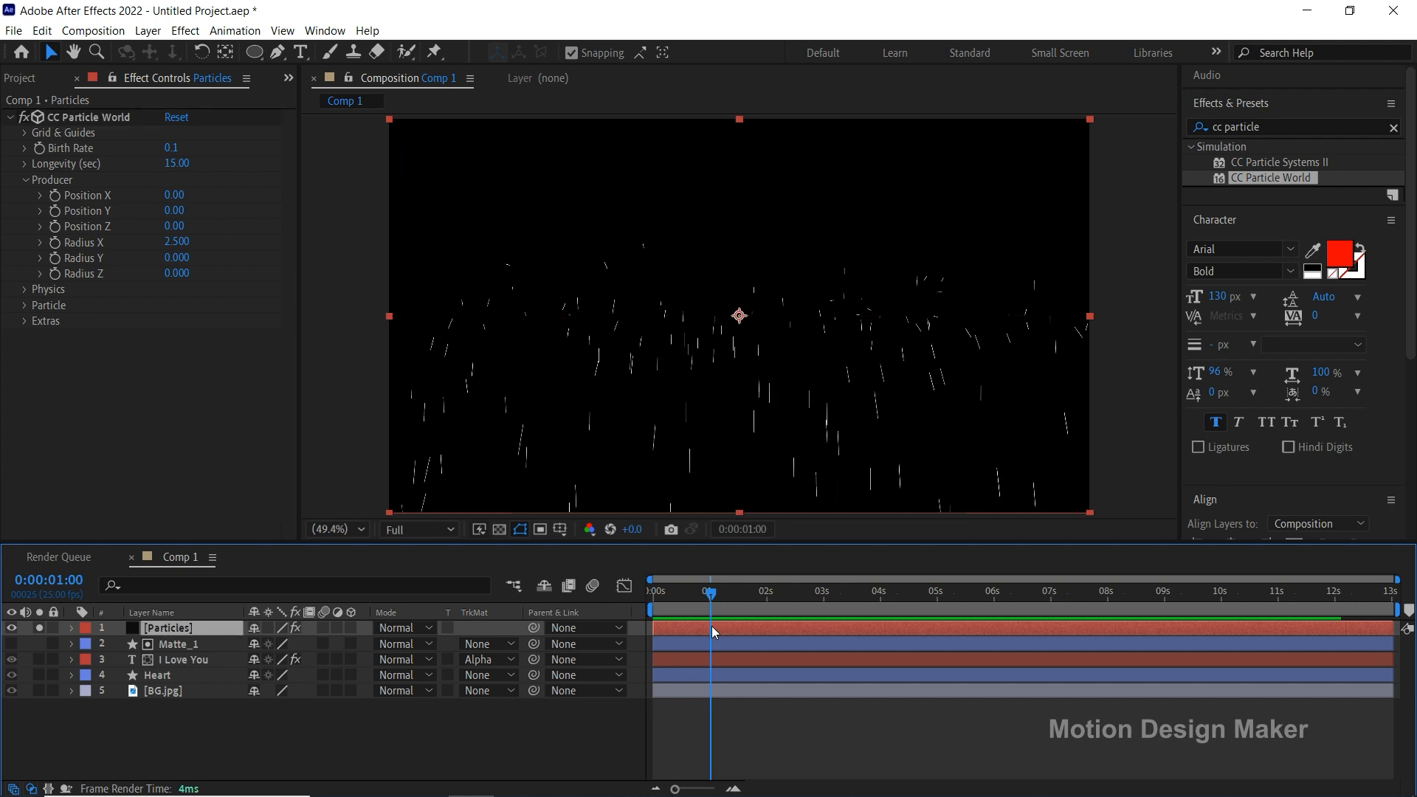
pyautogui.click(24, 289)
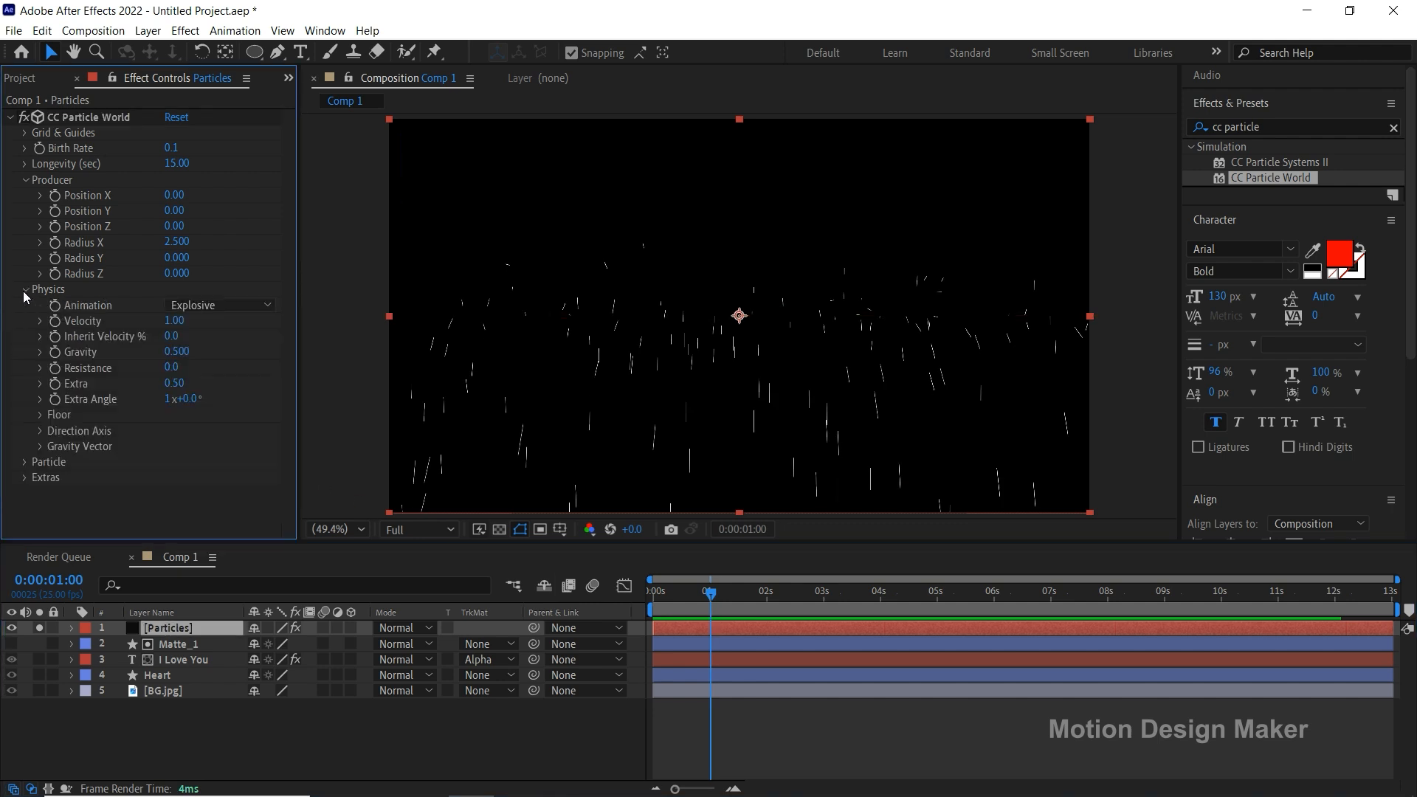
pyautogui.click(244, 306)
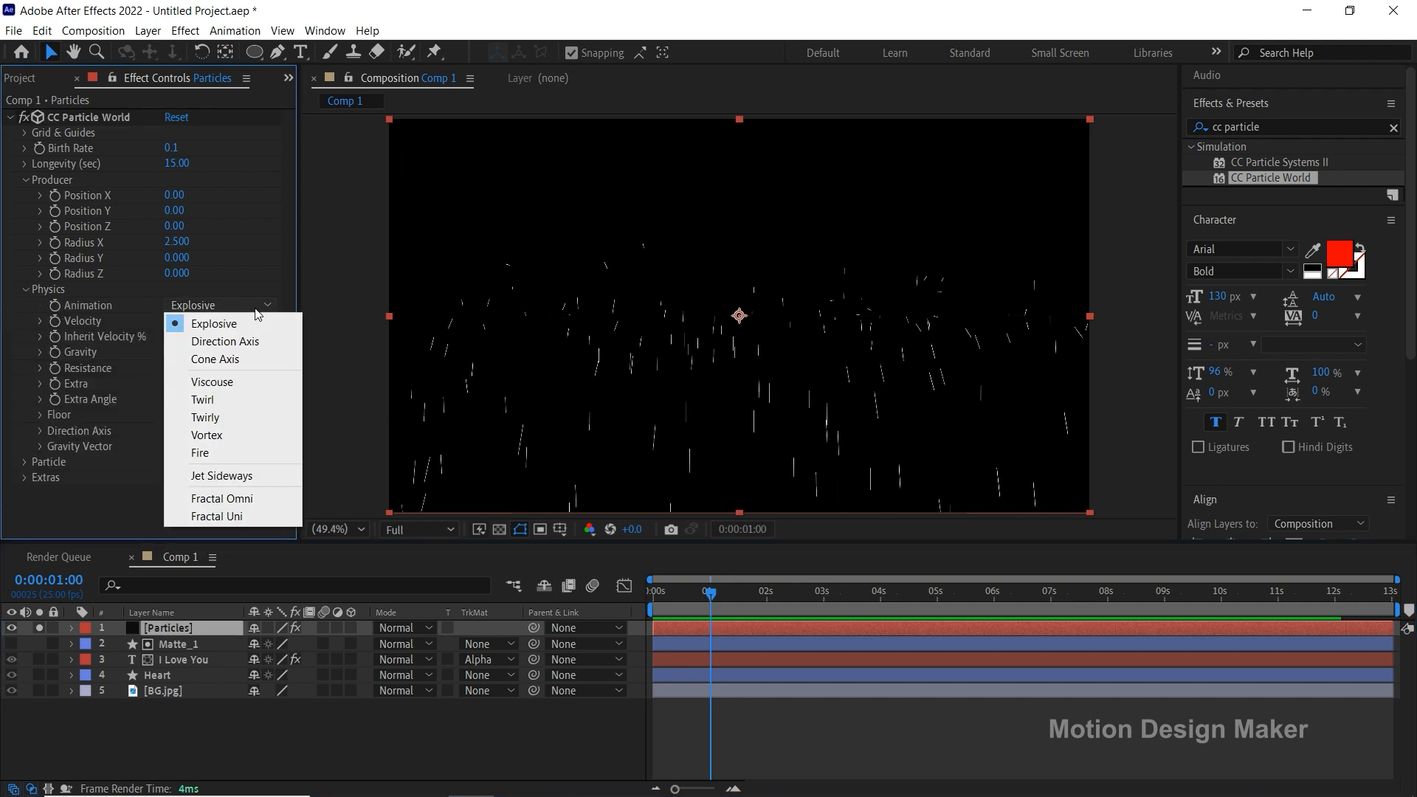
pyautogui.click(267, 517)
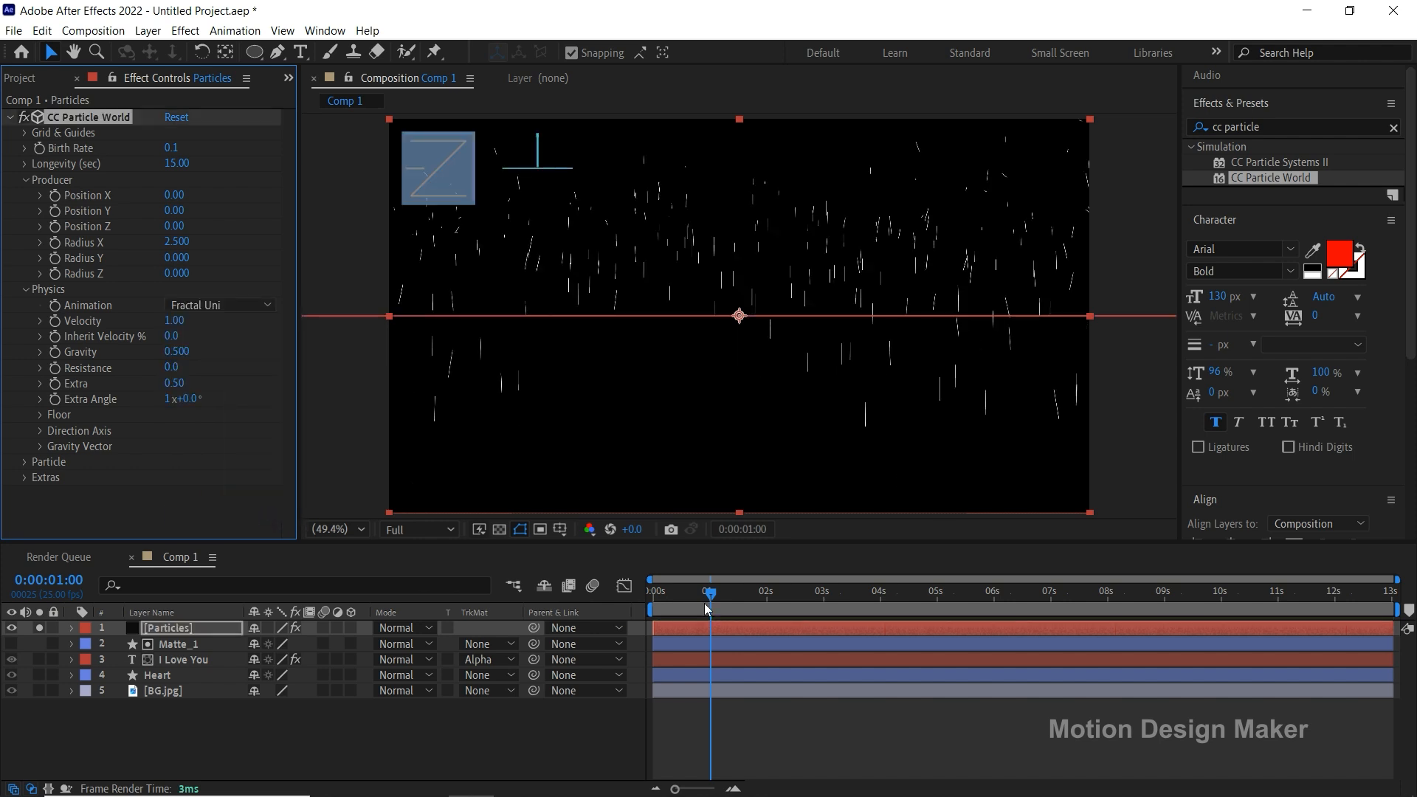
pyautogui.press('Home')
pyautogui.press('space')
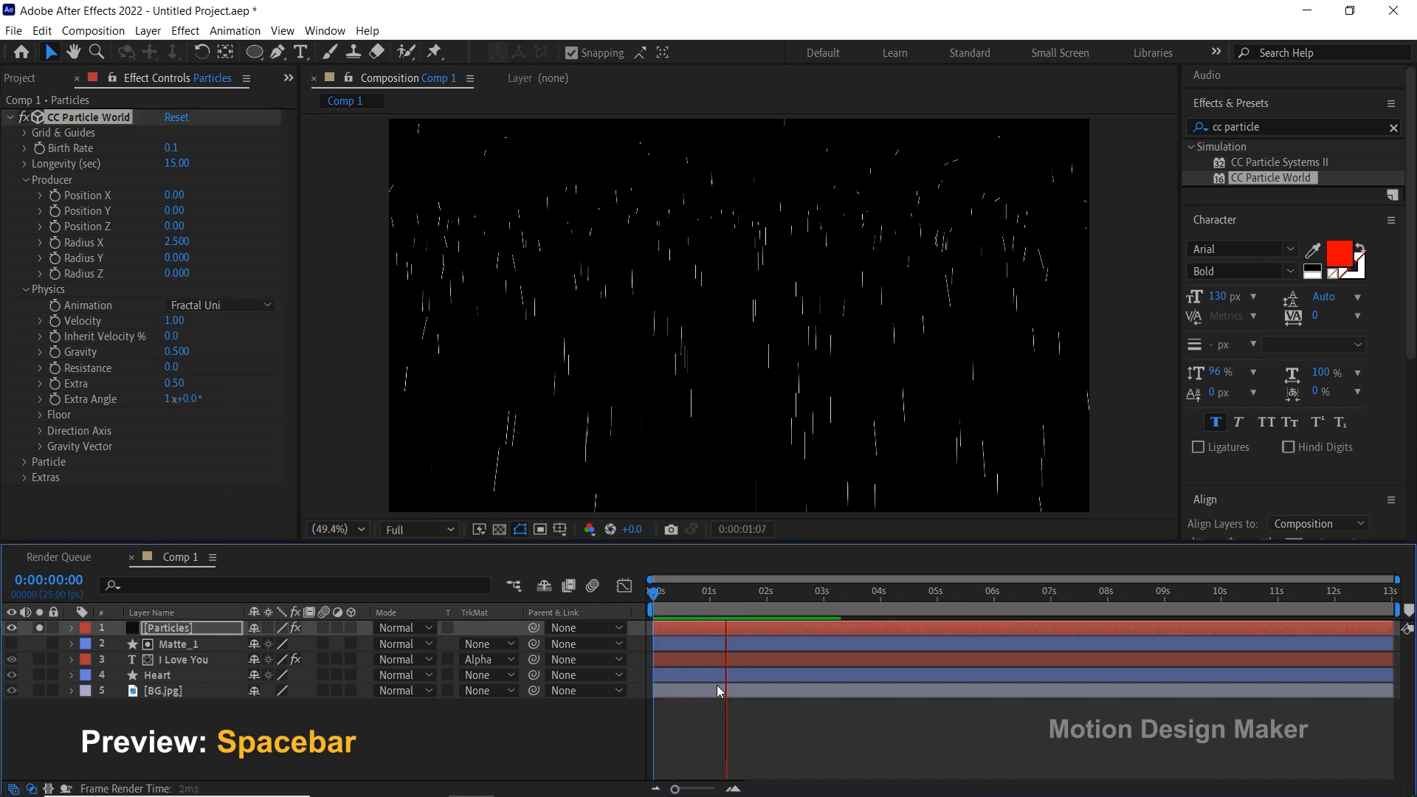
# At 0:00:01:00, set the particles' Physics Velocity to 0.2 and Gravity to 0, and preview from the start.
pyautogui.moveTo(729, 592); pyautogui.dragTo(712, 598)
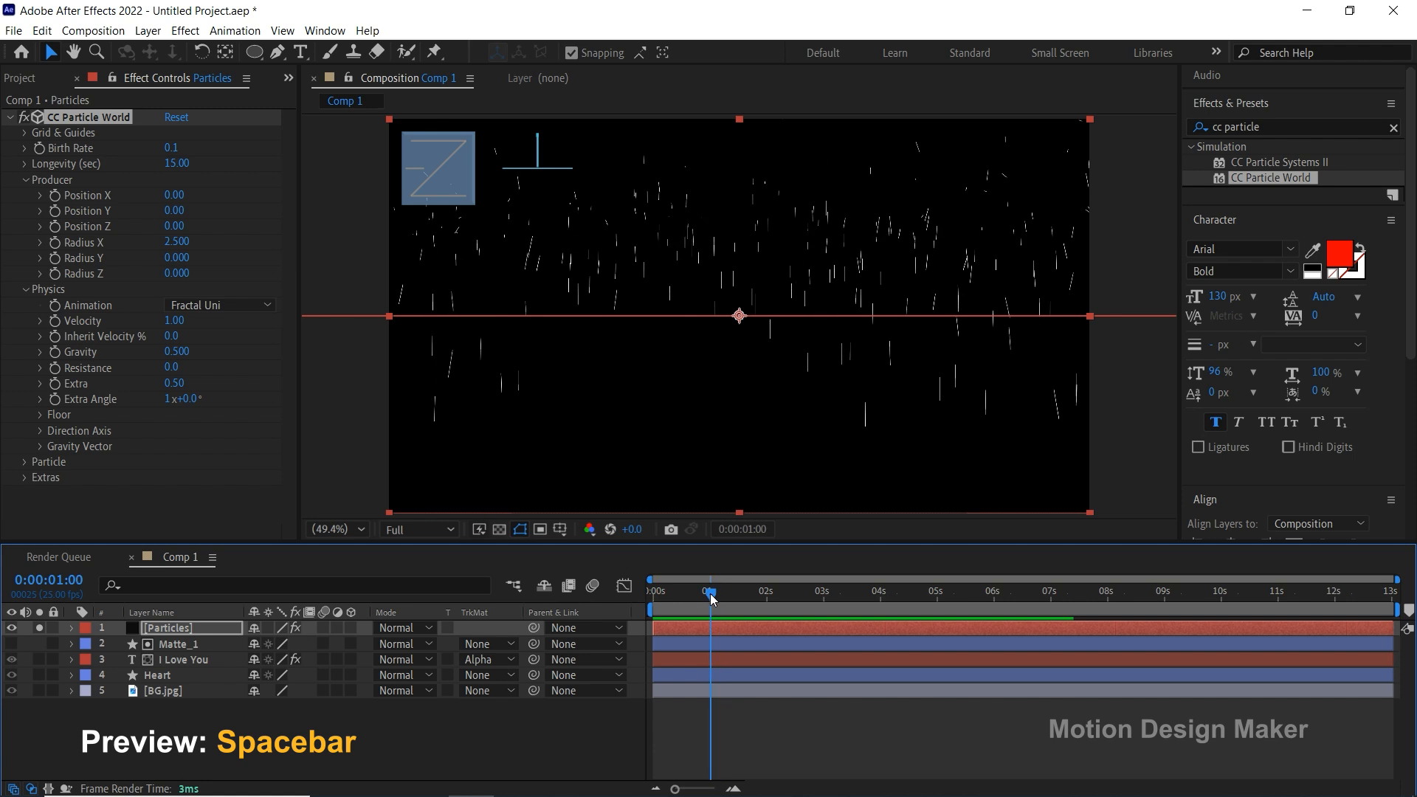
pyautogui.click(174, 320)
pyautogui.write('0.2')
pyautogui.press('Return')
pyautogui.click(177, 352)
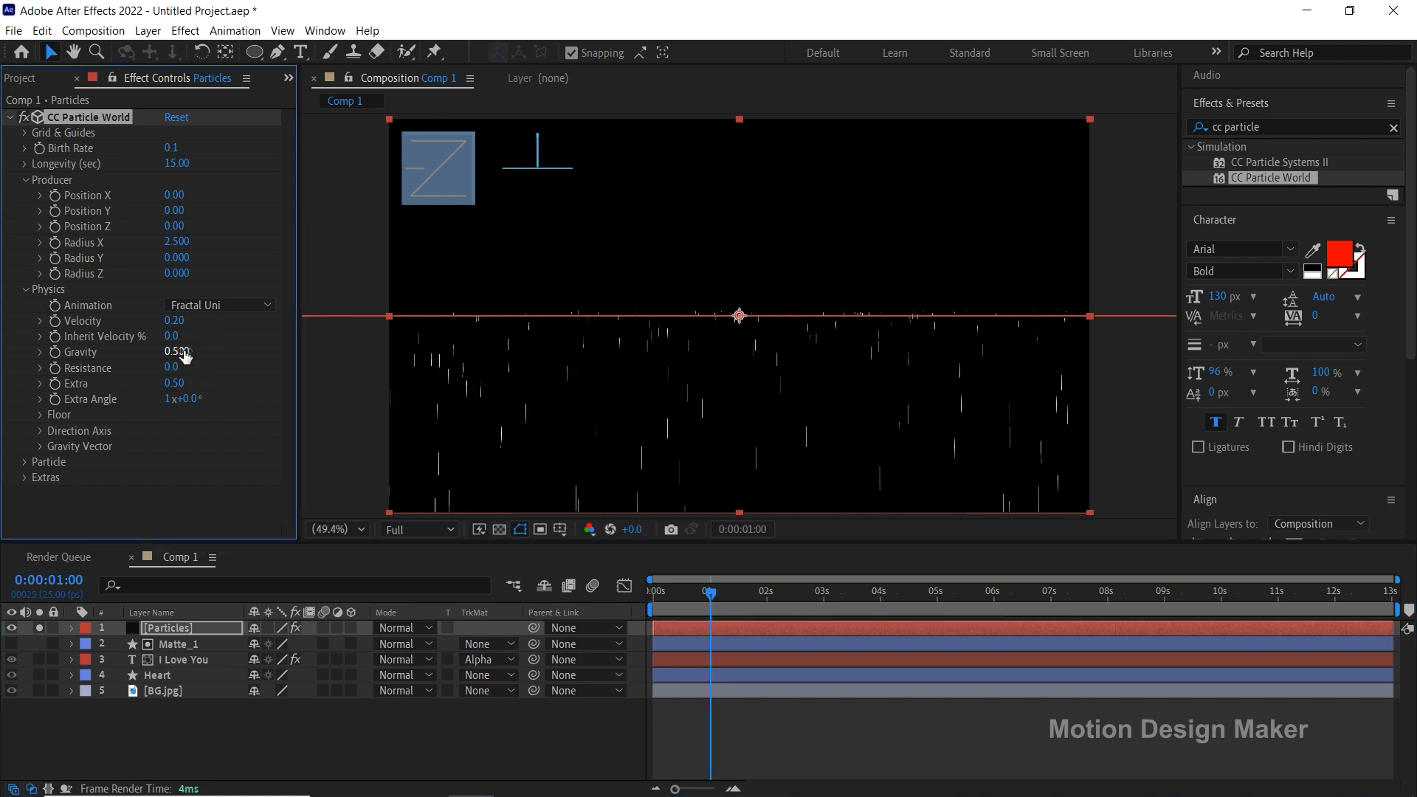
pyautogui.write('0')
pyautogui.press('Return')
pyautogui.moveTo(706, 593); pyautogui.dragTo(652, 594)
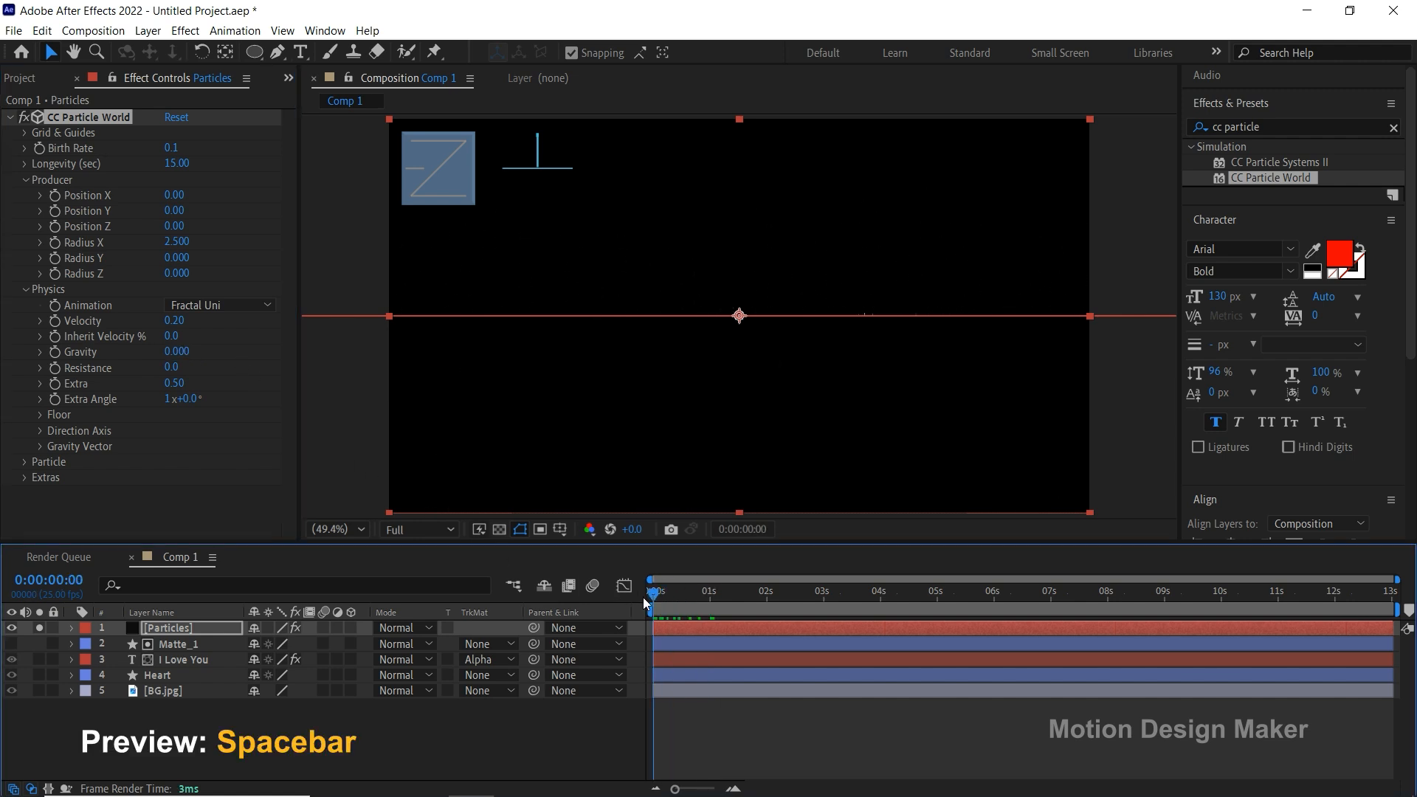
pyautogui.press('space')
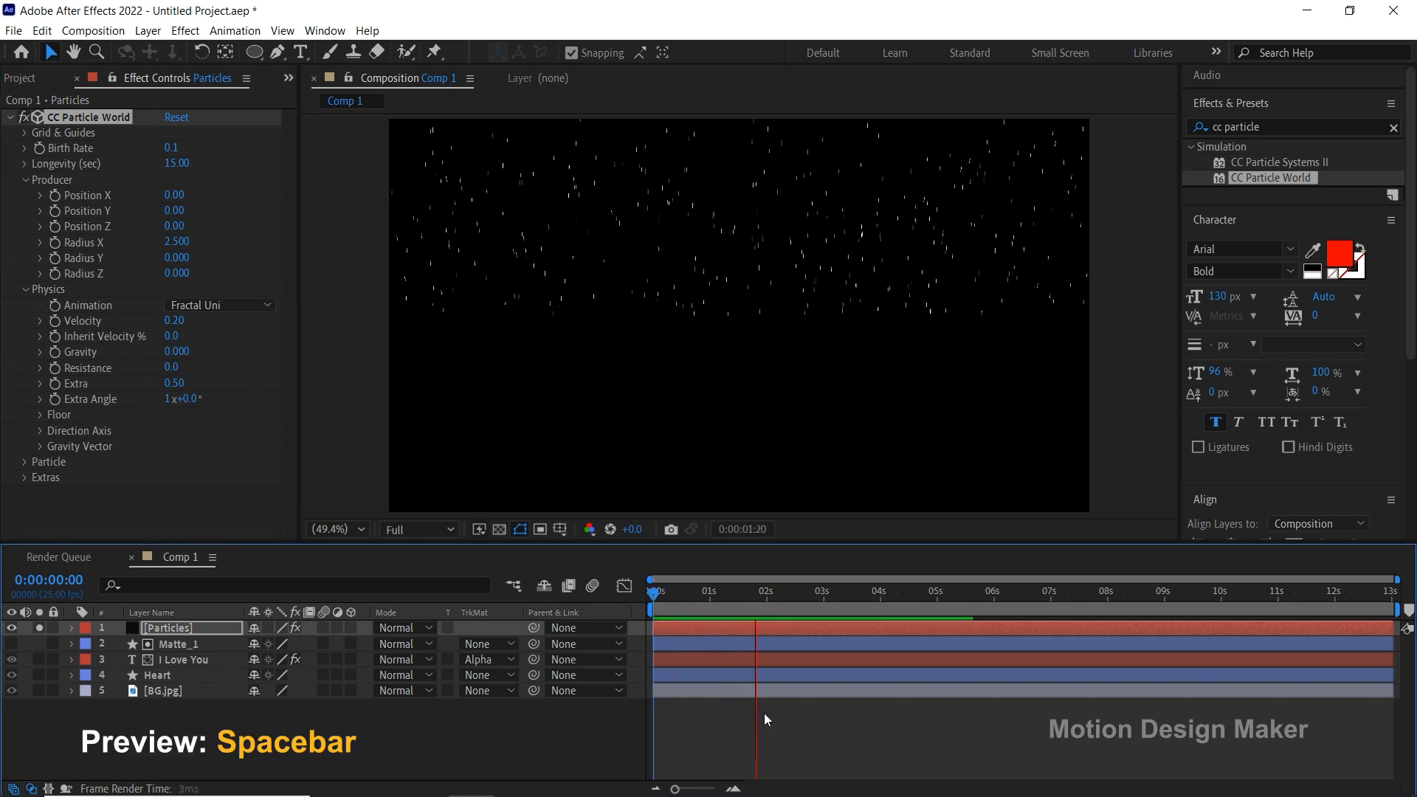
# At 0:00:00:24, set the particles' Producer Position Y to 0.31, placing the emitter just below the frame, and check its position.
pyautogui.moveTo(737, 593); pyautogui.dragTo(709, 599)
pyautogui.click(698, 626)
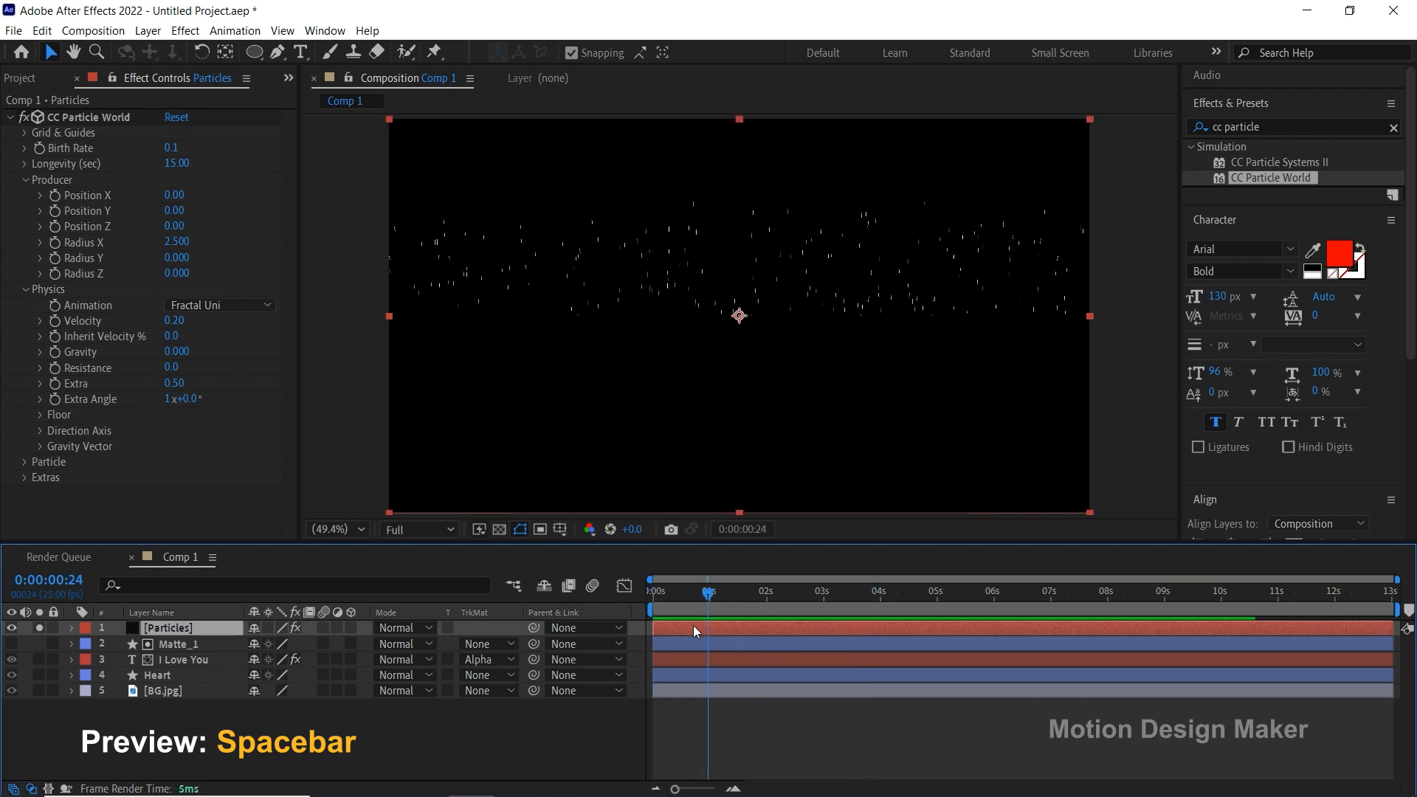
pyautogui.moveTo(176, 211); pyautogui.dragTo(210, 220)
pyautogui.click(178, 211)
pyautogui.write('0.')
pyautogui.press('Return')
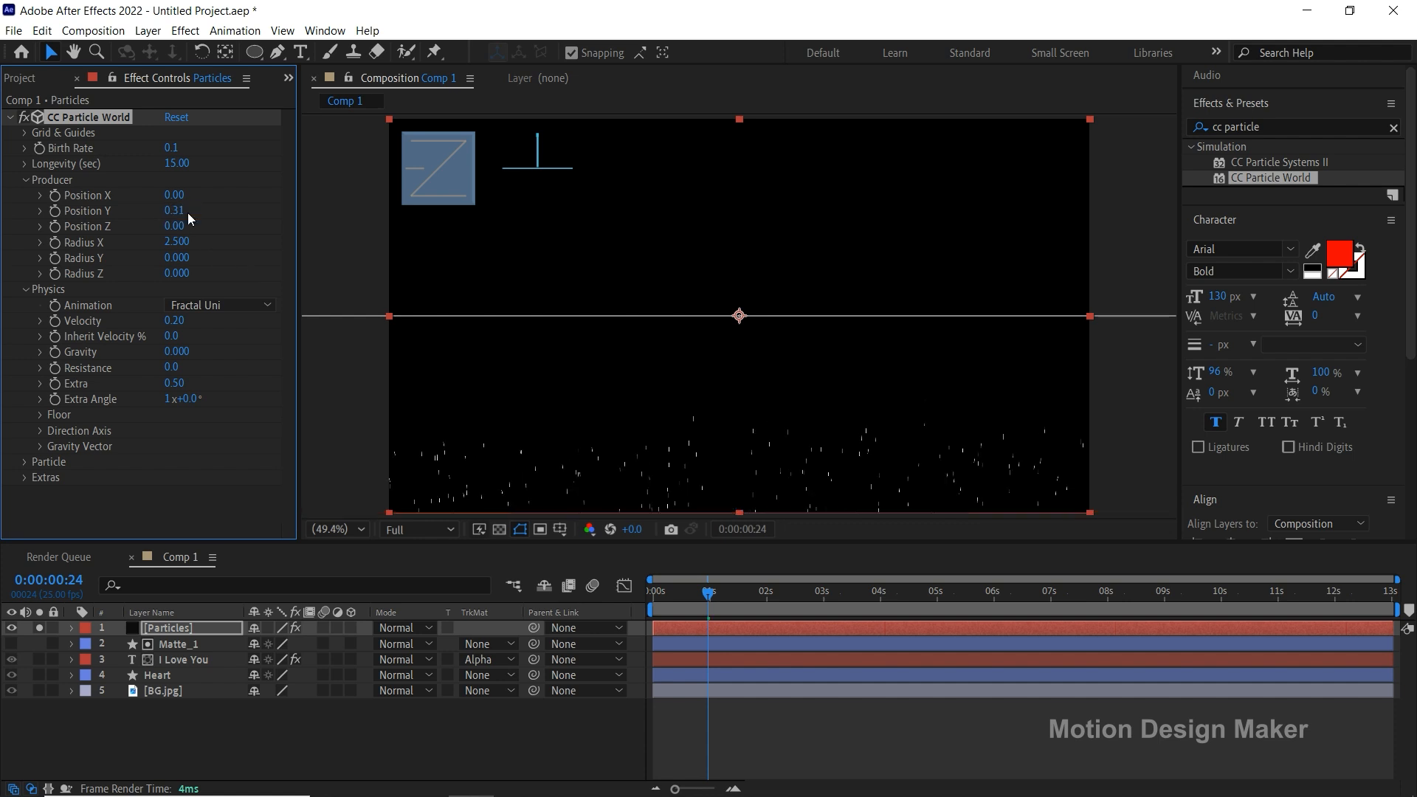
pyautogui.moveTo(759, 436); pyautogui.dragTo(762, 383)
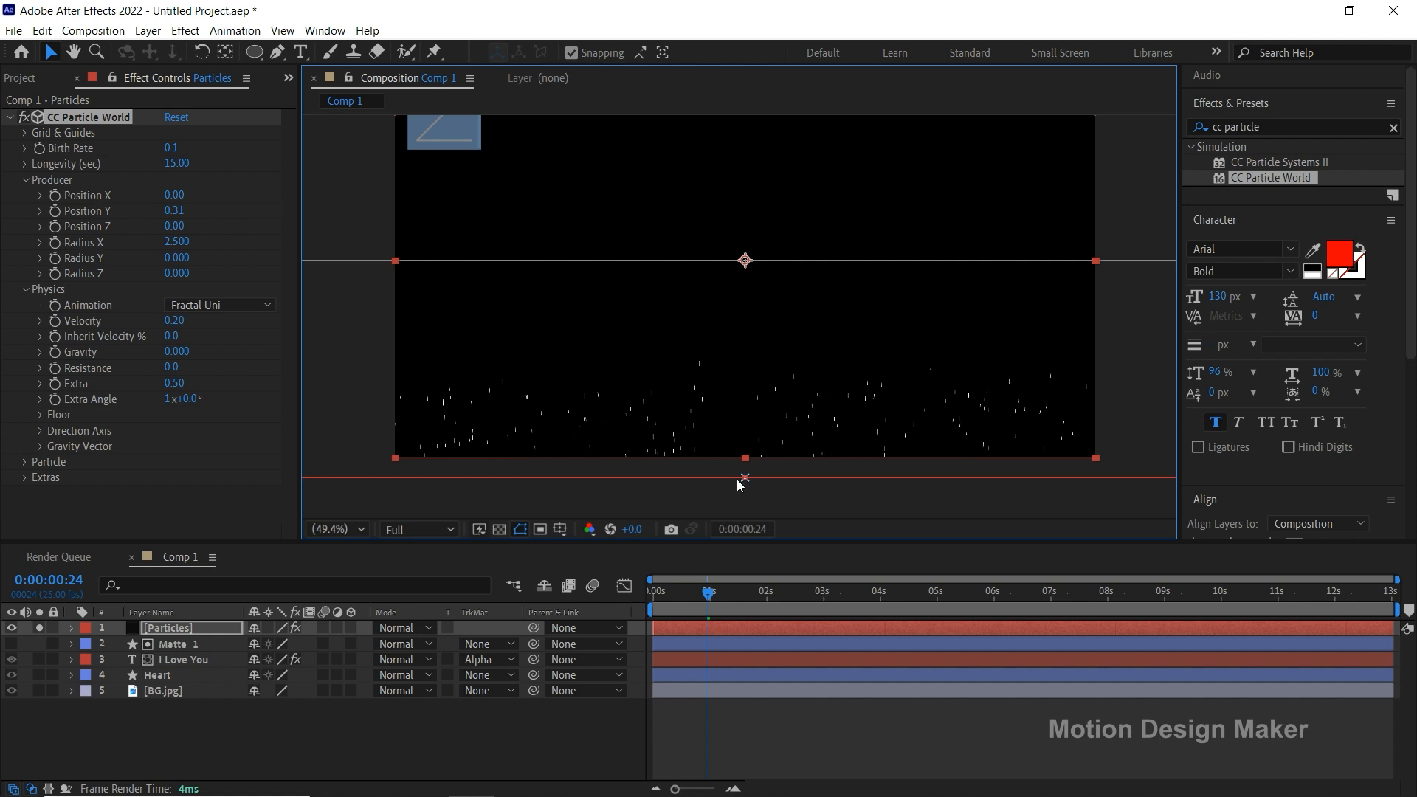
pyautogui.click(364, 530)
pyautogui.click(356, 201)
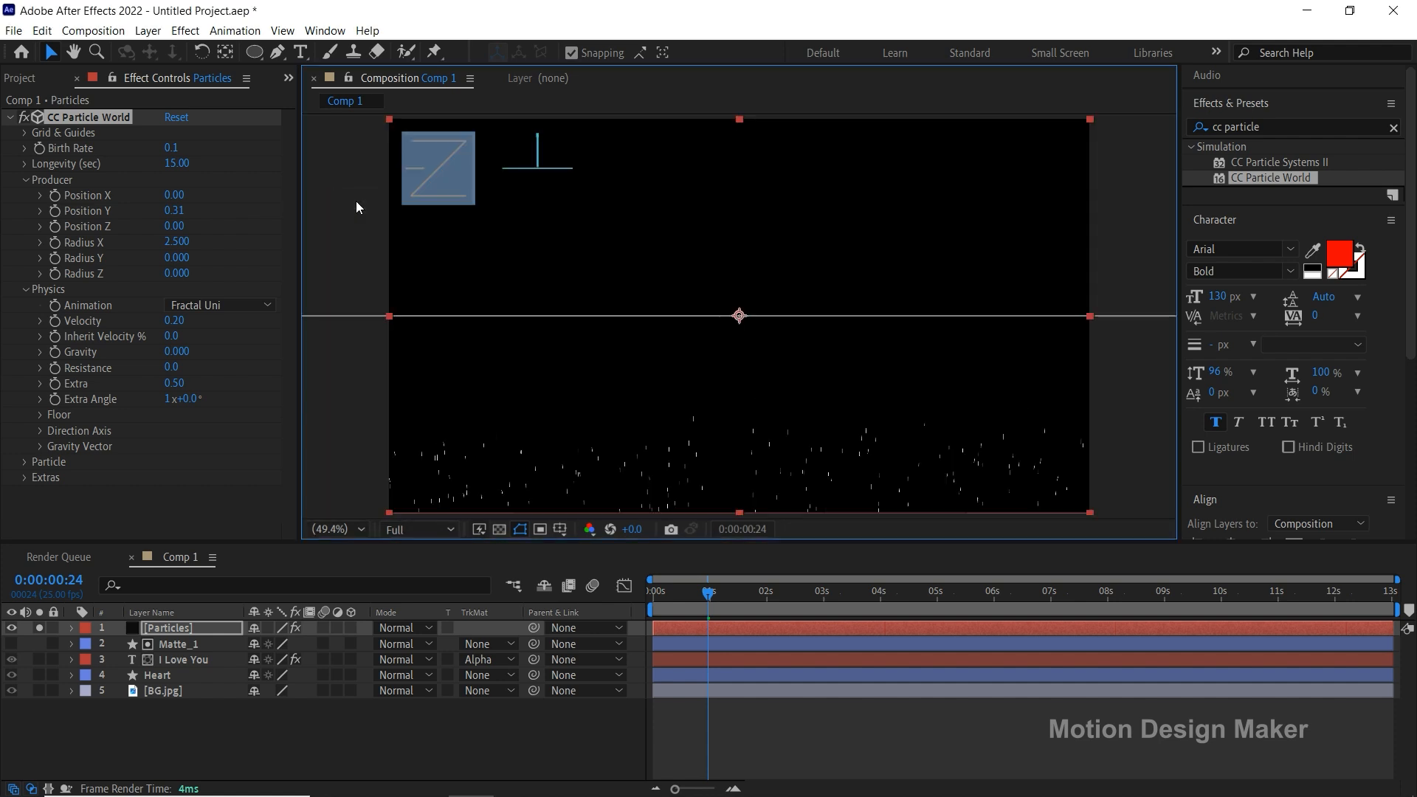
# Preview the particle emission from below the frame, starting at the beginning of the composition.
pyautogui.click(703, 722)
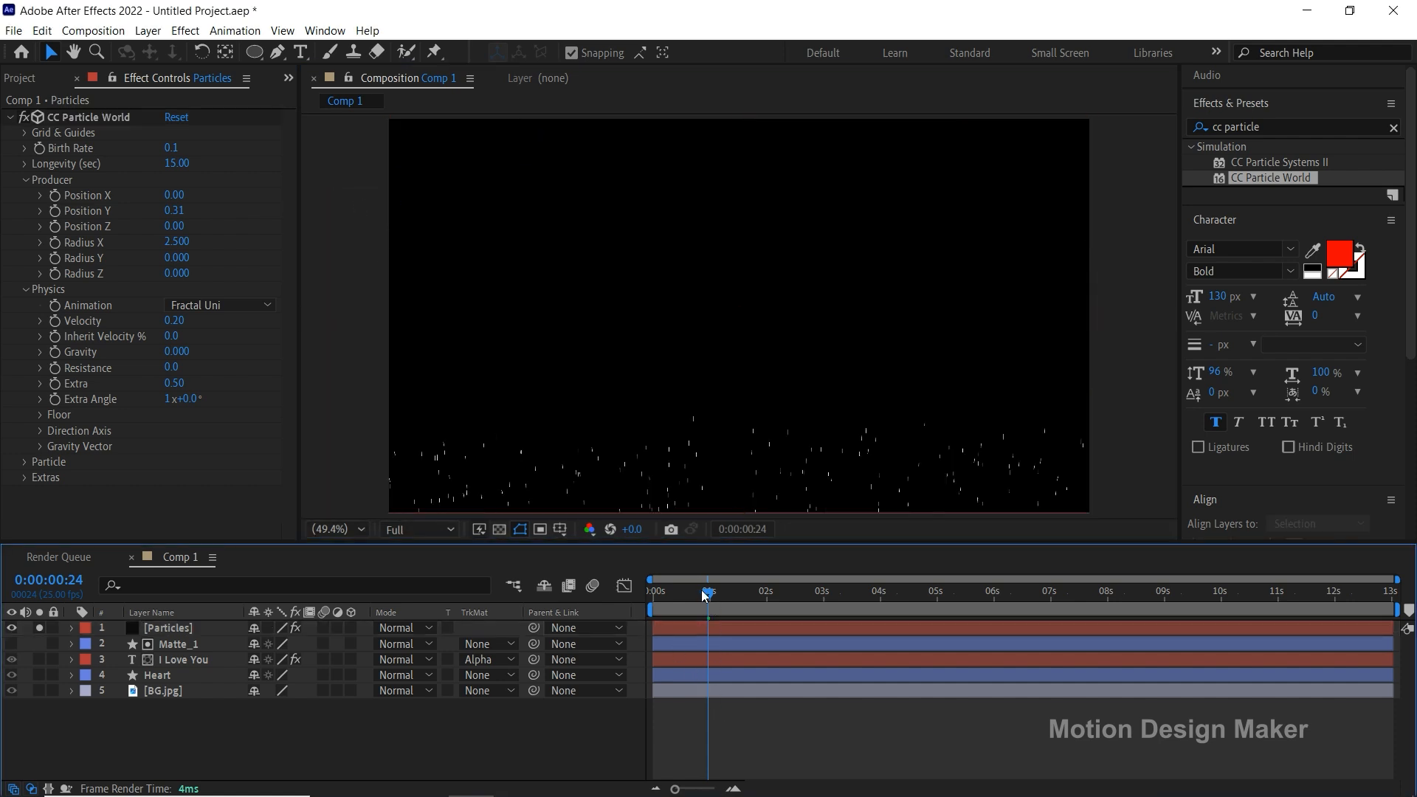
pyautogui.moveTo(705, 594); pyautogui.dragTo(623, 591)
pyautogui.press('space')
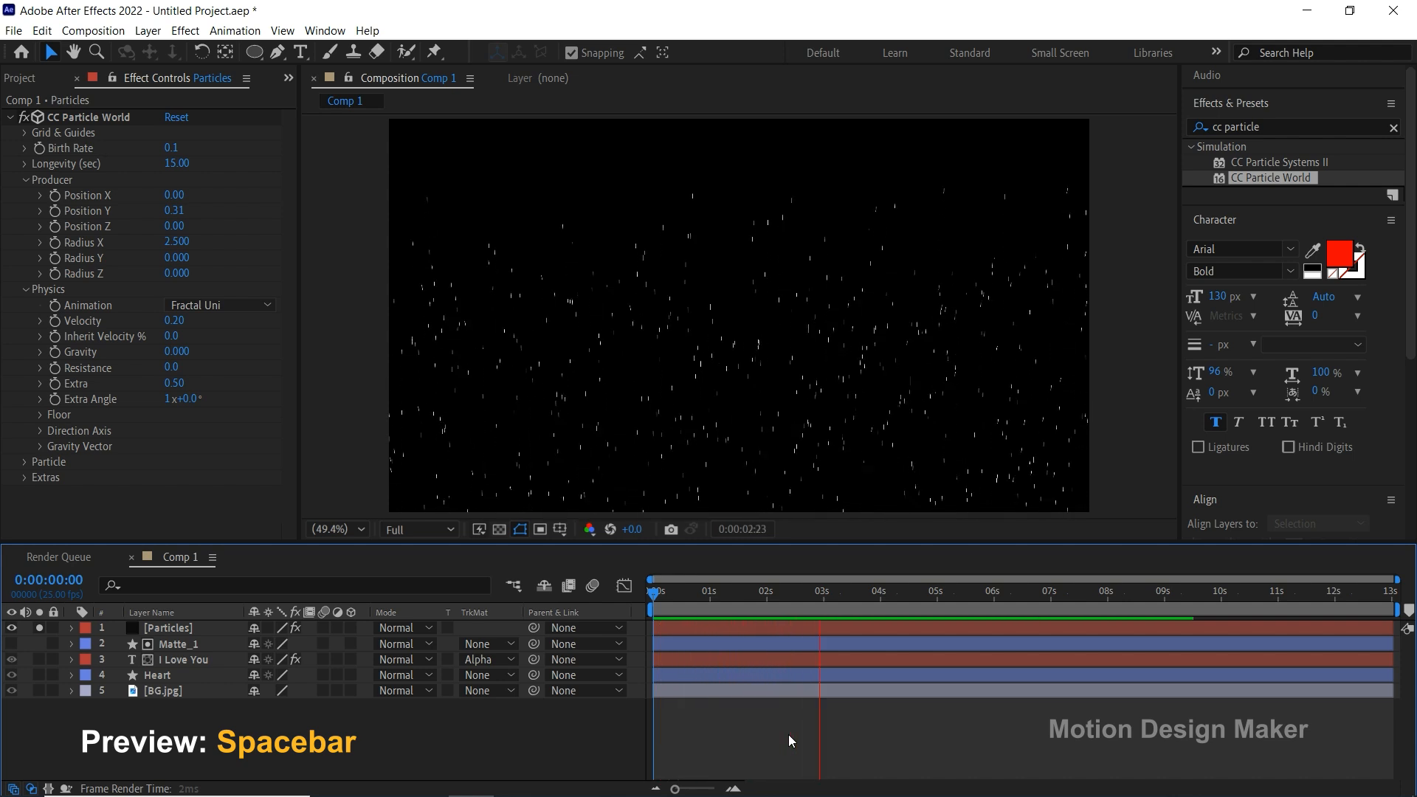
pyautogui.press('space')
# At 0:00:01:23, expand the Particle settings of CC Particle World and turn off solo for the Particles layer.
pyautogui.moveTo(806, 593); pyautogui.dragTo(763, 592)
pyautogui.click(771, 627)
pyautogui.click(23, 463)
pyautogui.click(70, 727)
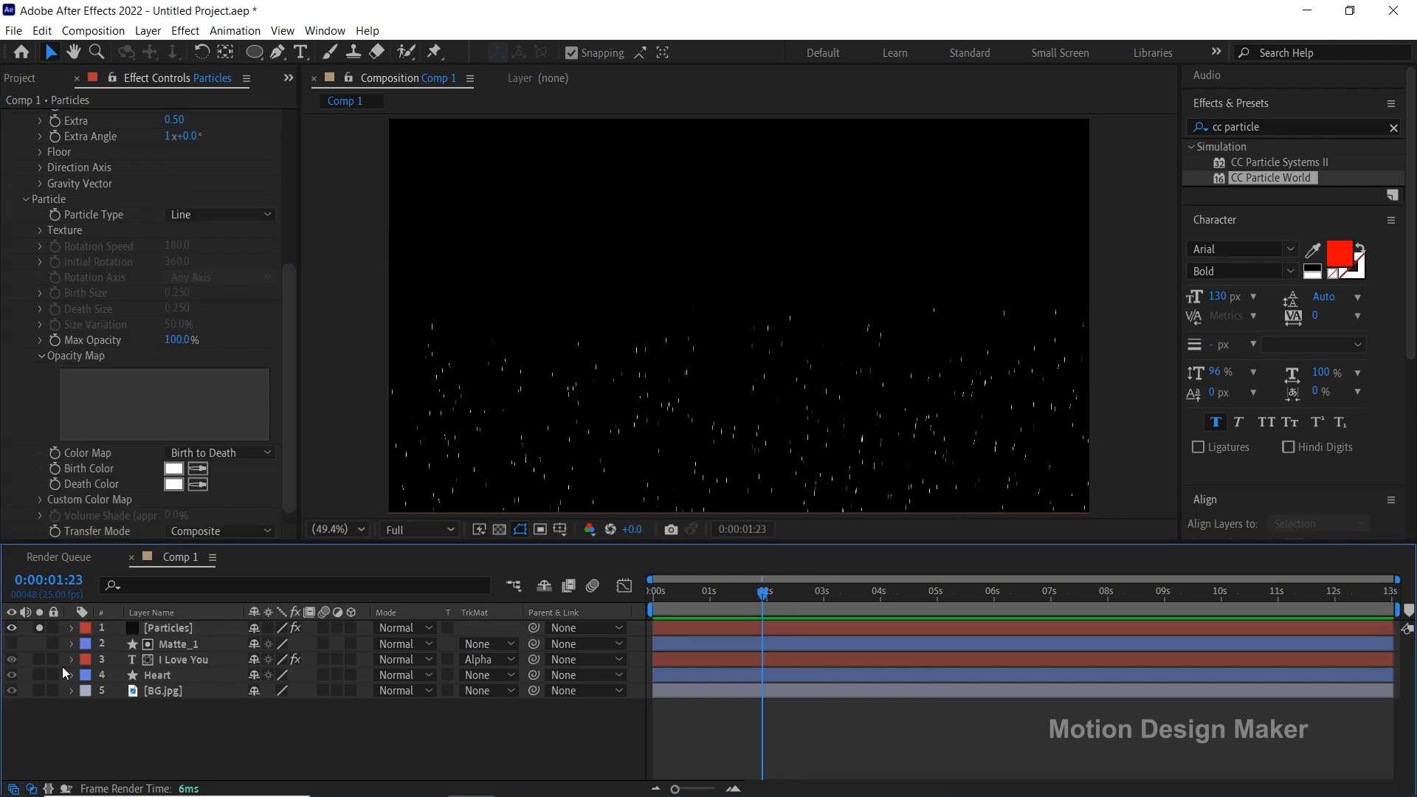
pyautogui.click(39, 627)
# Make the Matte_1 heart layer visible in Comp 1.
pyautogui.click(157, 677)
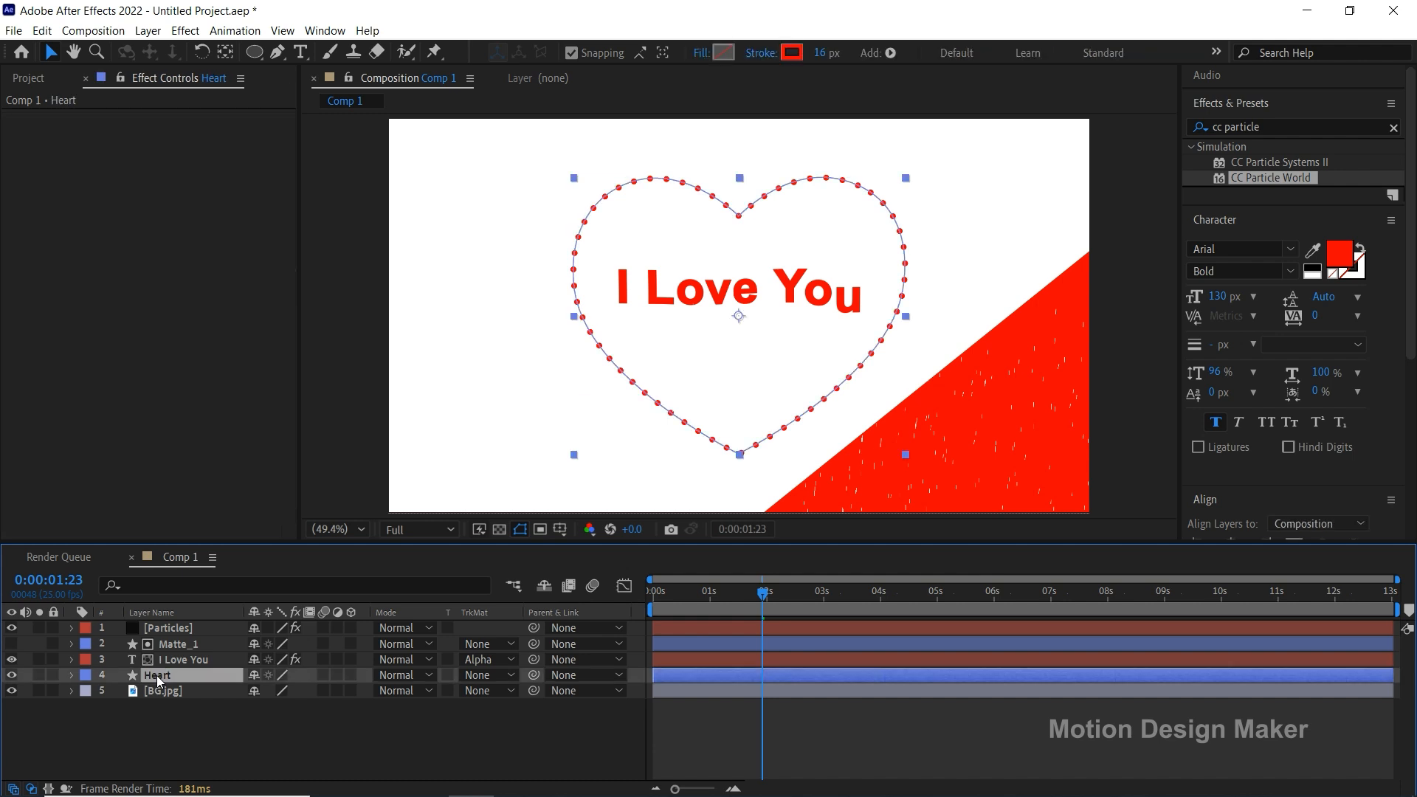
pyautogui.click(174, 643)
pyautogui.click(12, 646)
pyautogui.click(11, 646)
pyautogui.click(12, 646)
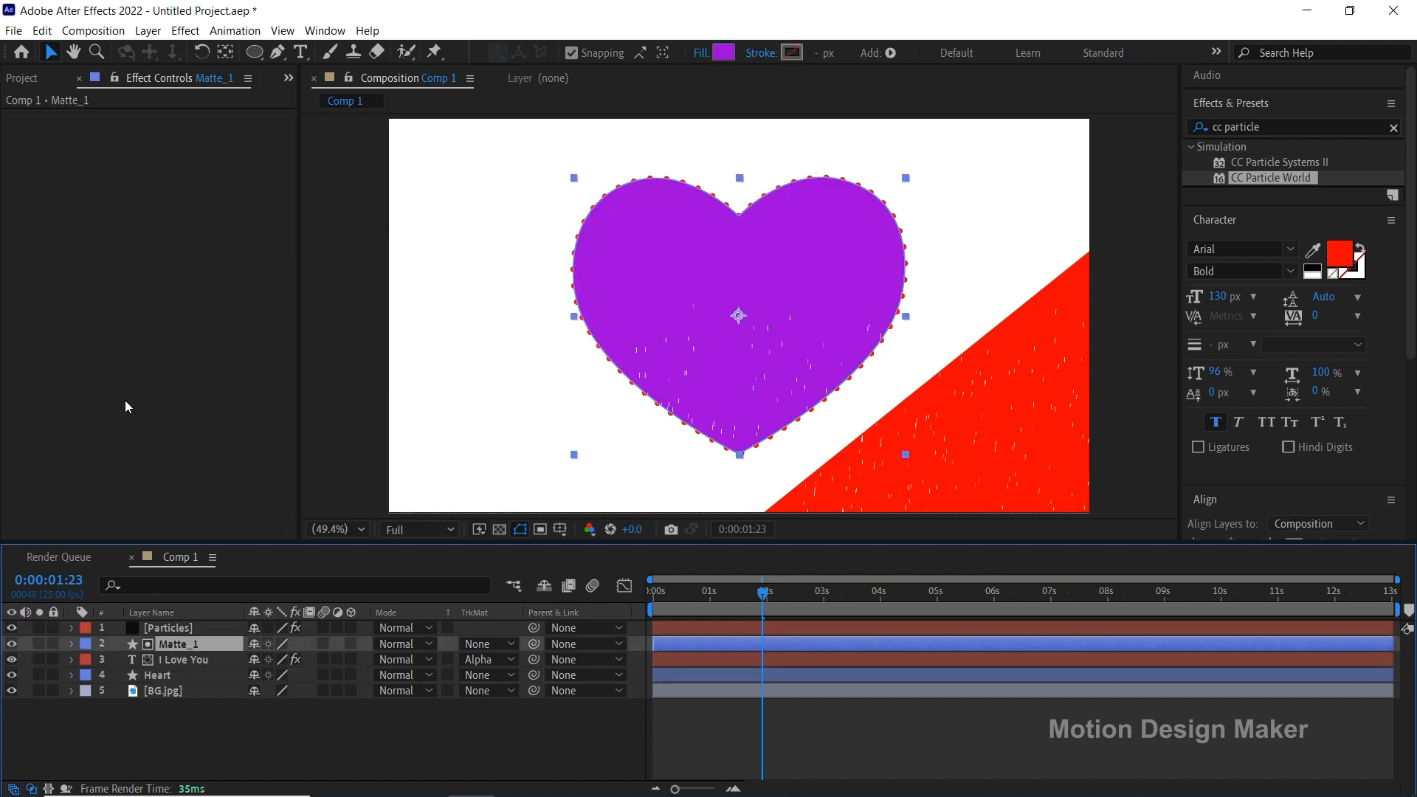
# Duplicate the Matte_1 layer and move the copy to the top of the layer stack, above Particles.
pyautogui.click(42, 30)
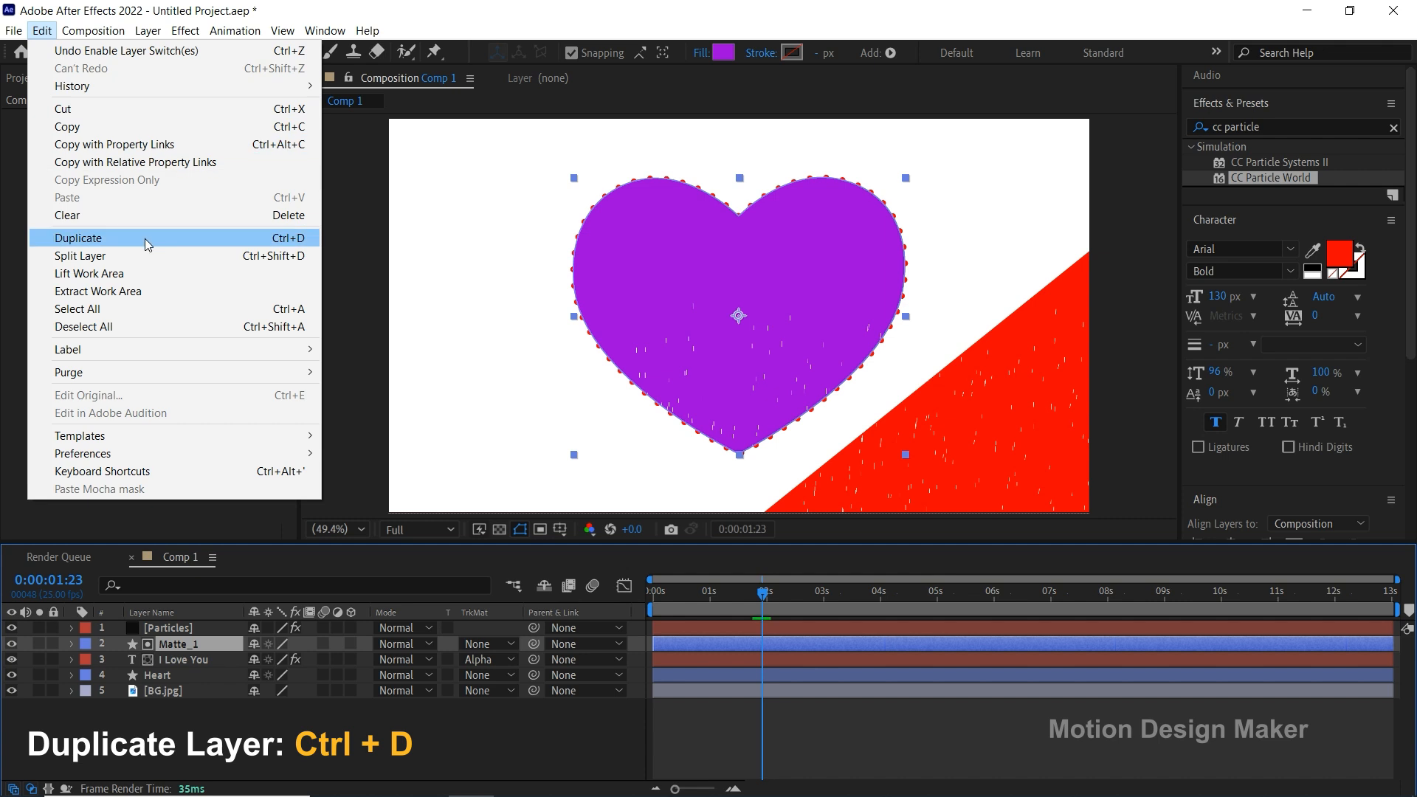
pyautogui.click(144, 237)
pyautogui.moveTo(179, 646); pyautogui.dragTo(188, 626)
# Solo the duplicated heart layer, rename it Heart_2, and turn its solo off again.
pyautogui.click(39, 628)
pyautogui.press('Return')
pyautogui.write('Heart_2')
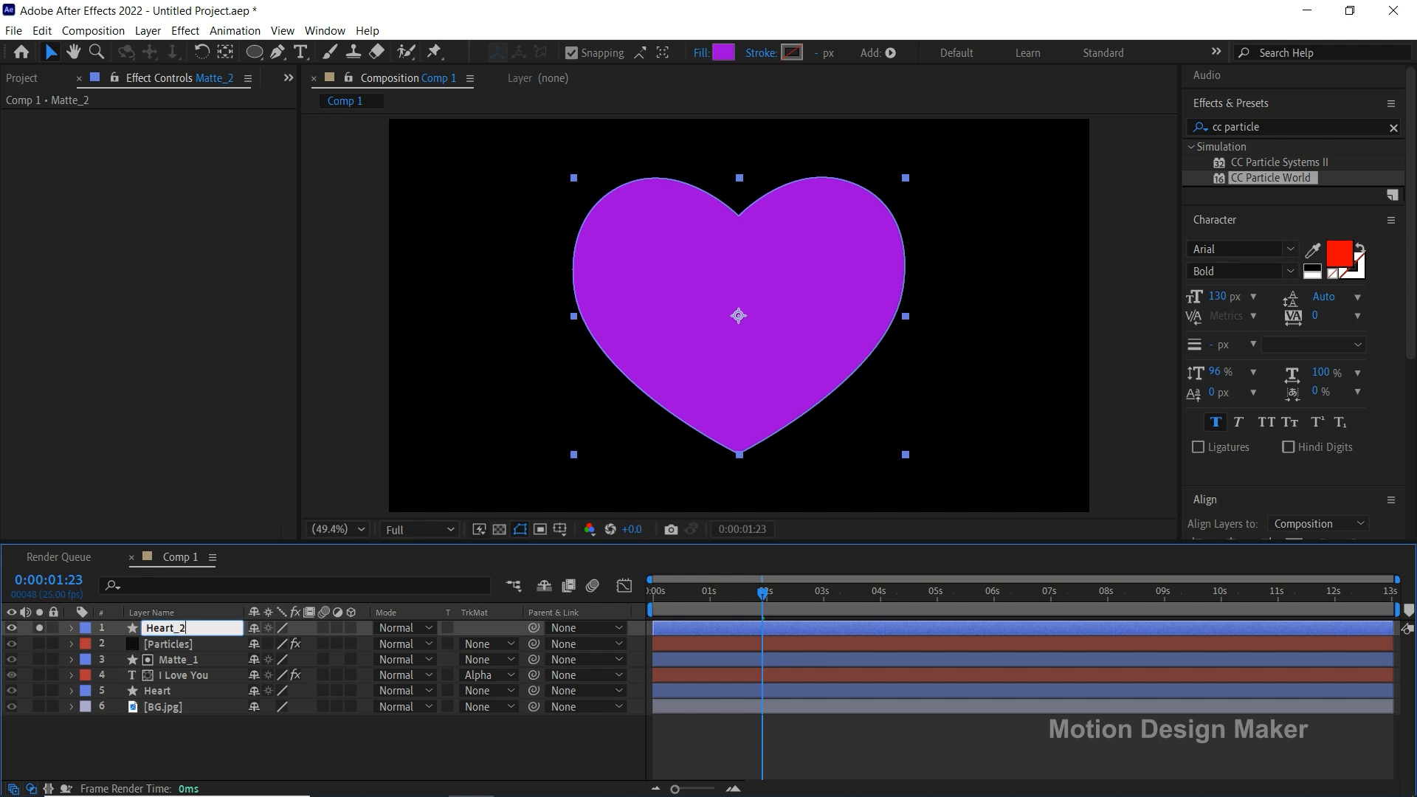
pyautogui.press('Return')
pyautogui.click(41, 627)
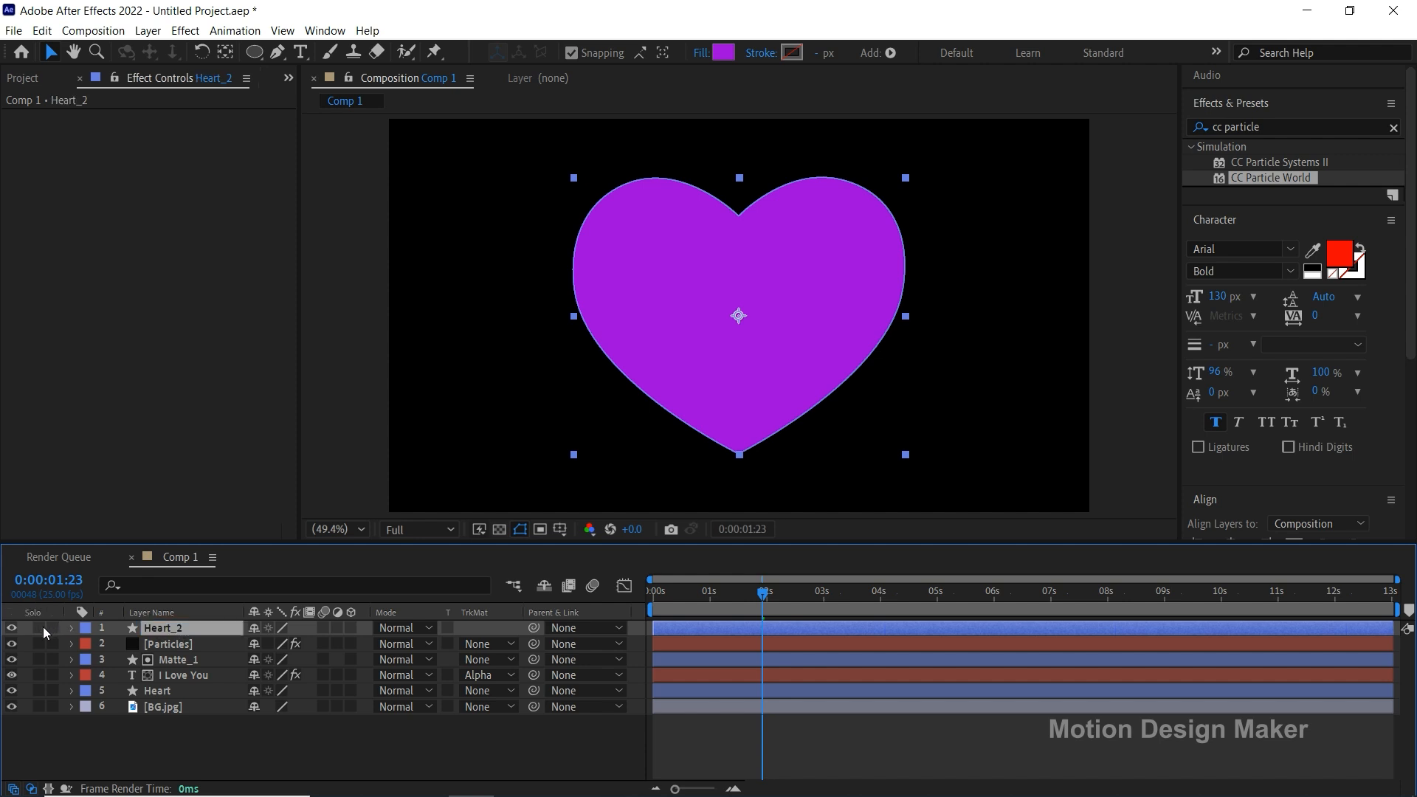
# Pre-compose the Heart_2 layer into a composition named Heart_2 and open it.
pyautogui.click(148, 31)
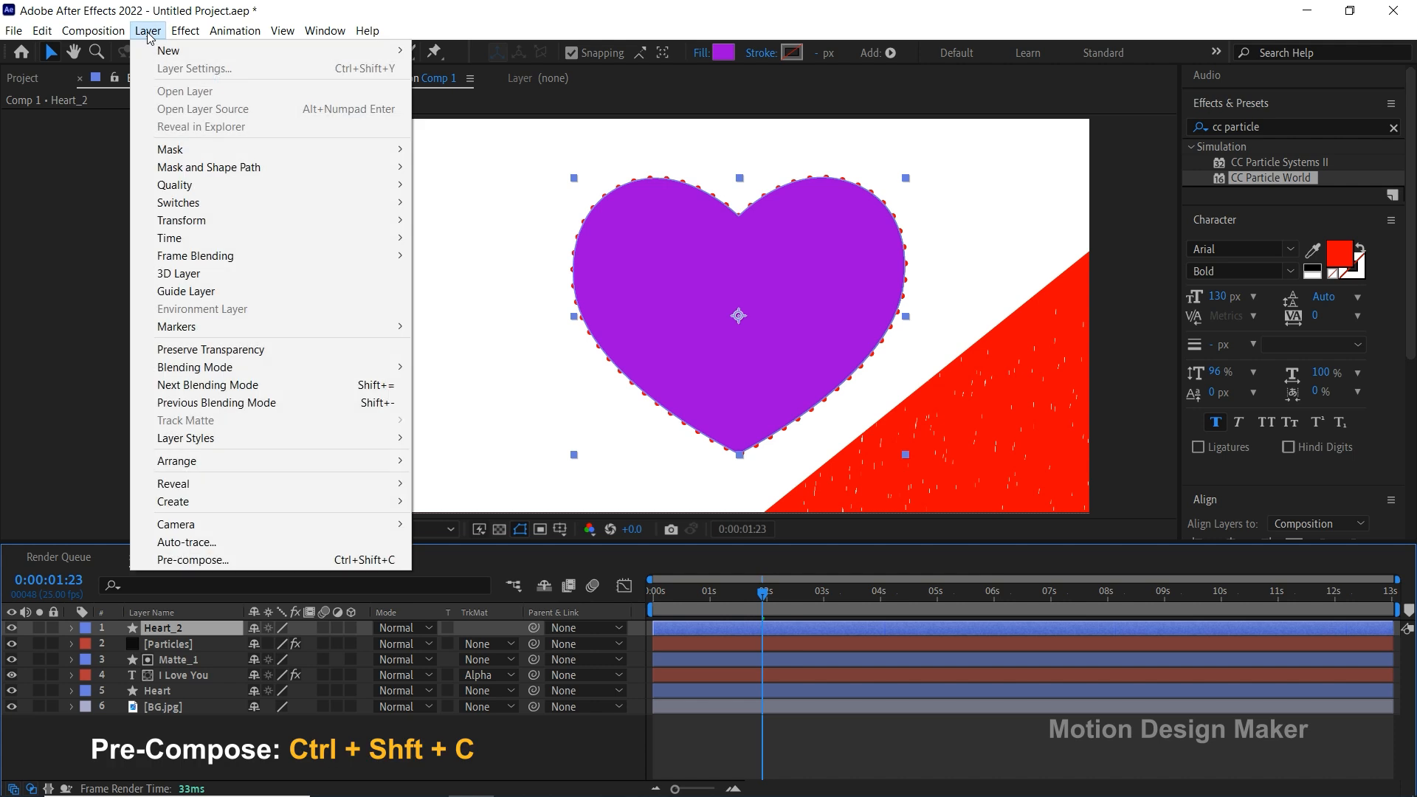
pyautogui.click(258, 561)
pyautogui.moveTo(1011, 465); pyautogui.dragTo(976, 477)
pyautogui.press('BackSpace')
pyautogui.click(1063, 703)
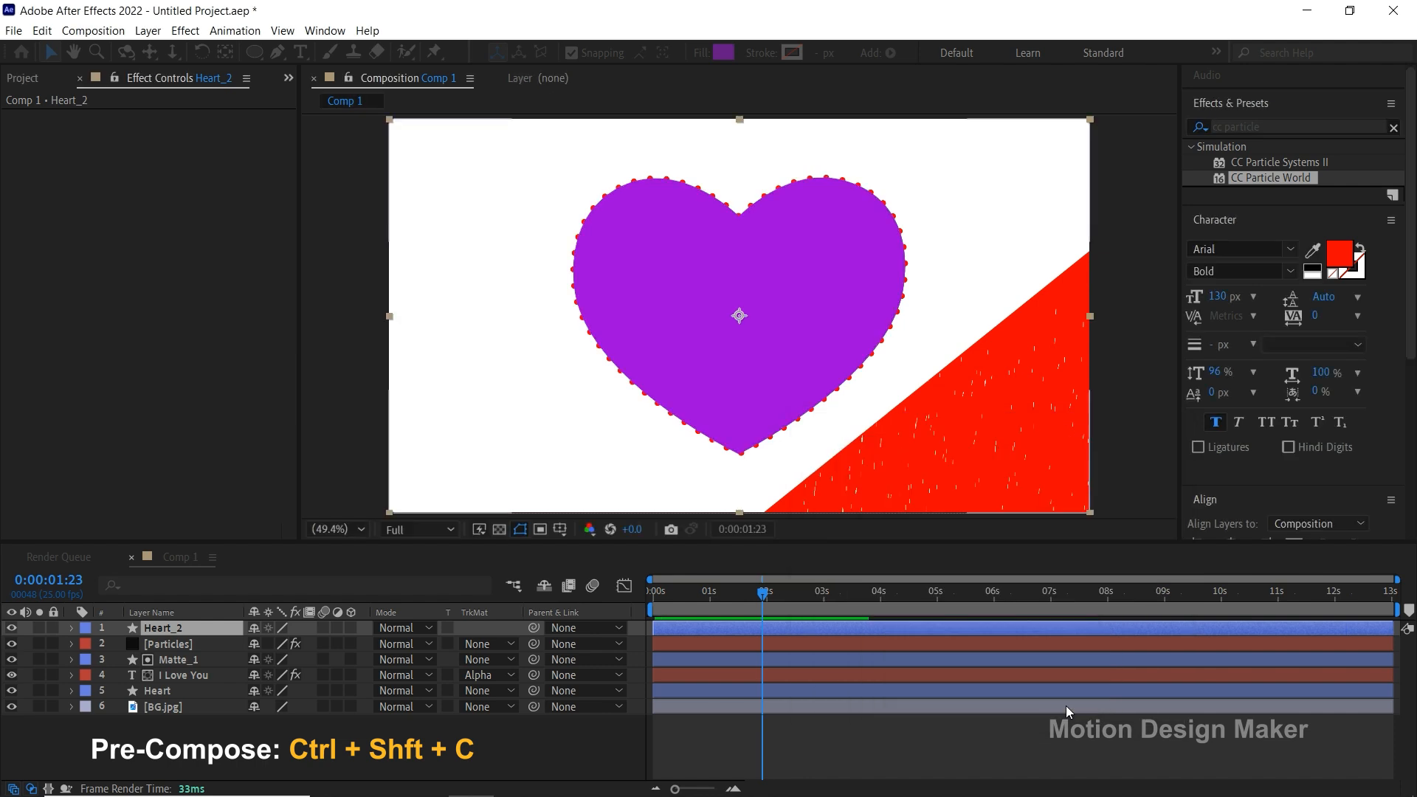
pyautogui.doubleClick(758, 626)
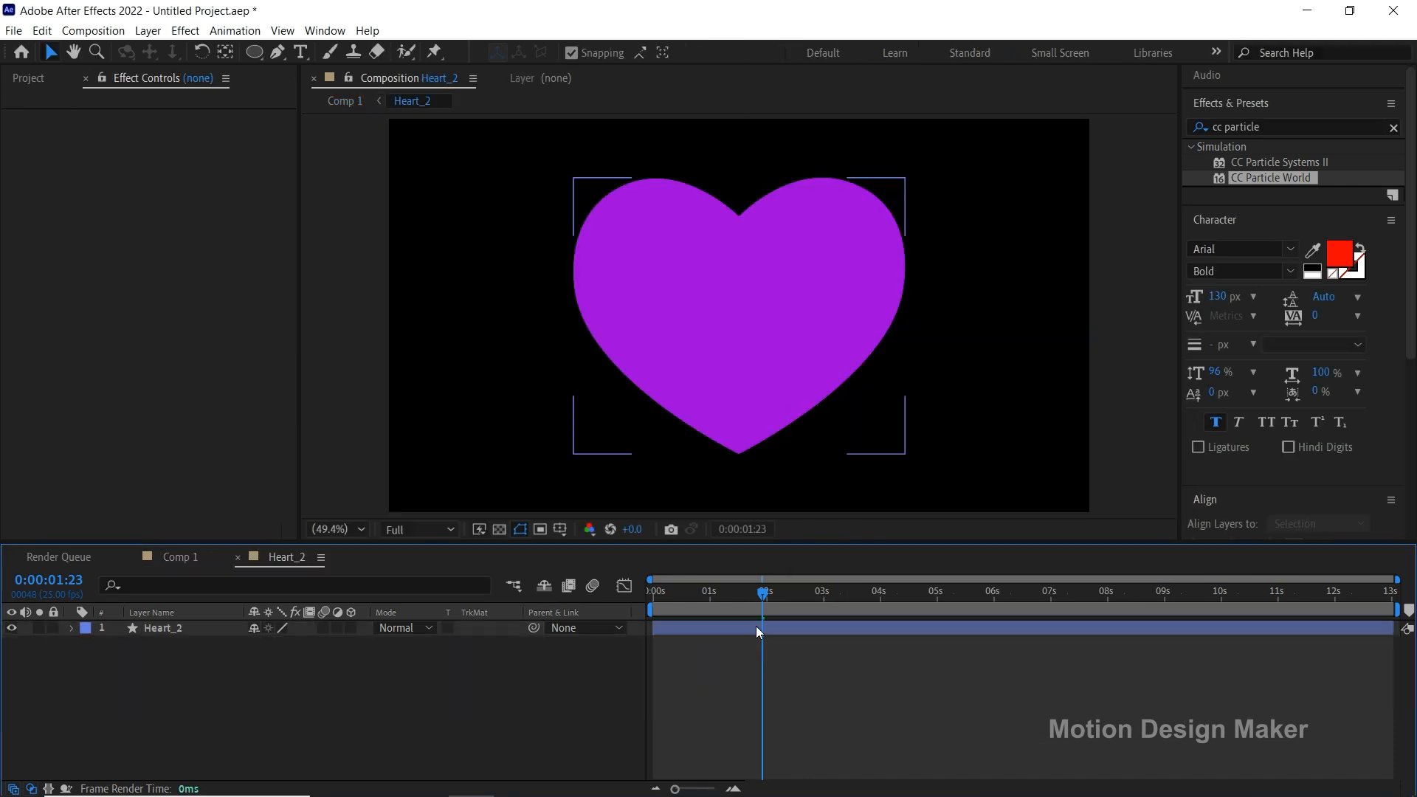
# Set the Heart_2 composition's width and height to 200 px each in its composition settings.
pyautogui.click(93, 31)
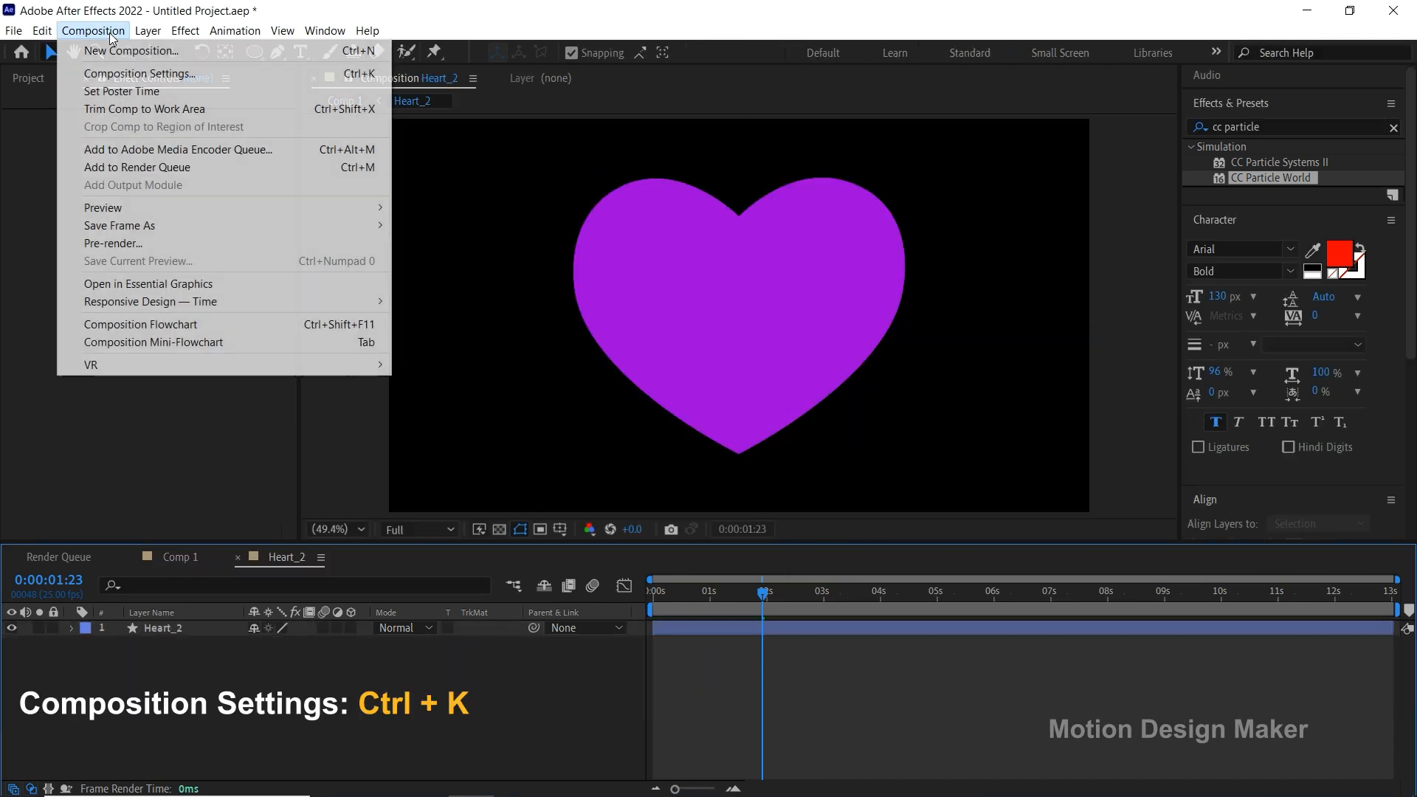
pyautogui.click(140, 73)
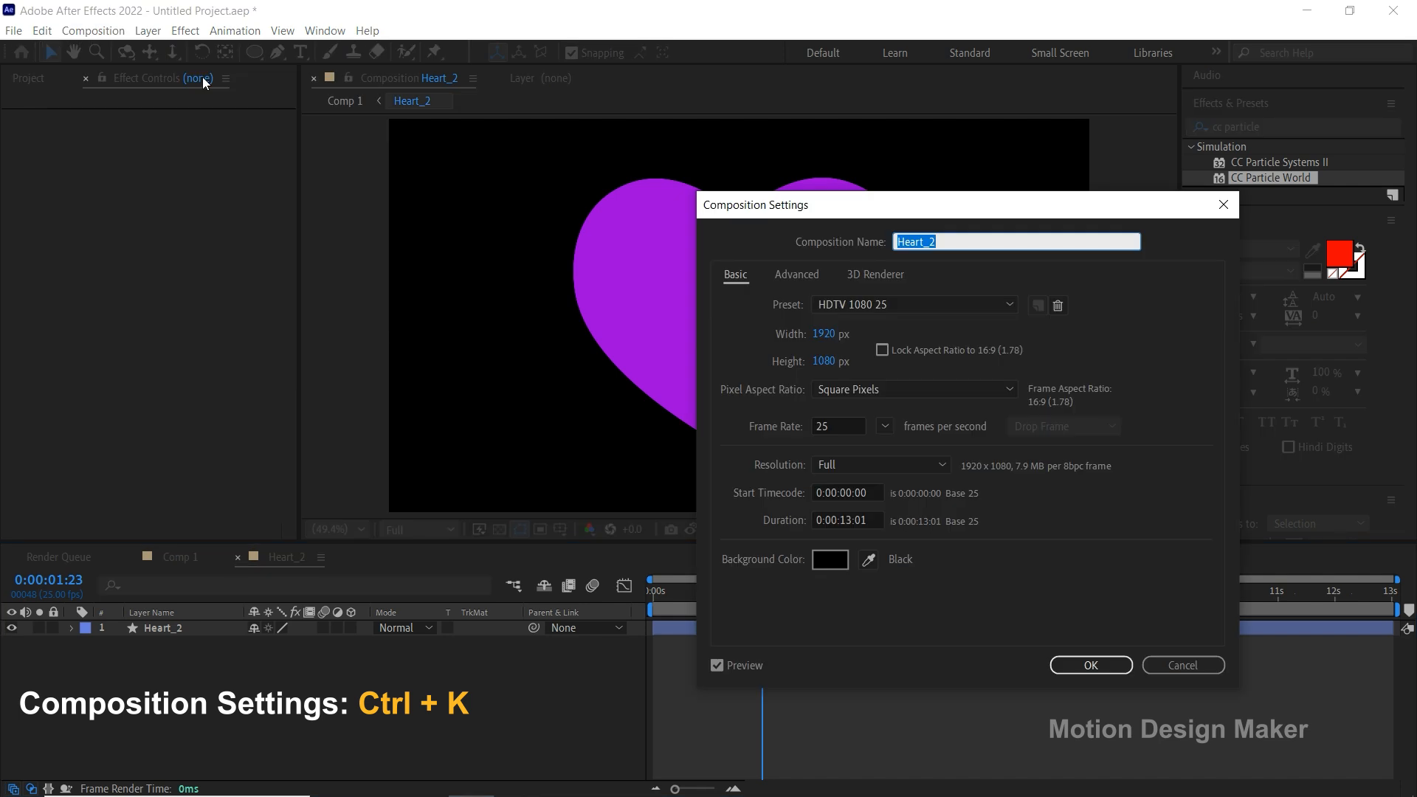
pyautogui.click(824, 334)
pyautogui.write('200')
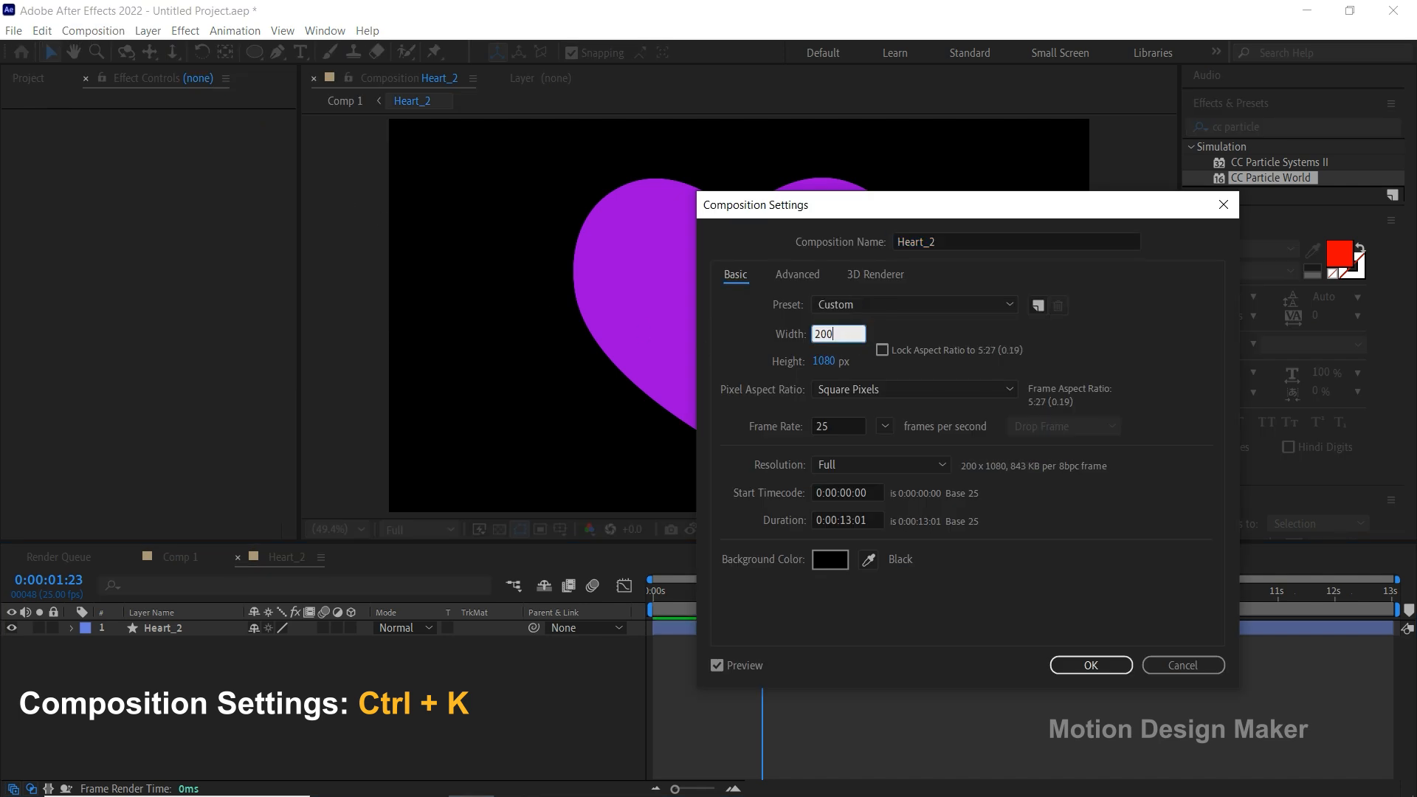
pyautogui.click(832, 362)
pyautogui.write('200')
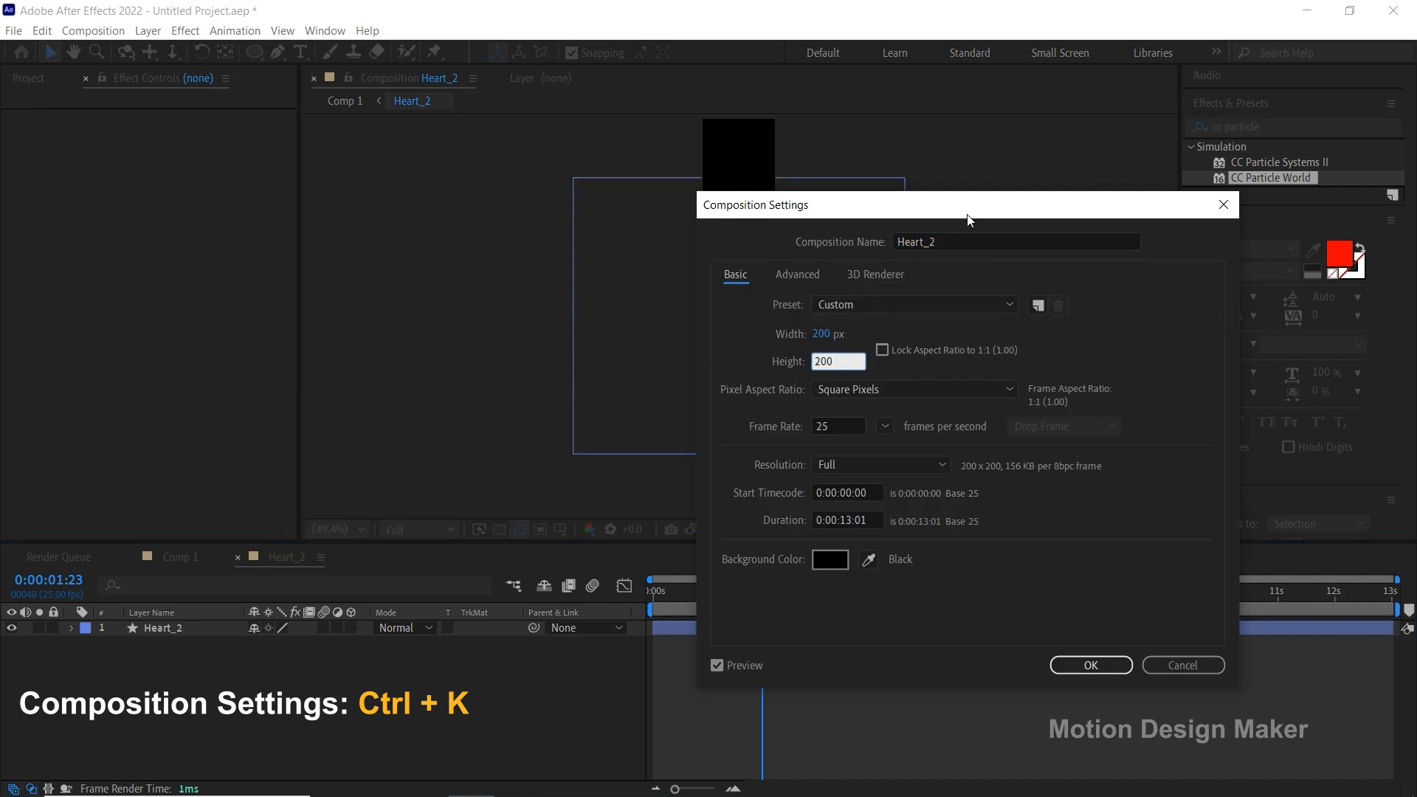
pyautogui.moveTo(969, 220); pyautogui.dragTo(1067, 205)
pyautogui.click(1072, 353)
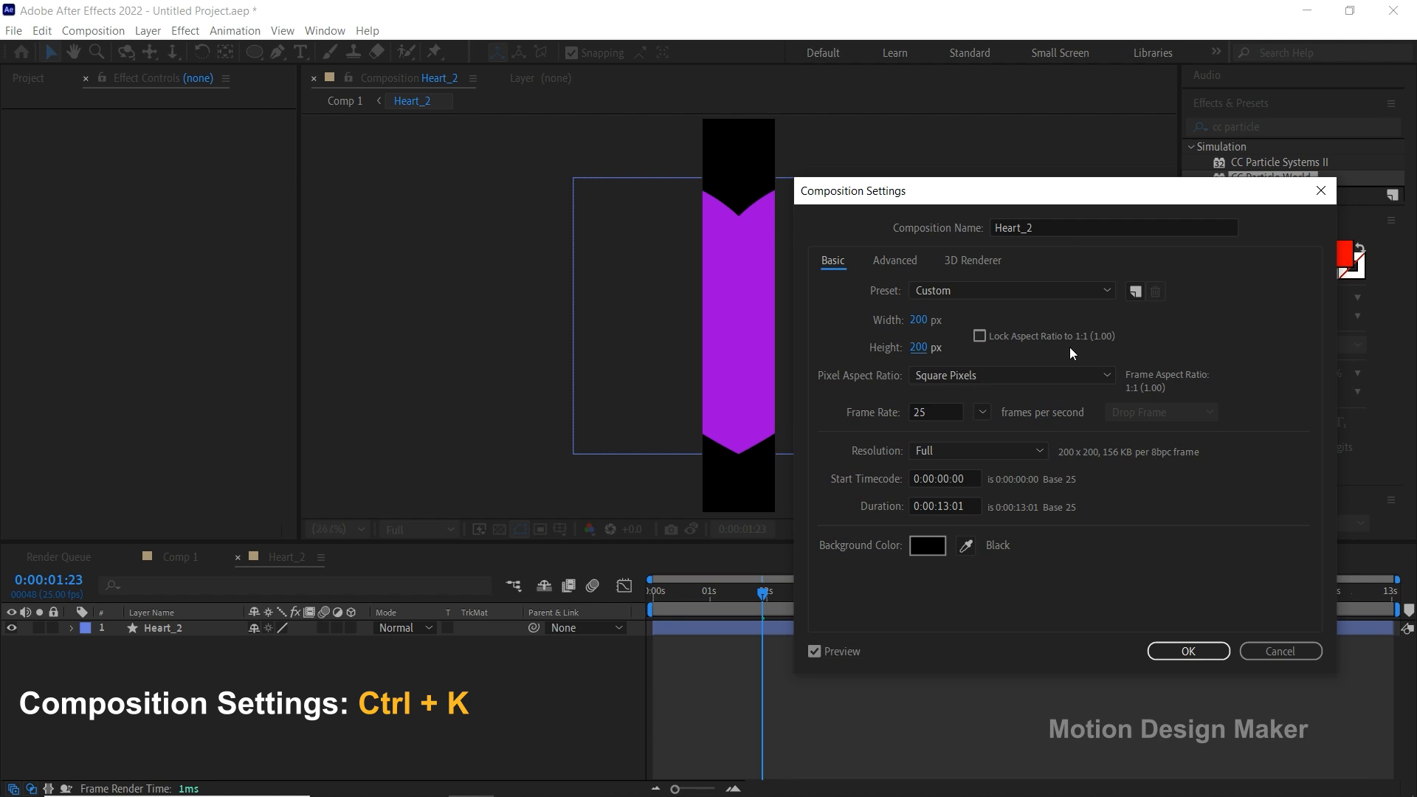
pyautogui.click(1207, 655)
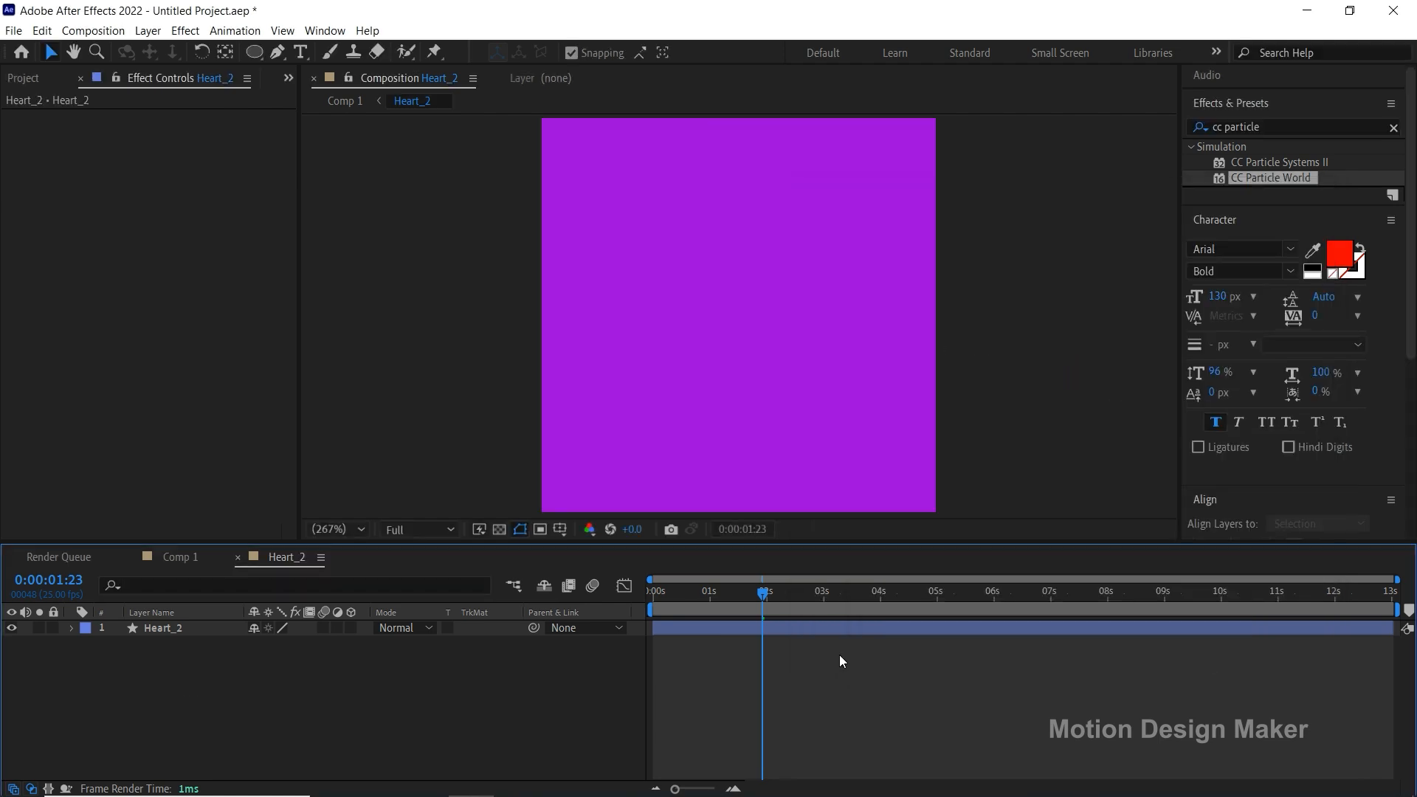
# Scale the Heart_2 shape layer to 18% so the whole heart fits inside the 200 px composition.
pyautogui.click(784, 633)
pyautogui.scroll(-3, 734, 444)
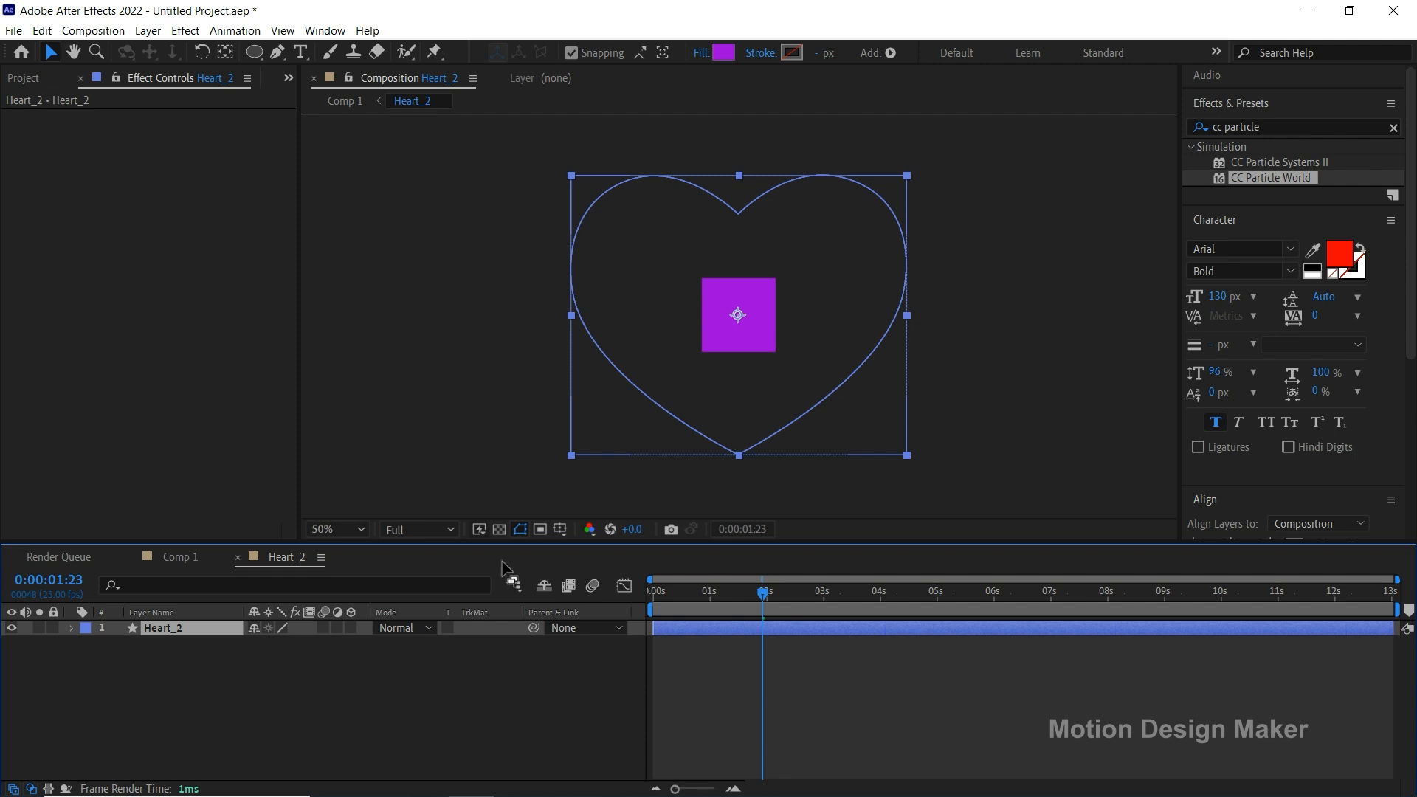
pyautogui.press('s')
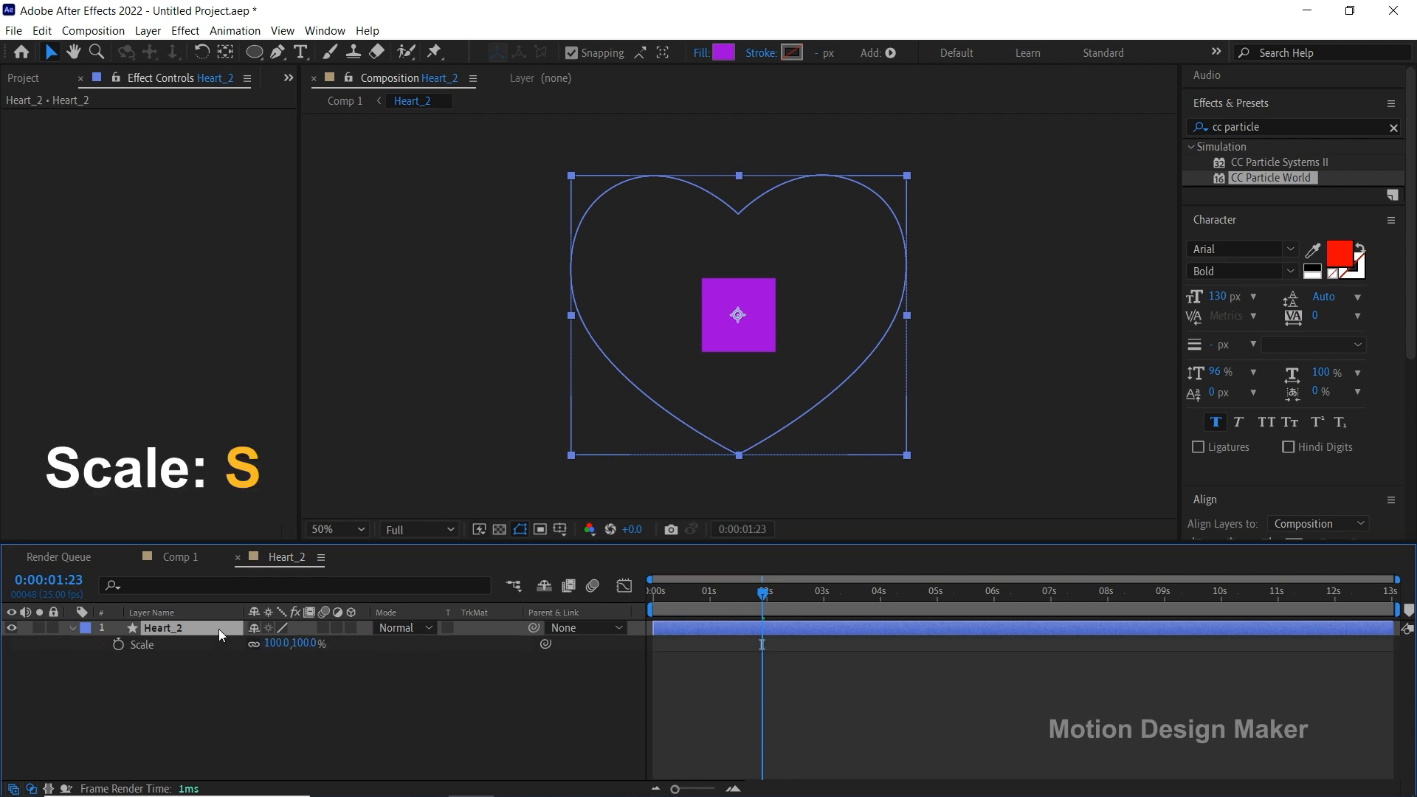
pyautogui.moveTo(316, 649); pyautogui.dragTo(291, 648)
pyautogui.click(298, 643)
pyautogui.press('Return')
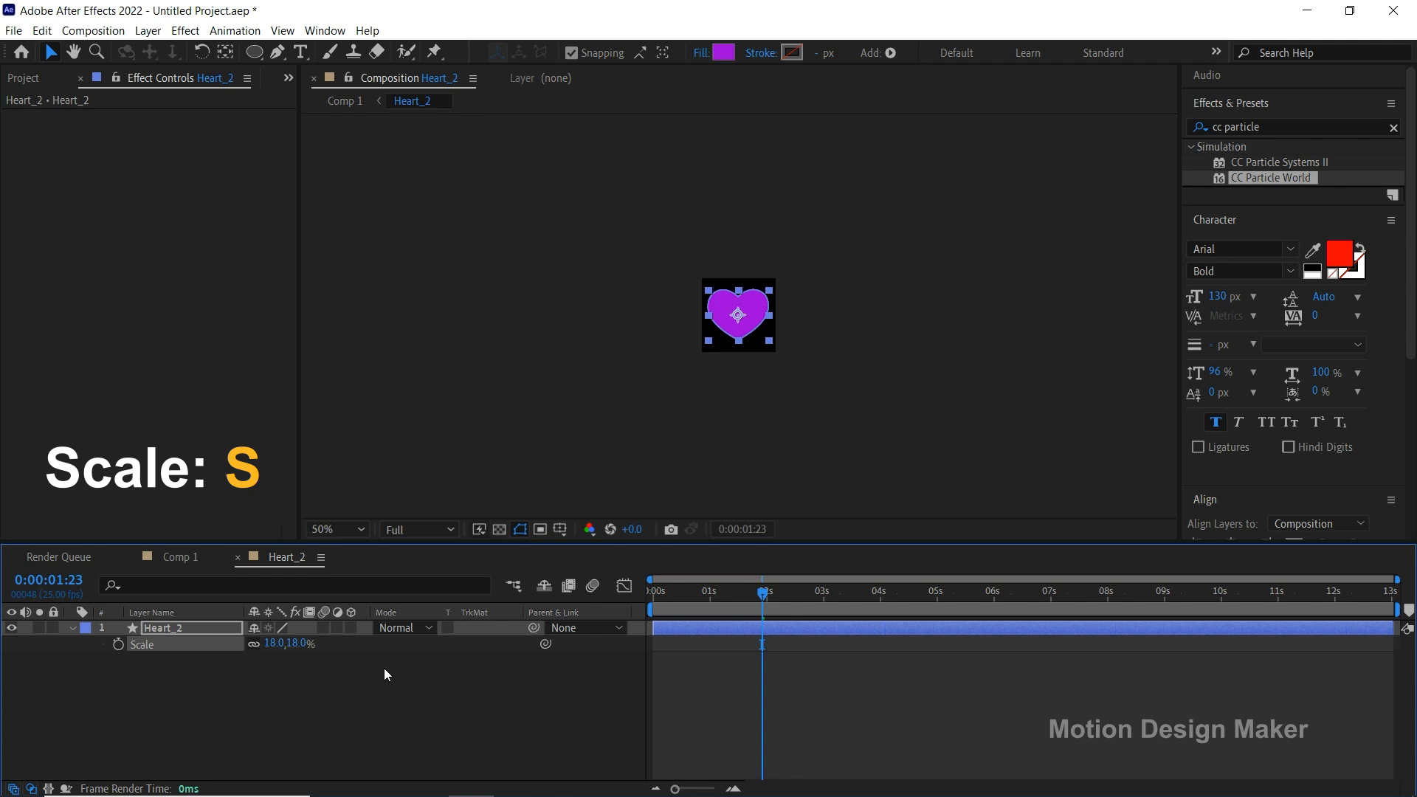
pyautogui.click(363, 527)
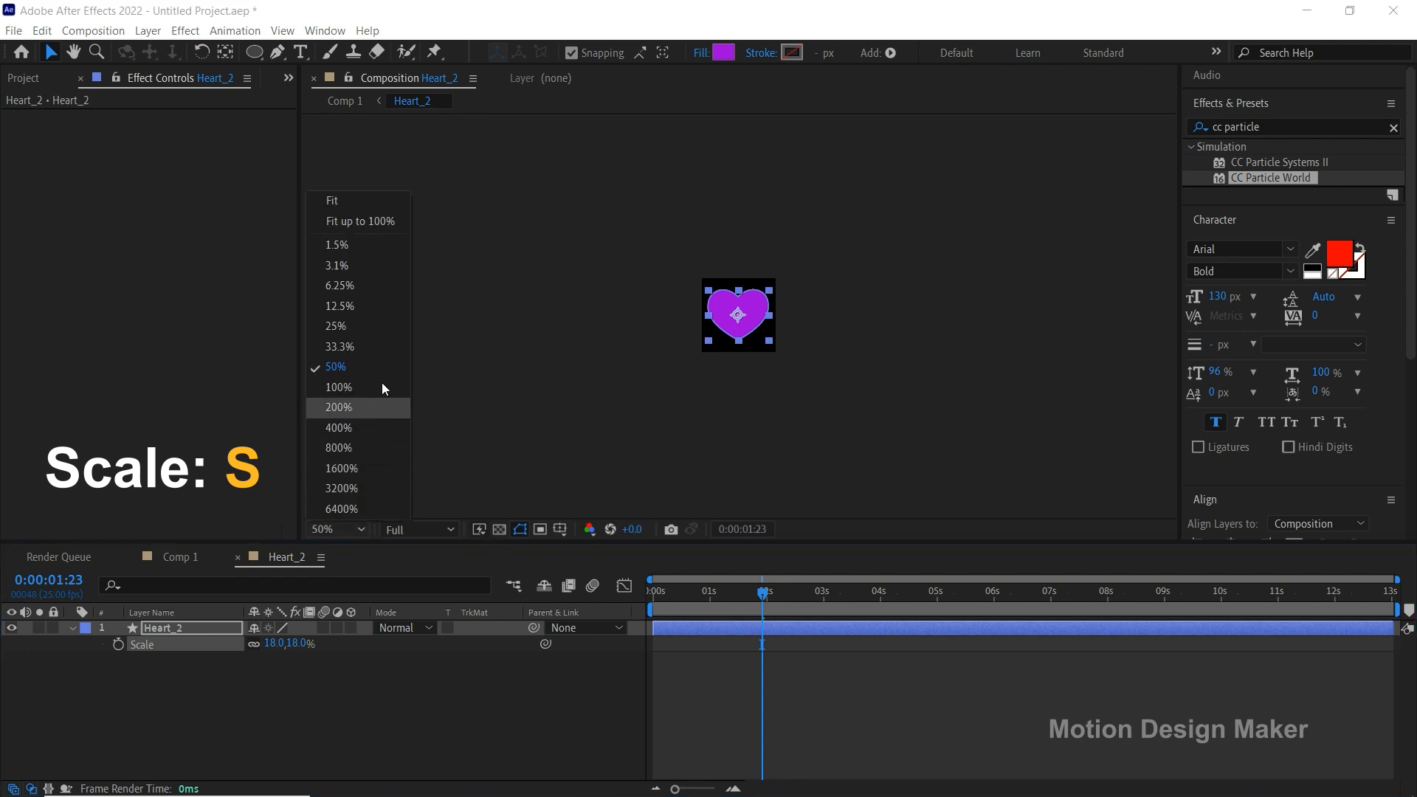
# Recolor the Heart_2 shape's fill from purple to red FE0000 by sampling the red character fill color.
pyautogui.click(375, 206)
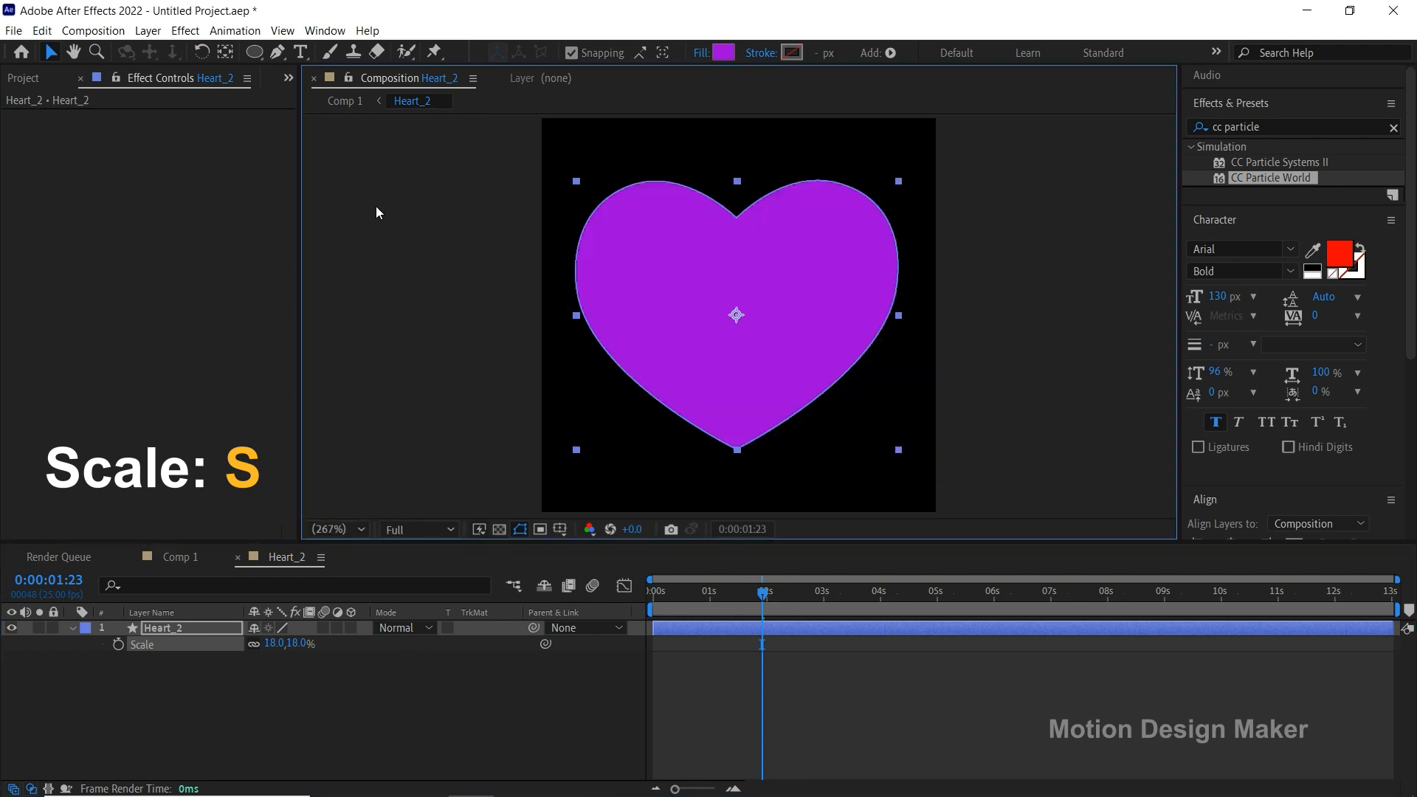
pyautogui.click(768, 649)
pyautogui.click(772, 625)
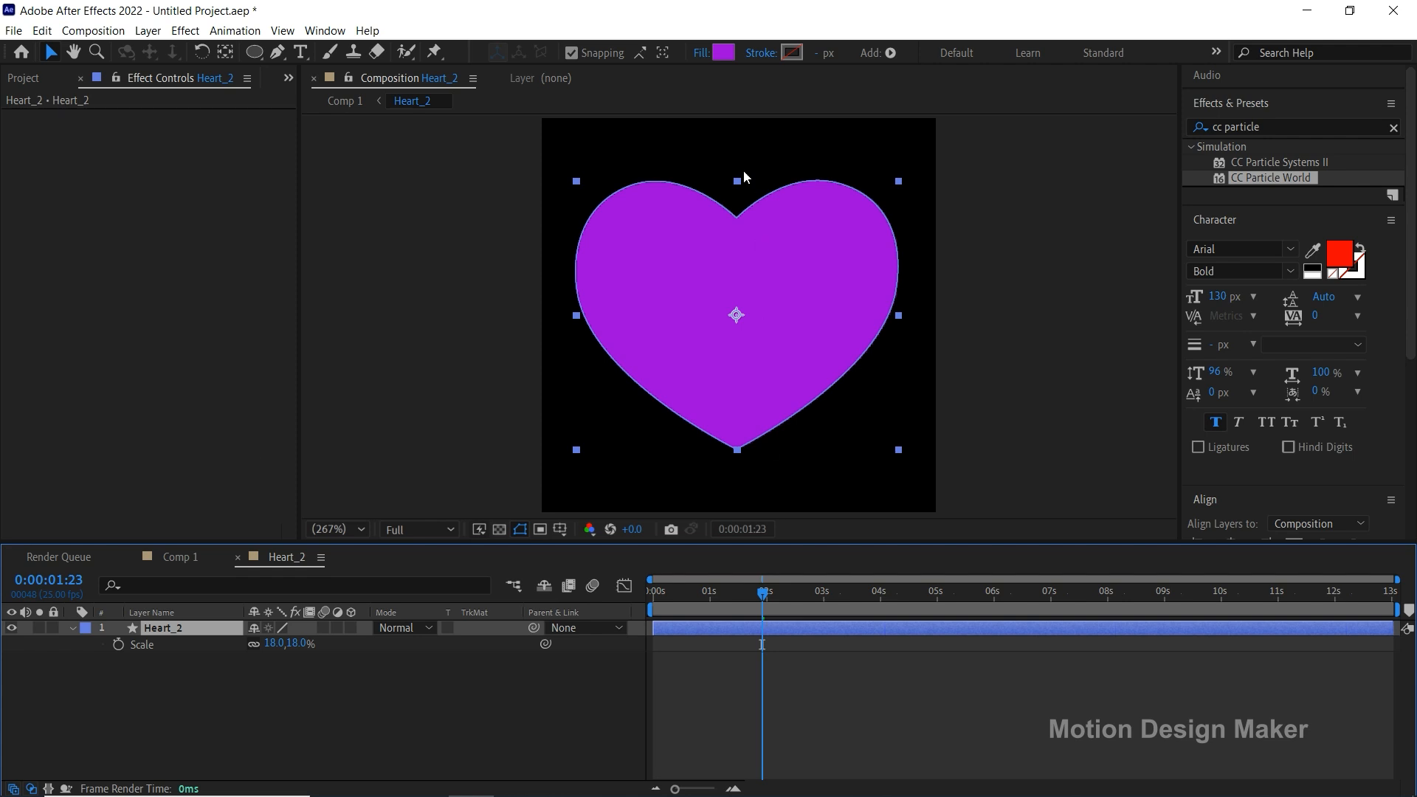
pyautogui.click(721, 53)
pyautogui.click(406, 505)
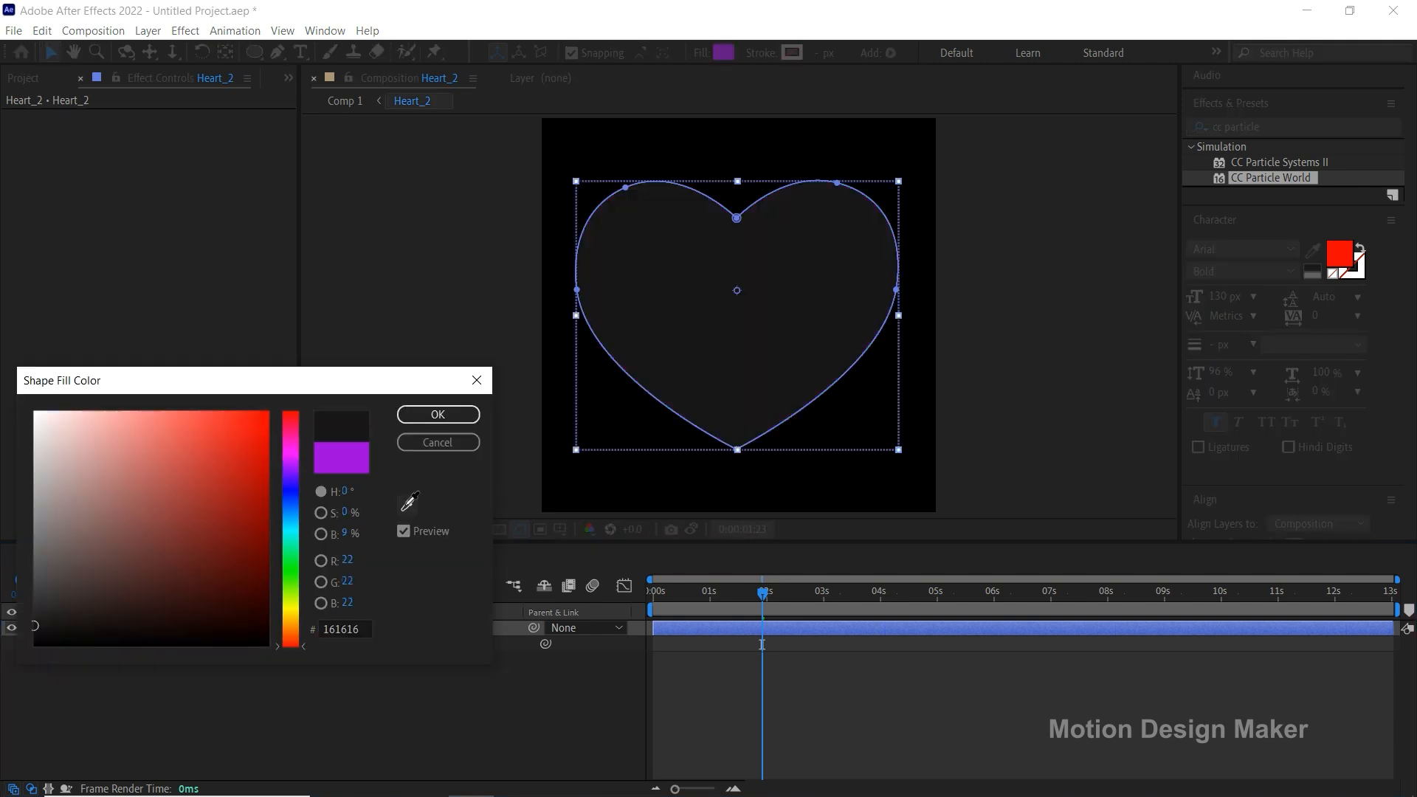
pyautogui.click(1334, 253)
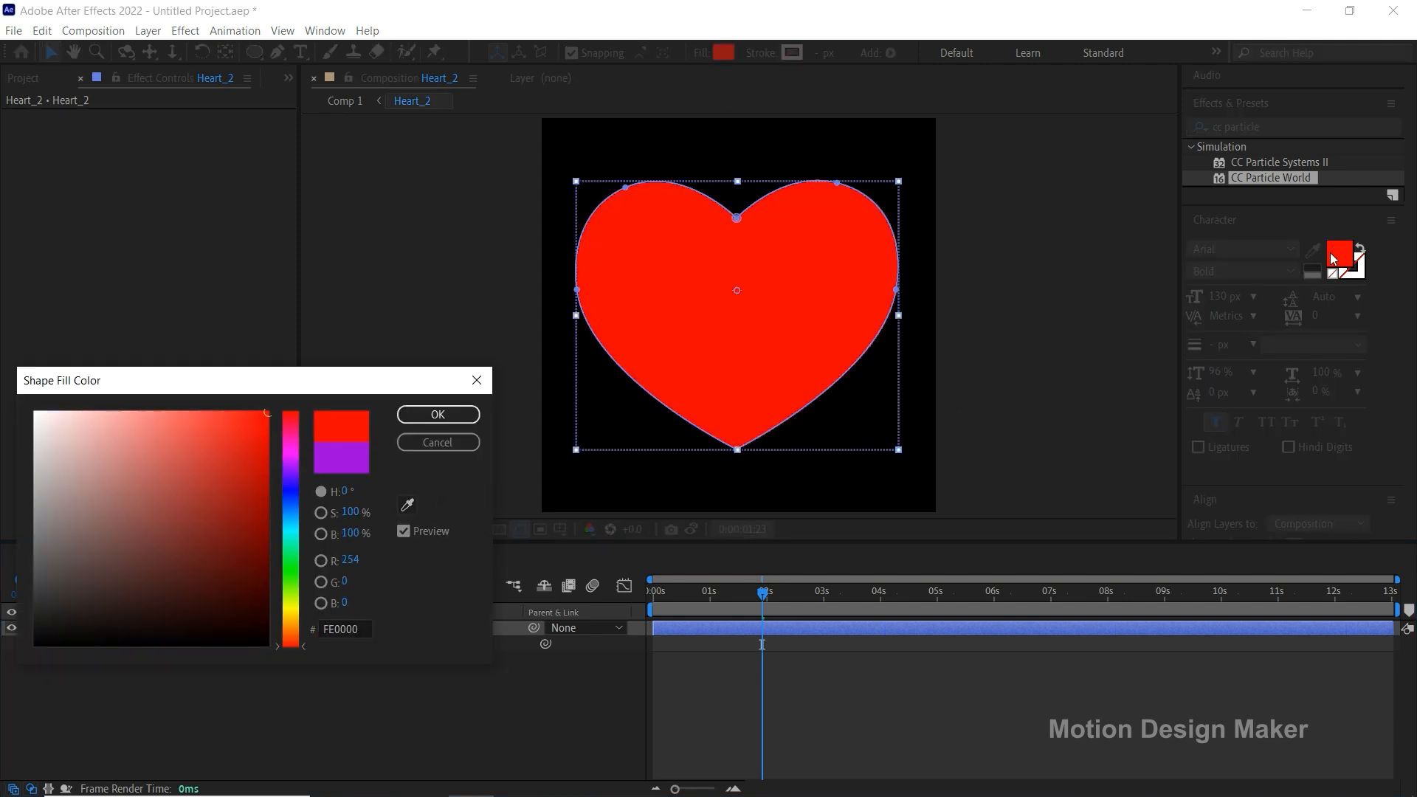
pyautogui.click(462, 415)
pyautogui.click(747, 653)
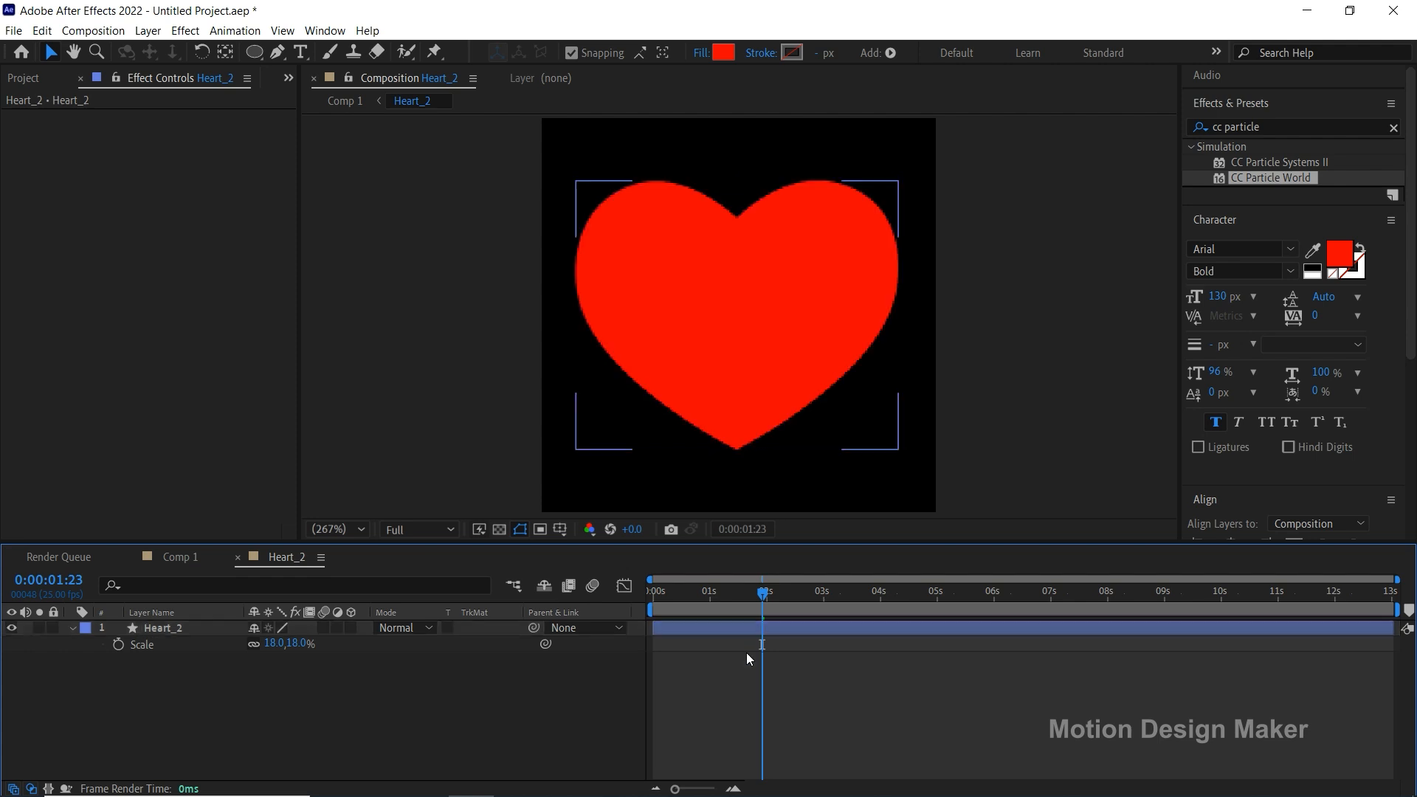
# Return to Comp 1, hide the Matte_1 and Heart_2 layers, and move Heart_2 below BG.jpg in the layer stack.
pyautogui.press('Tab')
pyautogui.click(672, 654)
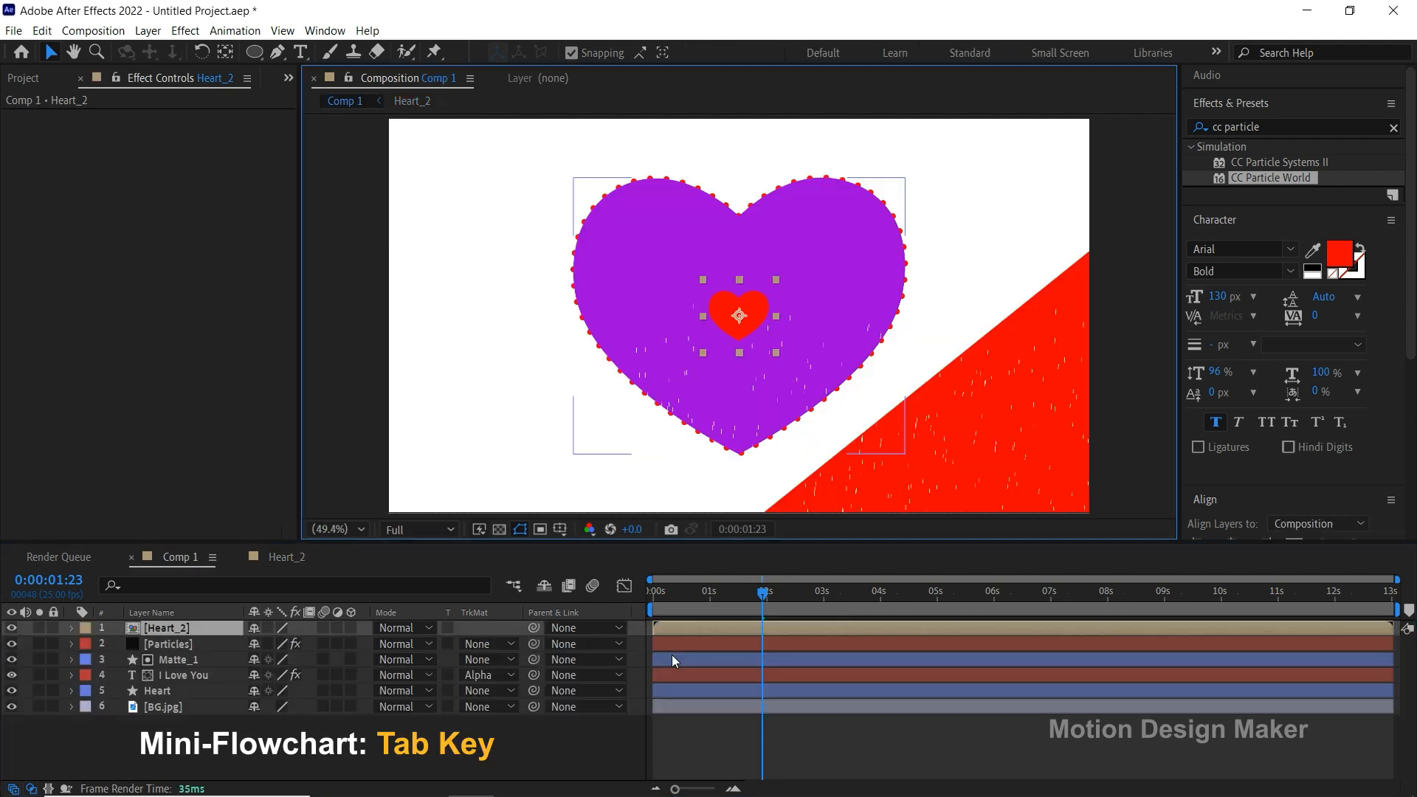
pyautogui.click(676, 600)
pyautogui.moveTo(676, 602); pyautogui.dragTo(698, 599)
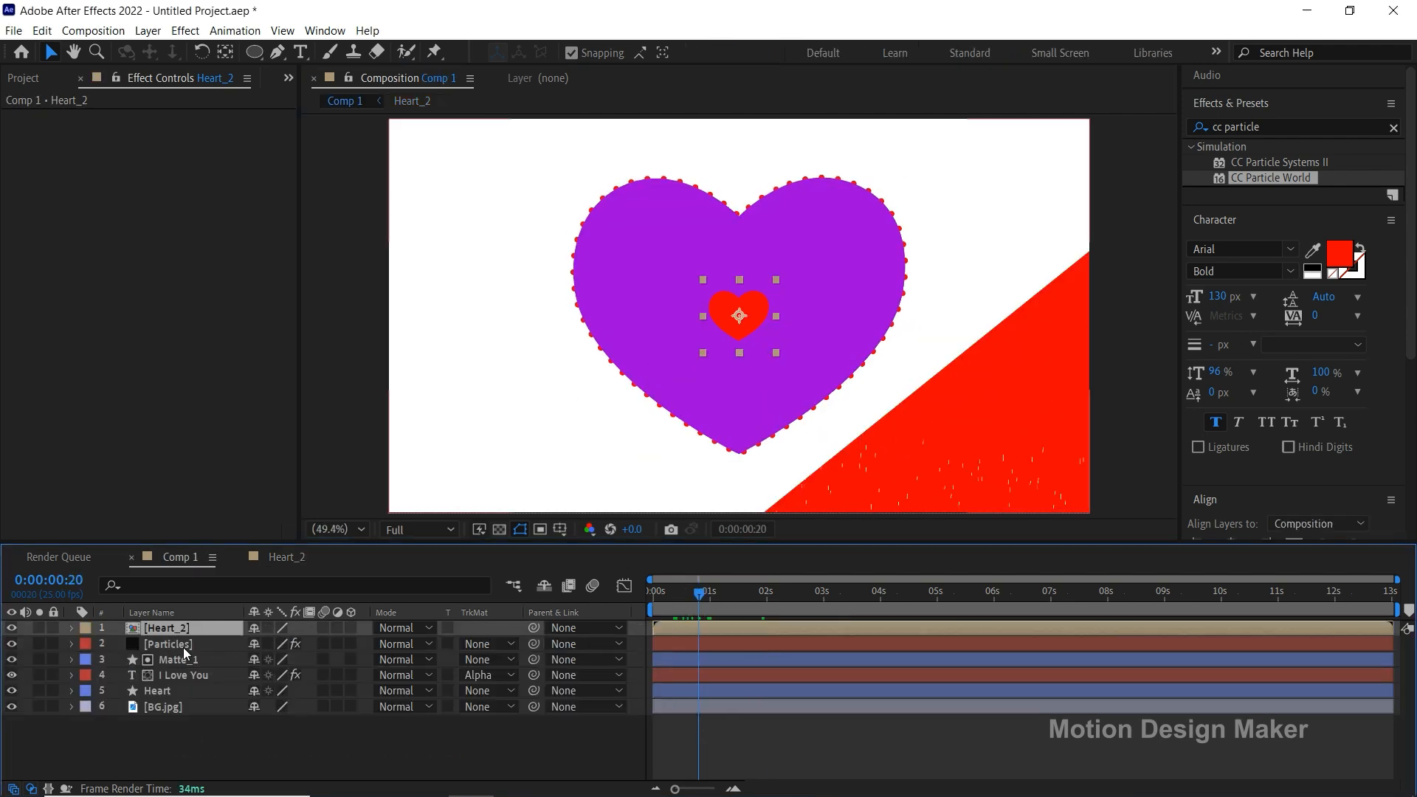
pyautogui.click(12, 659)
pyautogui.click(12, 628)
pyautogui.moveTo(170, 630); pyautogui.dragTo(152, 716)
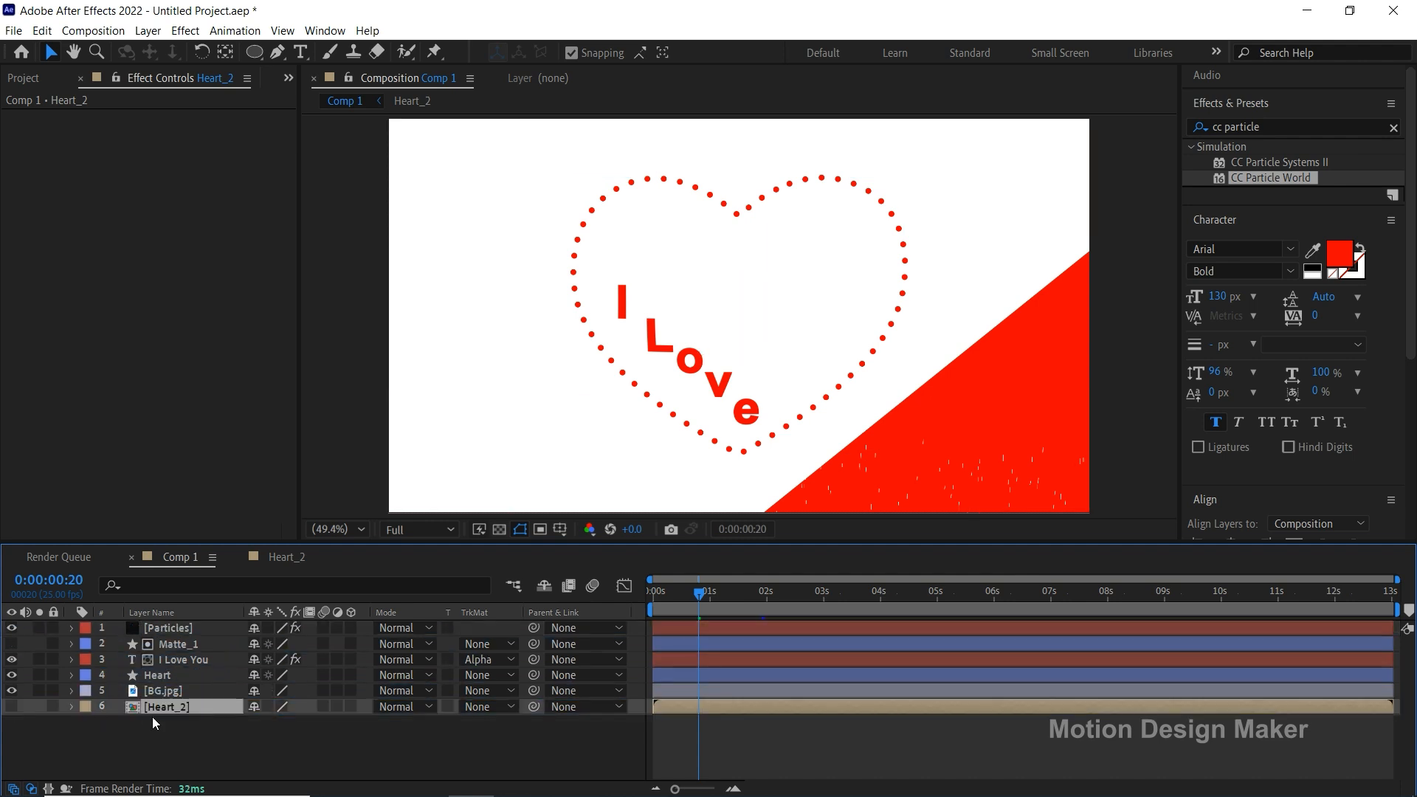
# Solo the Particles layer, preview its animation from the start, and park the current time at 0:00:02:00.
pyautogui.click(173, 631)
pyautogui.click(41, 628)
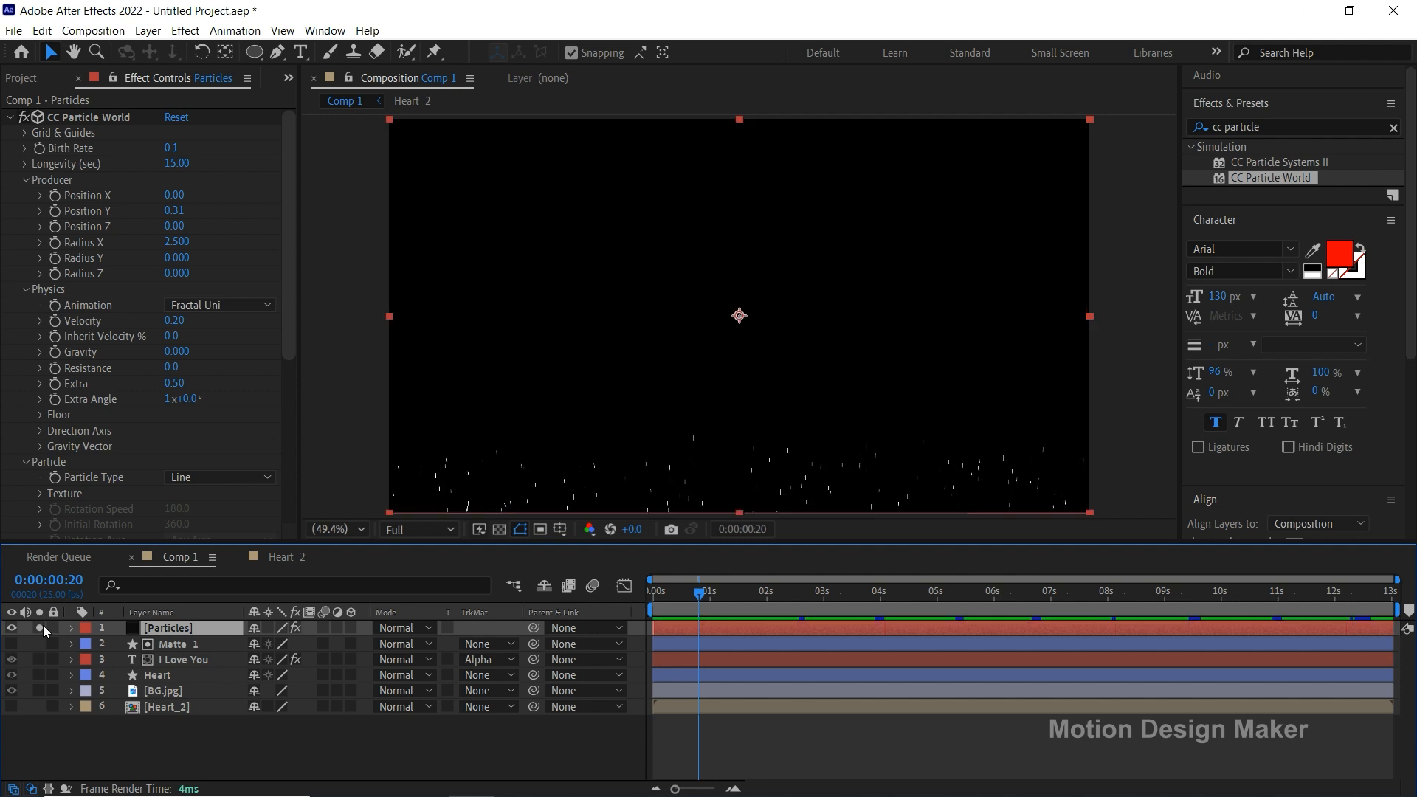
pyautogui.click(651, 600)
pyautogui.press('space')
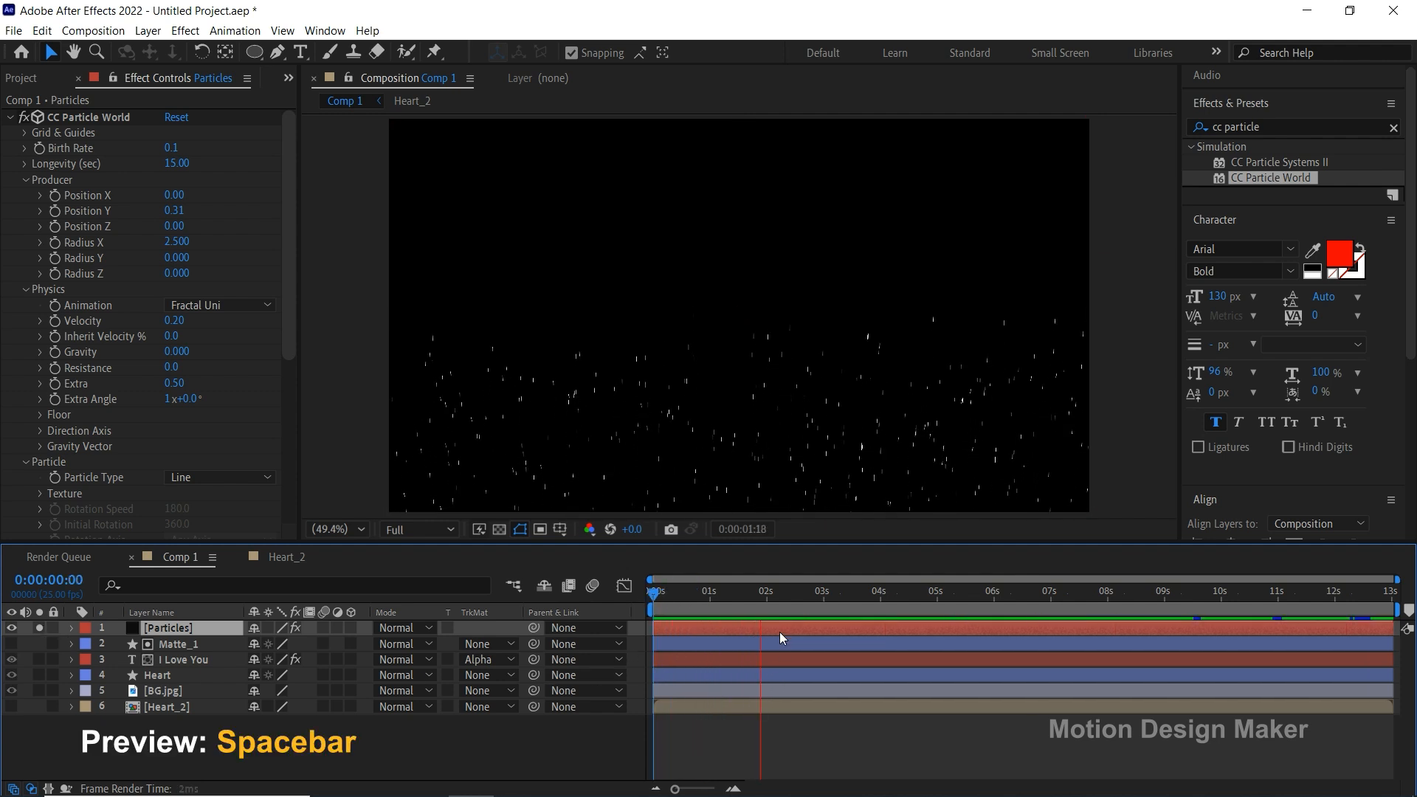
pyautogui.click(775, 597)
pyautogui.moveTo(773, 602); pyautogui.dragTo(766, 617)
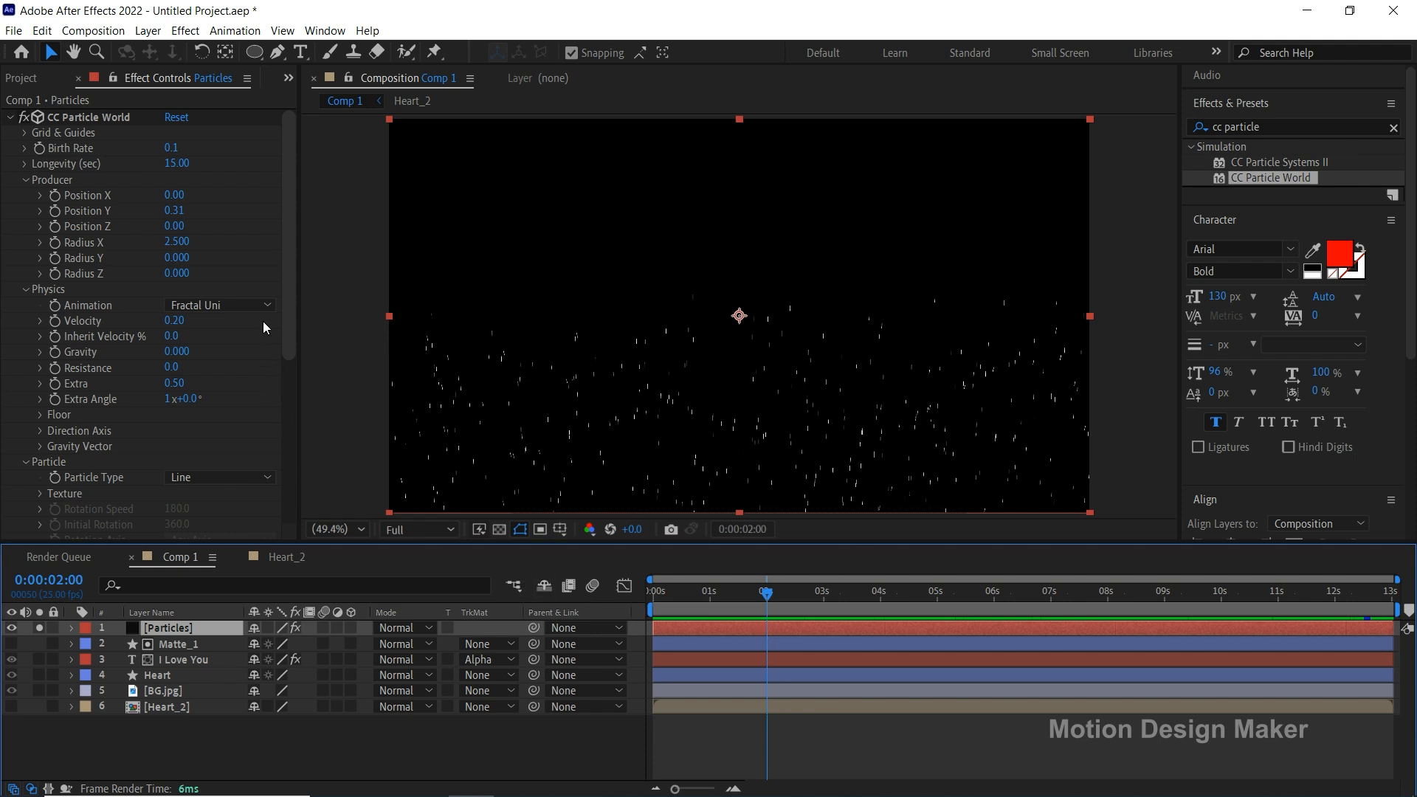
# Set CC Particle World's particle type to Textured Square and use the Heart_2 layer as its texture.
pyautogui.moveTo(289, 325); pyautogui.dragTo(286, 443)
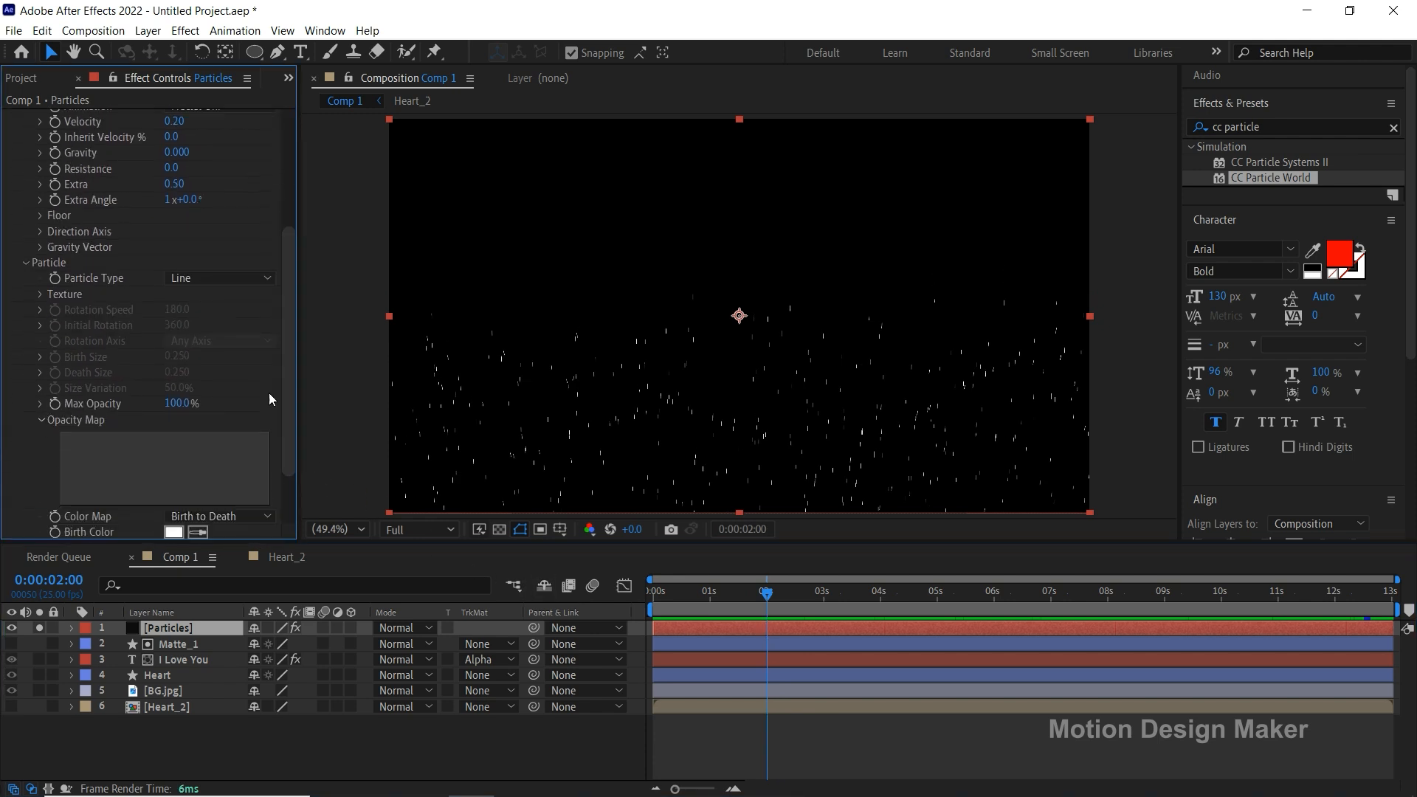
pyautogui.click(264, 278)
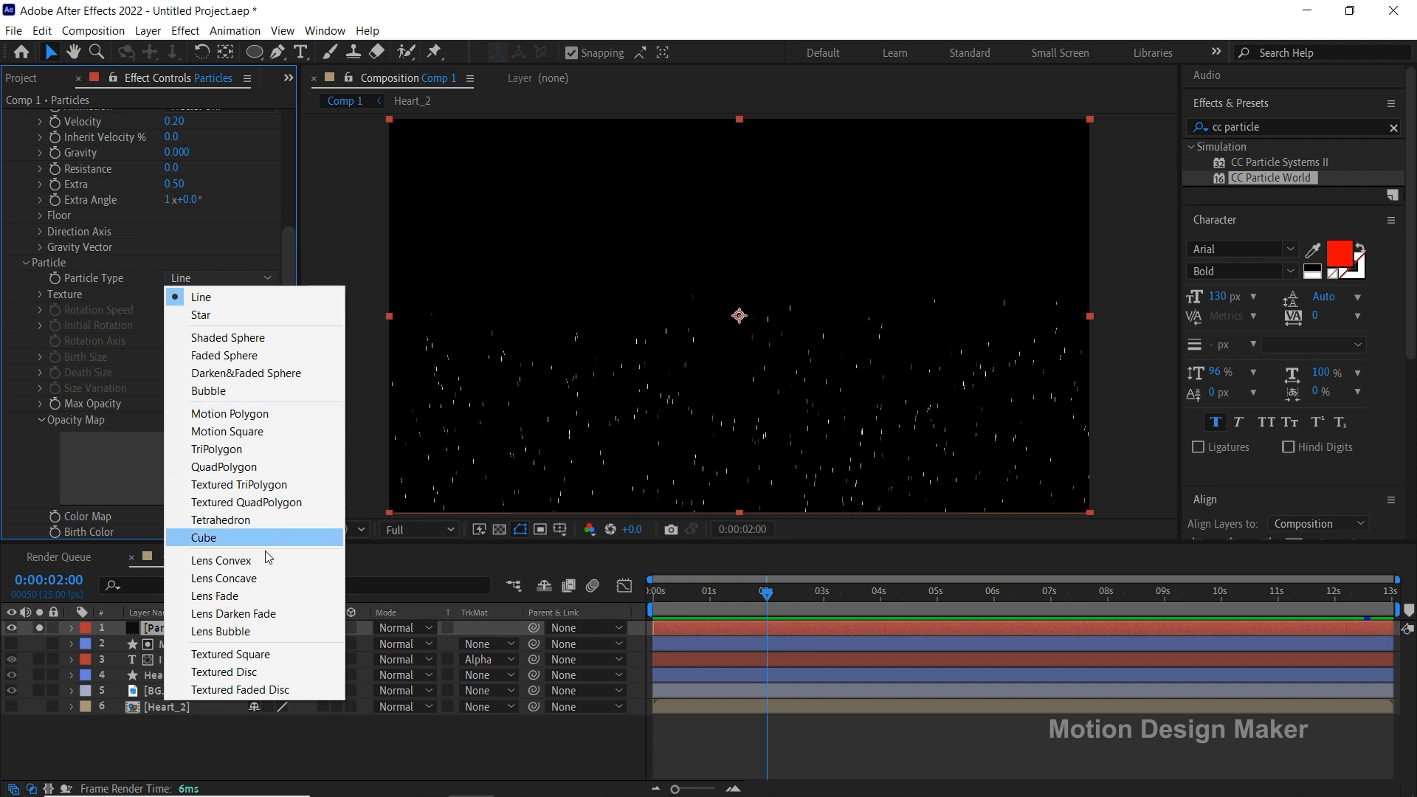
pyautogui.click(281, 656)
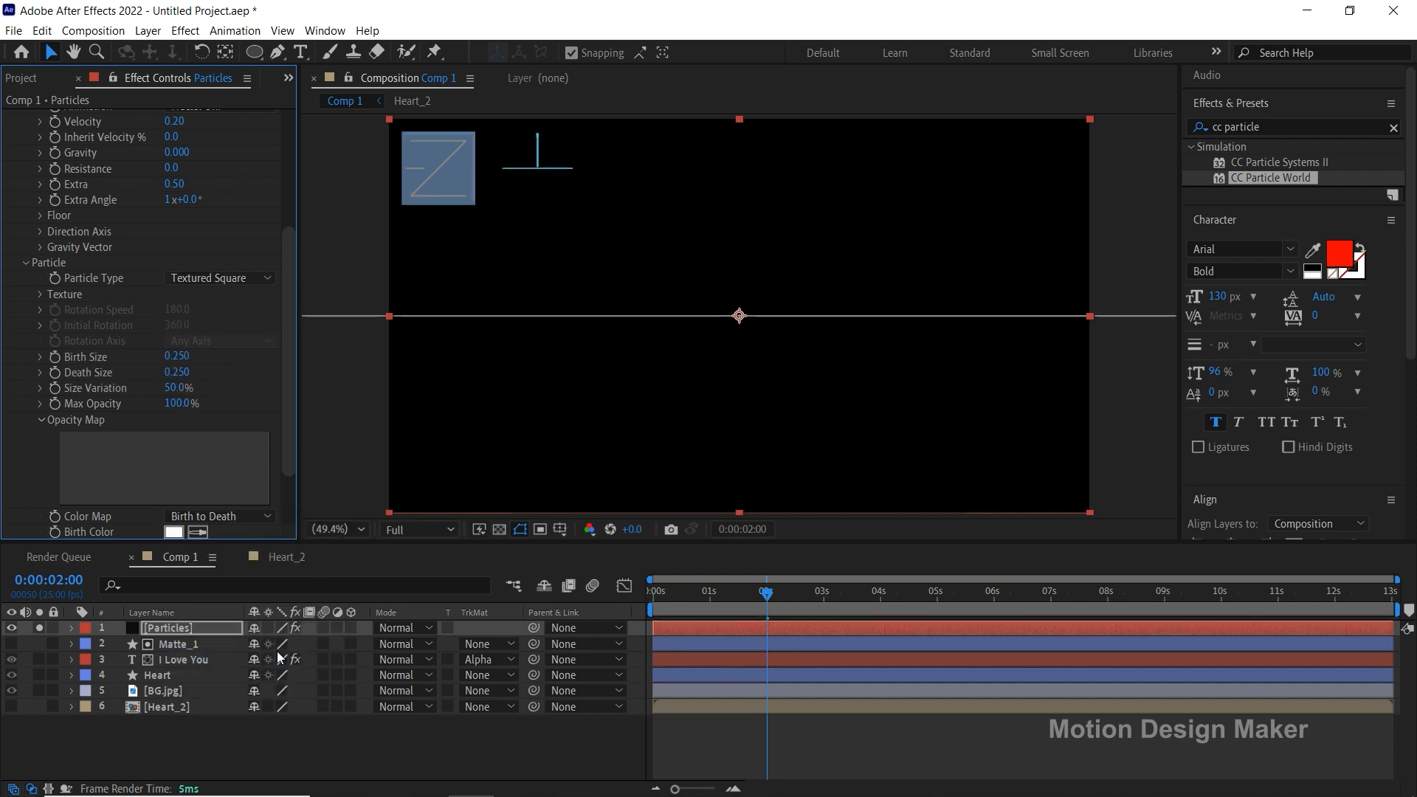
pyautogui.click(39, 295)
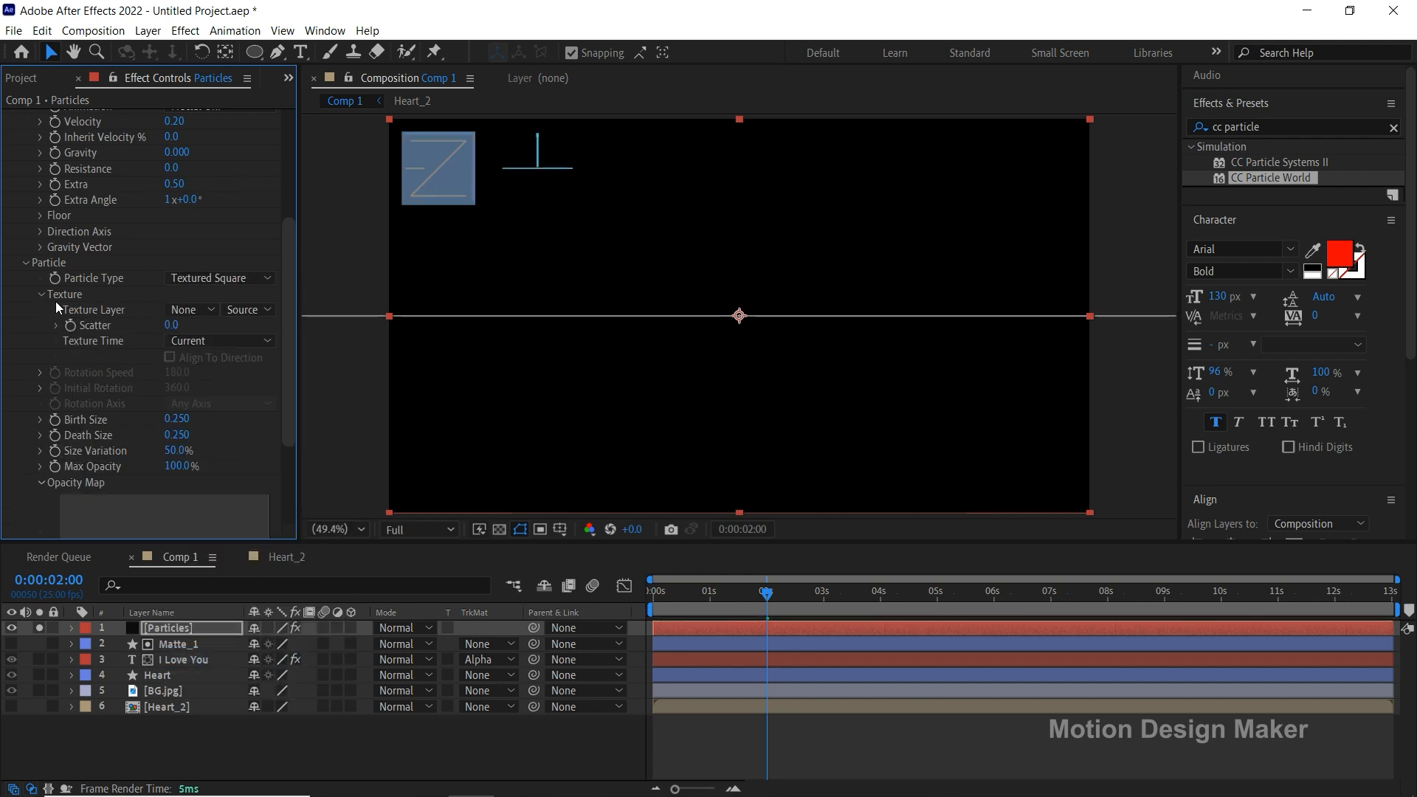
pyautogui.click(211, 310)
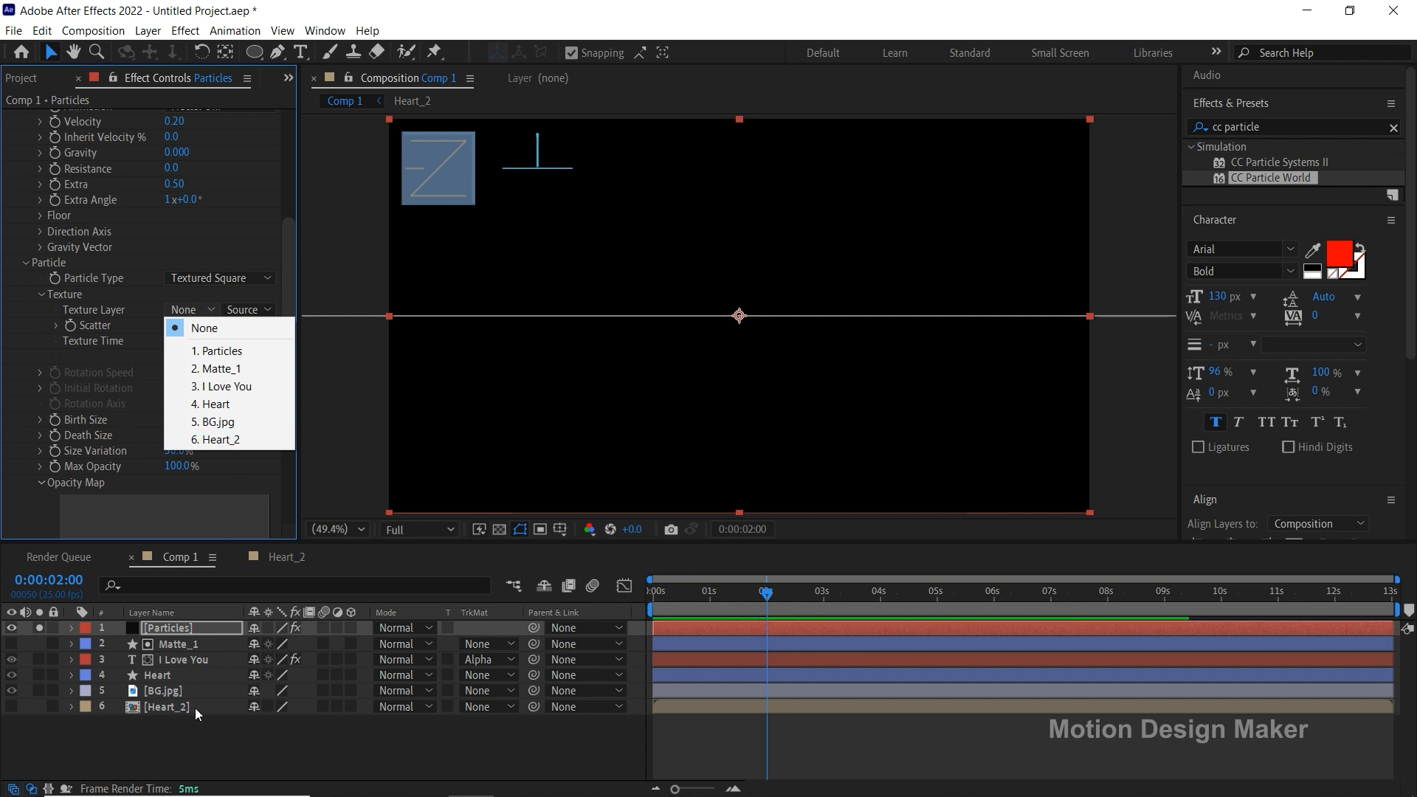
pyautogui.click(248, 441)
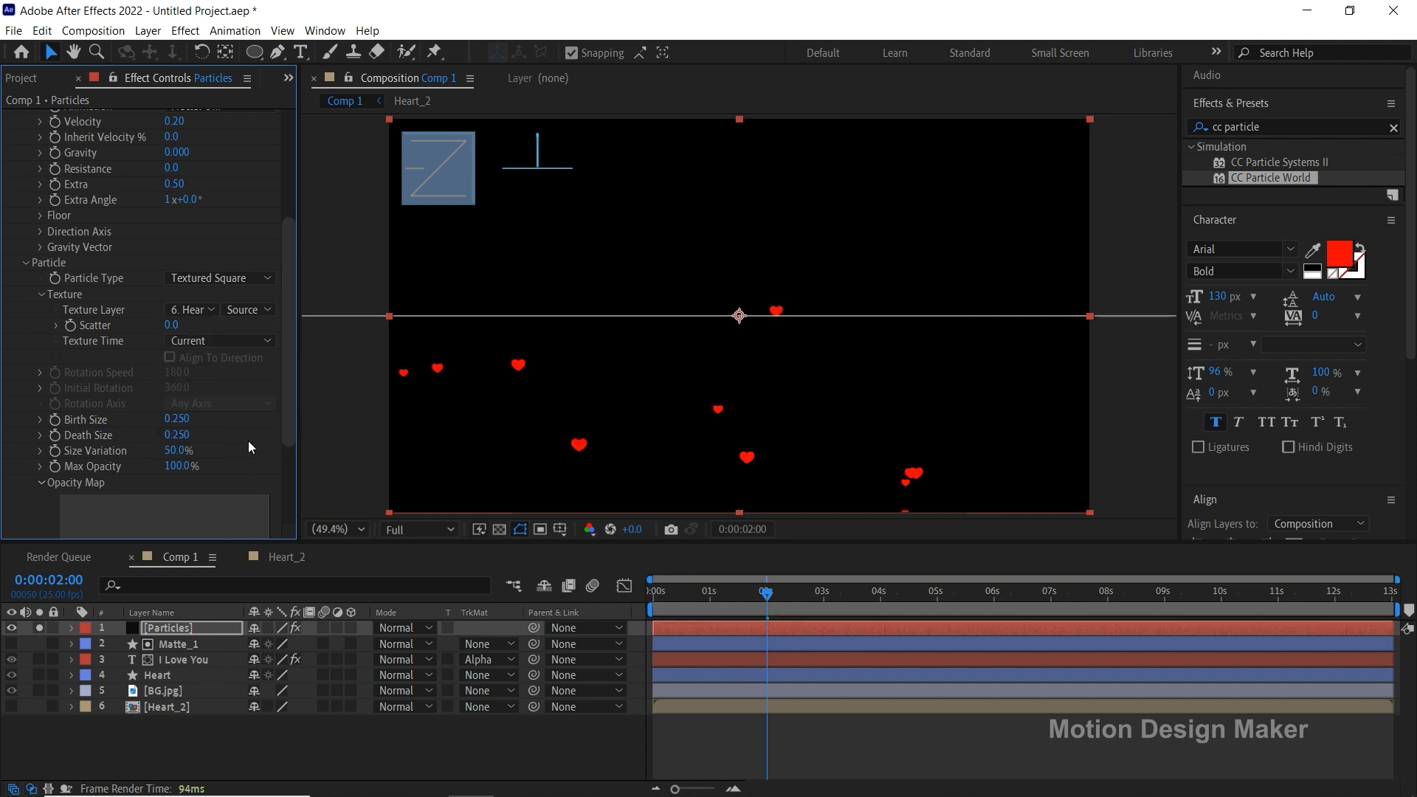
# Preview the soloed heart-textured particles from the beginning of the composition.
pyautogui.moveTo(772, 595); pyautogui.dragTo(654, 679)
pyautogui.press('space')
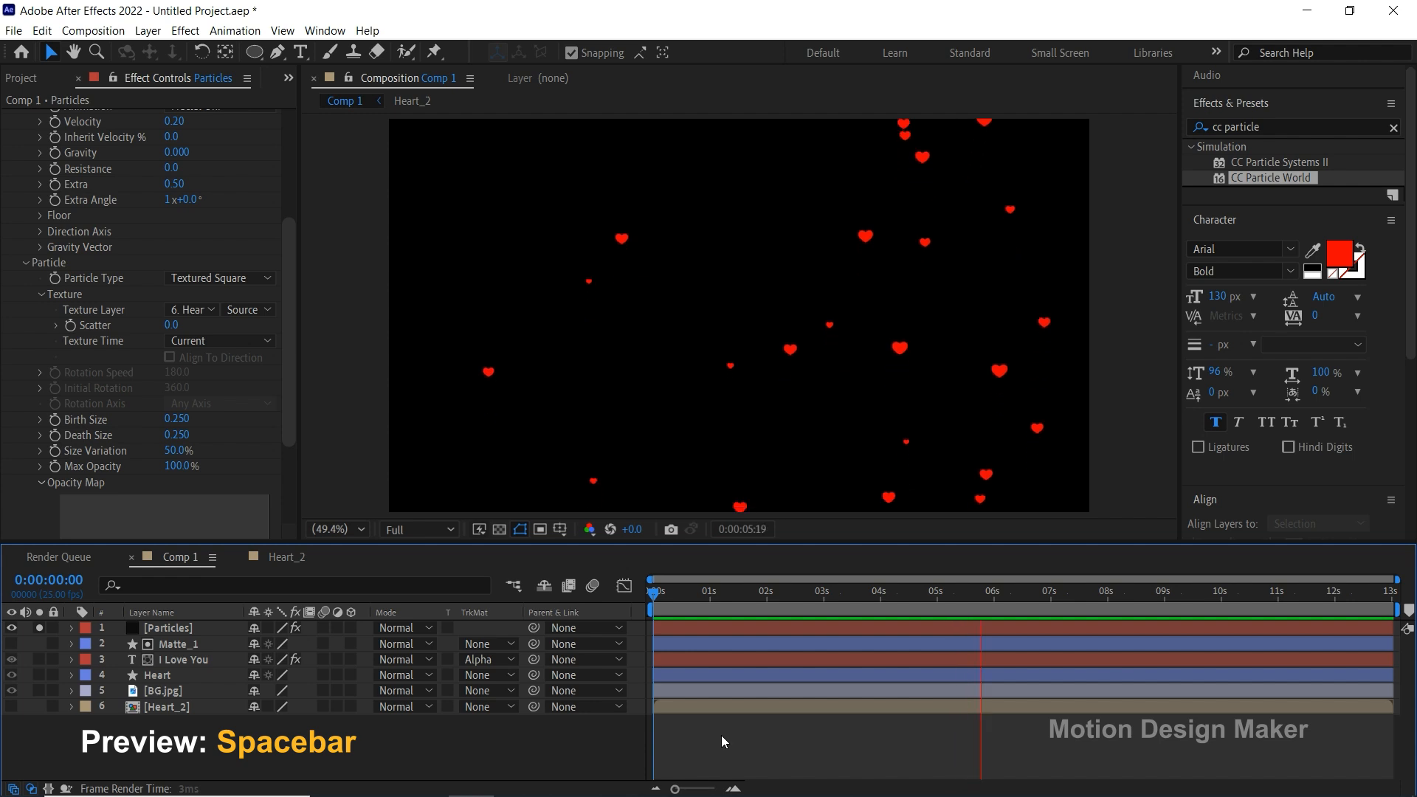
pyautogui.moveTo(716, 591)
pyautogui.mouseDown()
pyautogui.moveTo(689, 595)
pyautogui.moveTo(707, 600)
pyautogui.mouseUp()
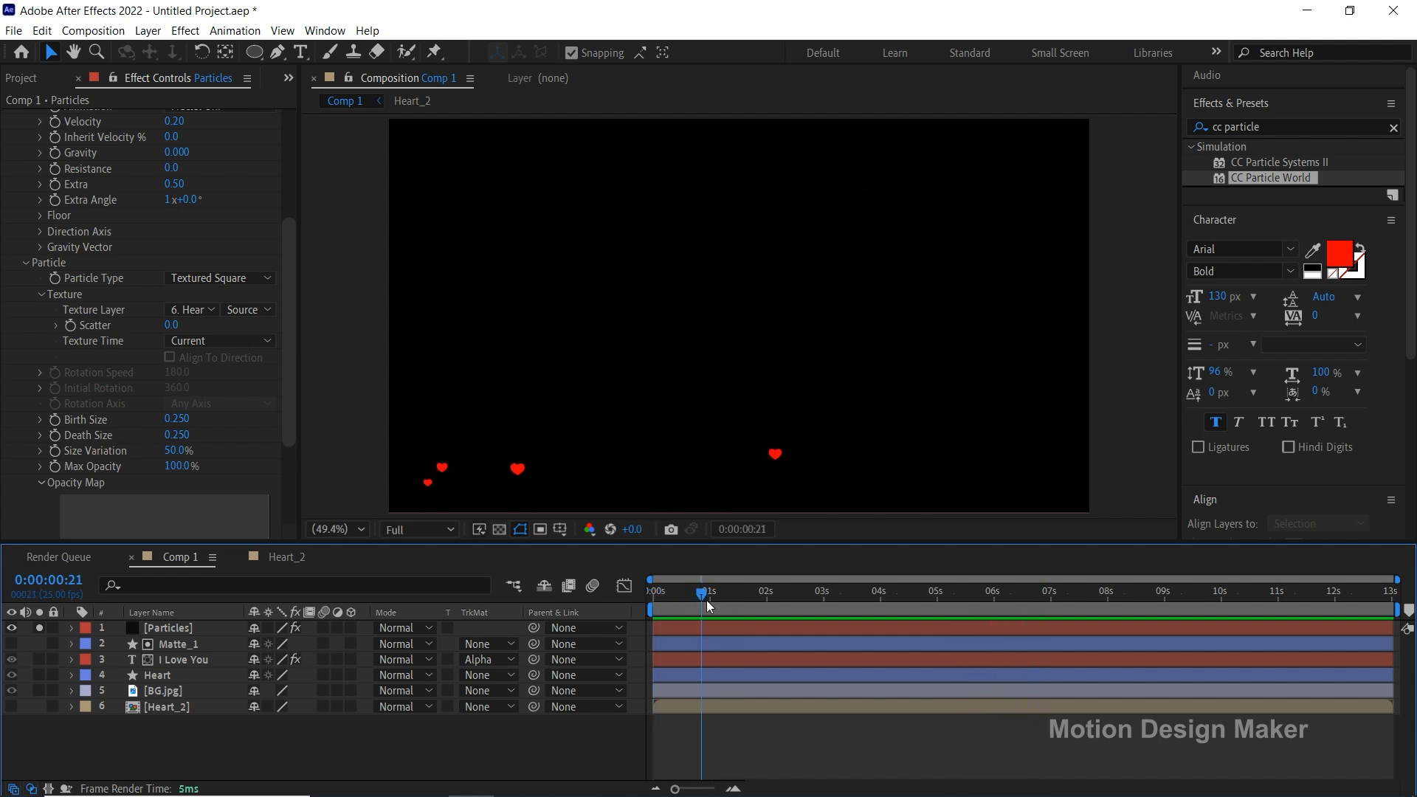
# Set the Particles layer's birth size to 0.37 and its size variation to 75%.
pyautogui.click(701, 628)
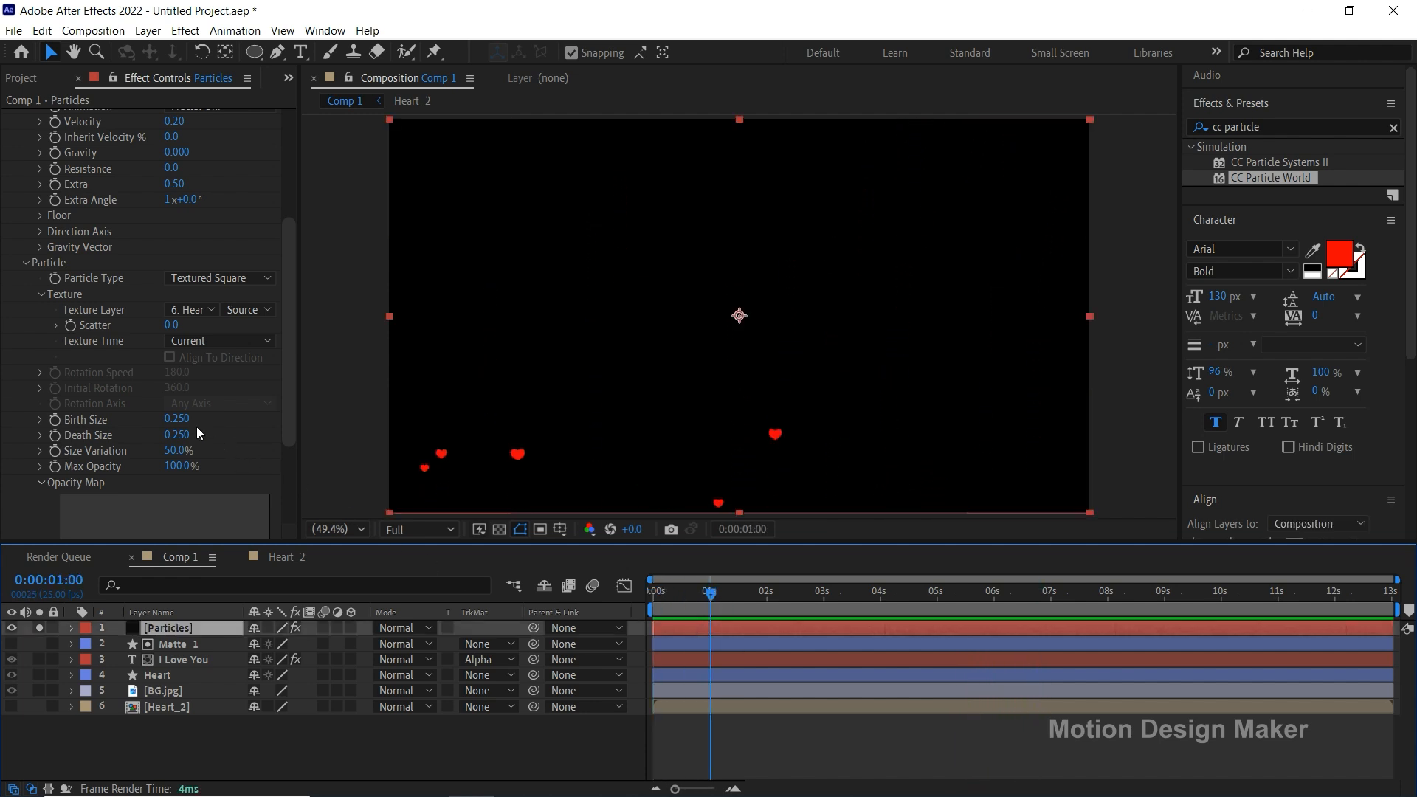
pyautogui.click(180, 419)
pyautogui.write('0.37')
pyautogui.press('Return')
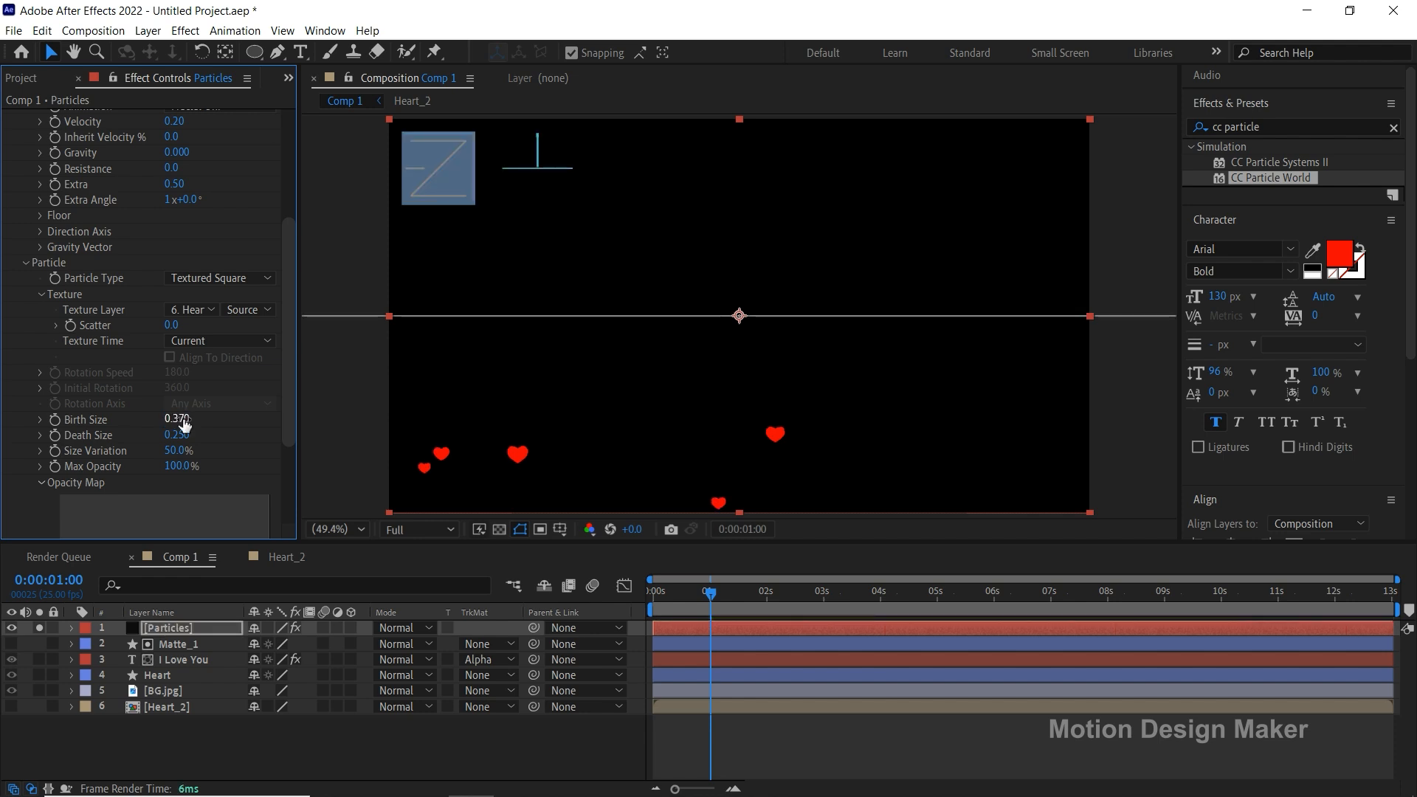
pyautogui.click(178, 451)
pyautogui.write('75')
pyautogui.press('Return')
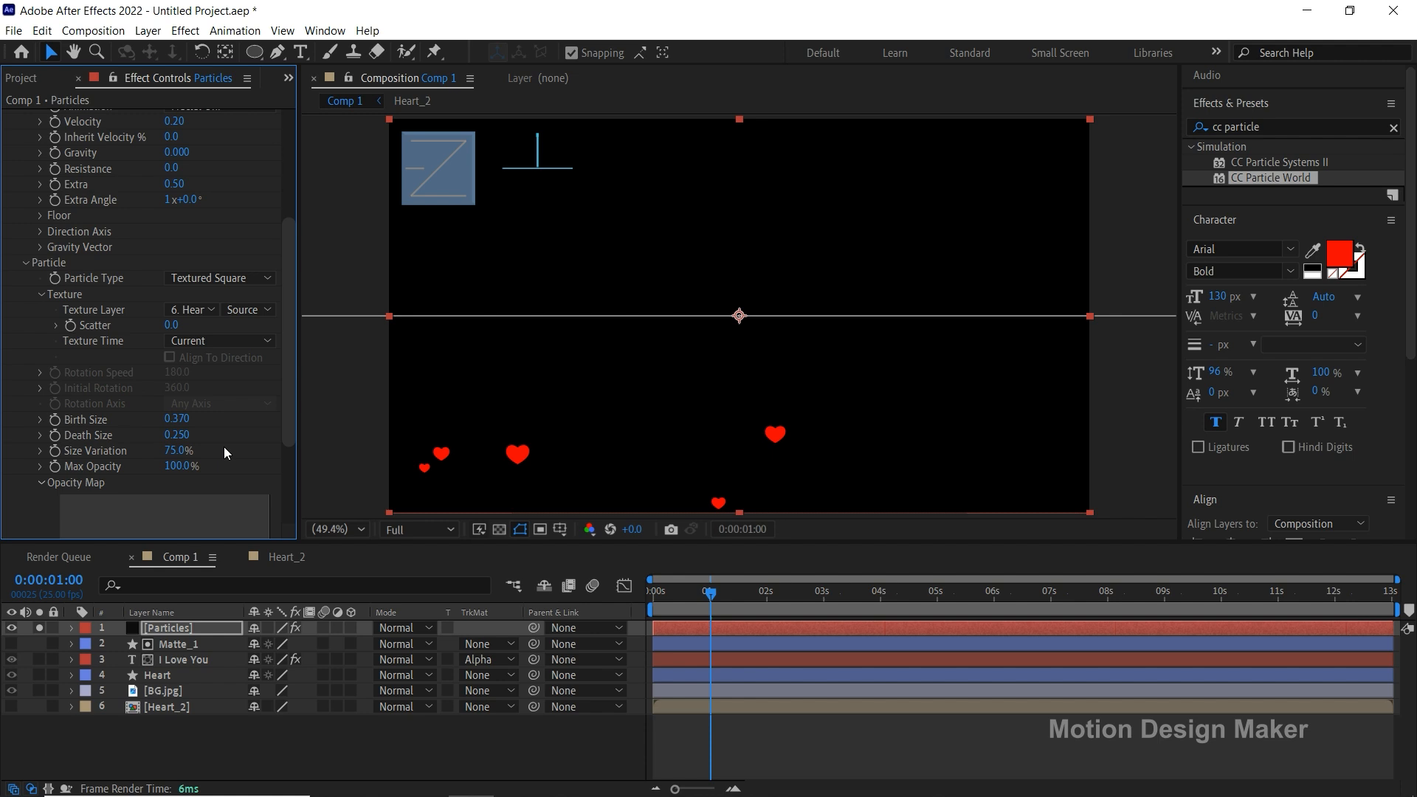
# Preview the resized heart particles from the first frame, then park the current time at 0:00:01:05.
pyautogui.moveTo(286, 413); pyautogui.dragTo(291, 257)
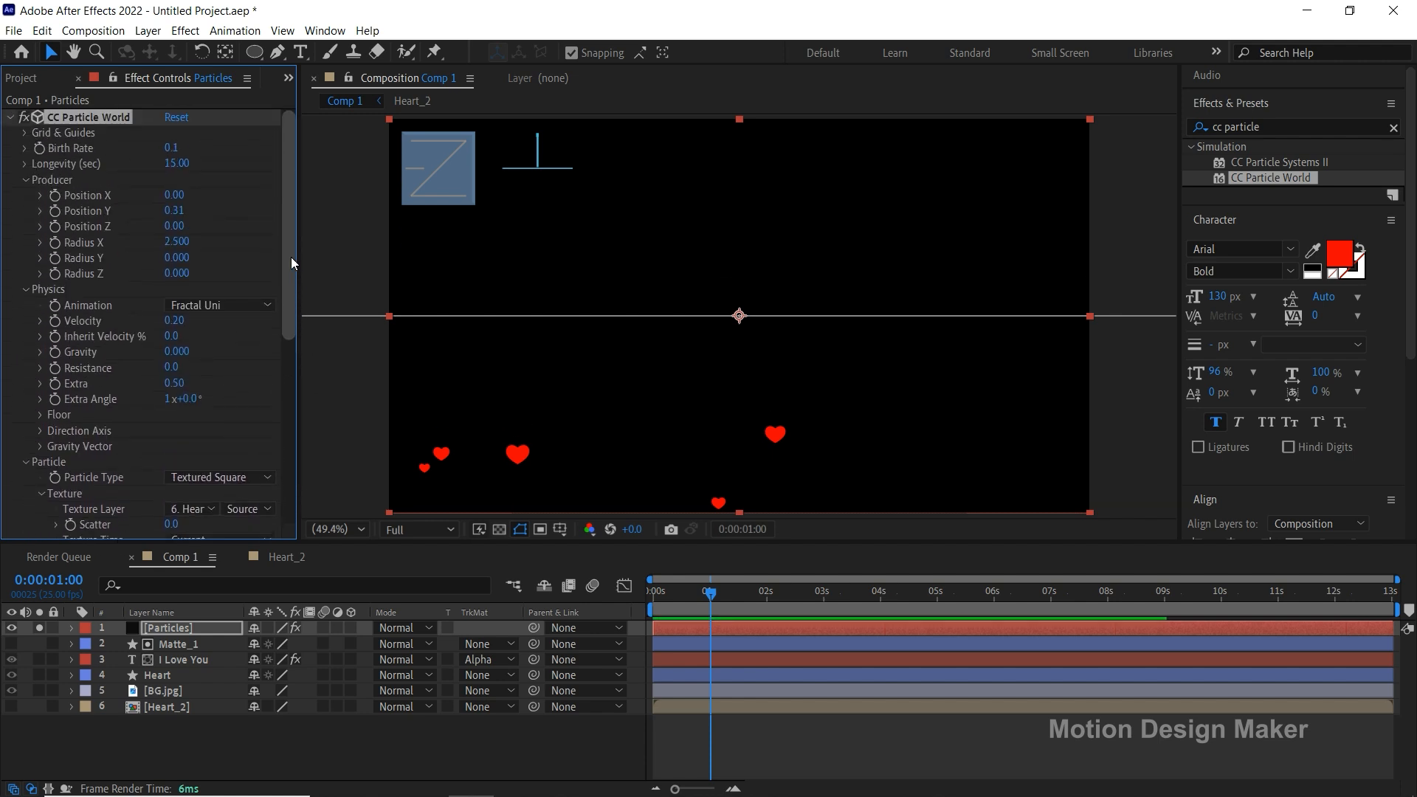
pyautogui.click(720, 746)
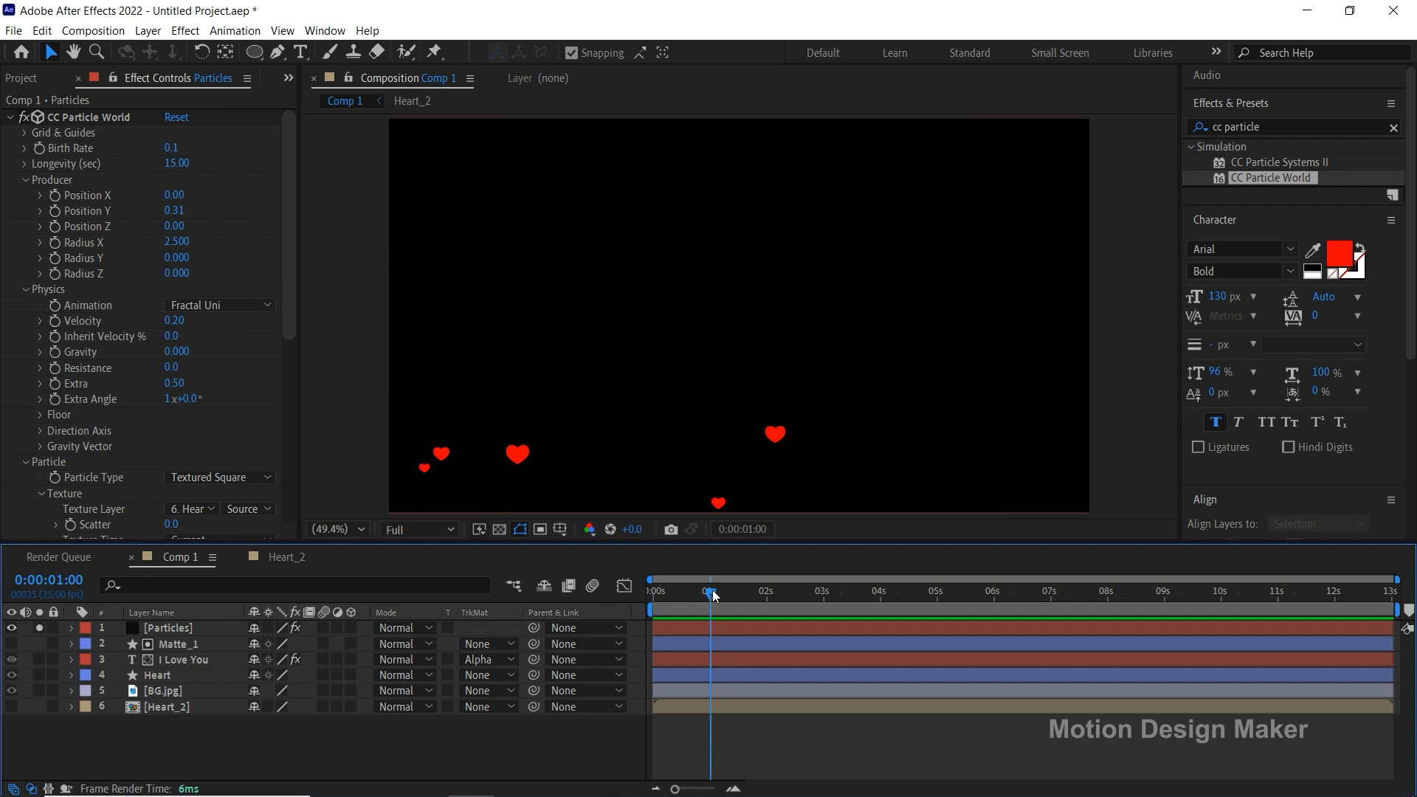
pyautogui.press('Home')
pyautogui.press('space')
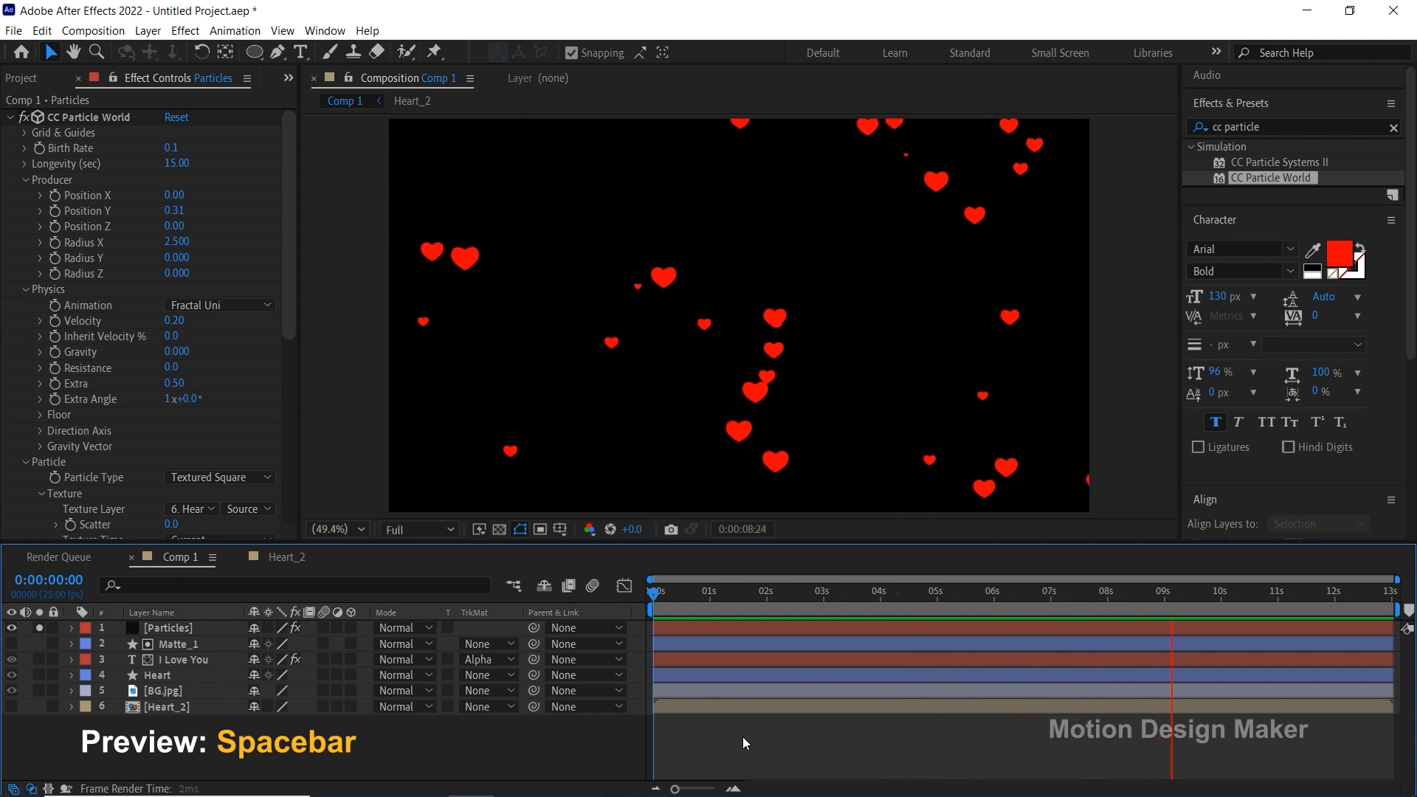
pyautogui.click(722, 602)
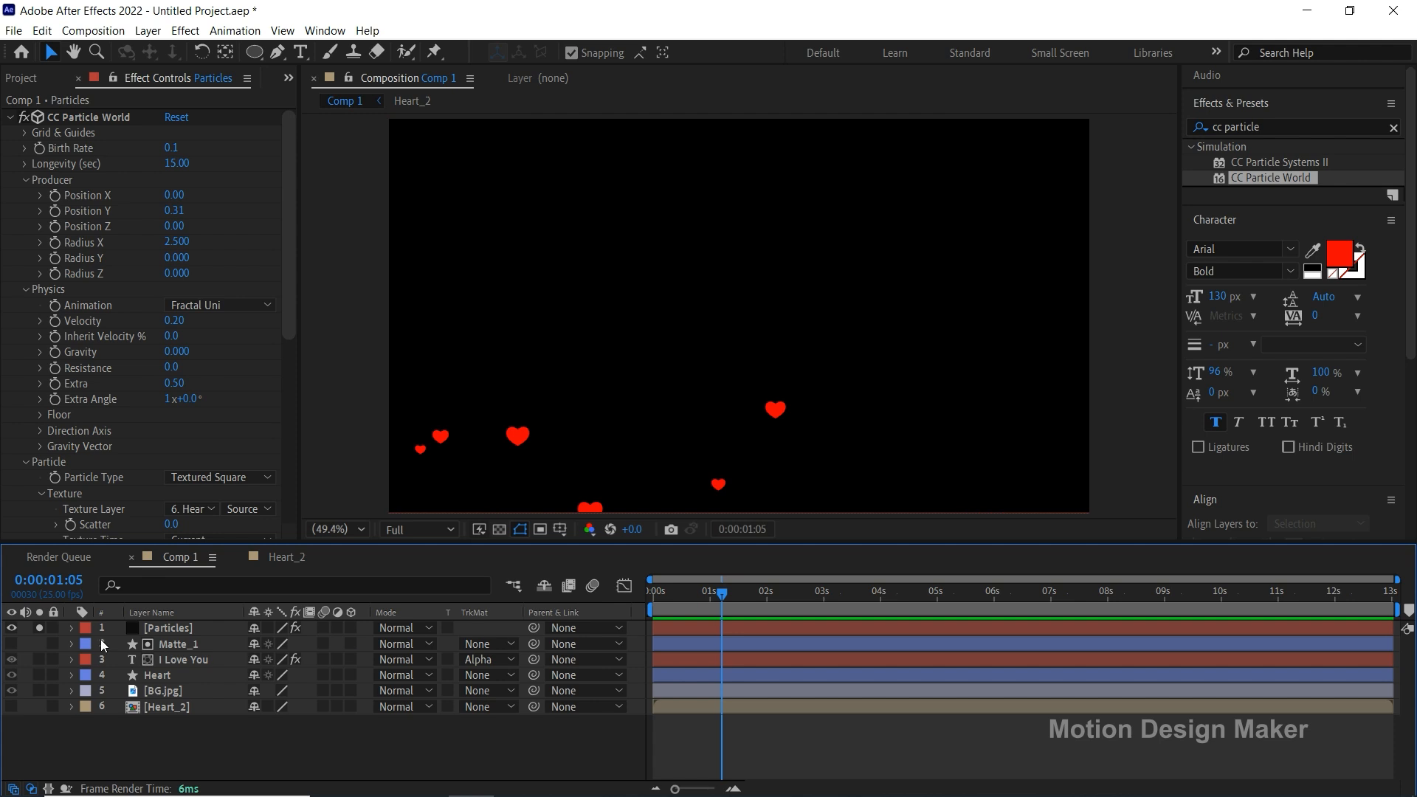
# Turn off solo for the Particles layer and scrub to 0:00:02:04 to check the particles against the text.
pyautogui.click(39, 627)
pyautogui.click(177, 627)
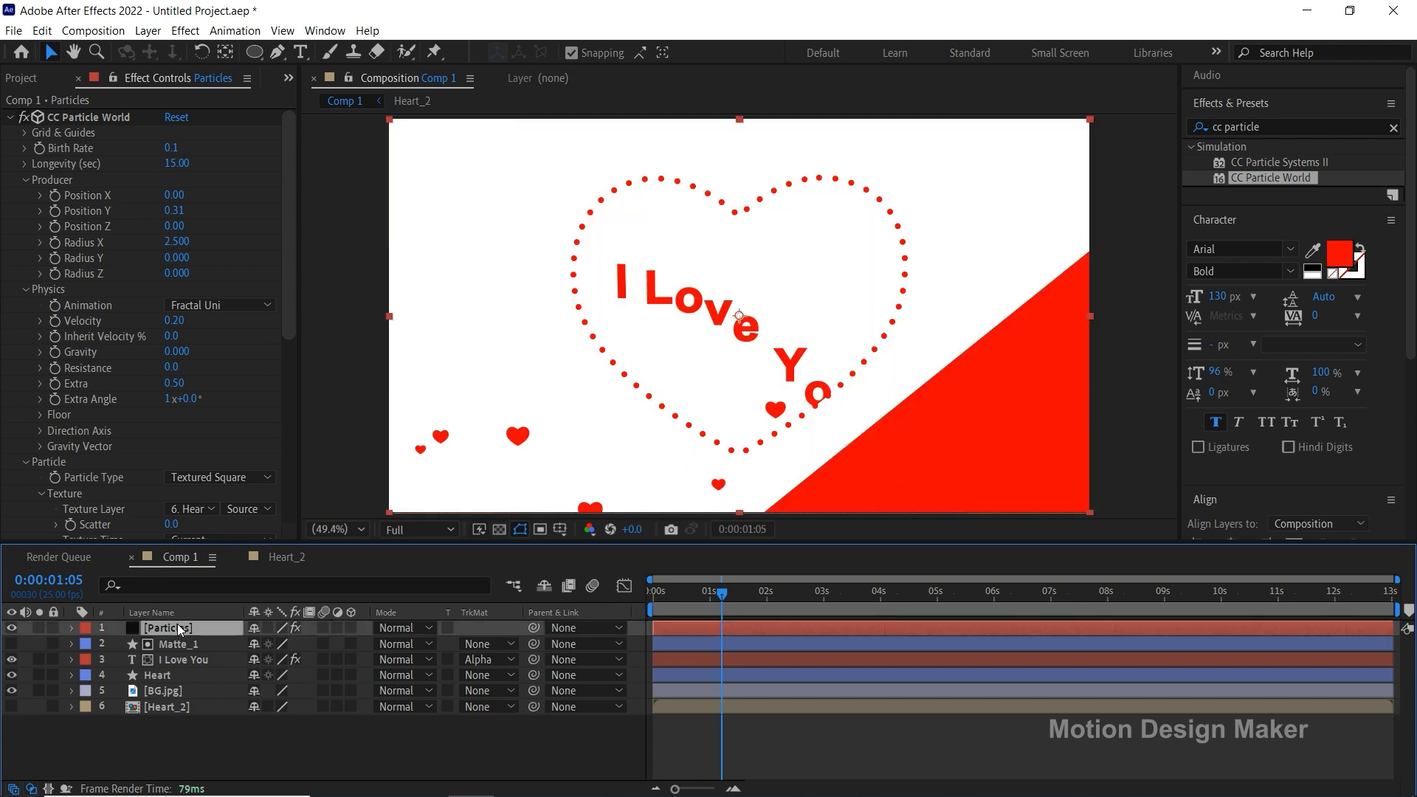
pyautogui.moveTo(723, 604); pyautogui.dragTo(776, 595)
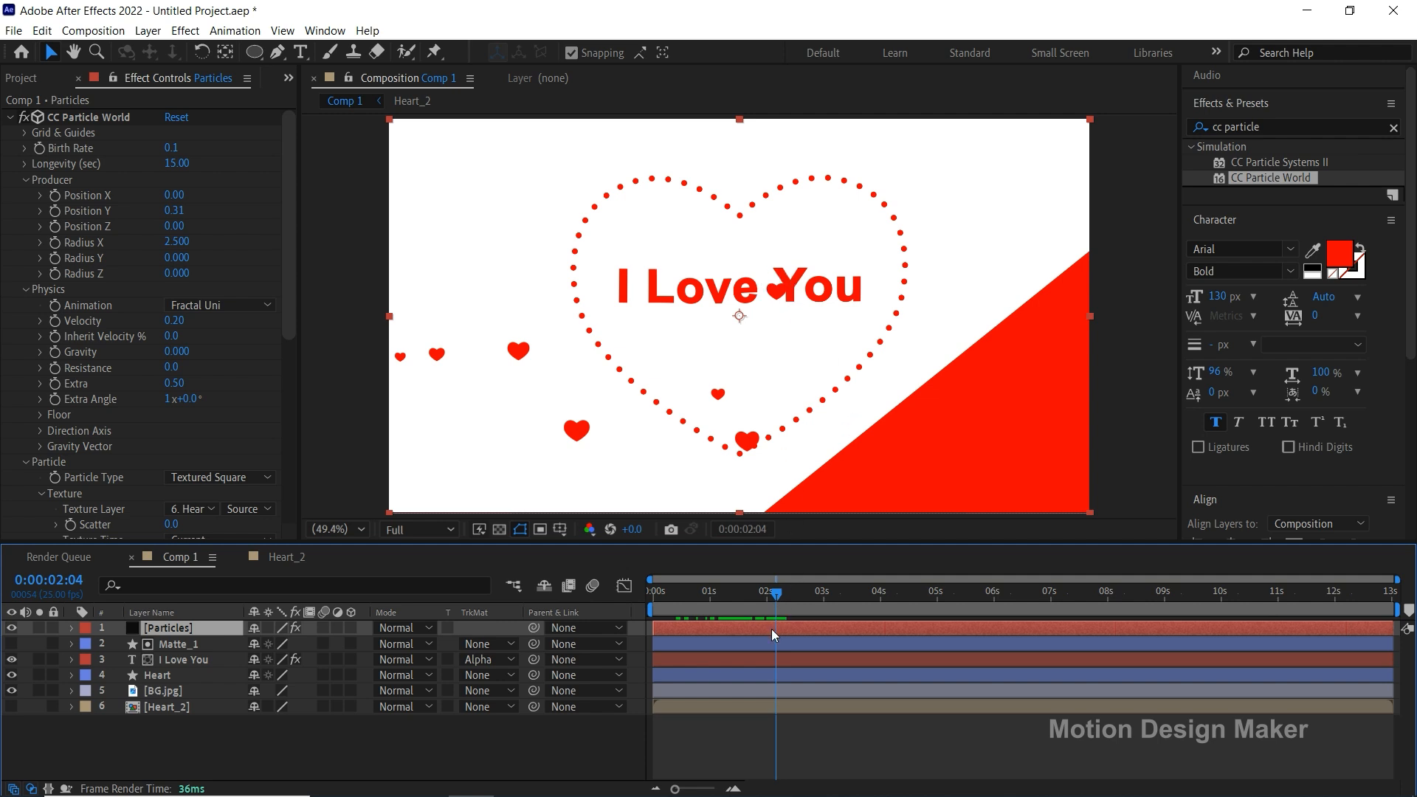
# Show and duplicate the Matte_1 layer, move the Matte_2 copy above Particles, and hide Matte_1 again.
pyautogui.click(177, 645)
pyautogui.click(11, 645)
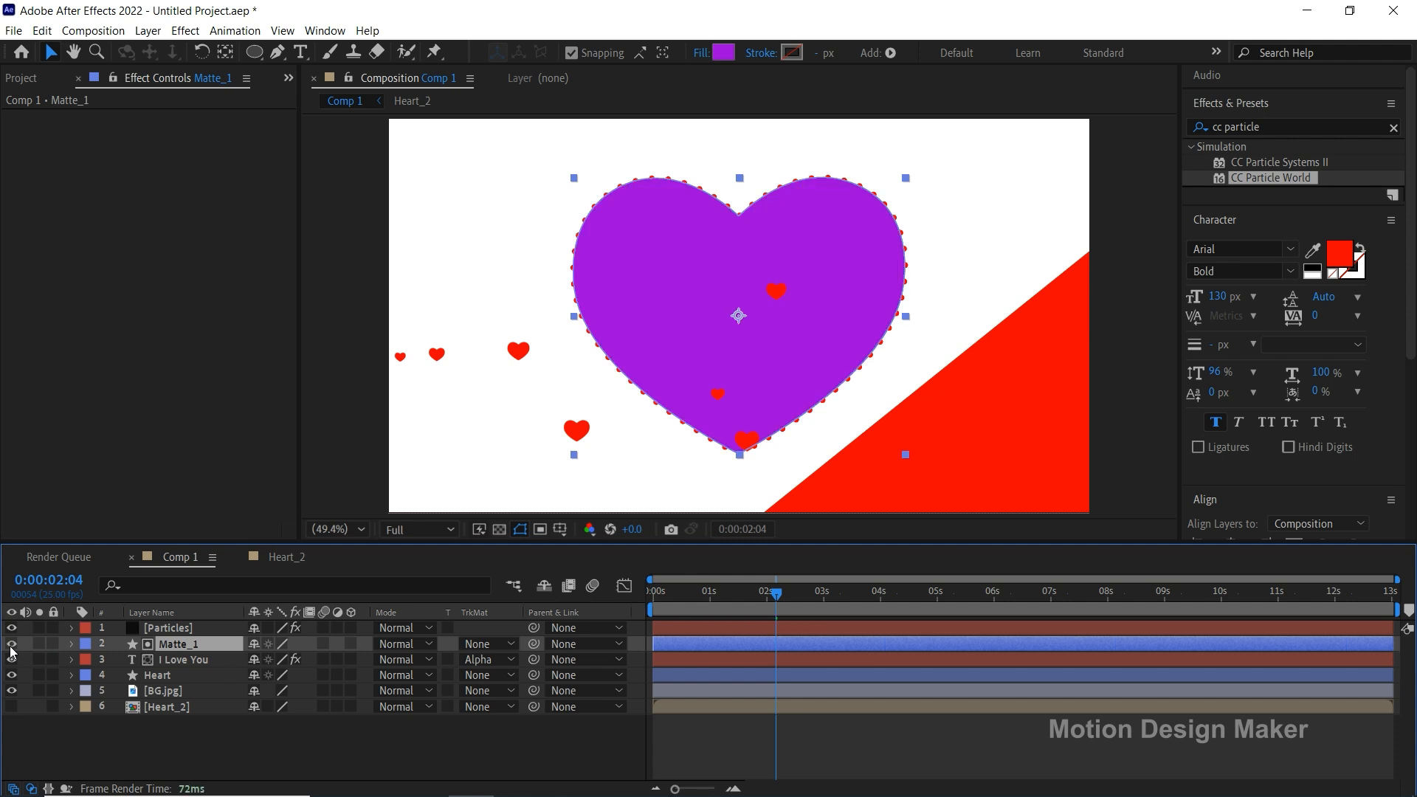
pyautogui.click(45, 31)
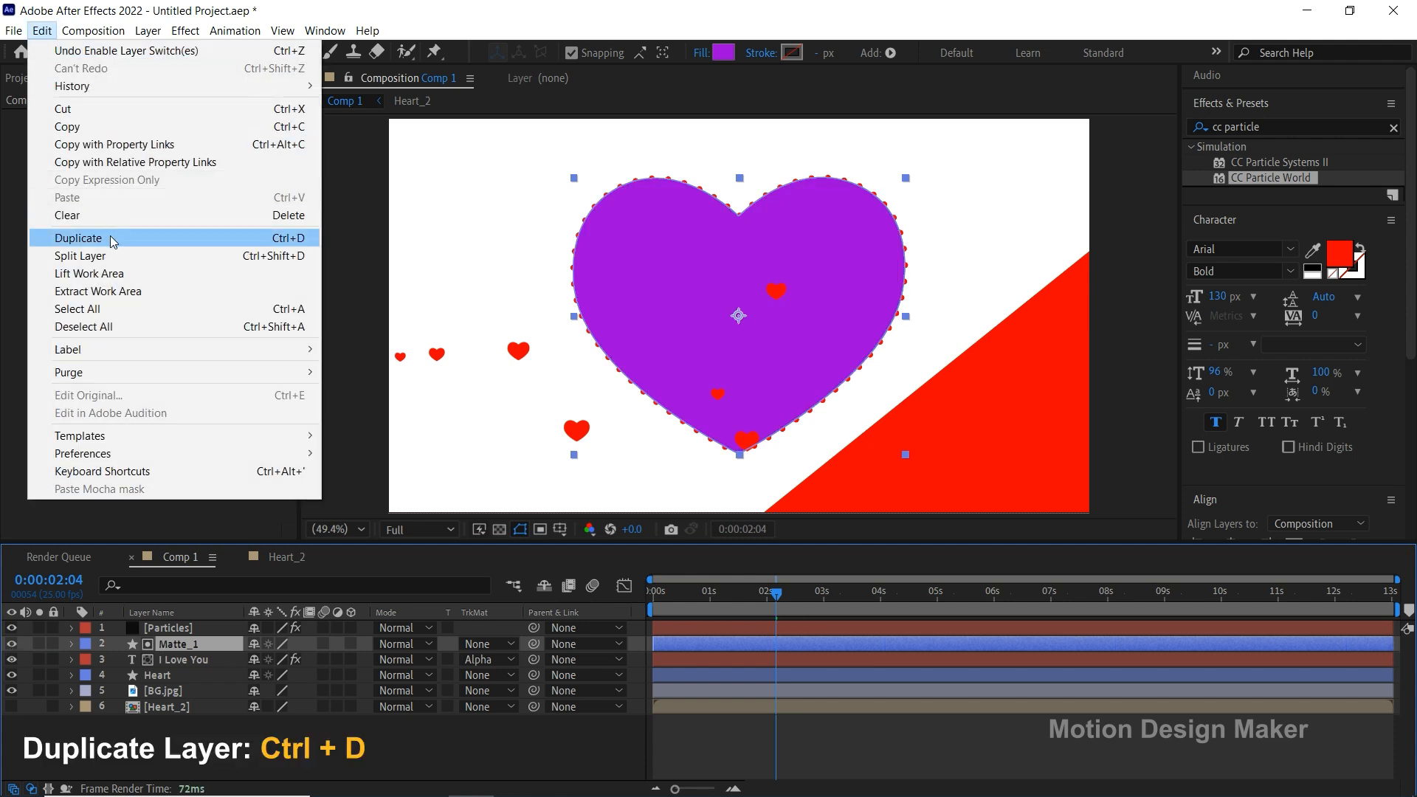
pyautogui.click(78, 239)
pyautogui.moveTo(175, 643); pyautogui.dragTo(181, 628)
pyautogui.click(11, 659)
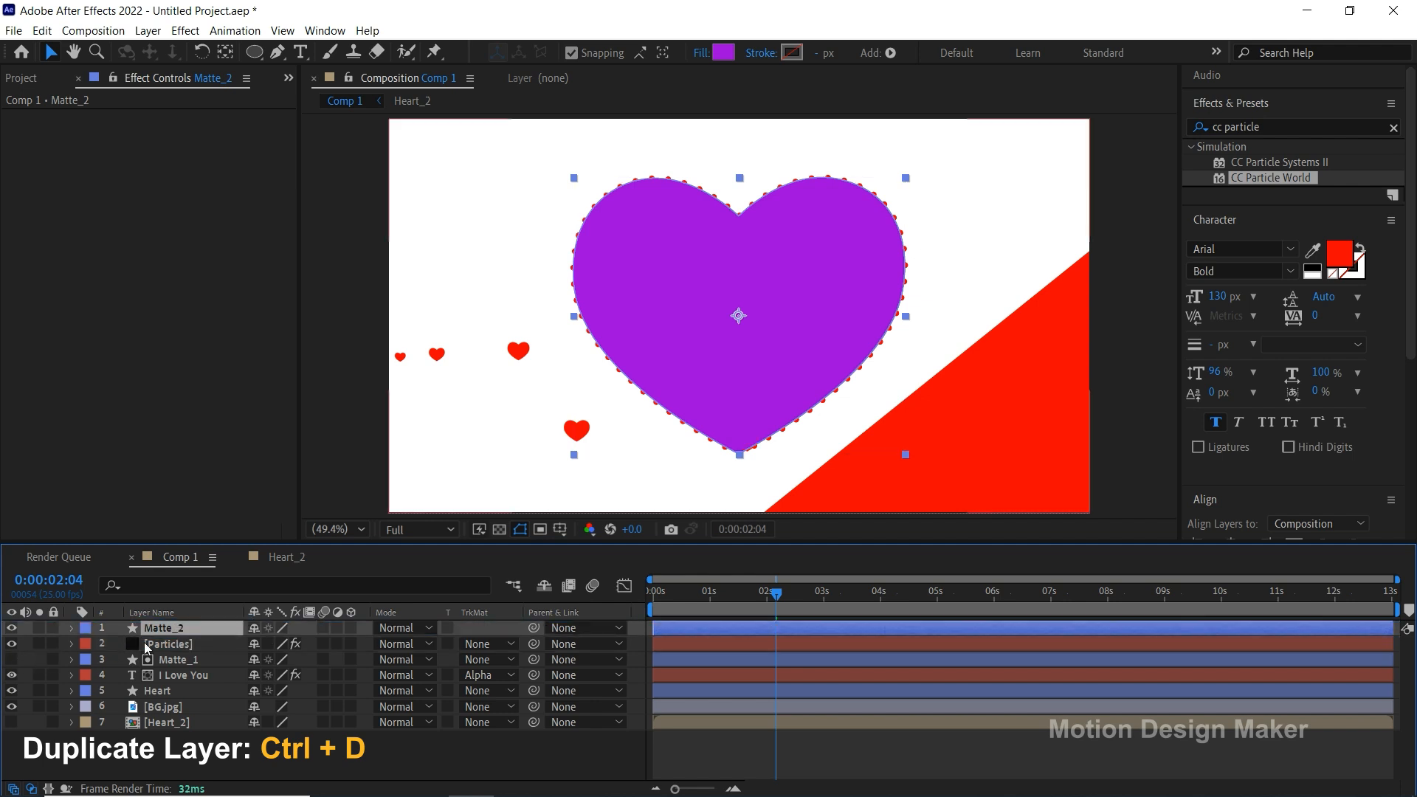
pyautogui.click(11, 628)
pyautogui.click(11, 627)
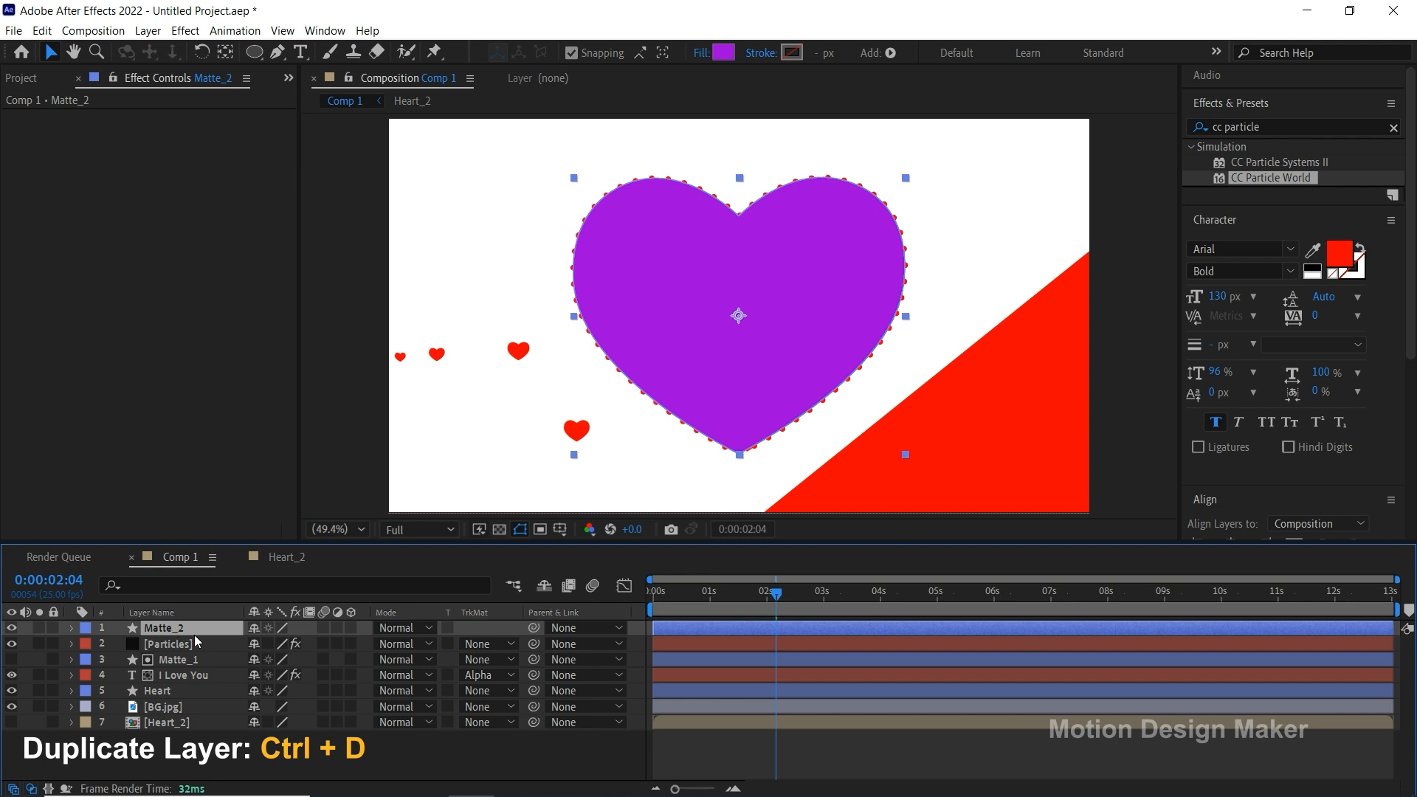
# Set the Particles layer's track matte to Alpha Inverted Matte "Matte_2" and preview the composition from the start.
pyautogui.click(497, 647)
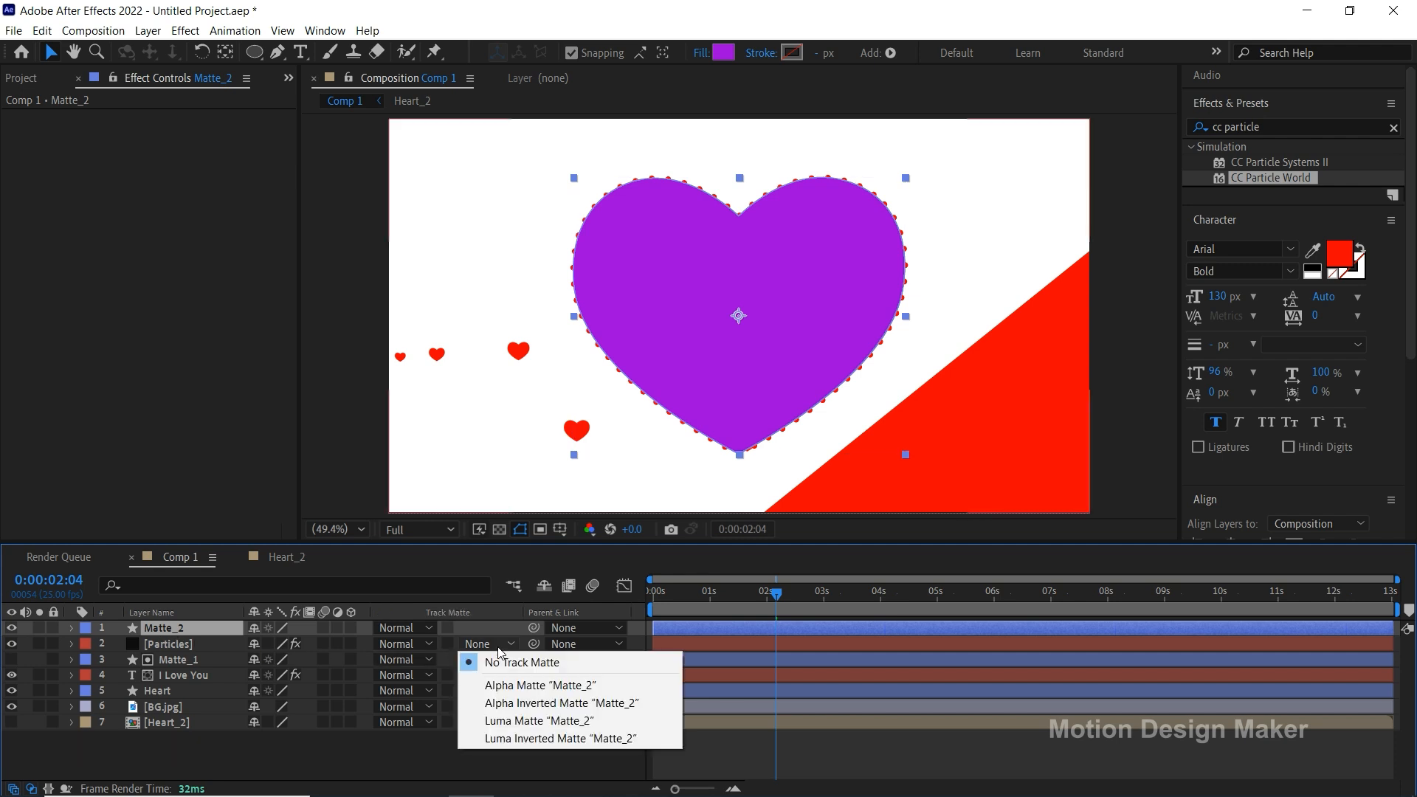
pyautogui.click(533, 705)
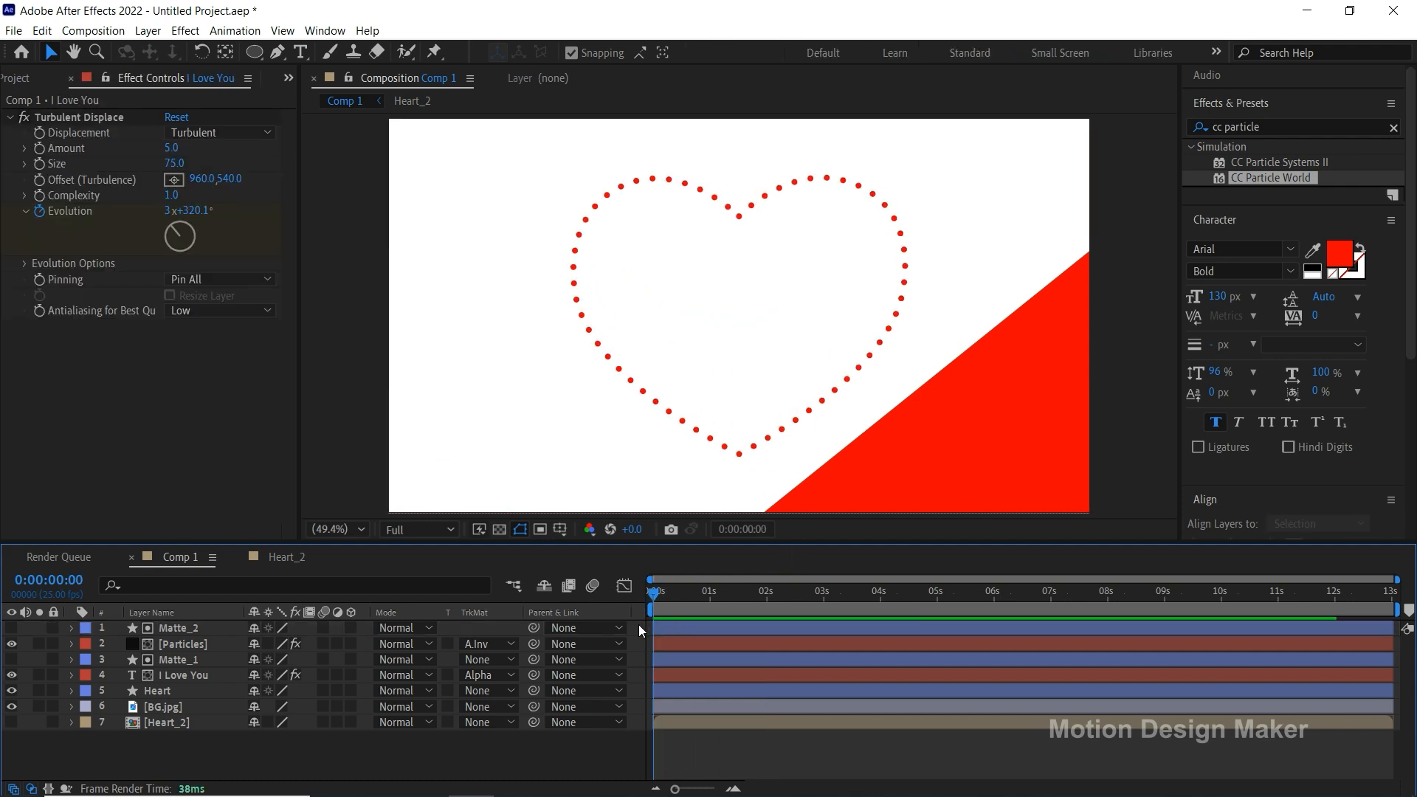
pyautogui.press('space')
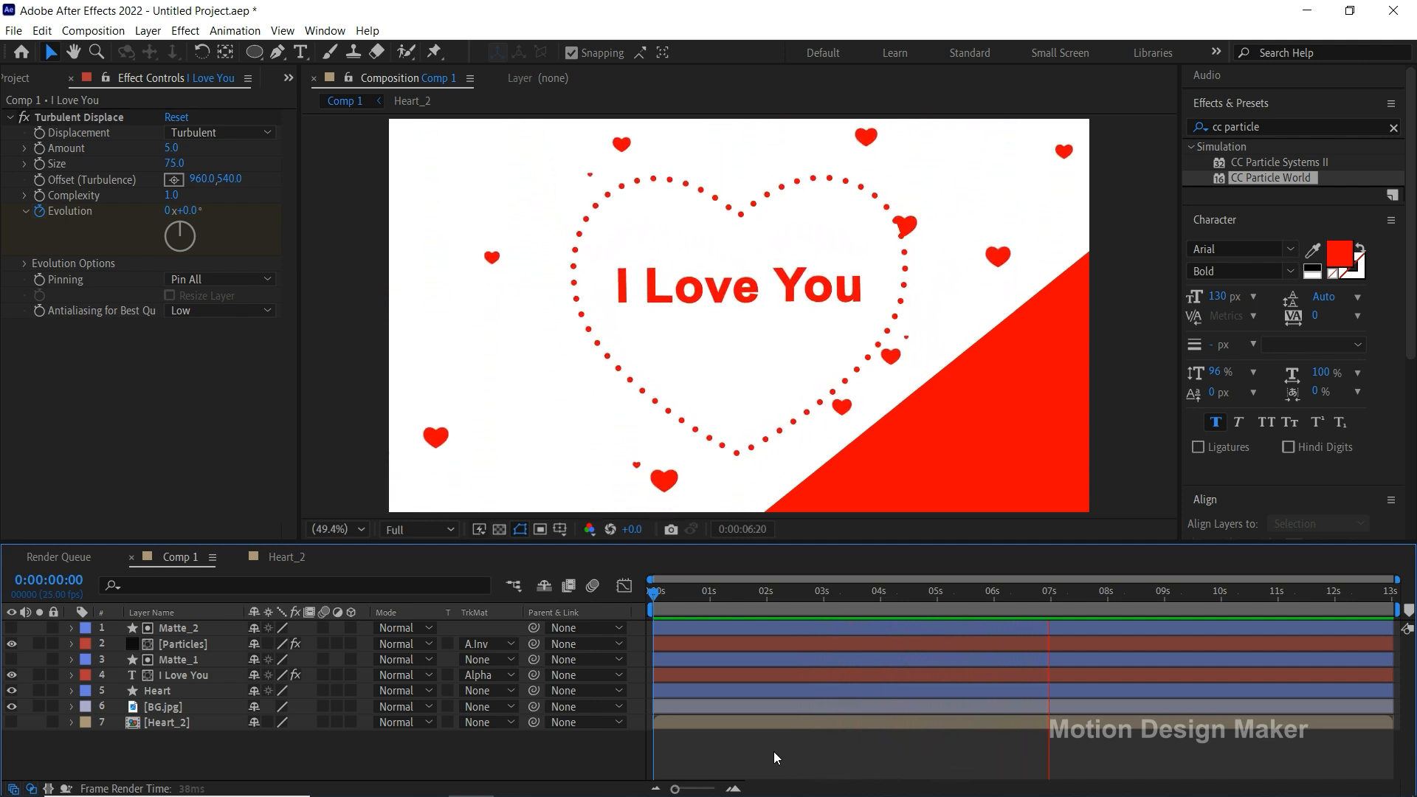
# Move the current time to 0:00:02:00 and duplicate the Matte_2 and Particles layers together.
pyautogui.moveTo(691, 601); pyautogui.dragTo(768, 604)
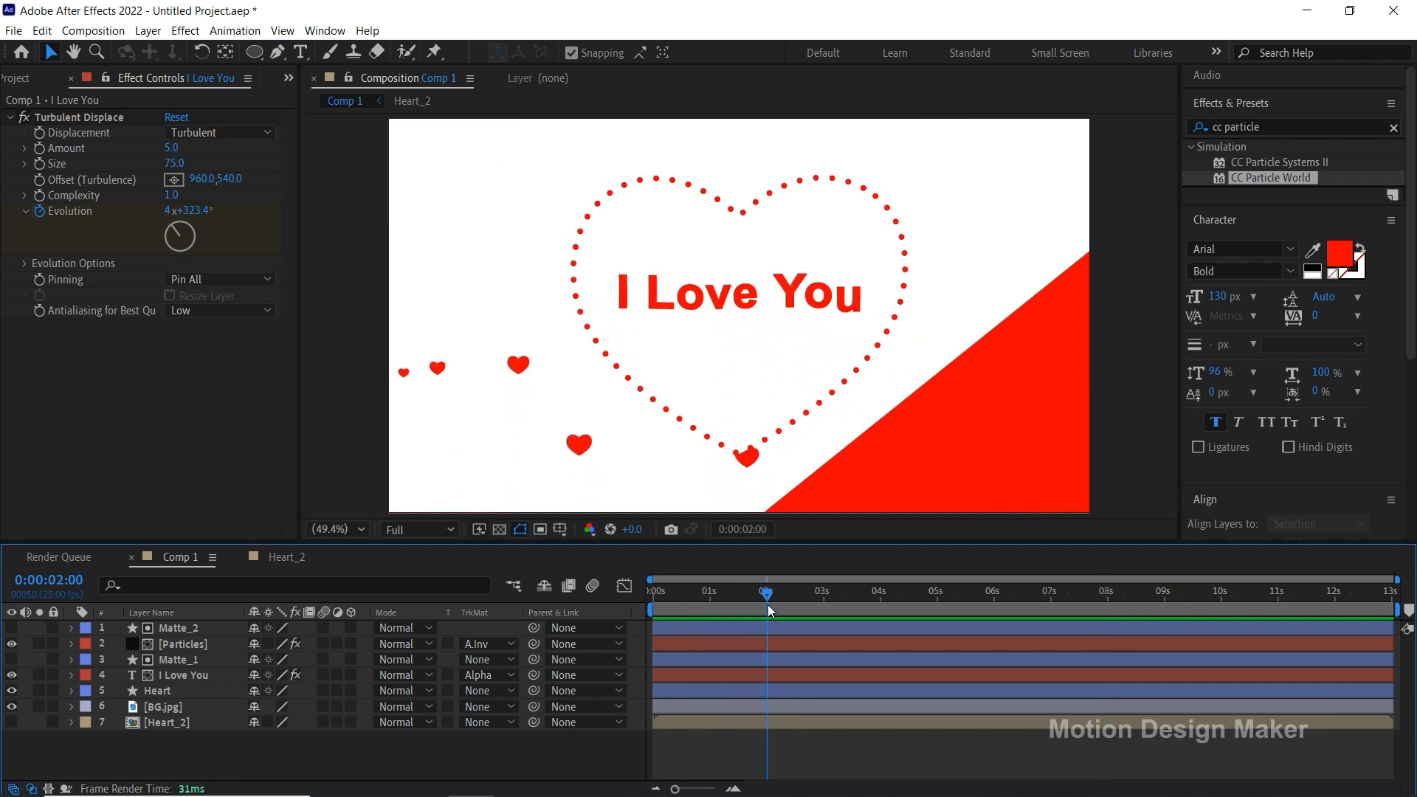
pyautogui.click(767, 628)
pyautogui.click(765, 643)
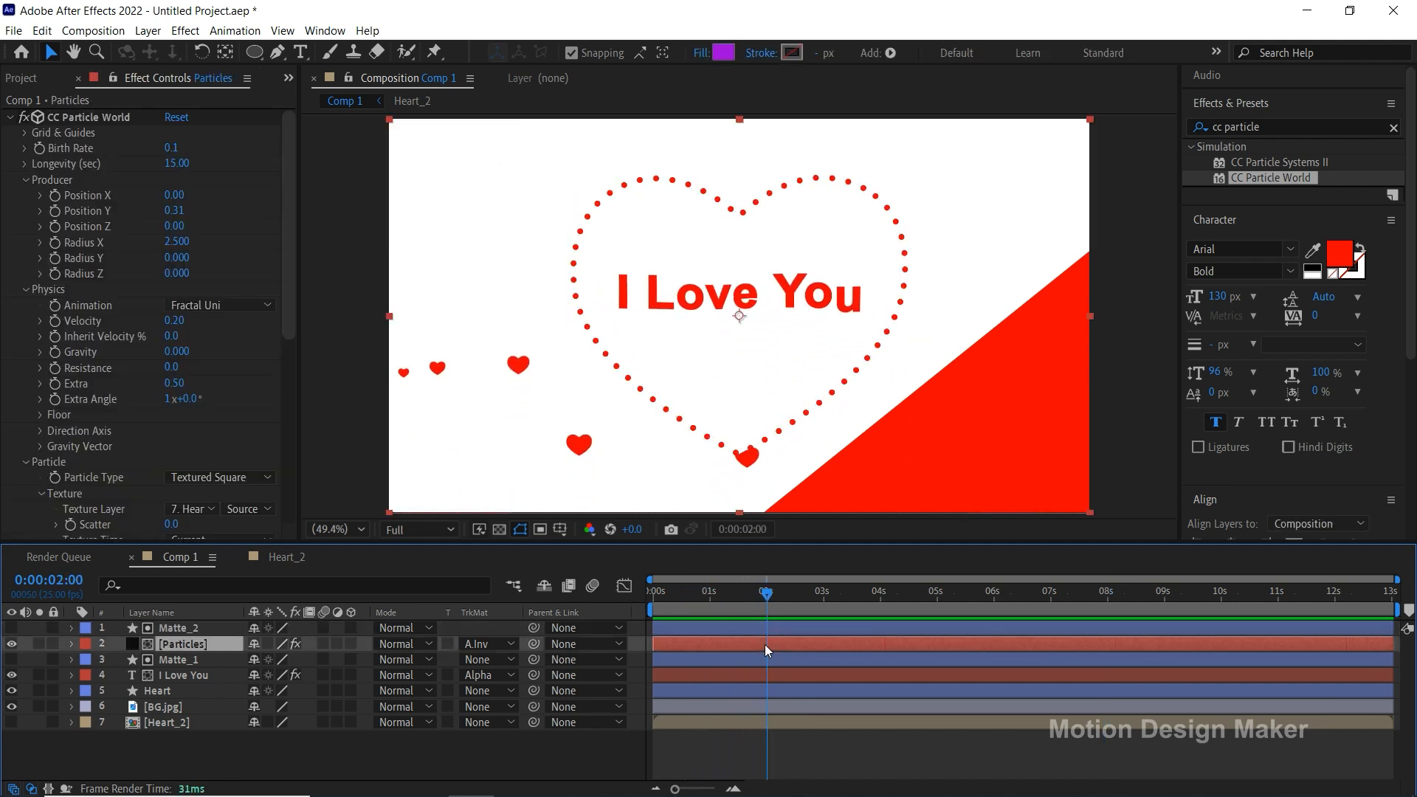
pyautogui.click(12, 645)
pyautogui.click(12, 644)
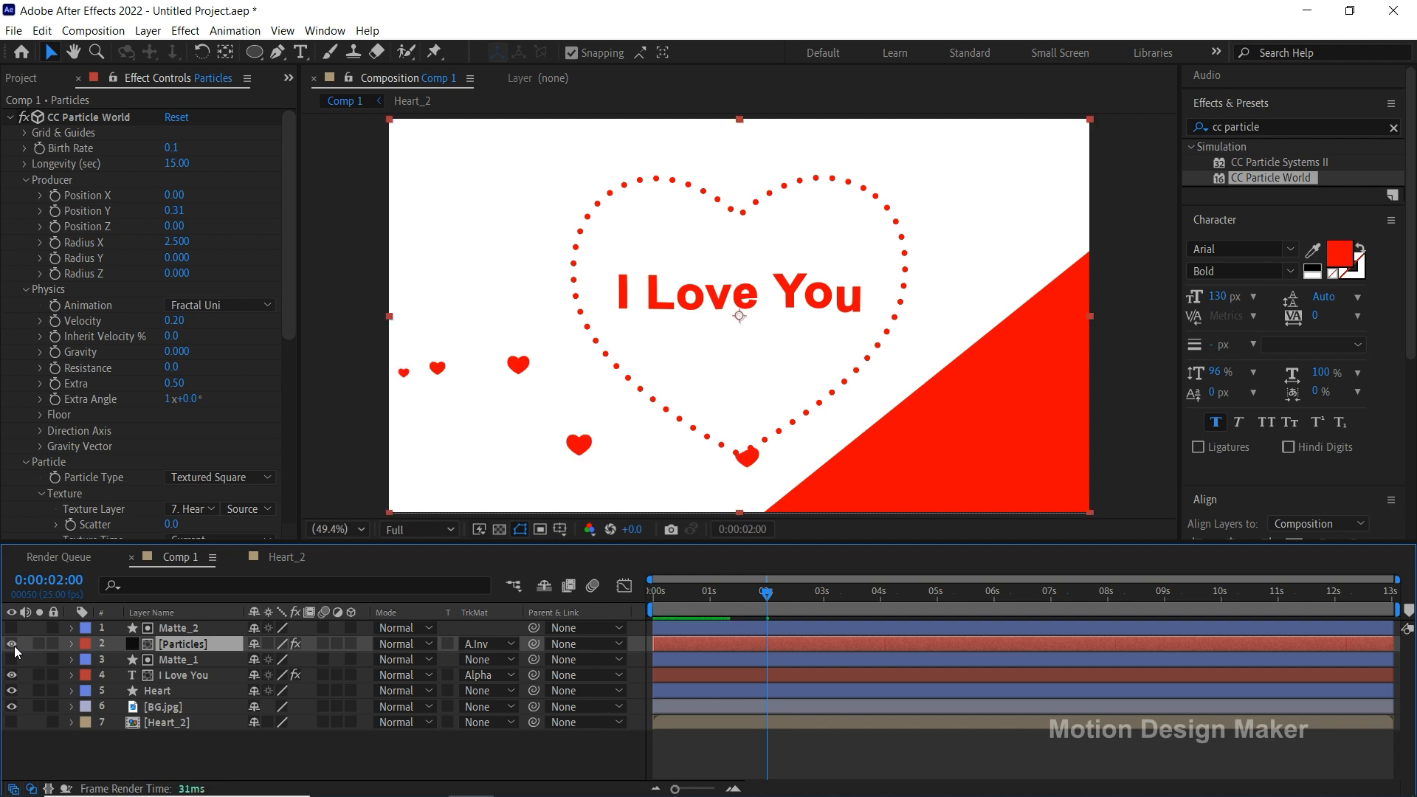
pyautogui.keyDown('ctrl'); pyautogui.click(199, 628); pyautogui.keyUp('ctrl')
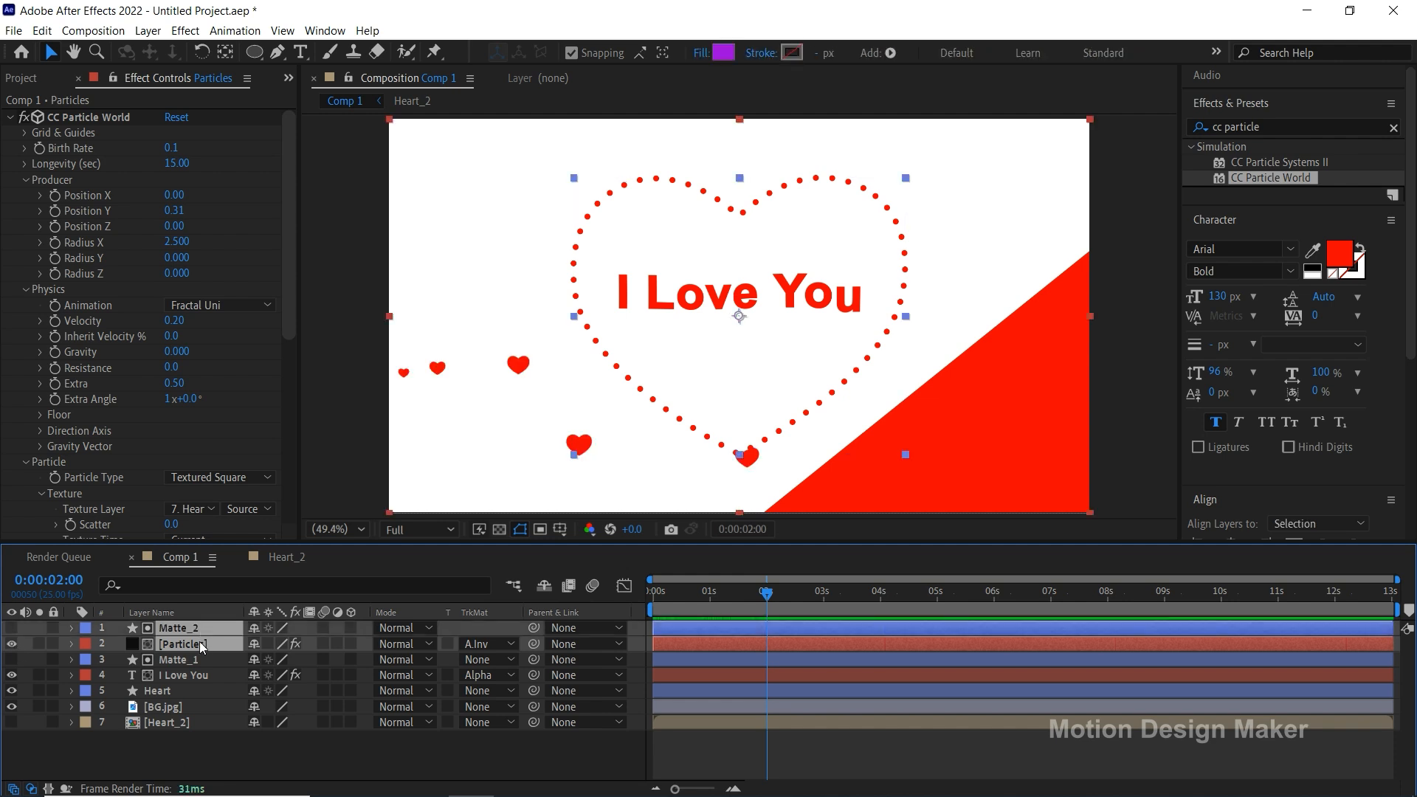
pyautogui.click(43, 31)
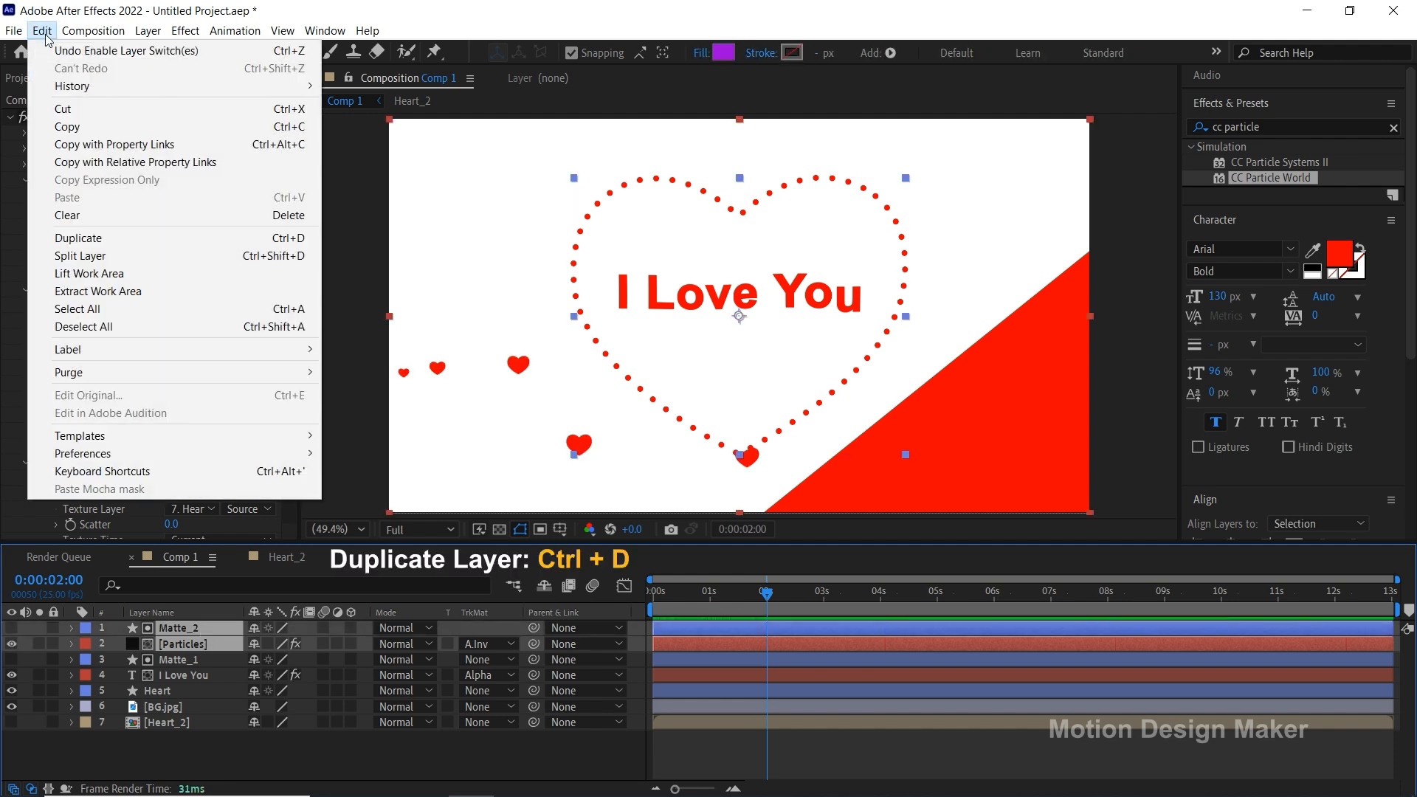
pyautogui.click(113, 234)
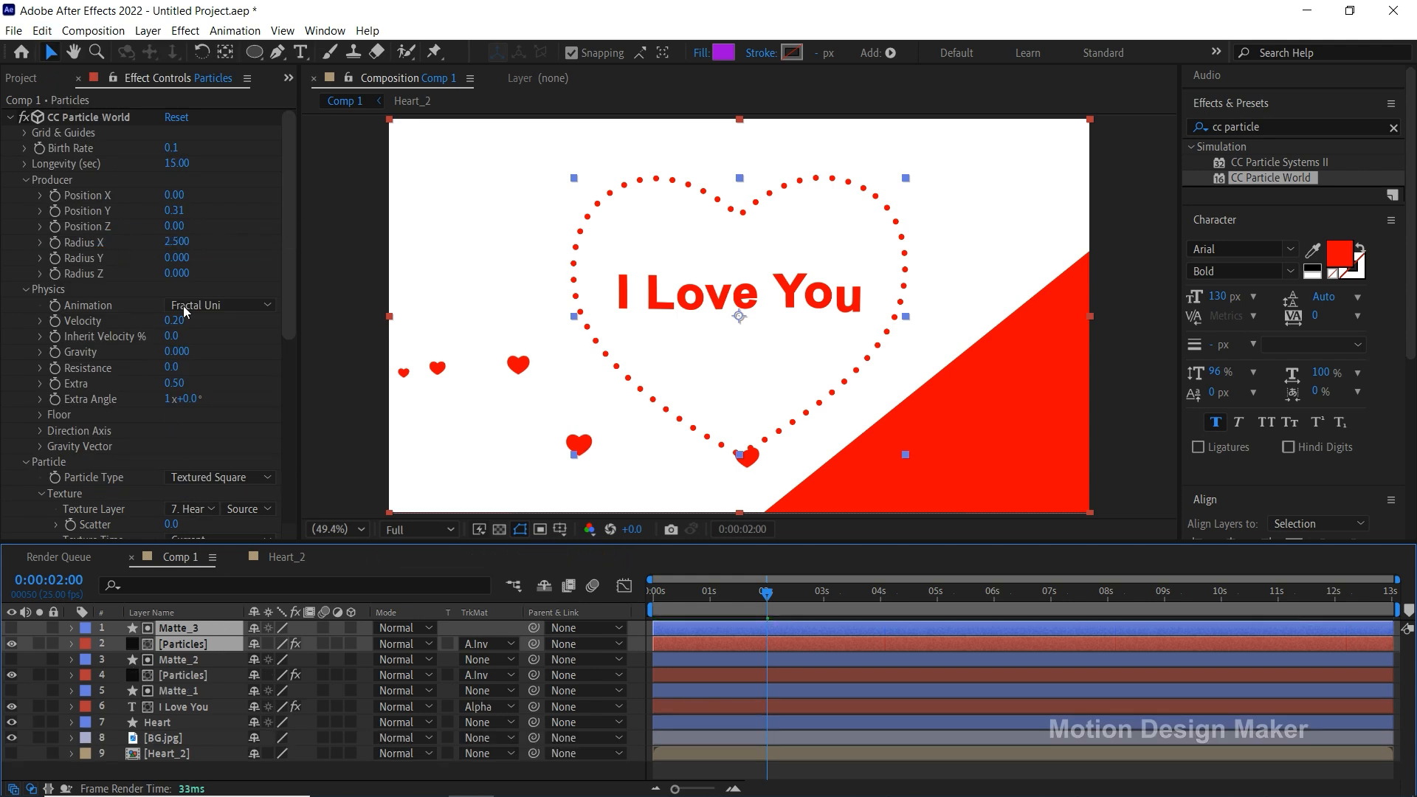
# Pre-compose the duplicated matte and Particles layers as "White_Heart", moving all attributes into the new composition.
pyautogui.click(147, 31)
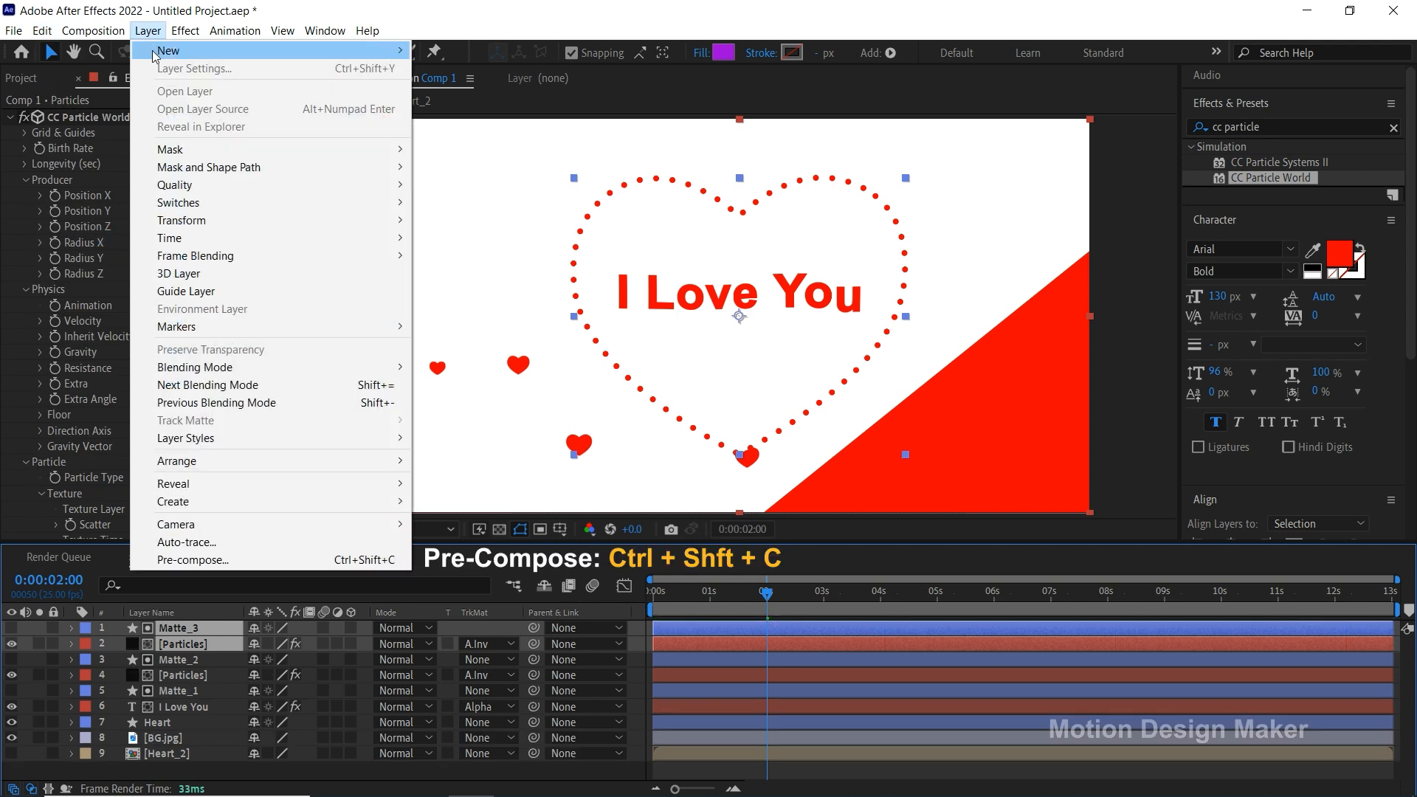
pyautogui.click(278, 560)
pyautogui.write('White_Heart')
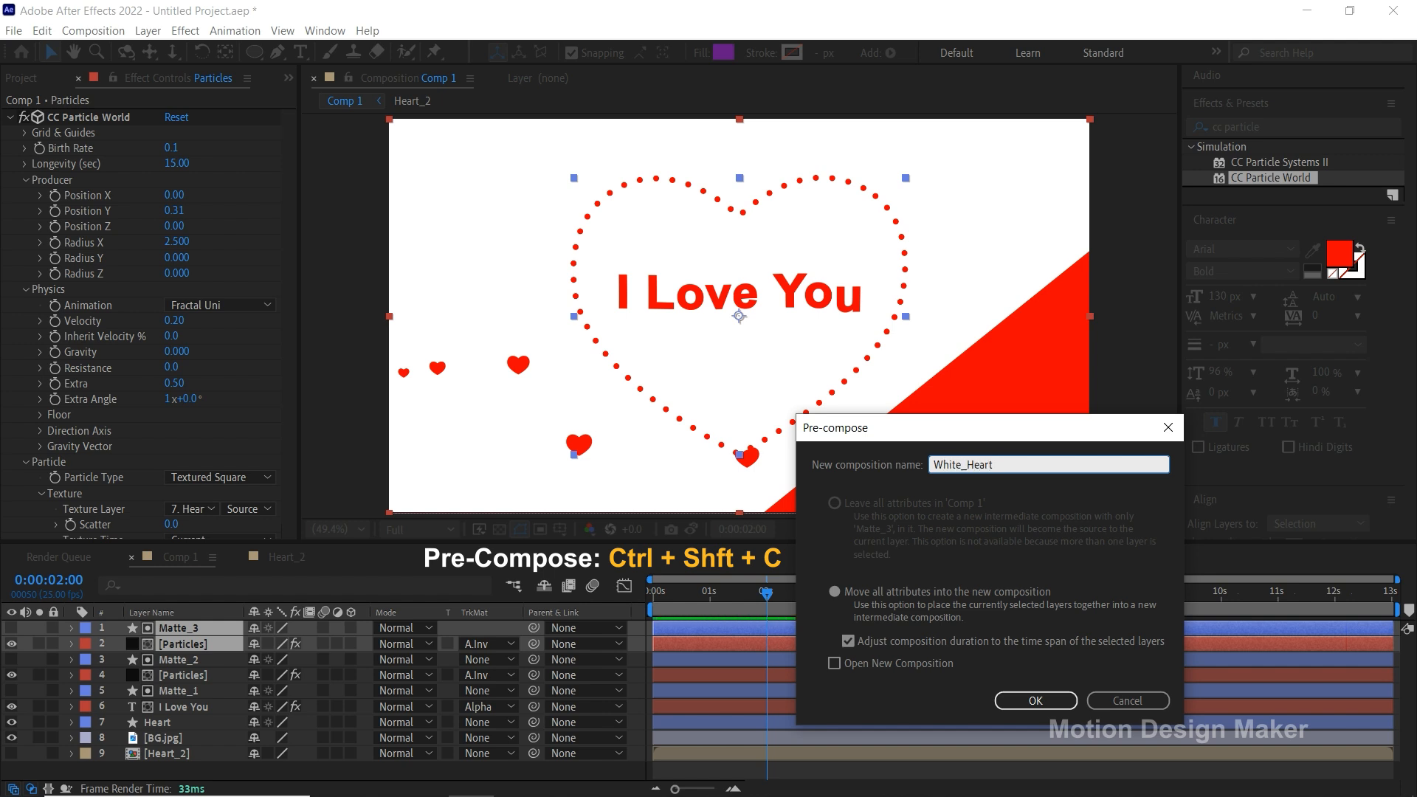
pyautogui.click(1042, 702)
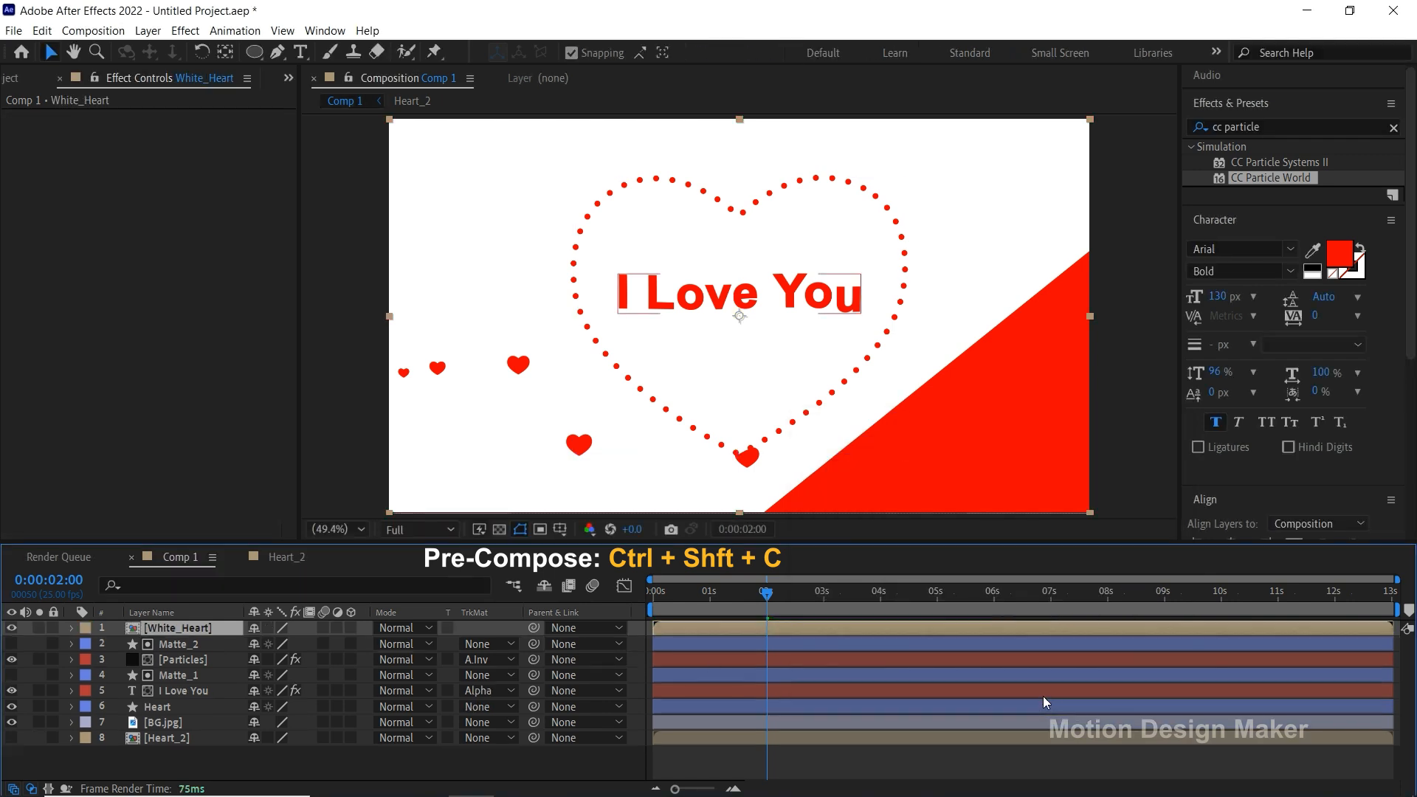
# Open the White_Heart composition and apply the Fill effect to its Particles layer.
pyautogui.doubleClick(781, 628)
pyautogui.click(773, 648)
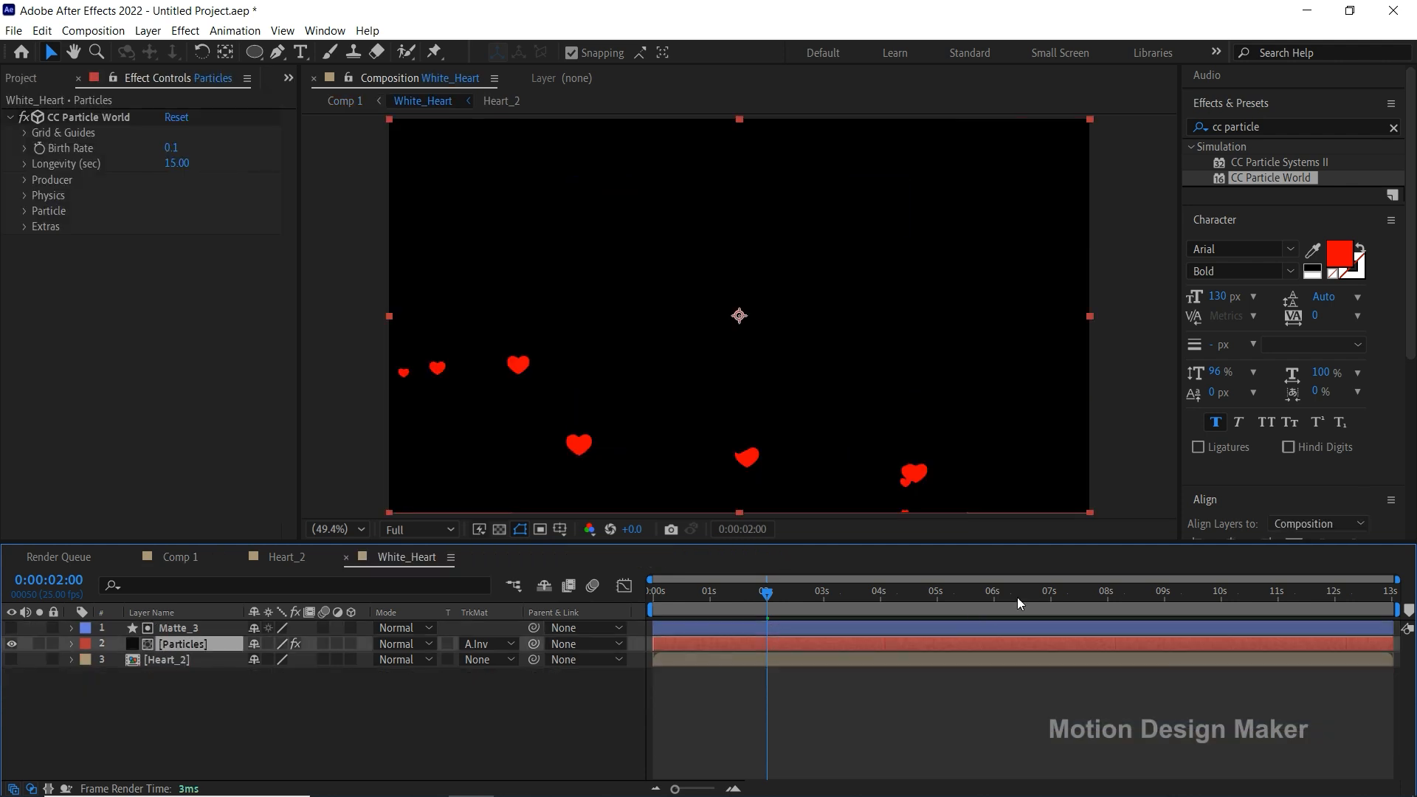
pyautogui.click(1393, 128)
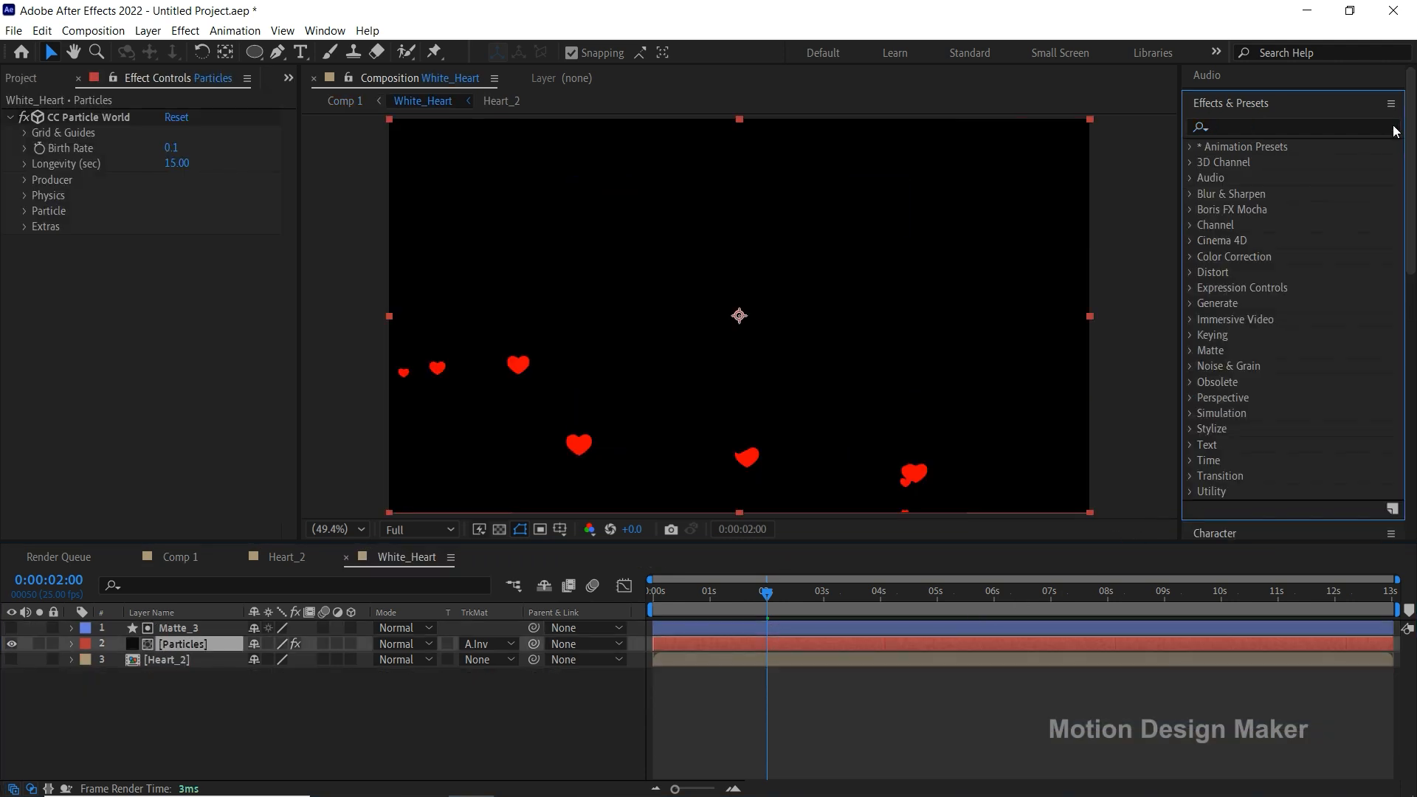
pyautogui.click(1339, 125)
pyautogui.write('fill')
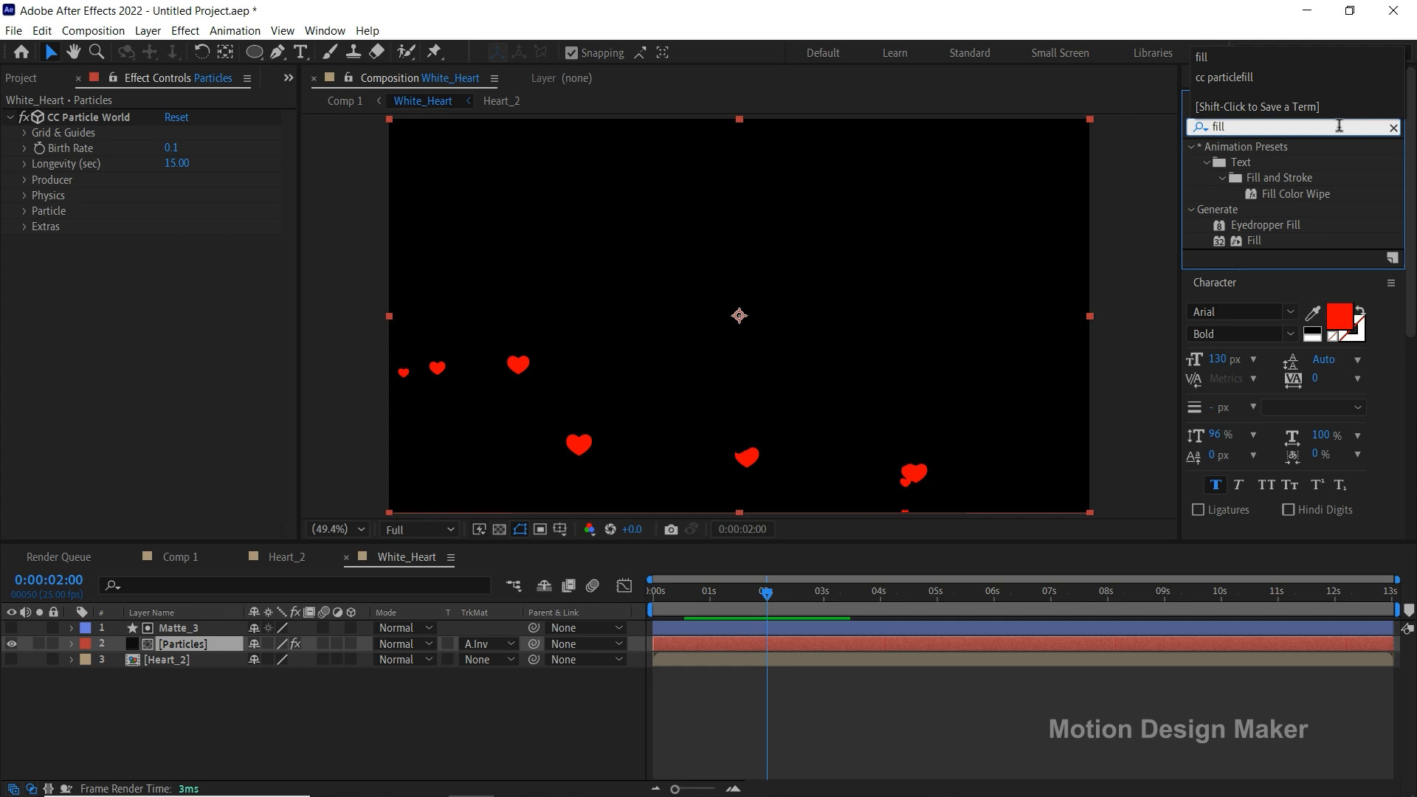
pyautogui.click(1260, 241)
pyautogui.moveTo(1260, 242); pyautogui.dragTo(948, 641)
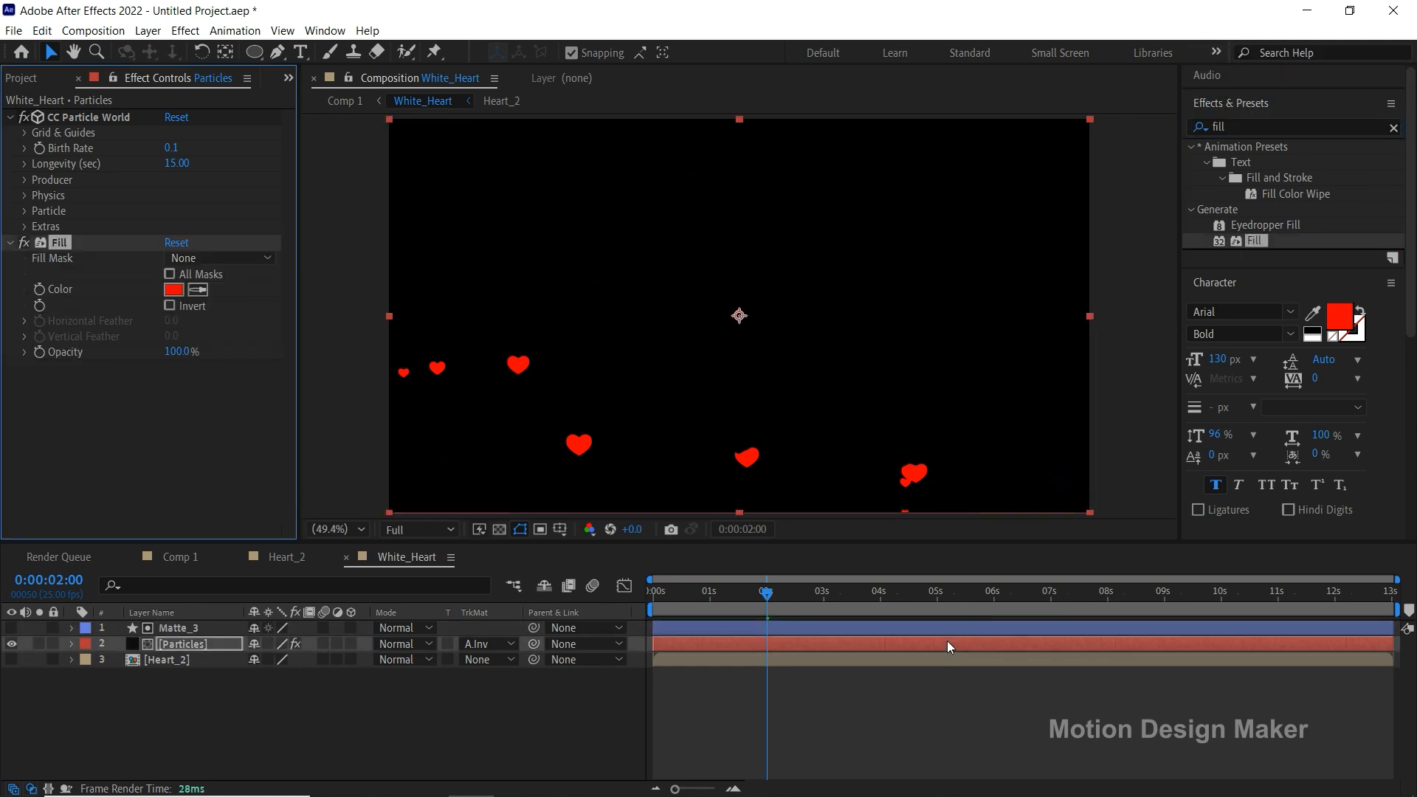
# Set the Fill effect's color on the Particles layer to white (FFFFFF).
pyautogui.click(183, 294)
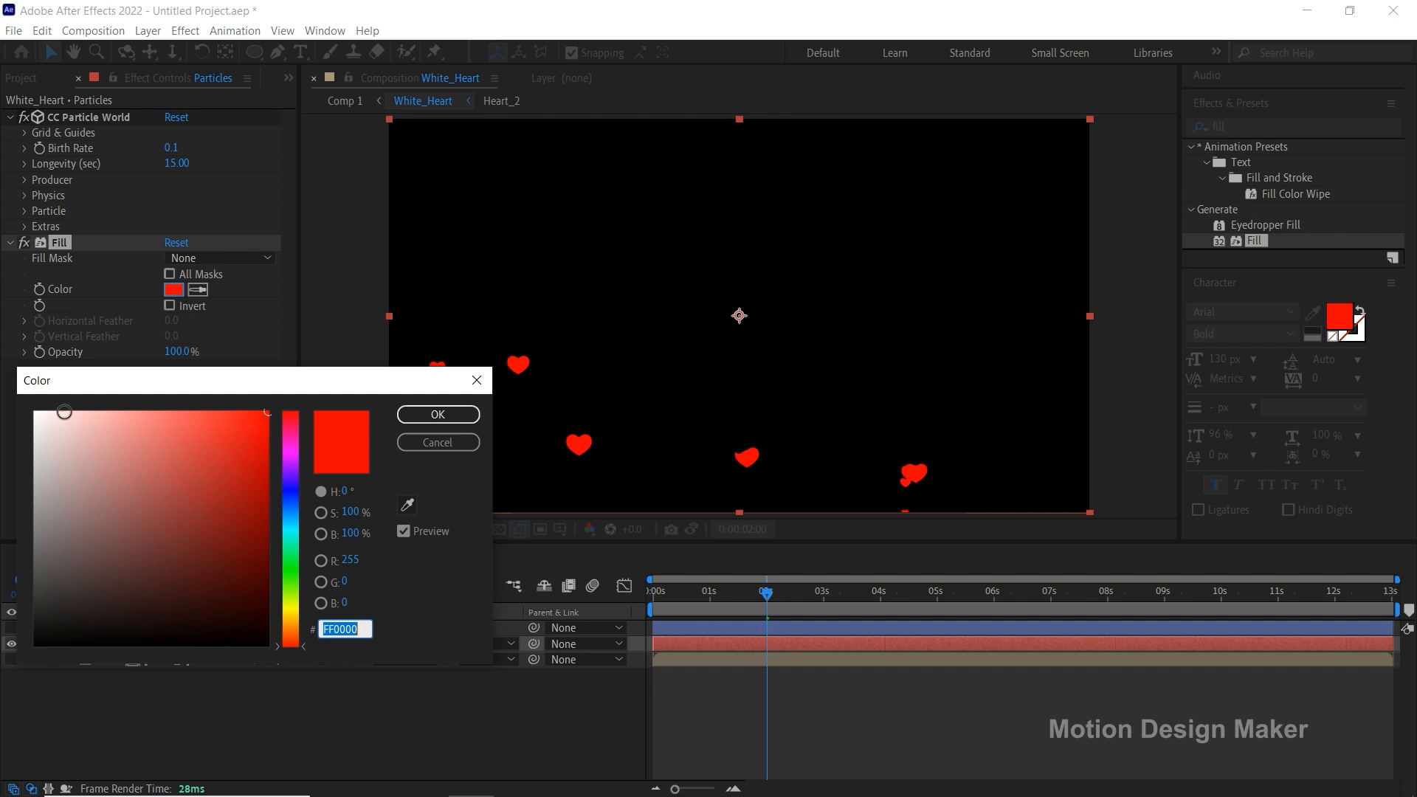
pyautogui.moveTo(64, 411); pyautogui.dragTo(31, 409)
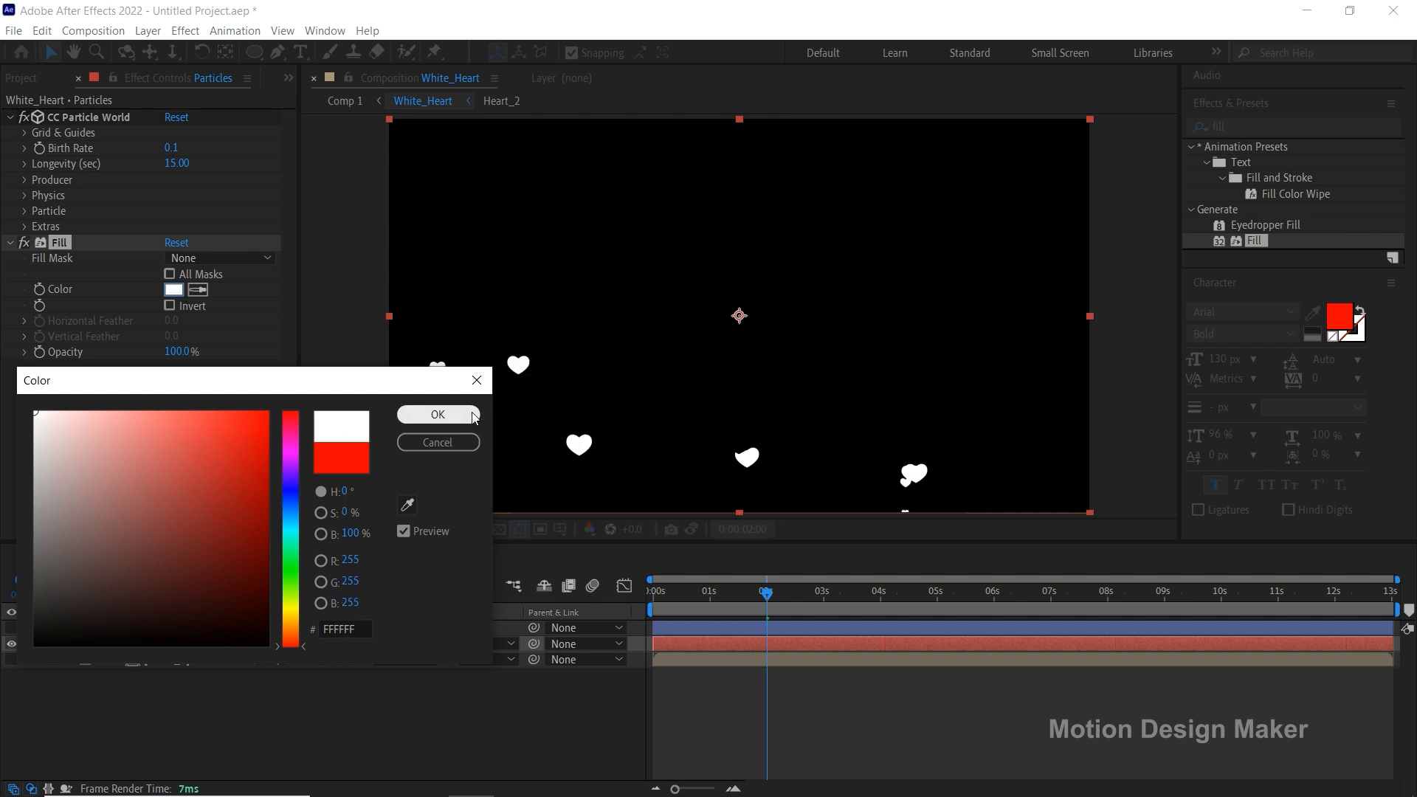
pyautogui.click(443, 415)
# Return to Comp 1 and scrub to 0:00:02:24 to check the white hearts over the red corner.
pyautogui.click(701, 679)
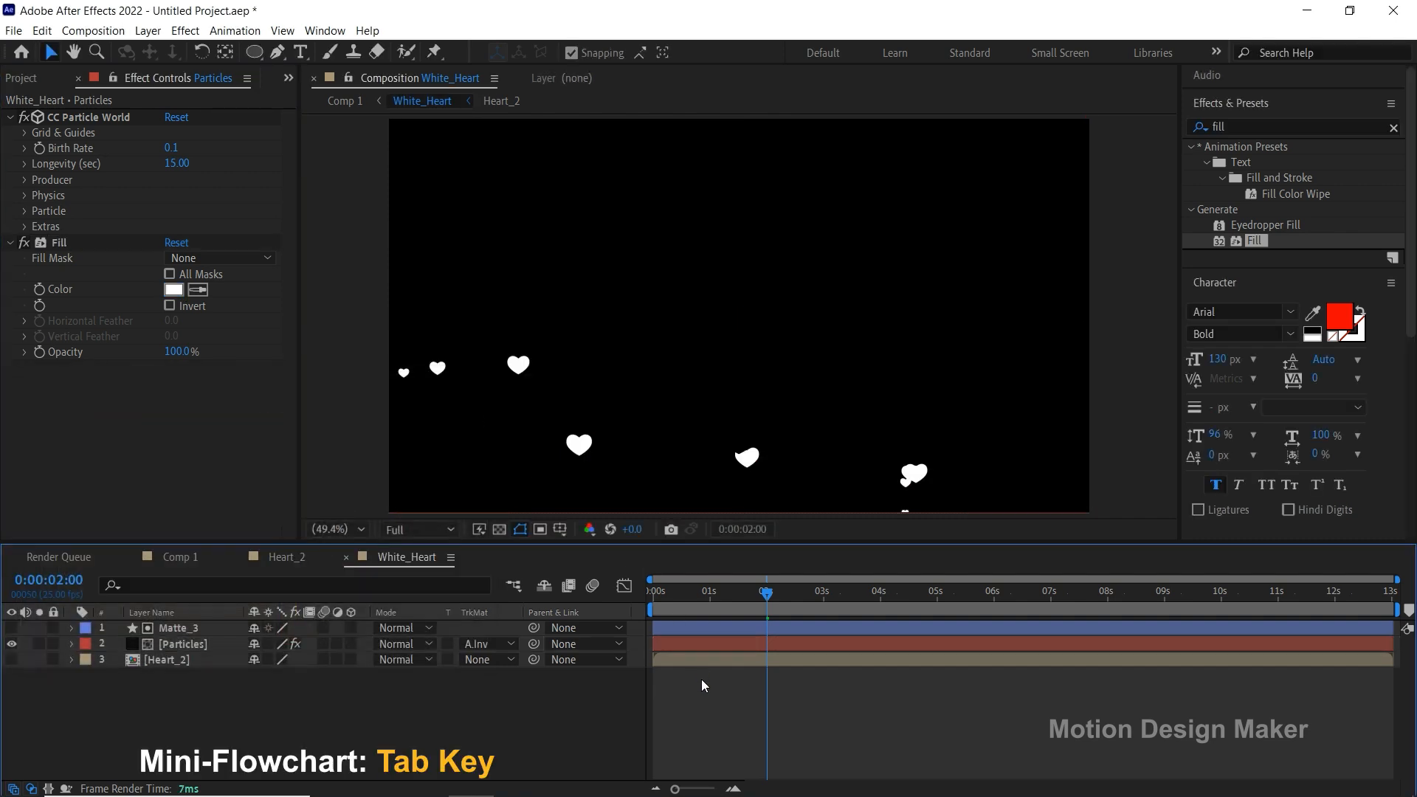
pyautogui.press('Tab')
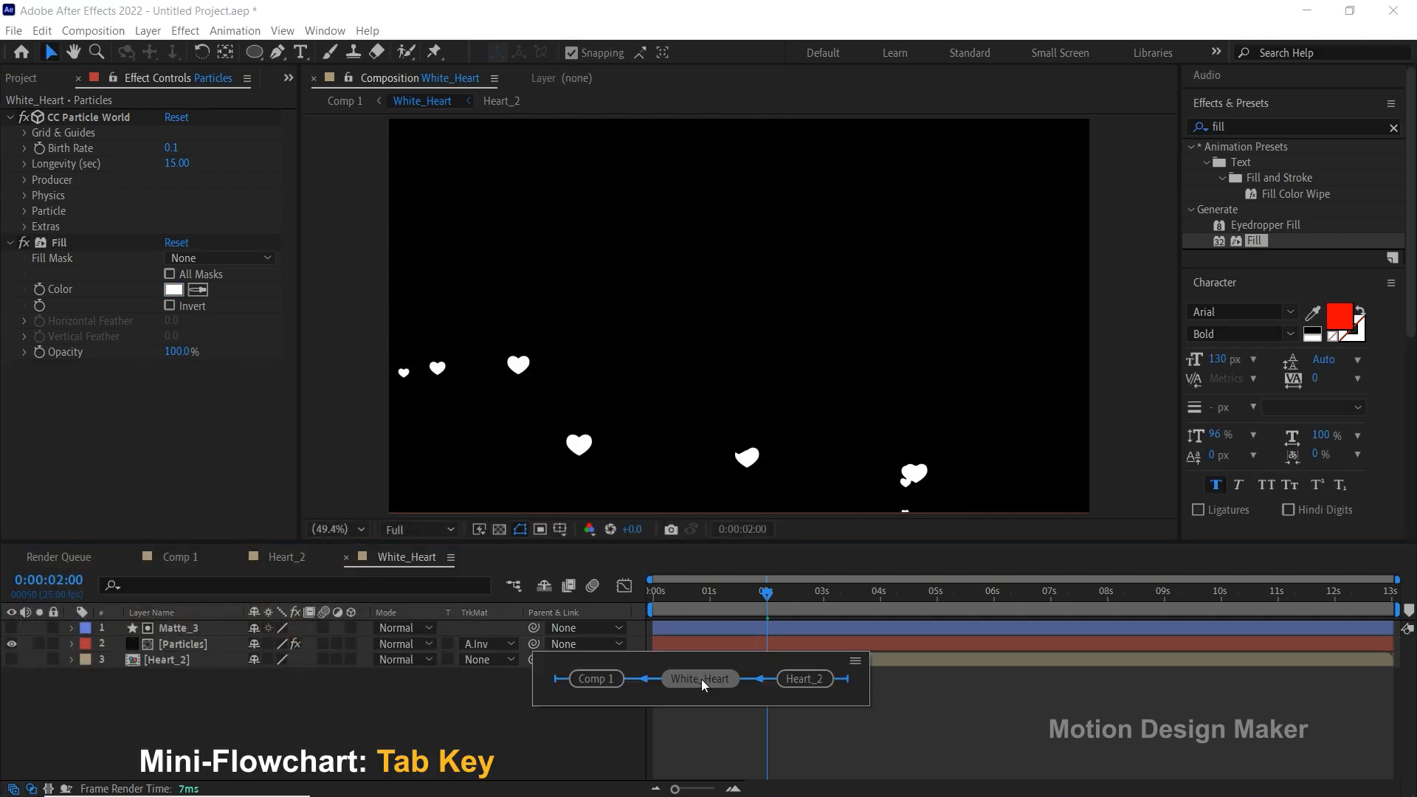
pyautogui.click(611, 682)
pyautogui.moveTo(767, 598); pyautogui.dragTo(824, 605)
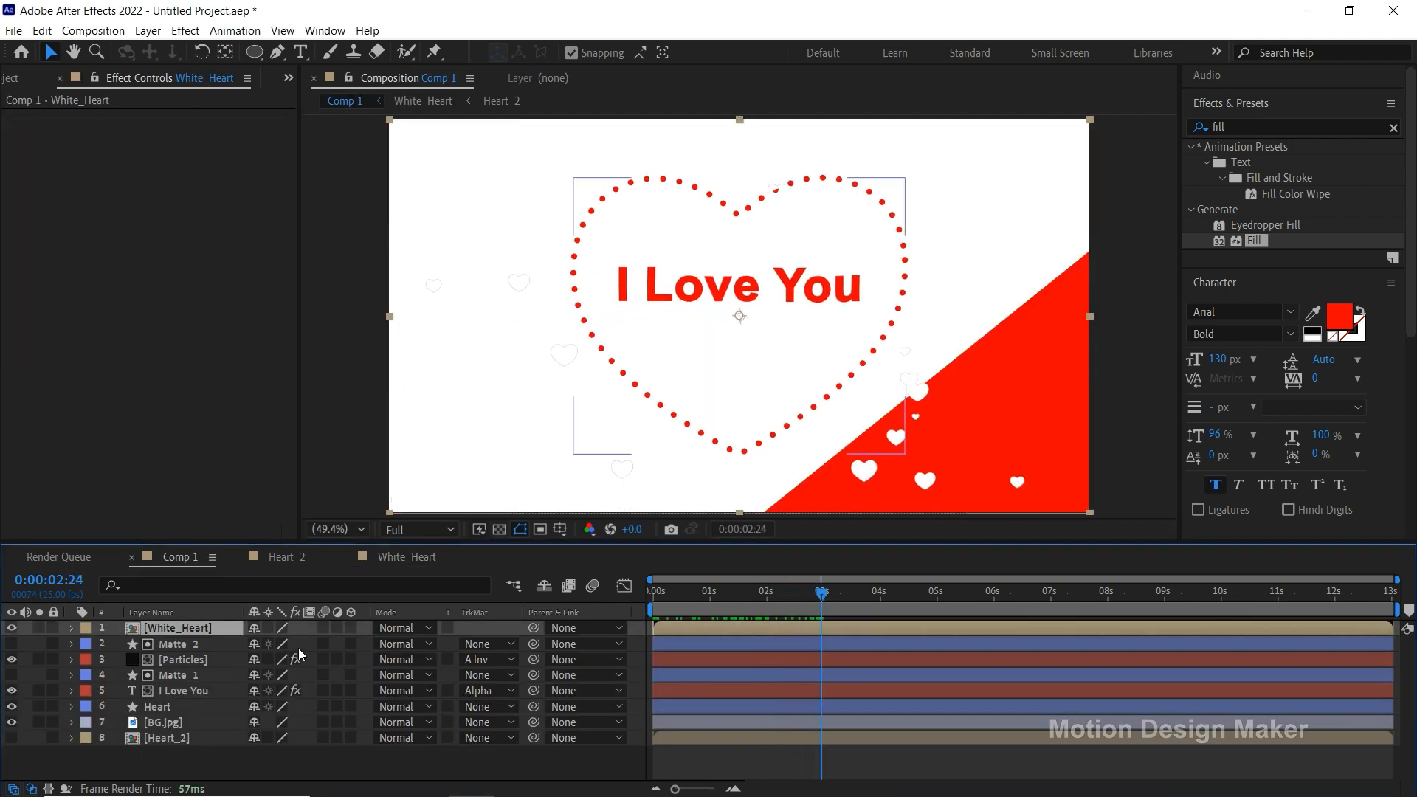
# With no layer selected, draw a closed triangular shape with the Pen tool over the red corner of the background.
pyautogui.click(191, 660)
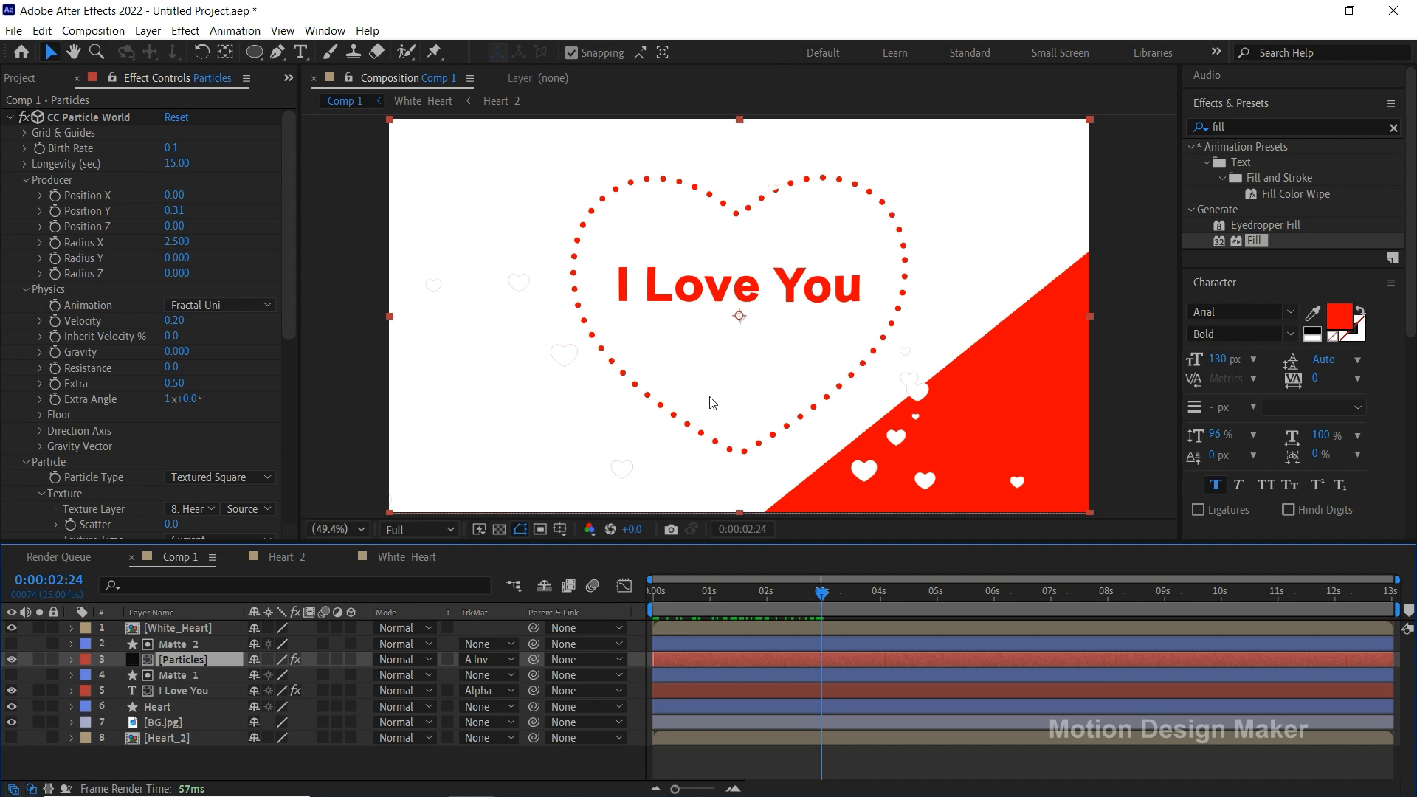
pyautogui.moveTo(978, 402); pyautogui.dragTo(881, 346)
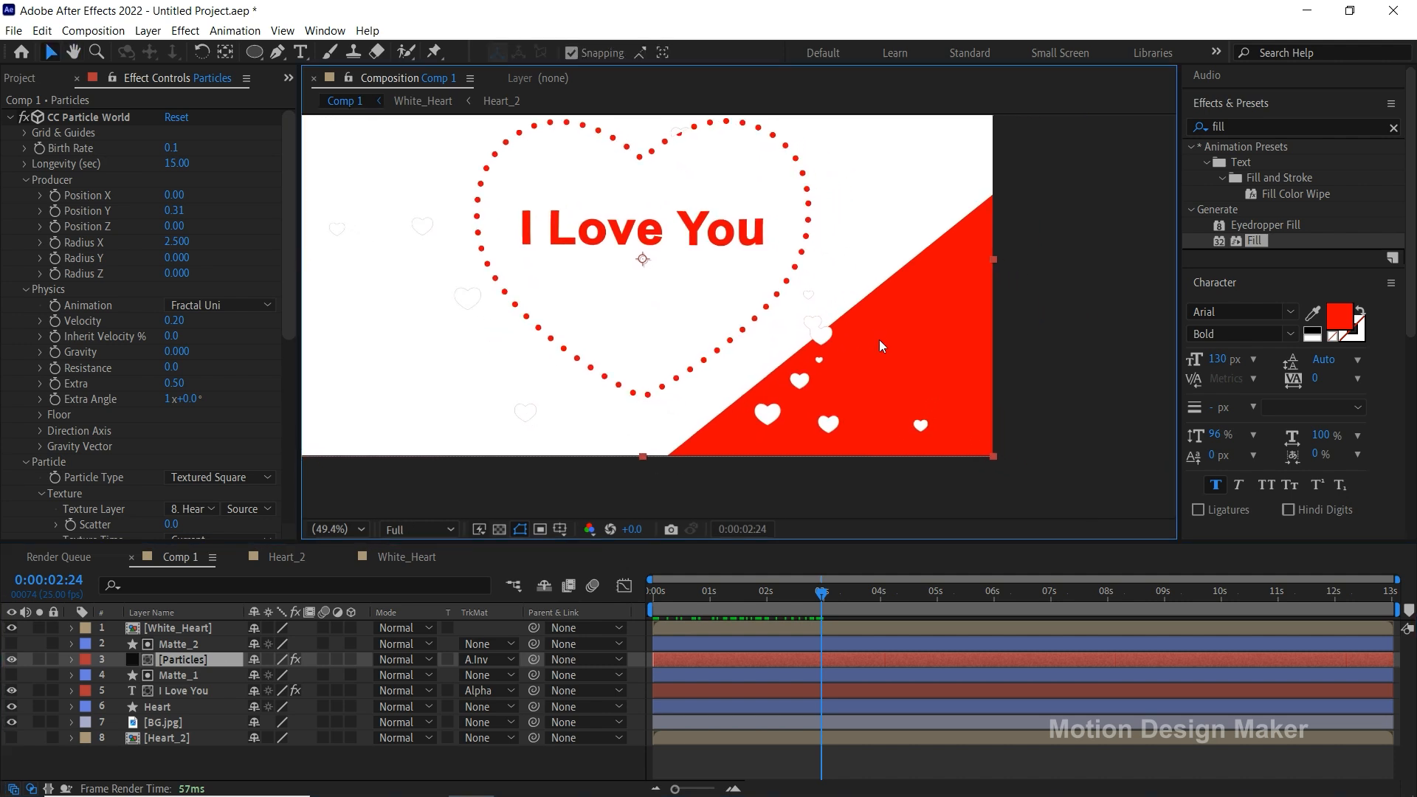
pyautogui.click(772, 773)
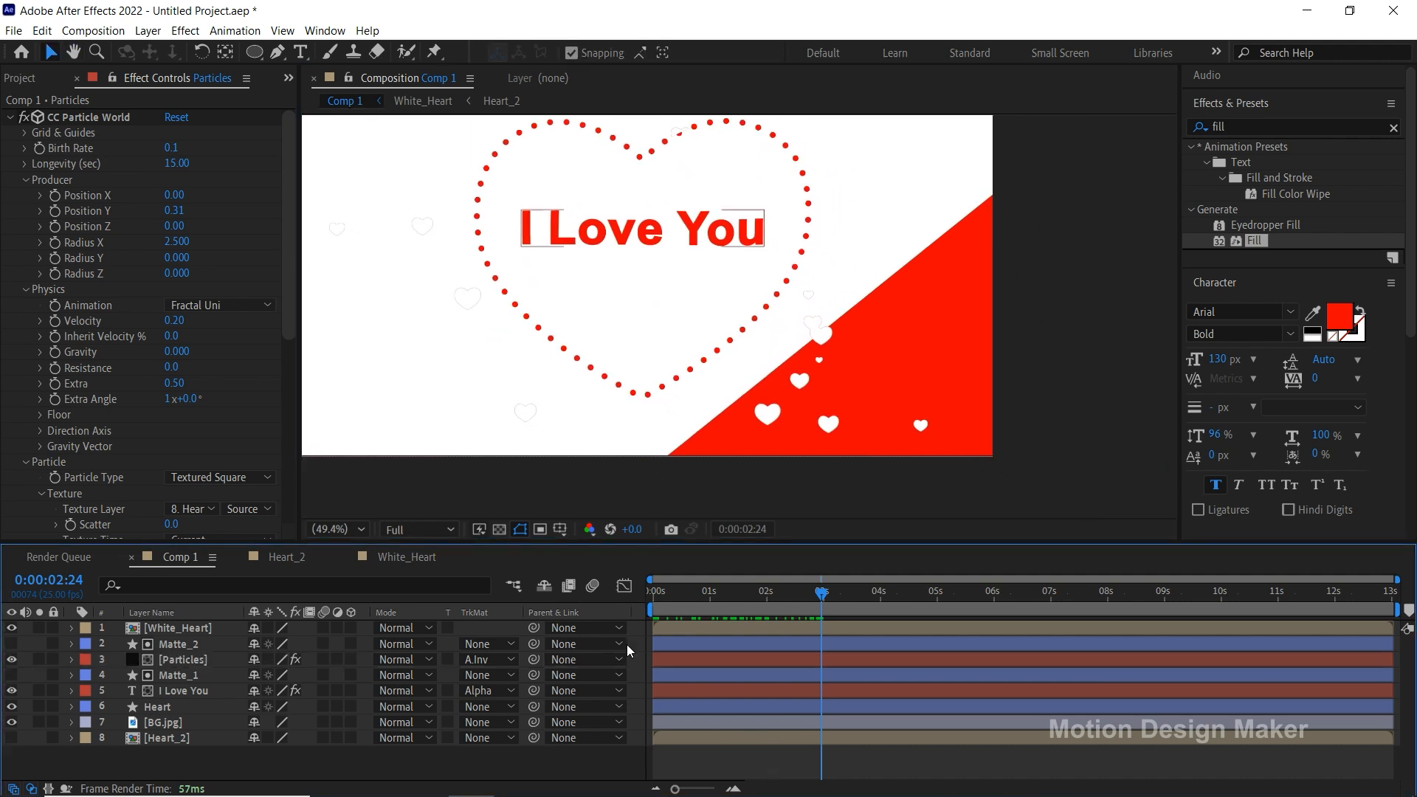
pyautogui.click(277, 51)
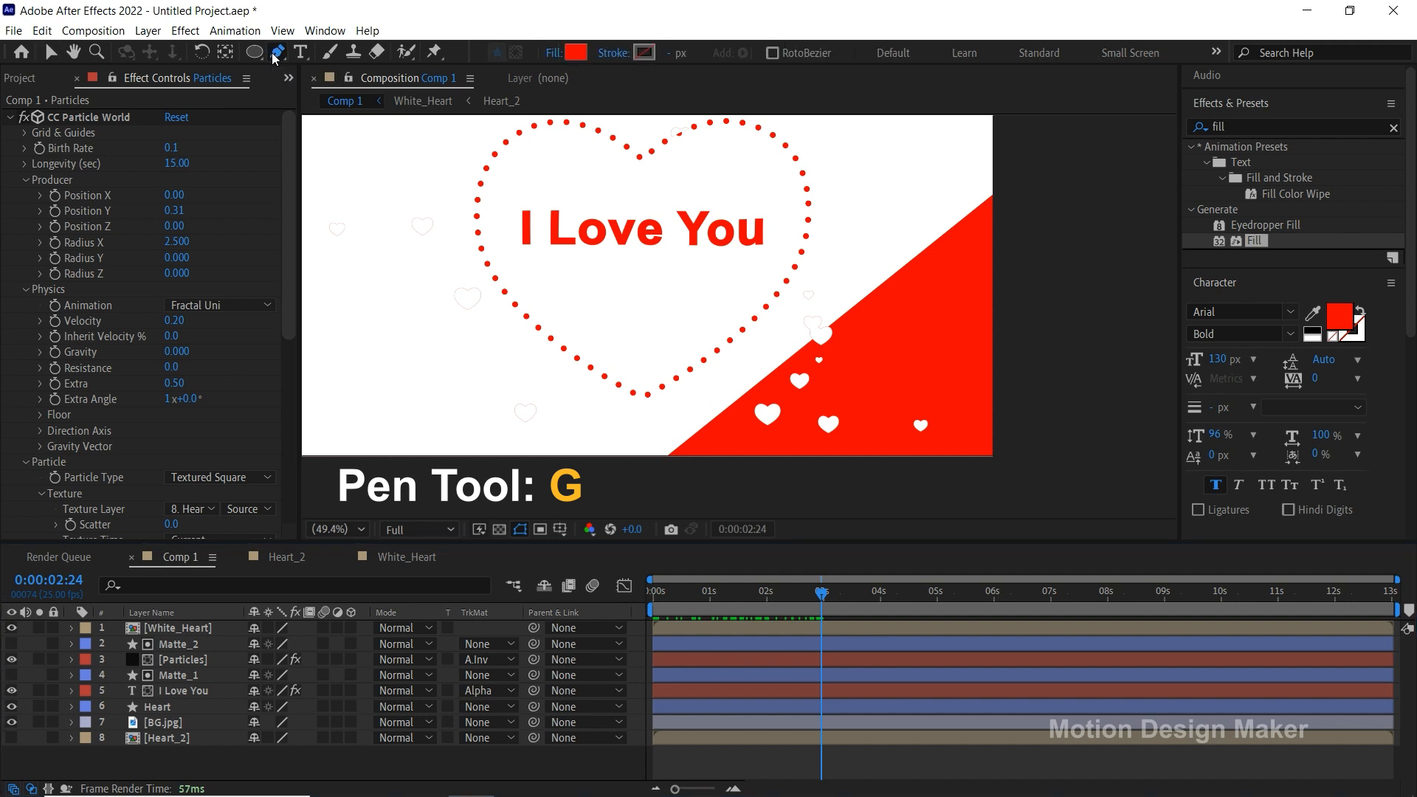
pyautogui.click(658, 470)
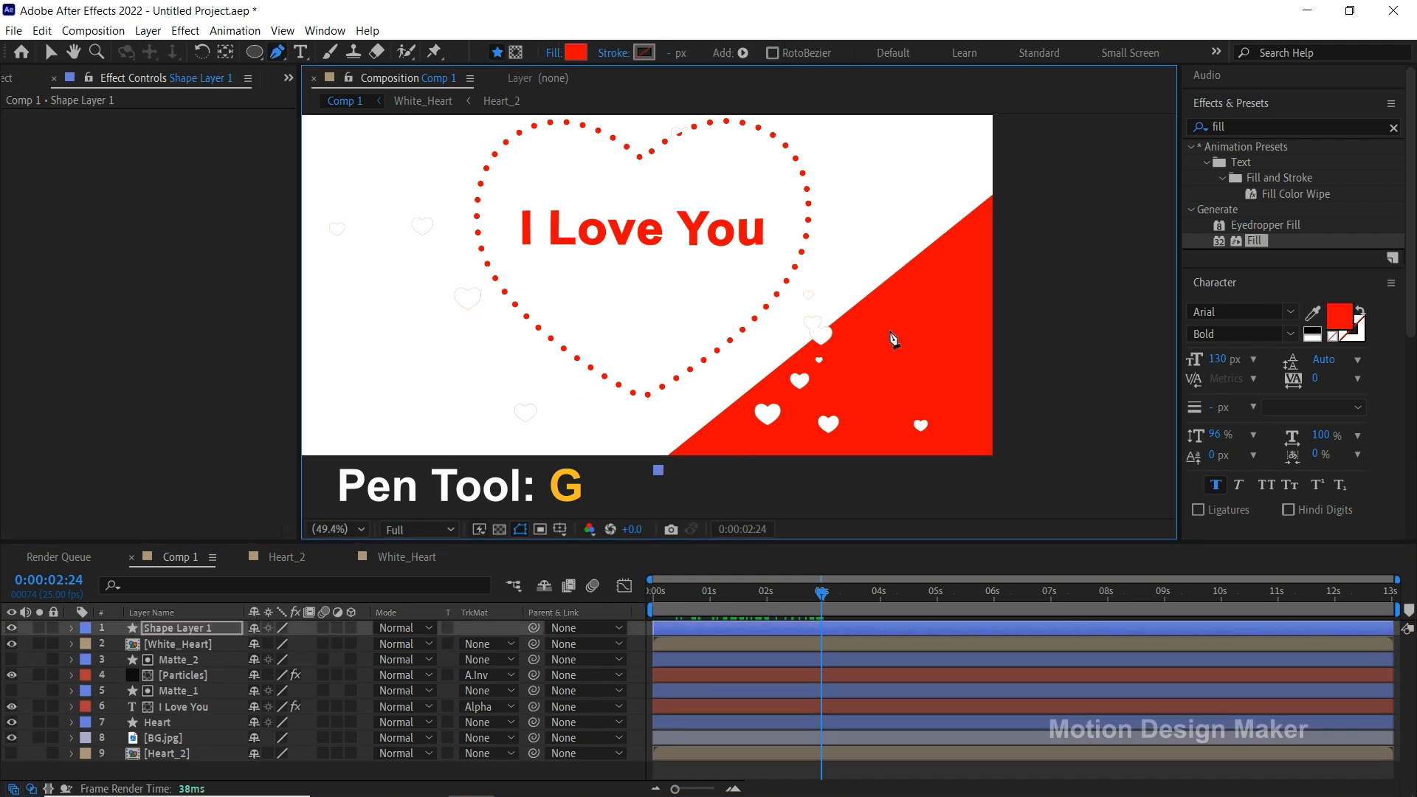
pyautogui.click(1005, 192)
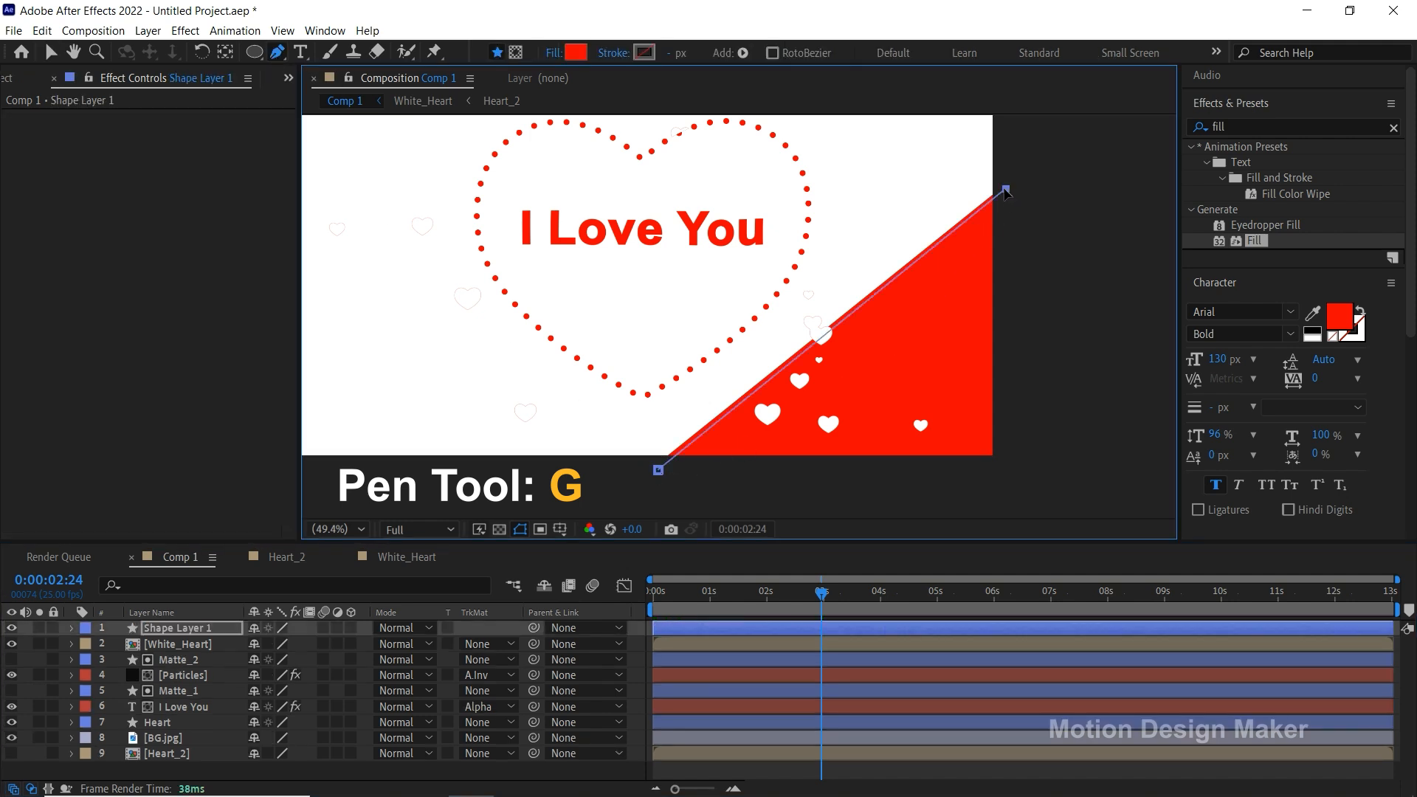
pyautogui.click(1009, 460)
pyautogui.click(658, 470)
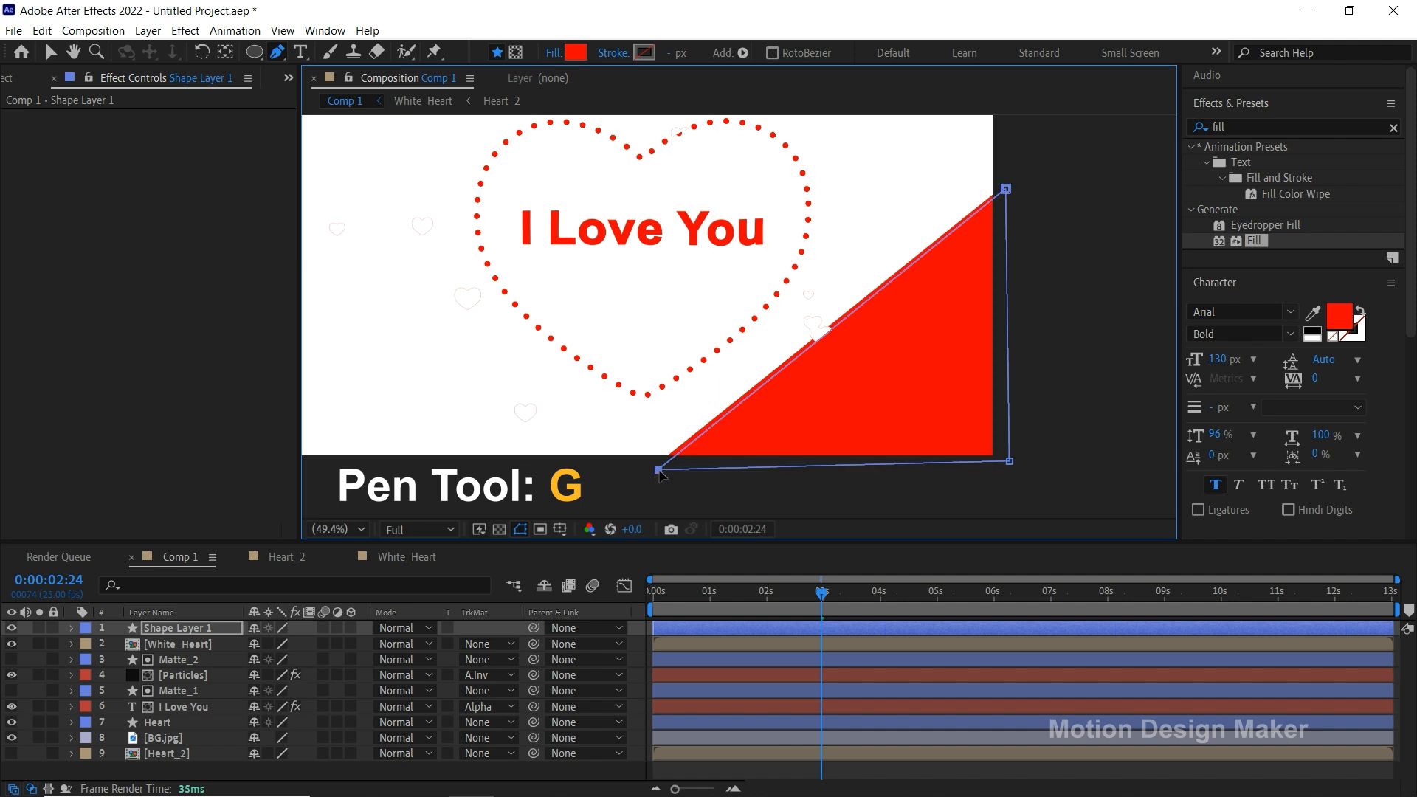
# Set the triangle shape's fill color to purple (8900FE).
pyautogui.click(577, 53)
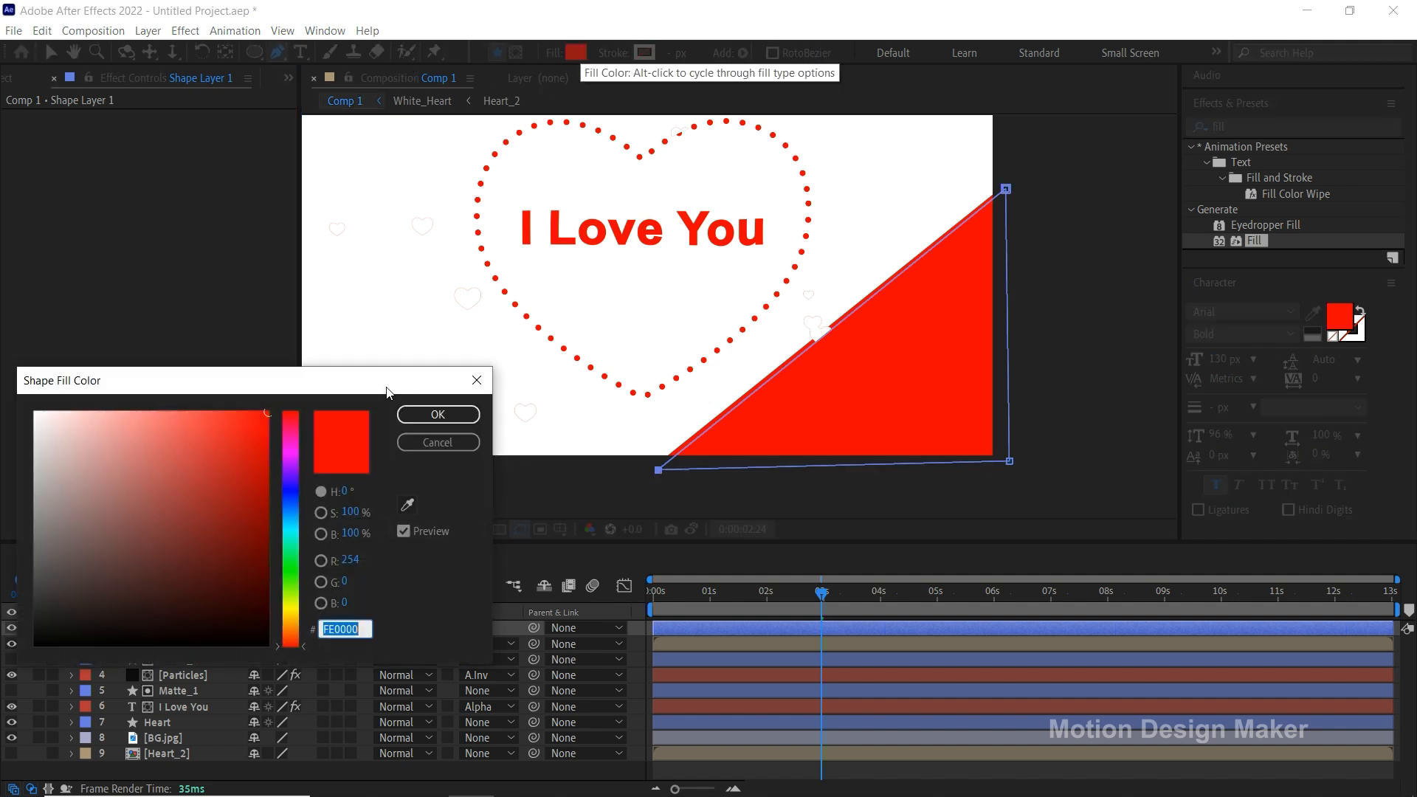
pyautogui.click(291, 468)
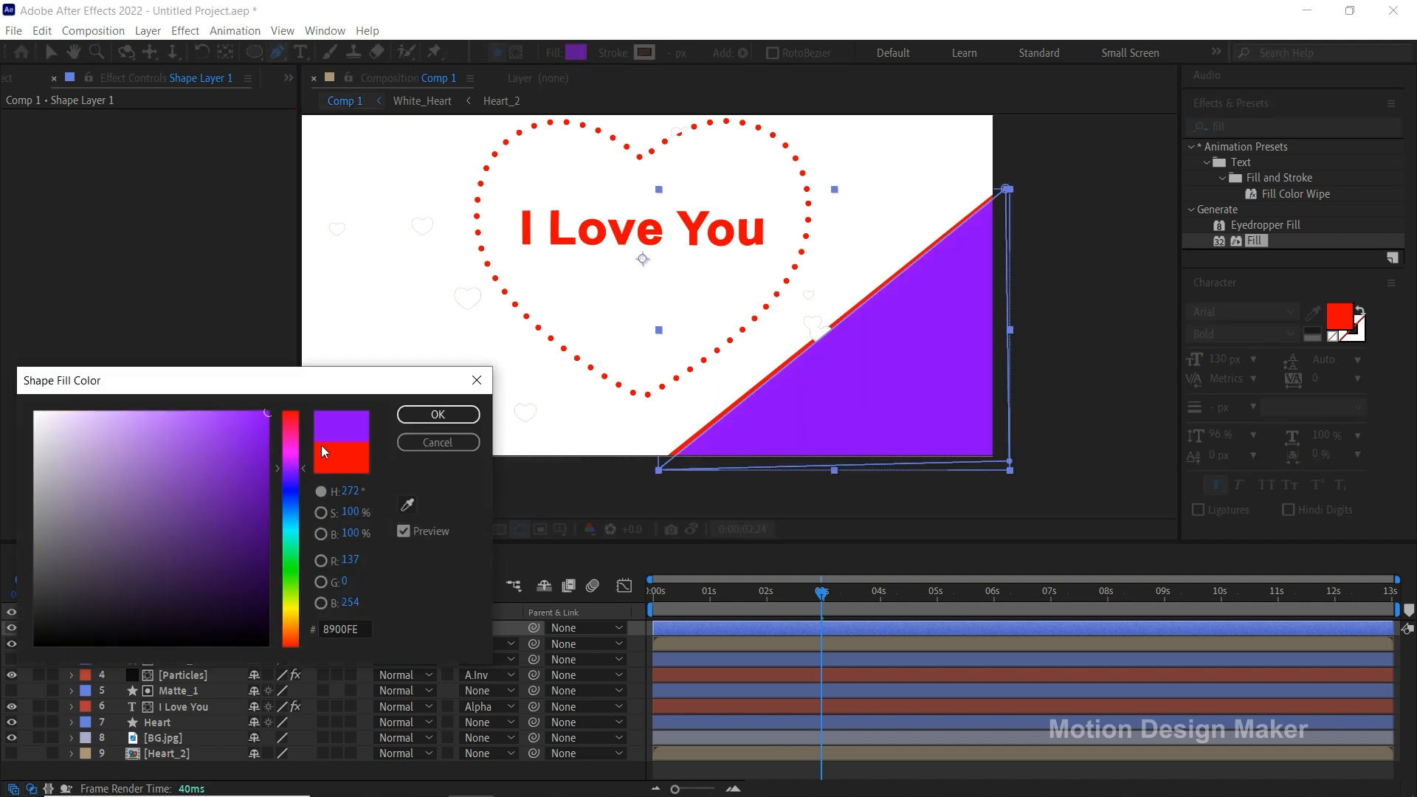
pyautogui.click(439, 414)
# Adjust the purple triangle's corner points so its diagonal edge lines up with the background's red corner.
pyautogui.press('z')
pyautogui.moveTo(659, 434); pyautogui.dragTo(725, 491)
pyautogui.press('g')
pyautogui.moveTo(594, 380); pyautogui.dragTo(560, 375)
pyautogui.press('space')
pyautogui.moveTo(1034, 211); pyautogui.dragTo(680, 486)
pyautogui.moveTo(1017, 181); pyautogui.dragTo(693, 448)
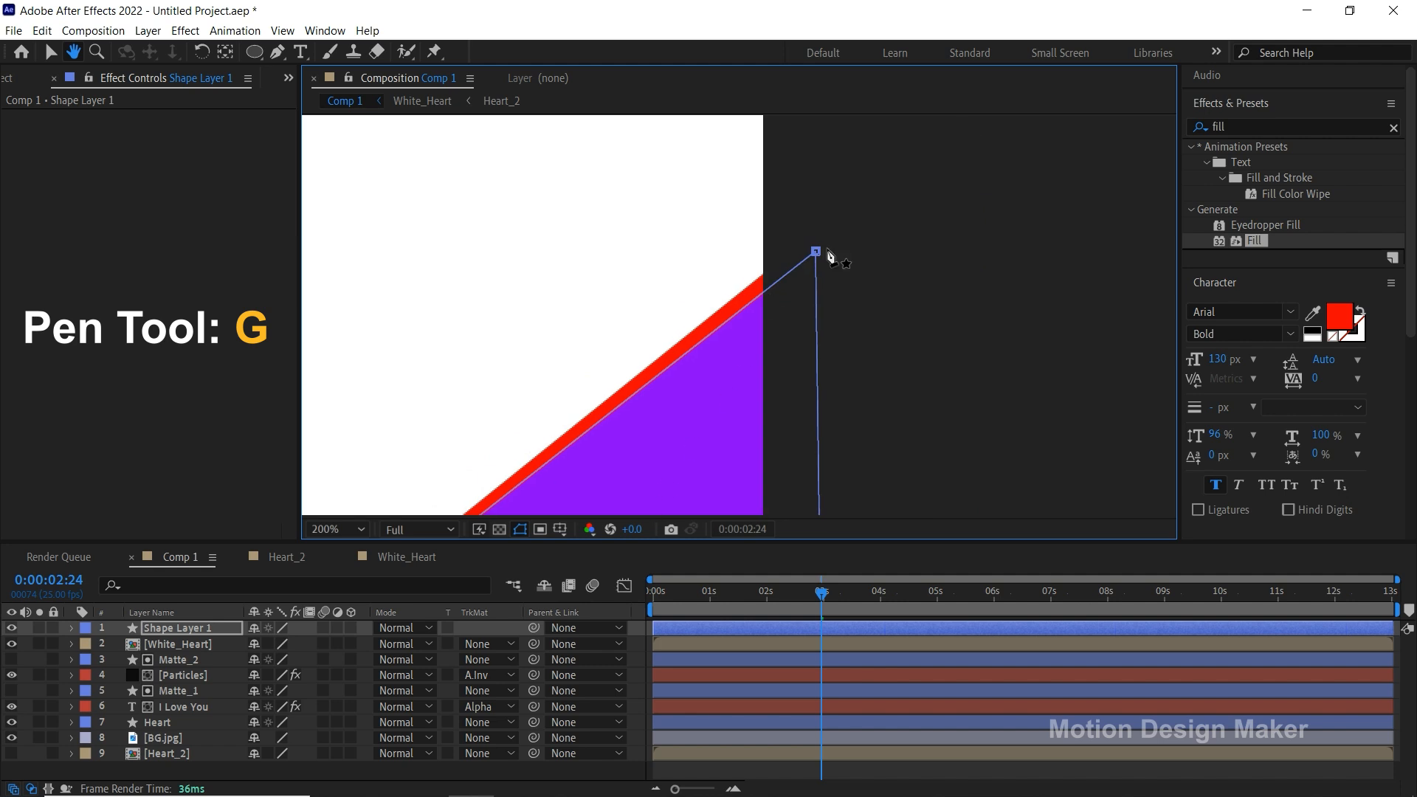
pyautogui.moveTo(820, 250); pyautogui.dragTo(835, 302)
pyautogui.scroll(-4, 773, 297)
pyautogui.press('space')
pyautogui.press('v')
pyautogui.click(337, 530)
pyautogui.click(347, 201)
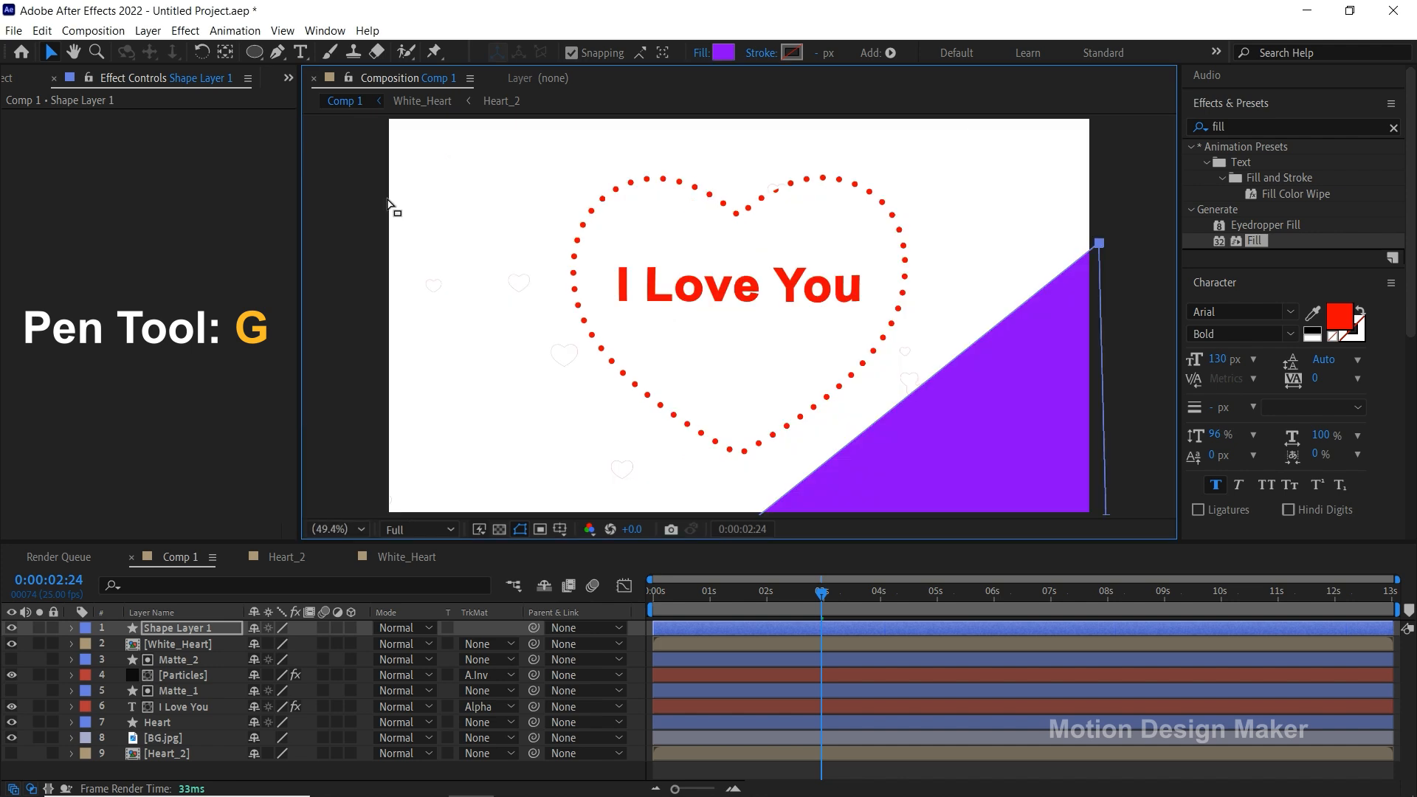
# Move the current time to 0:00:03:09, rename the triangle shape layer "Matte_3" and toggle its visibility to check coverage.
pyautogui.moveTo(824, 600)
pyautogui.mouseDown()
pyautogui.moveTo(864, 601)
pyautogui.moveTo(845, 610)
pyautogui.mouseUp()
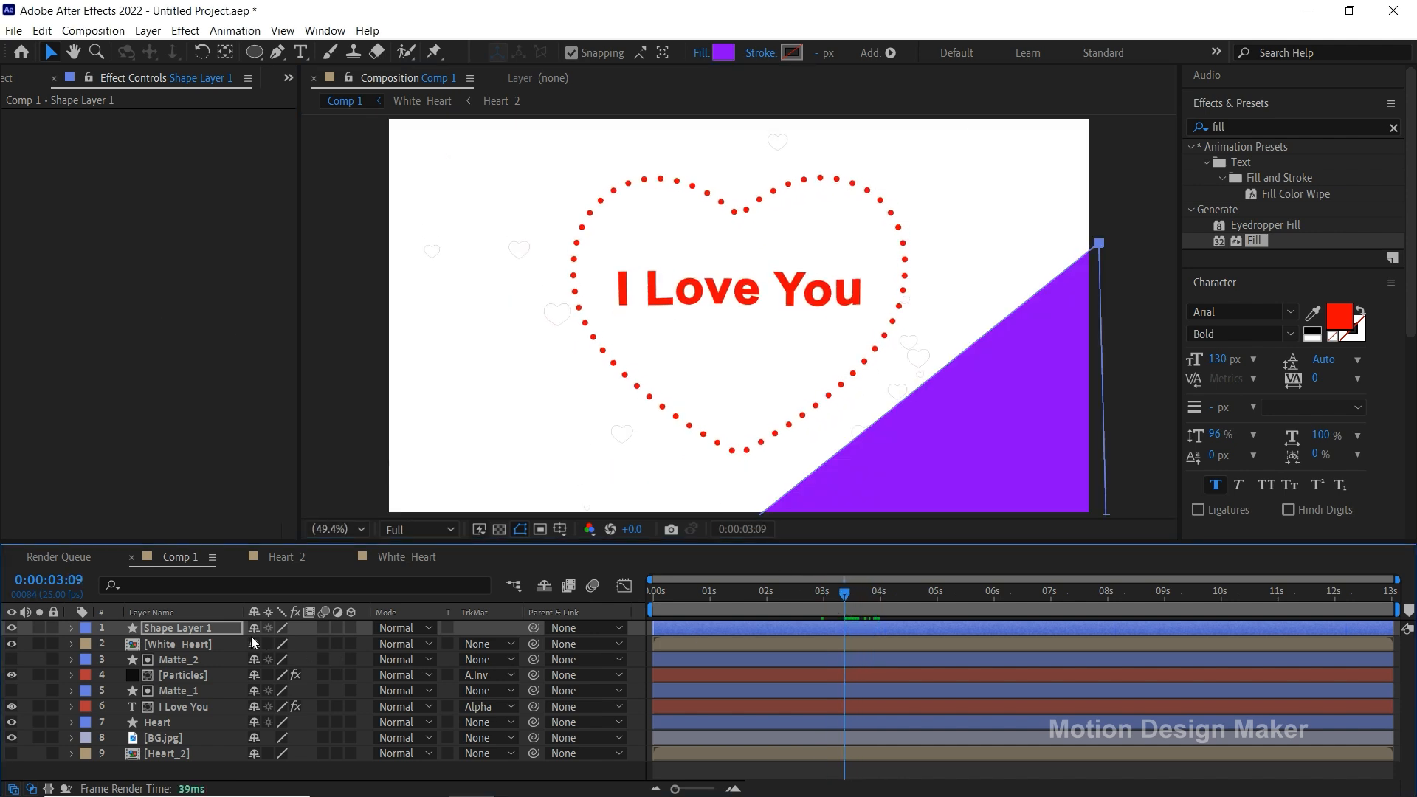
pyautogui.click(209, 629)
pyautogui.press('Return')
pyautogui.write('Matte_3')
pyautogui.press('Return')
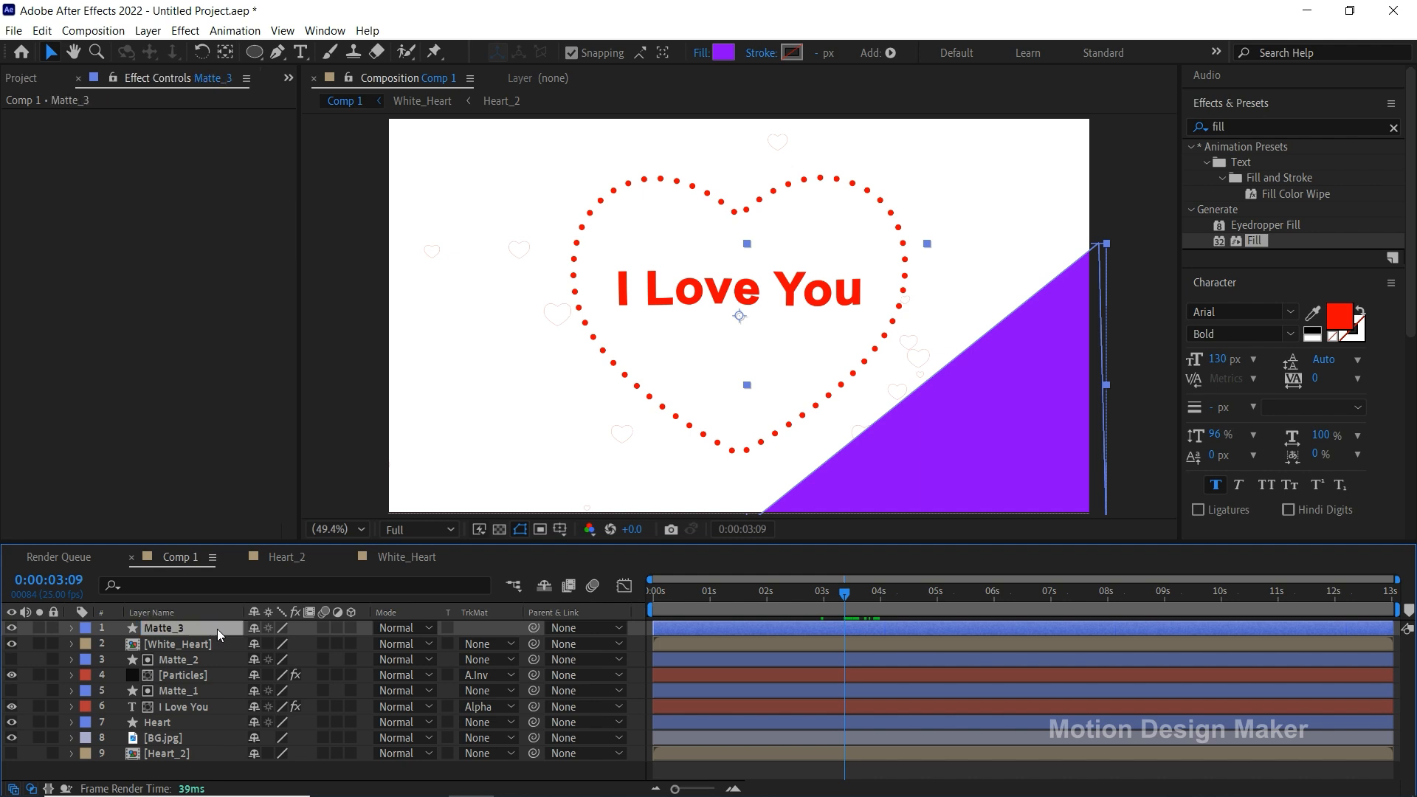
pyautogui.click(13, 629)
pyautogui.click(12, 629)
# Set the White_Heart layer's track matte to Alpha Matte "Matte_3" and toggle its visibility to compare the hearts.
pyautogui.click(179, 645)
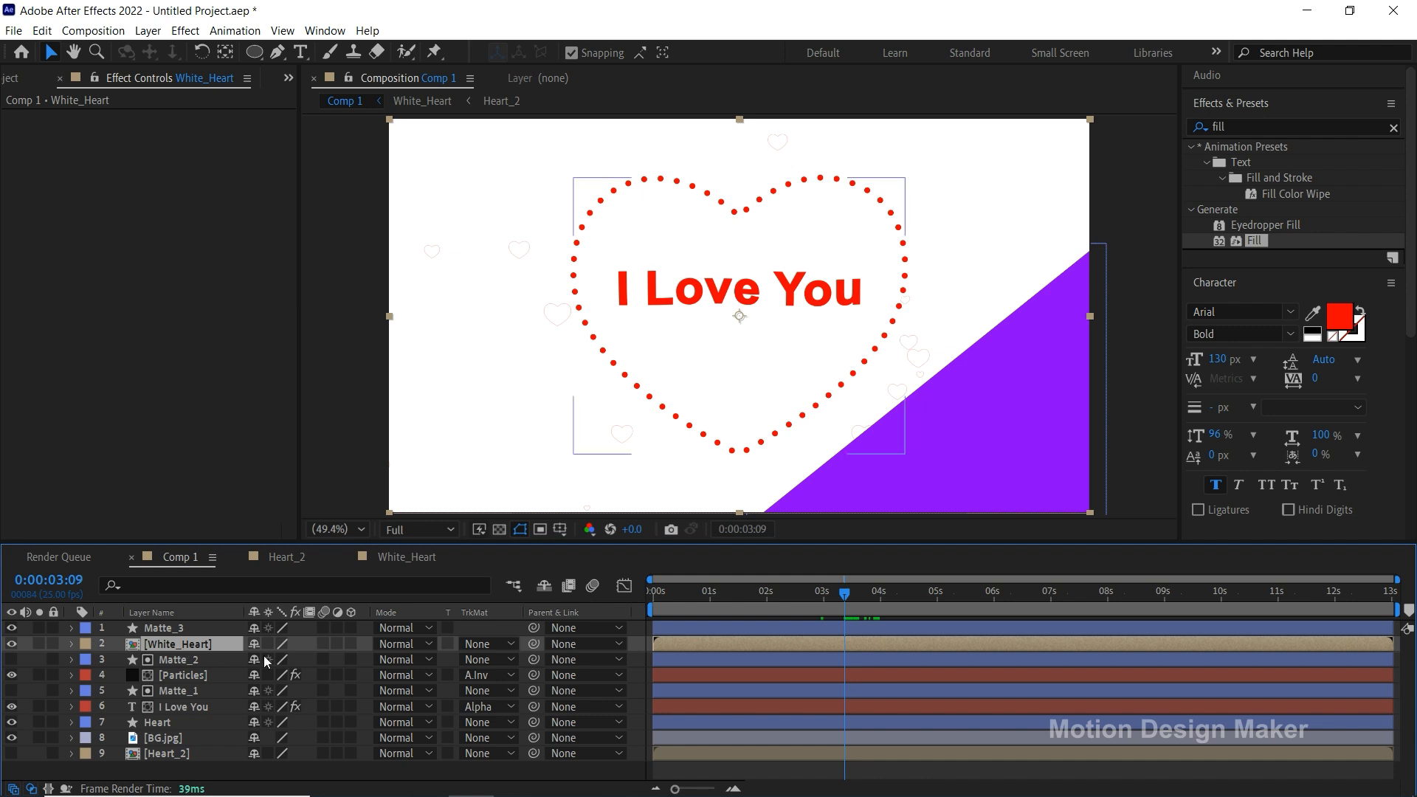
pyautogui.click(511, 645)
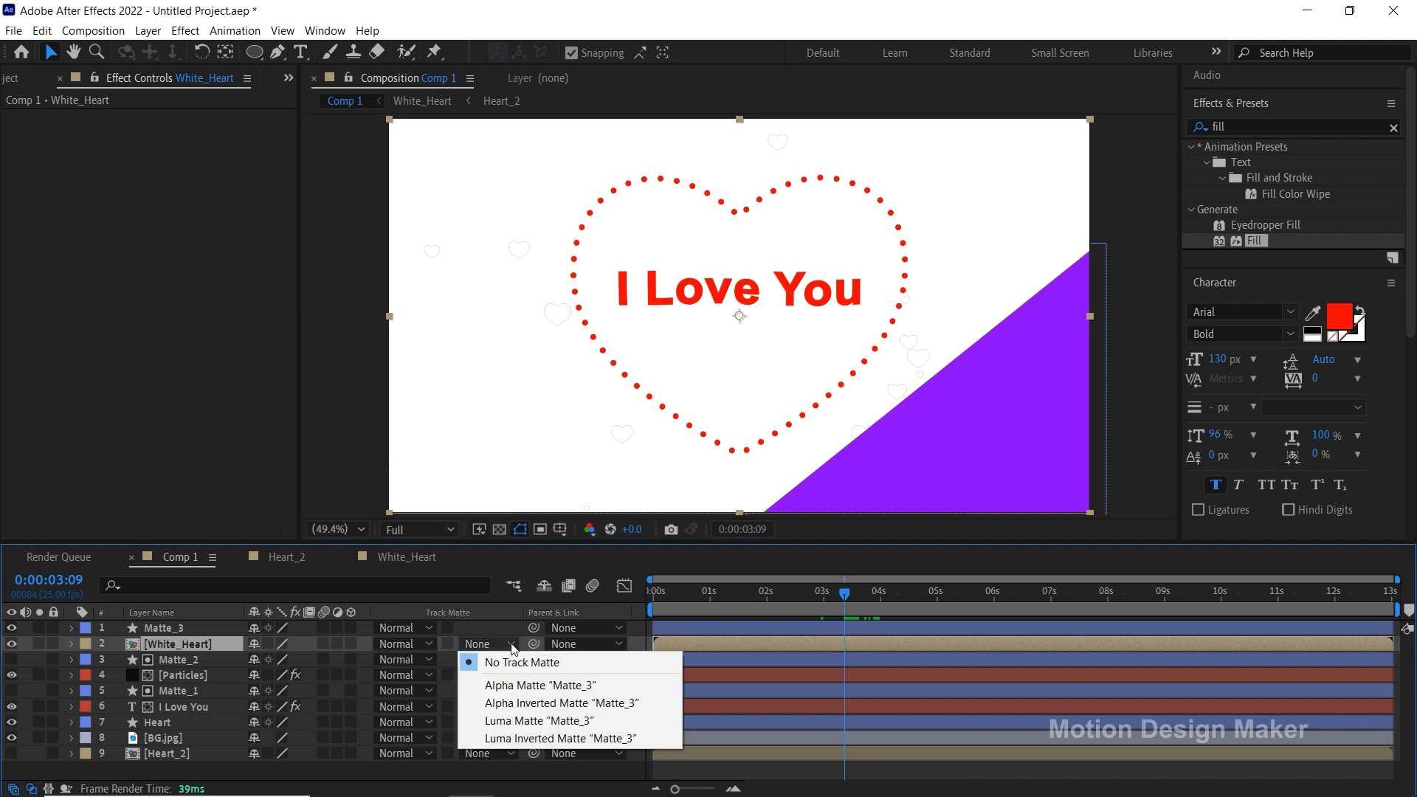
pyautogui.click(594, 685)
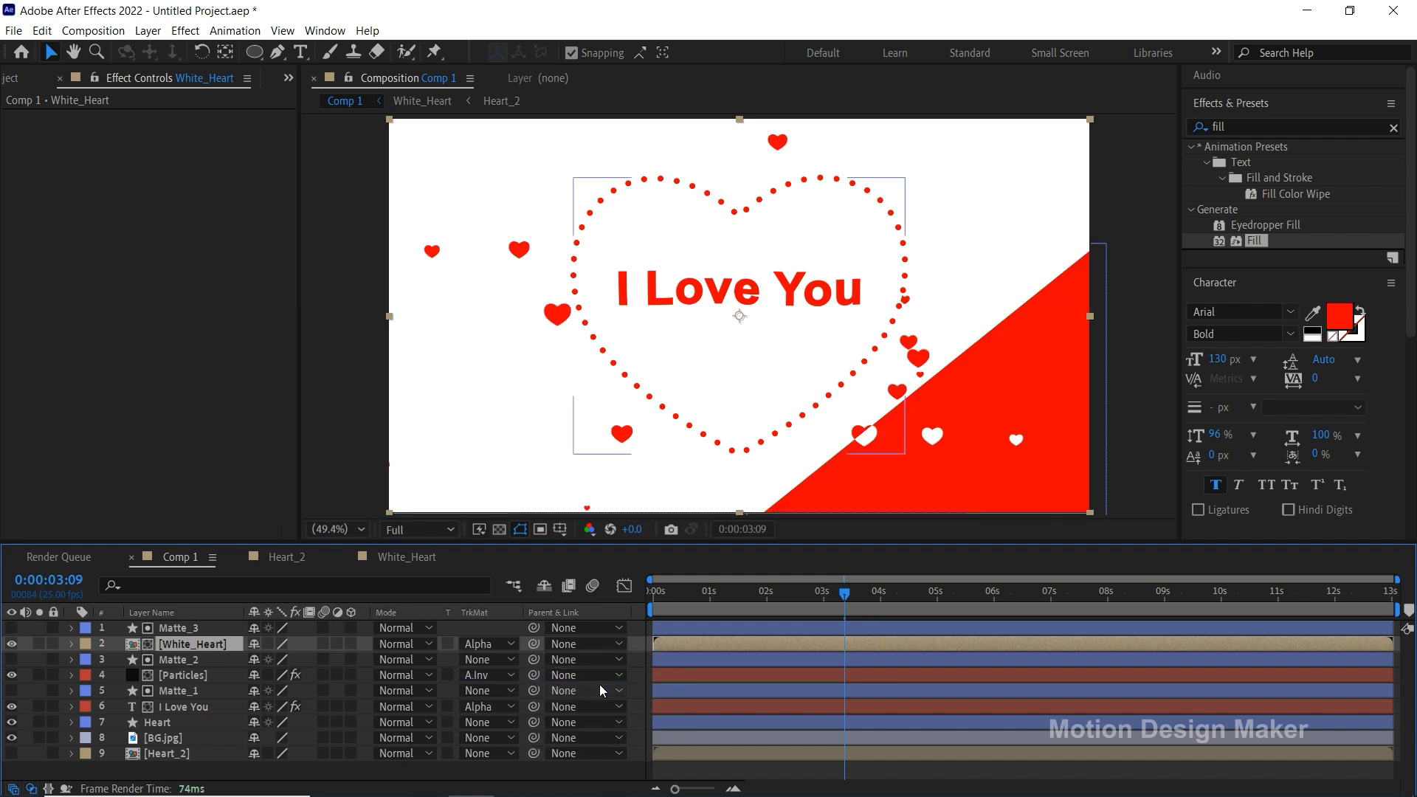
pyautogui.click(11, 648)
pyautogui.click(11, 645)
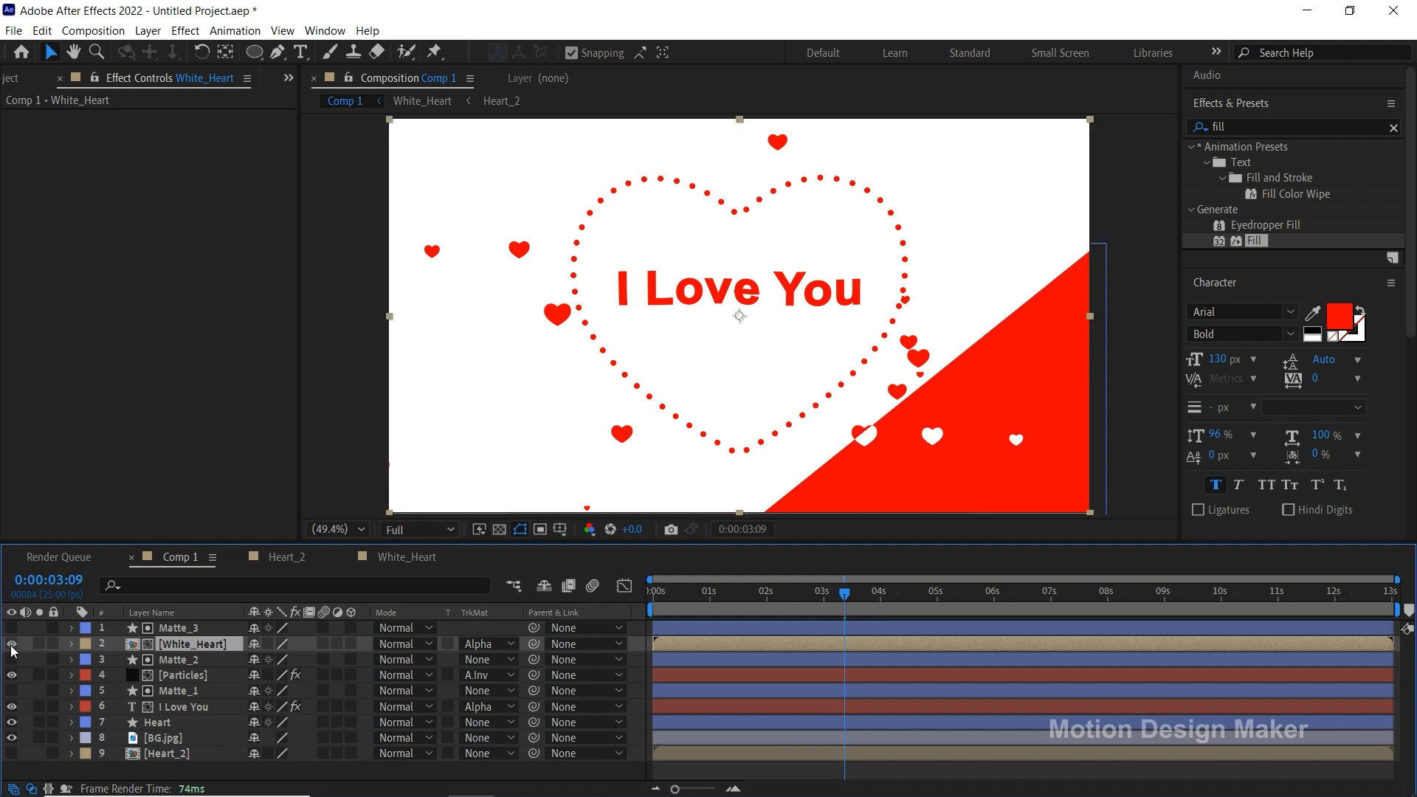
pyautogui.click(12, 646)
pyautogui.click(11, 646)
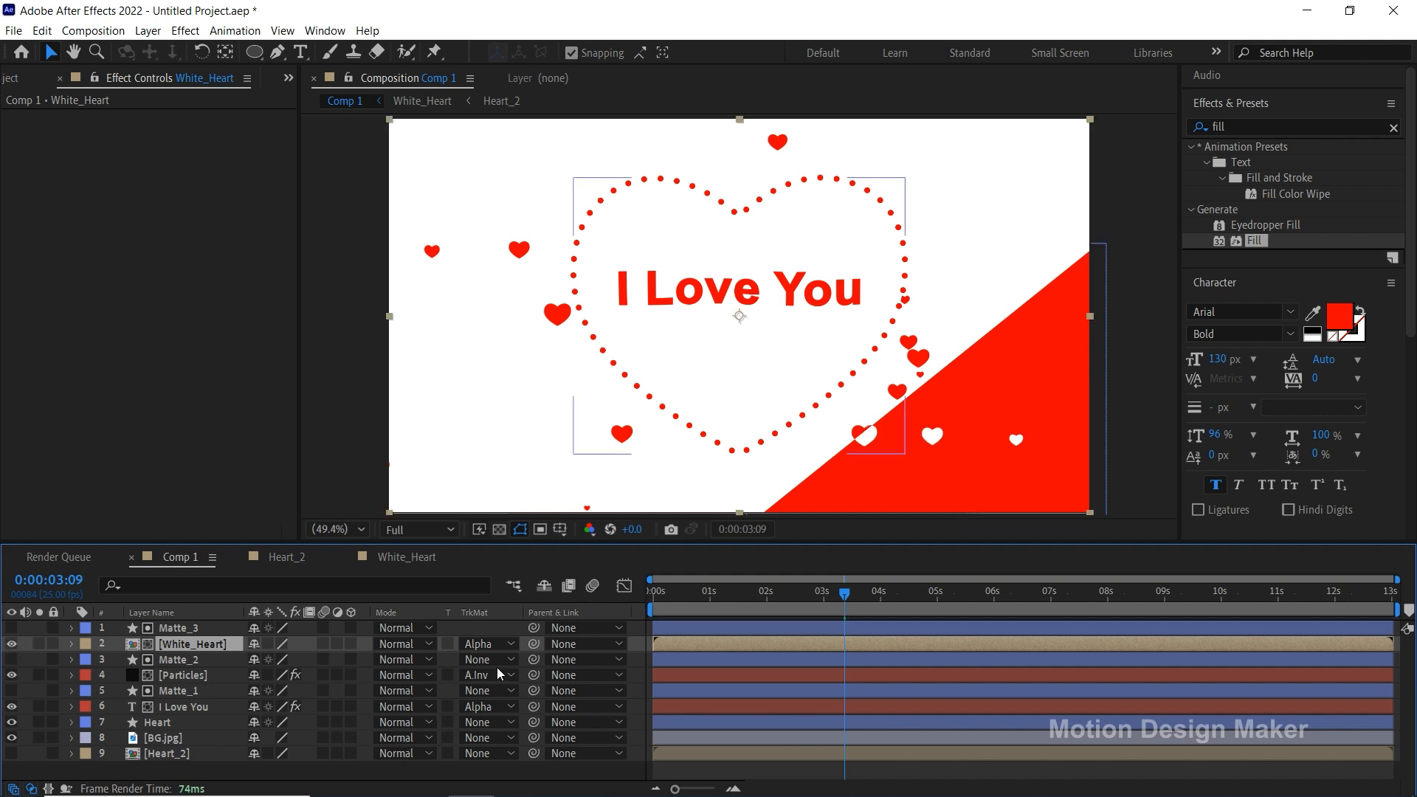
# Enlarge the composition viewer and preview the animation from the first frame.
pyautogui.click(772, 598)
pyautogui.moveTo(741, 605); pyautogui.dragTo(646, 607)
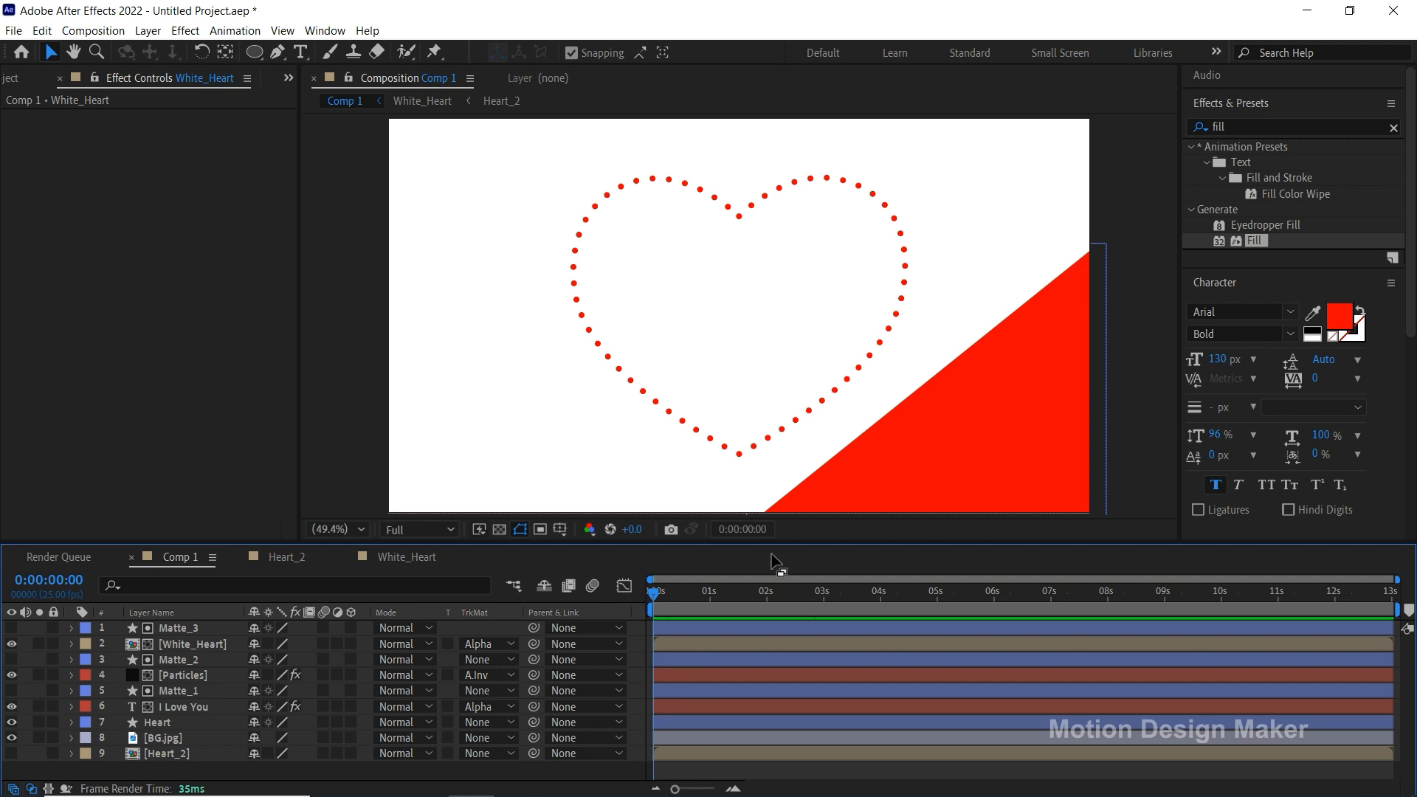
pyautogui.moveTo(766, 546); pyautogui.dragTo(736, 623)
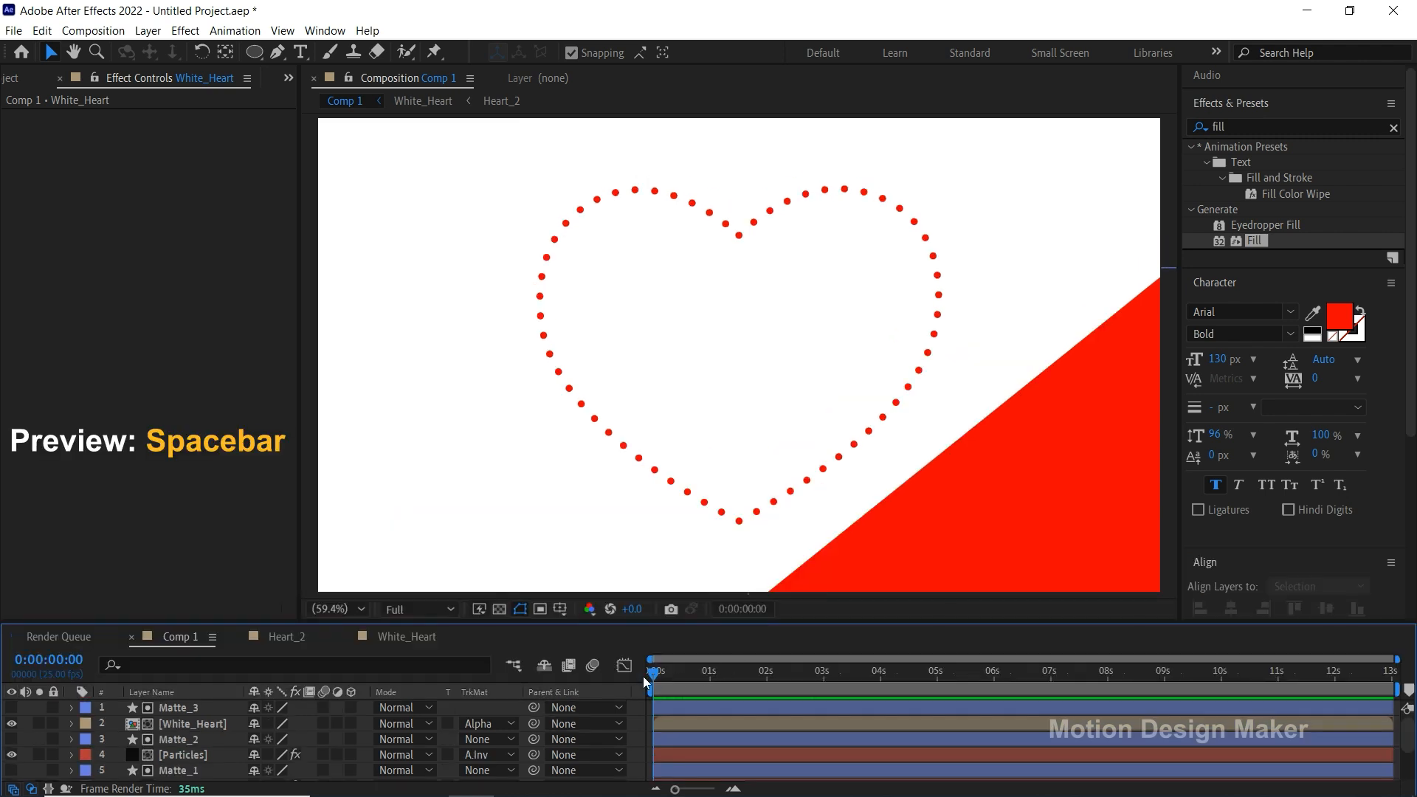
pyautogui.press('space')
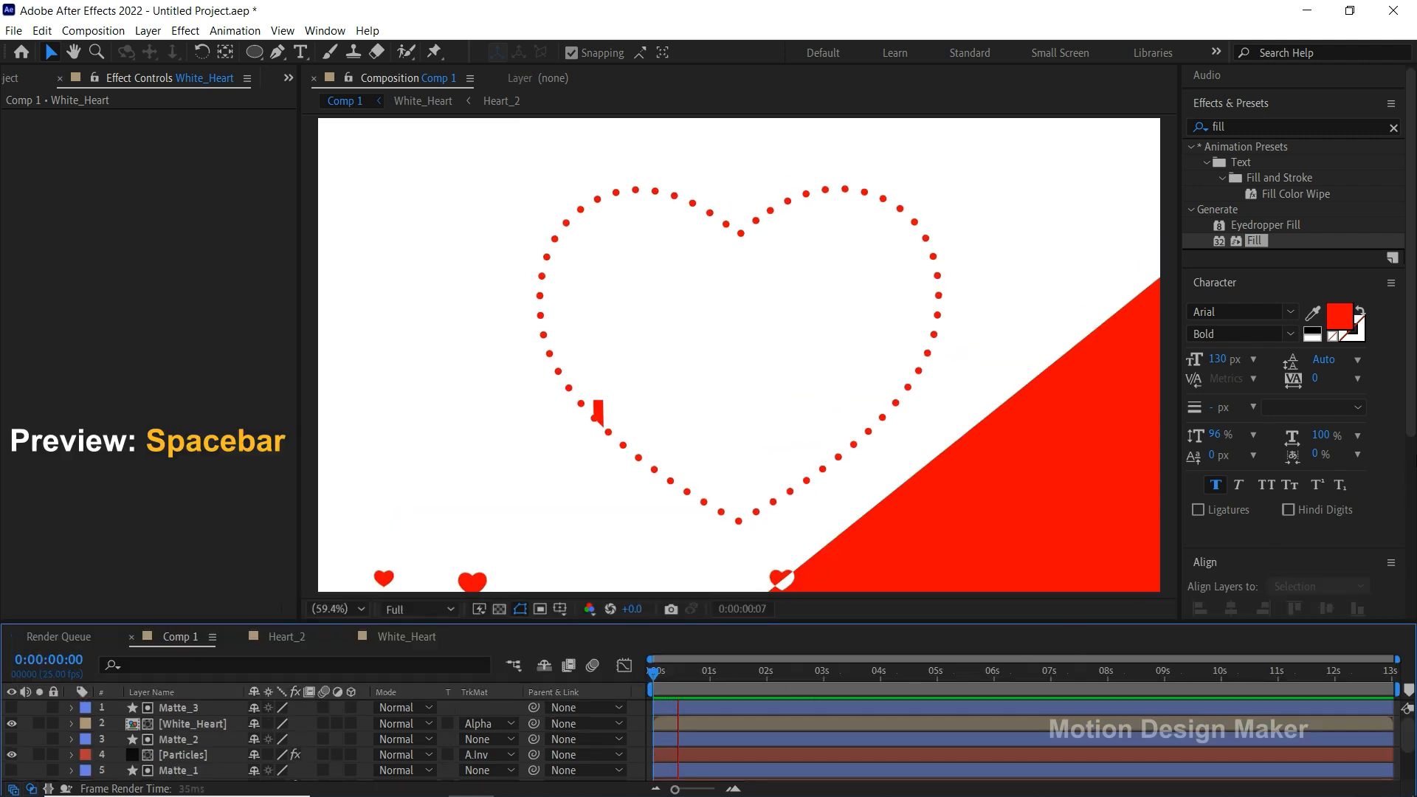